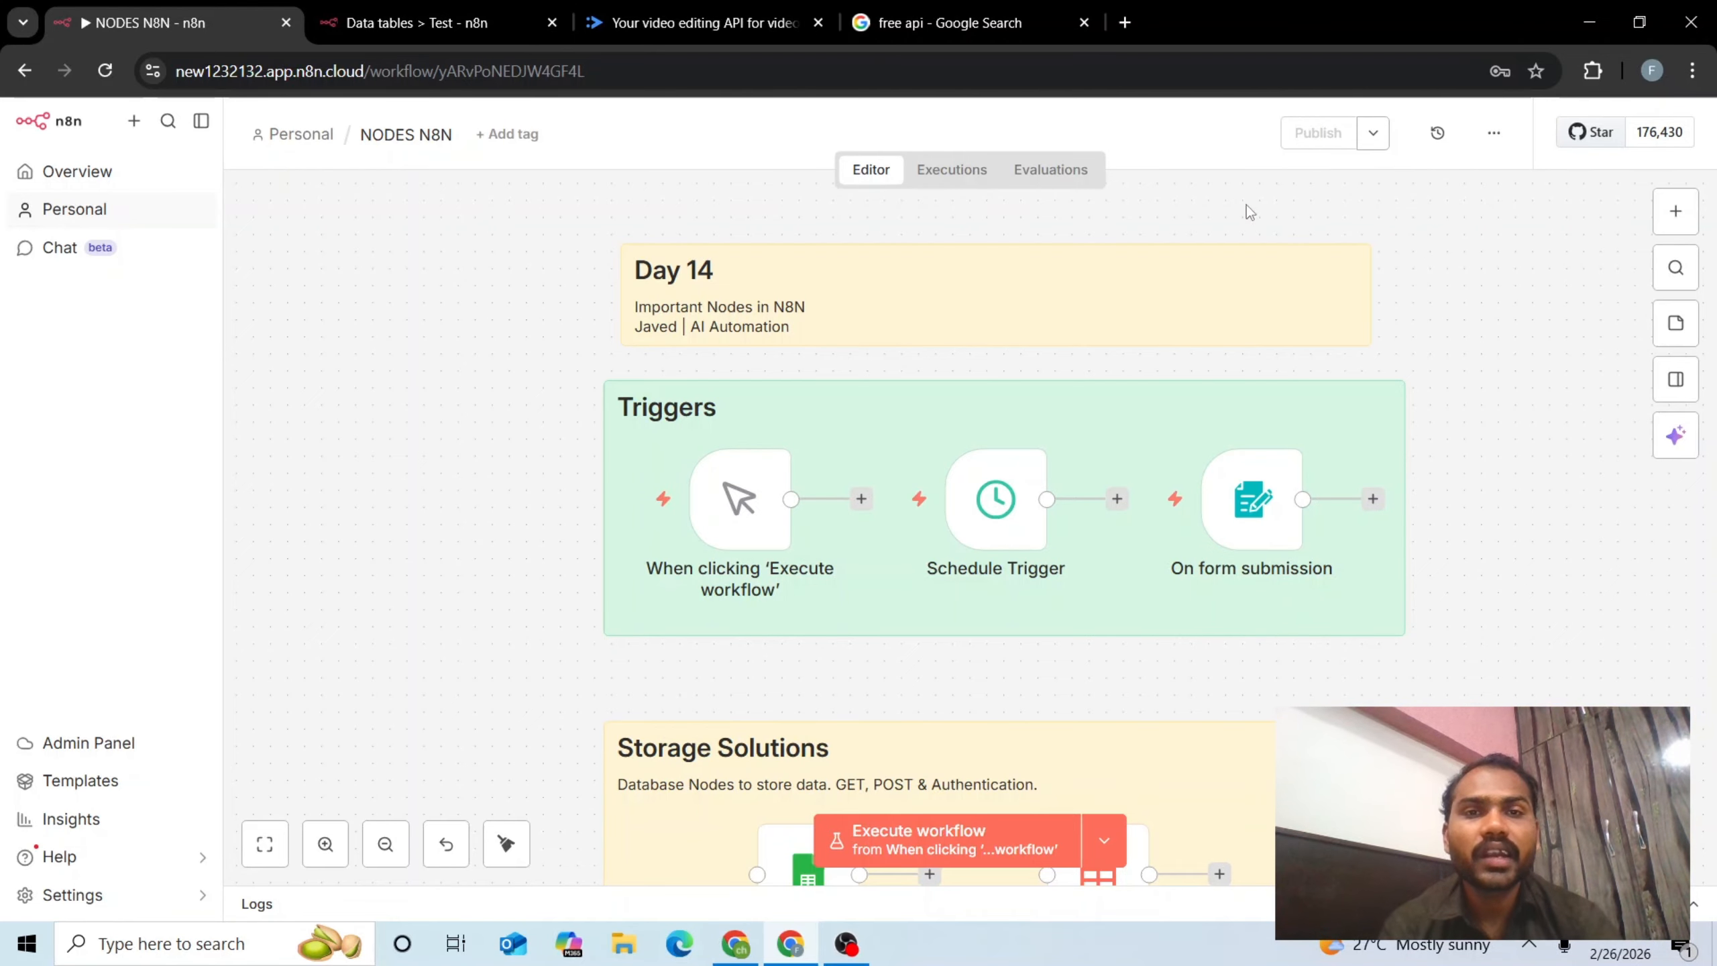
# Look over the workflow's node groups, from Triggers and Storage Solutions down to AI Integrations and Other Important Nodes
pyautogui.scroll(-8, 1246, 205)
pyautogui.scroll(-11, 1248, 214)
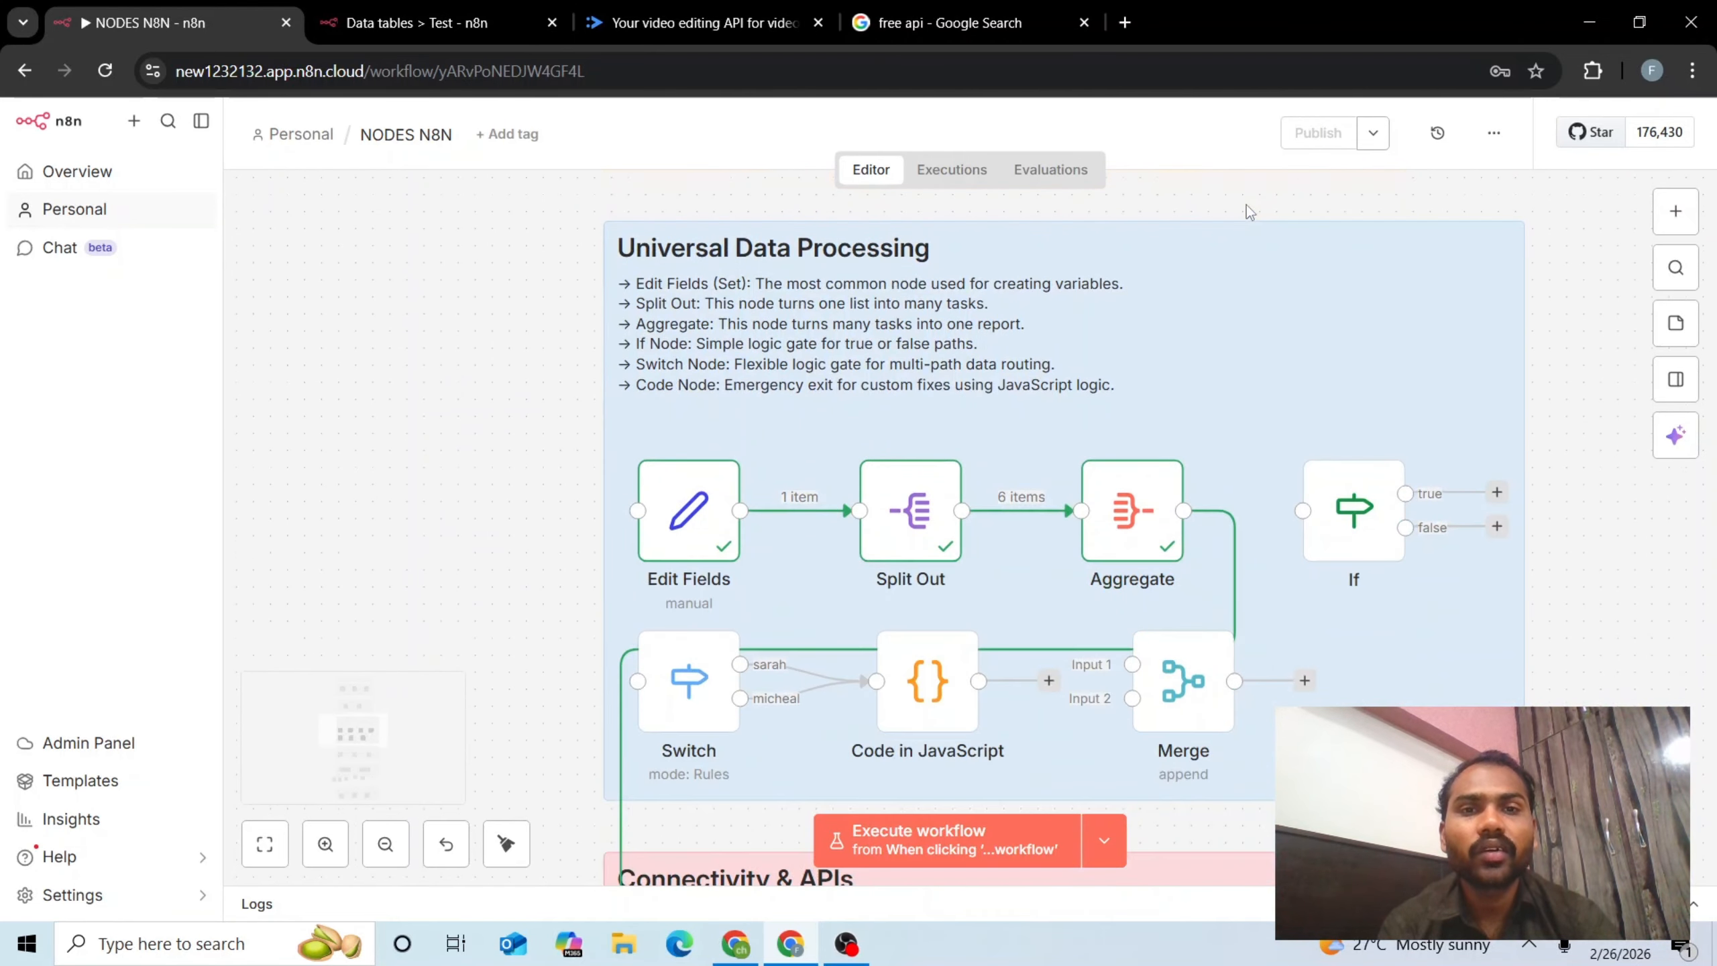
pyautogui.scroll(-13, 1248, 214)
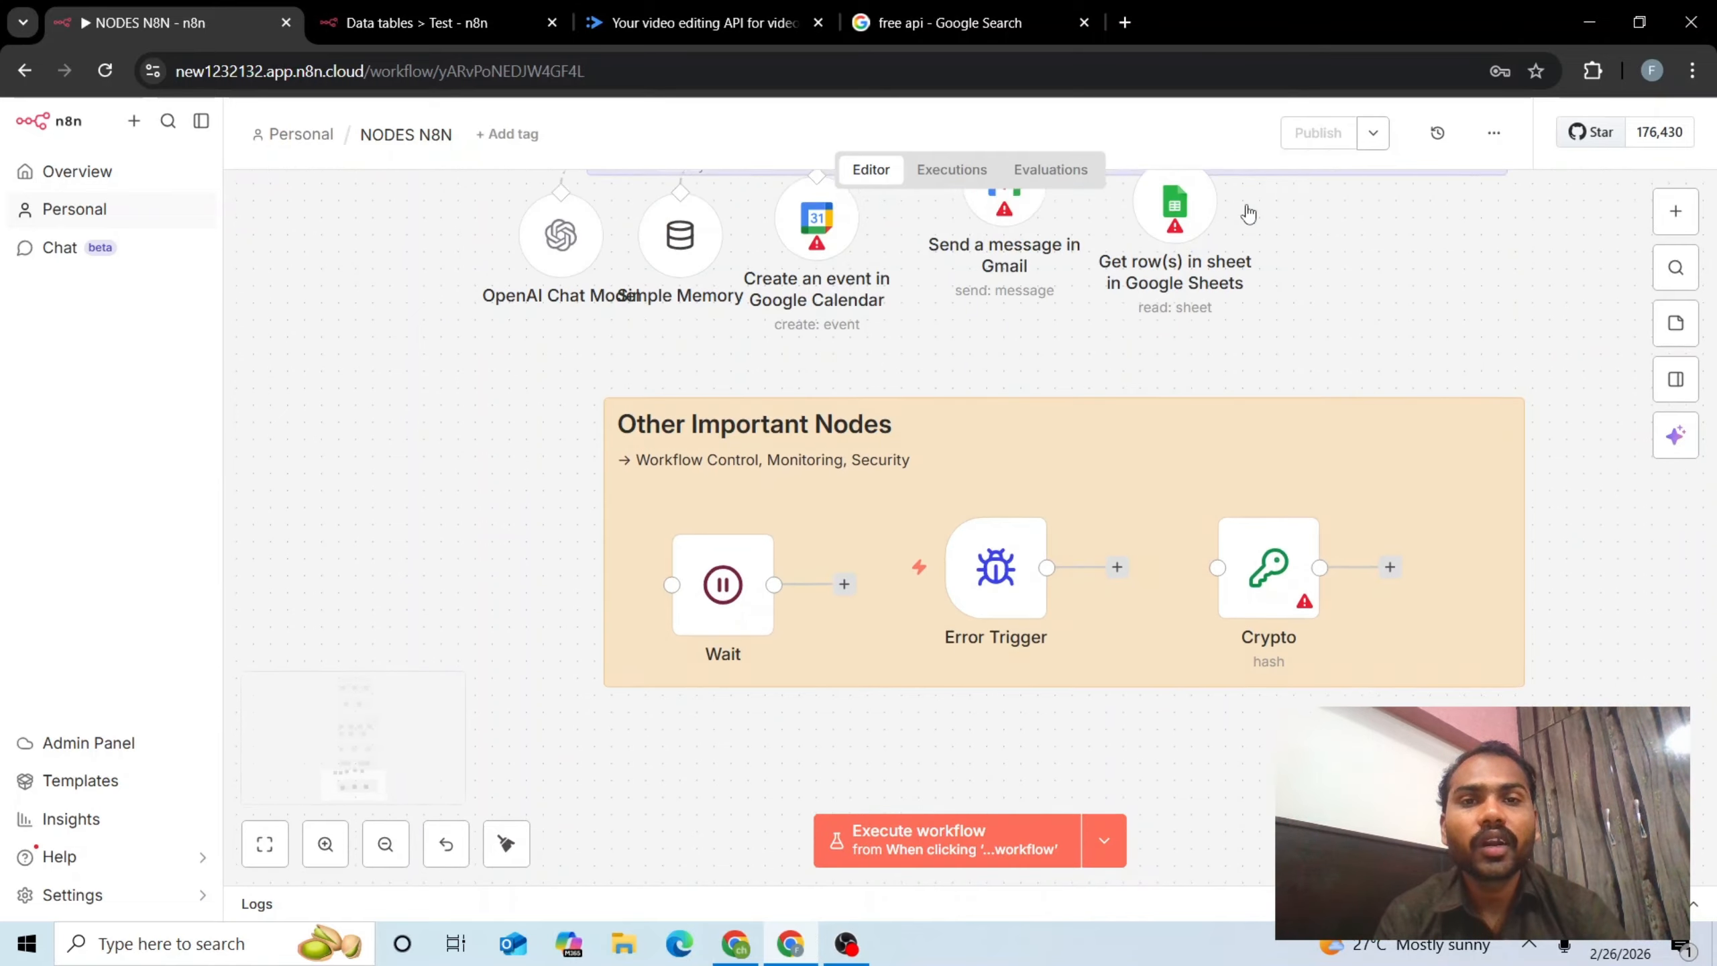
pyautogui.scroll(13, 1248, 214)
pyautogui.scroll(19, 1248, 214)
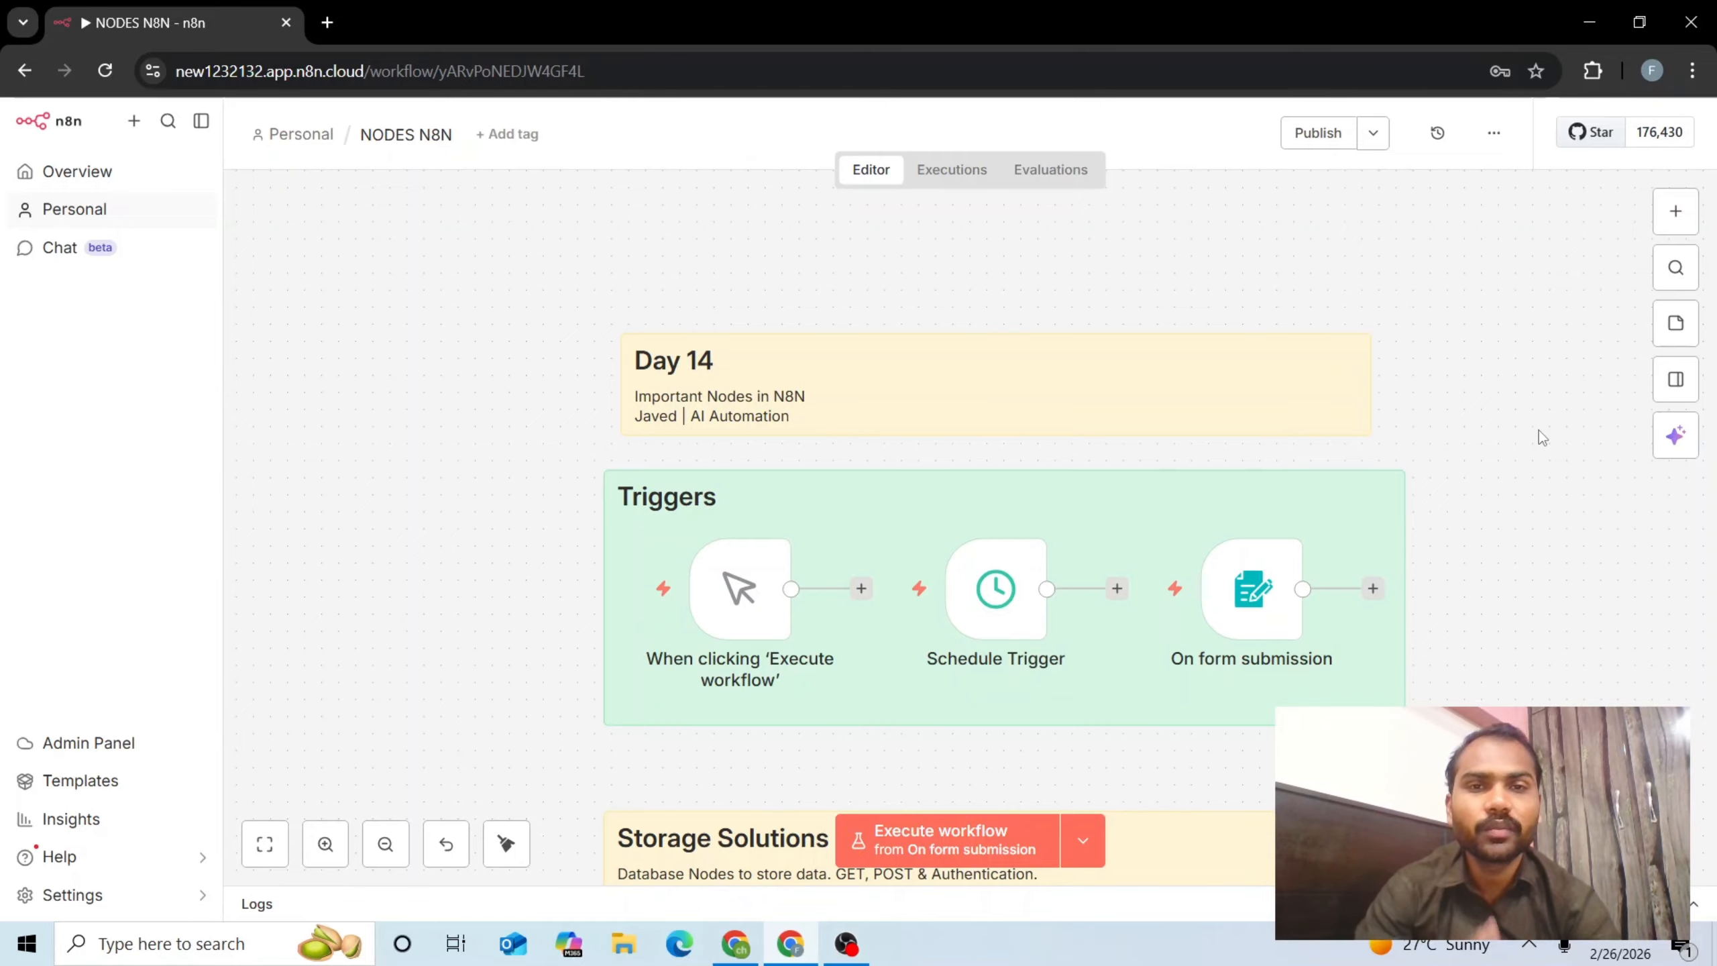
pyautogui.scroll(-3, 1539, 432)
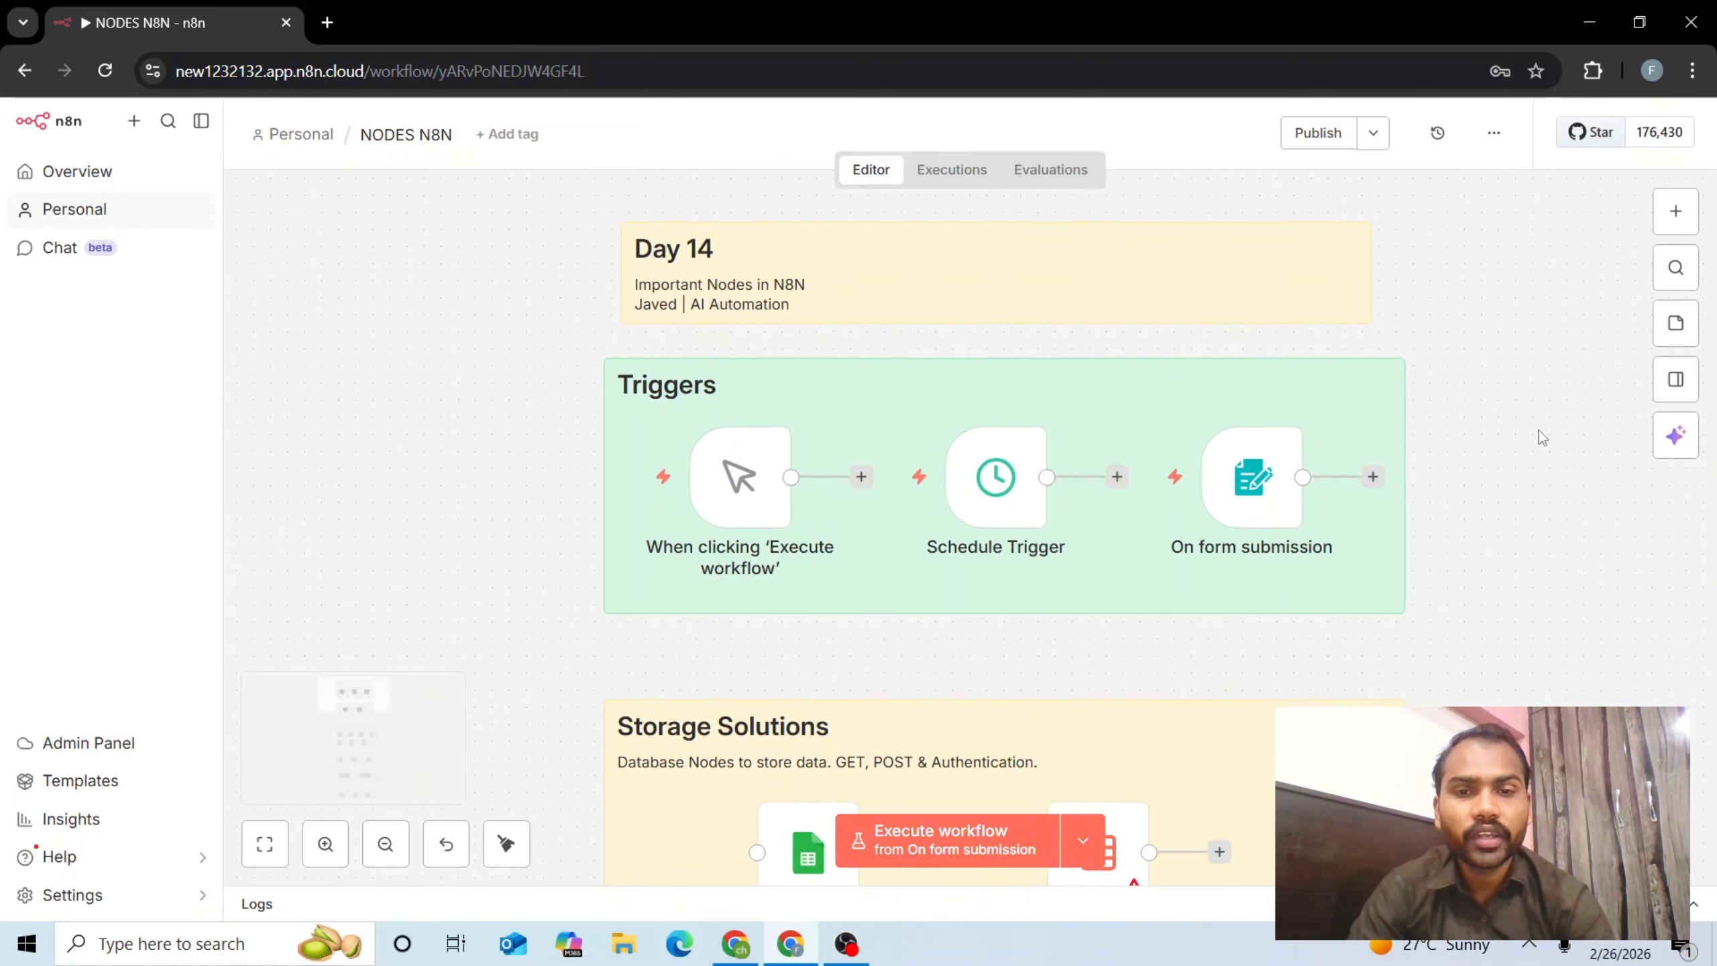
pyautogui.scroll(-15, 1540, 432)
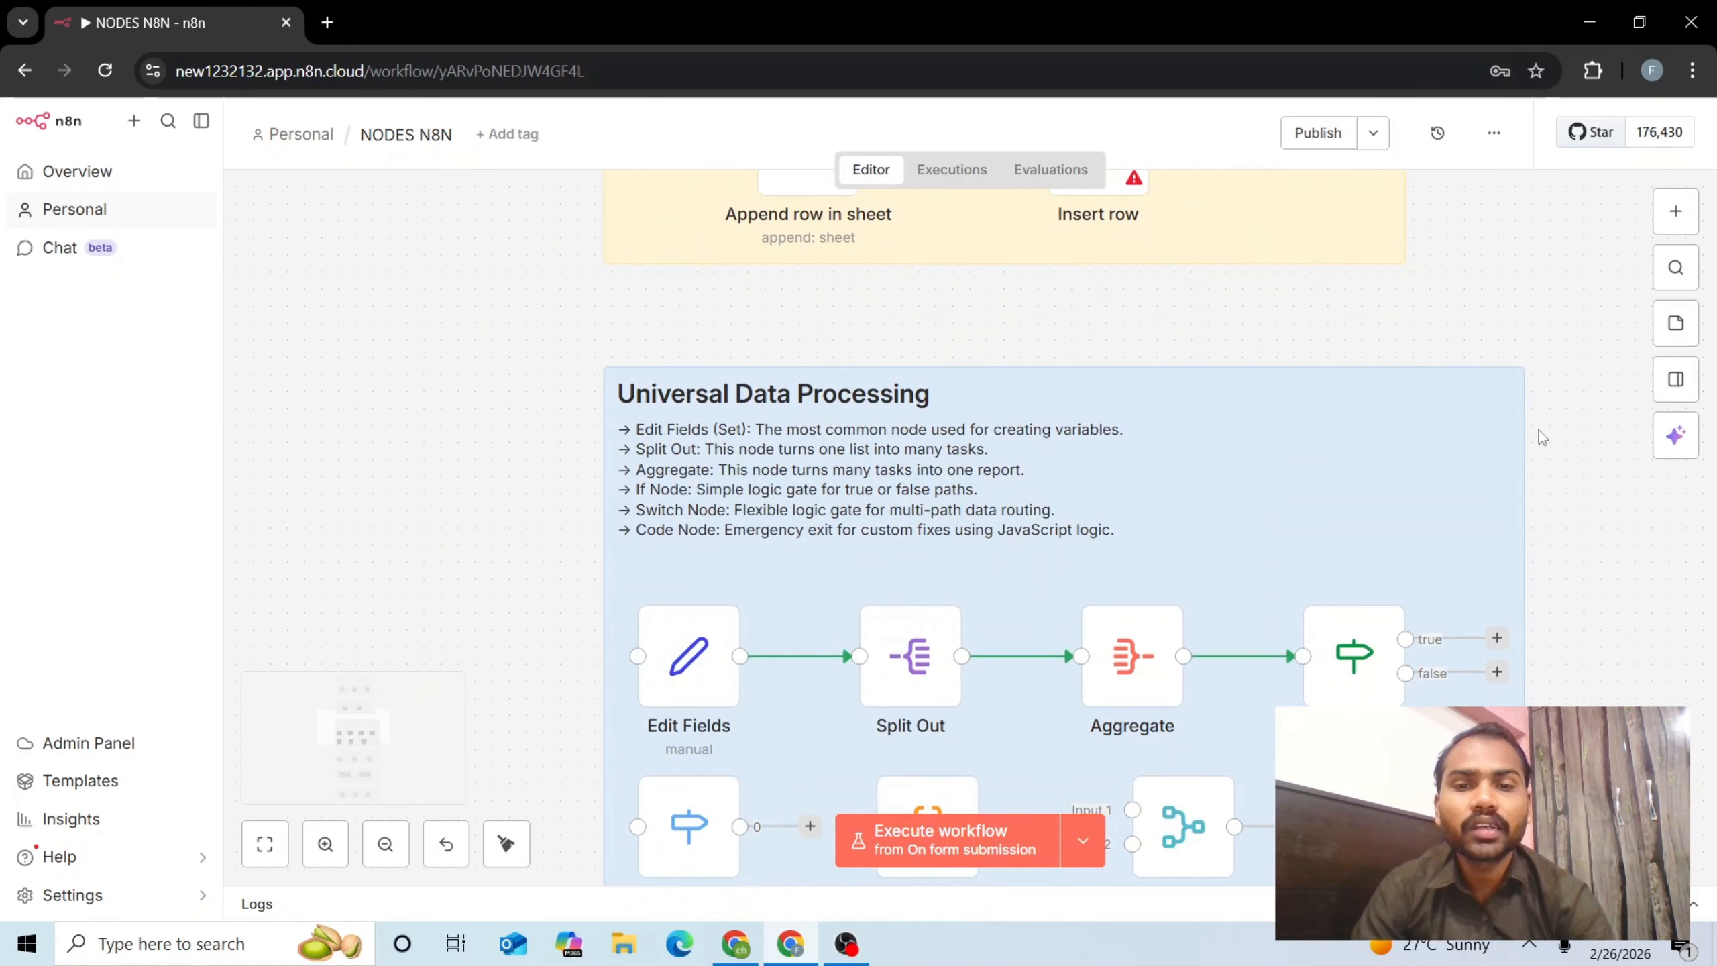
pyautogui.scroll(-15, 1538, 430)
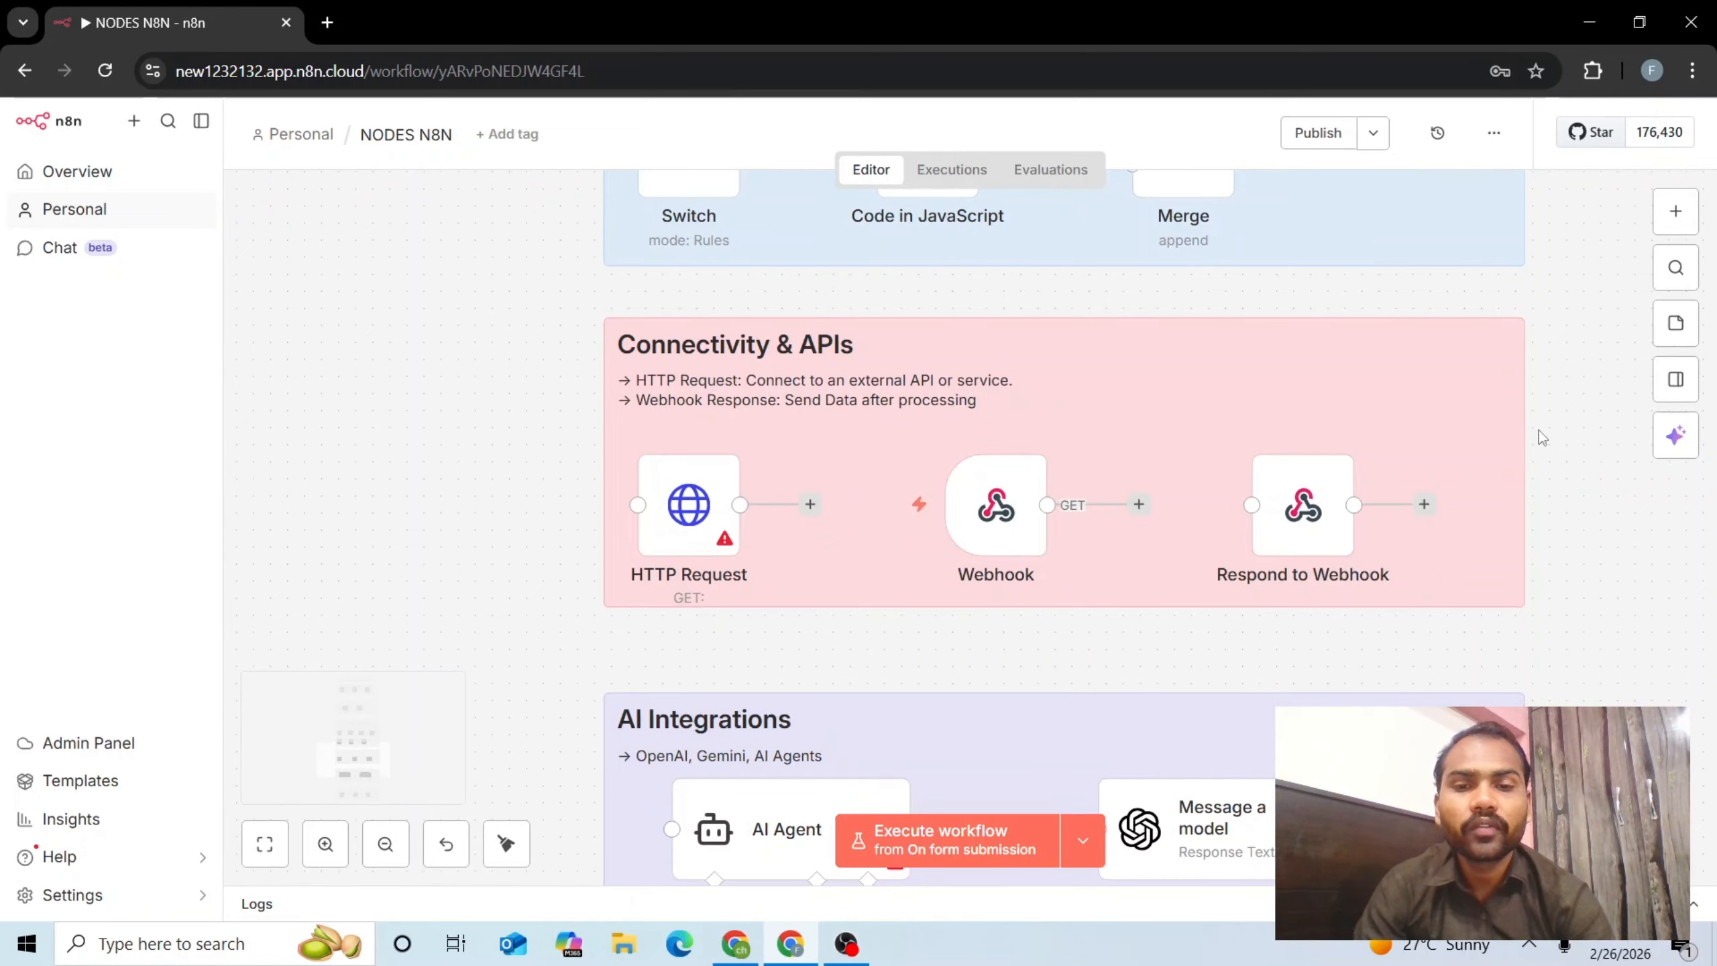
pyautogui.scroll(-8, 1538, 430)
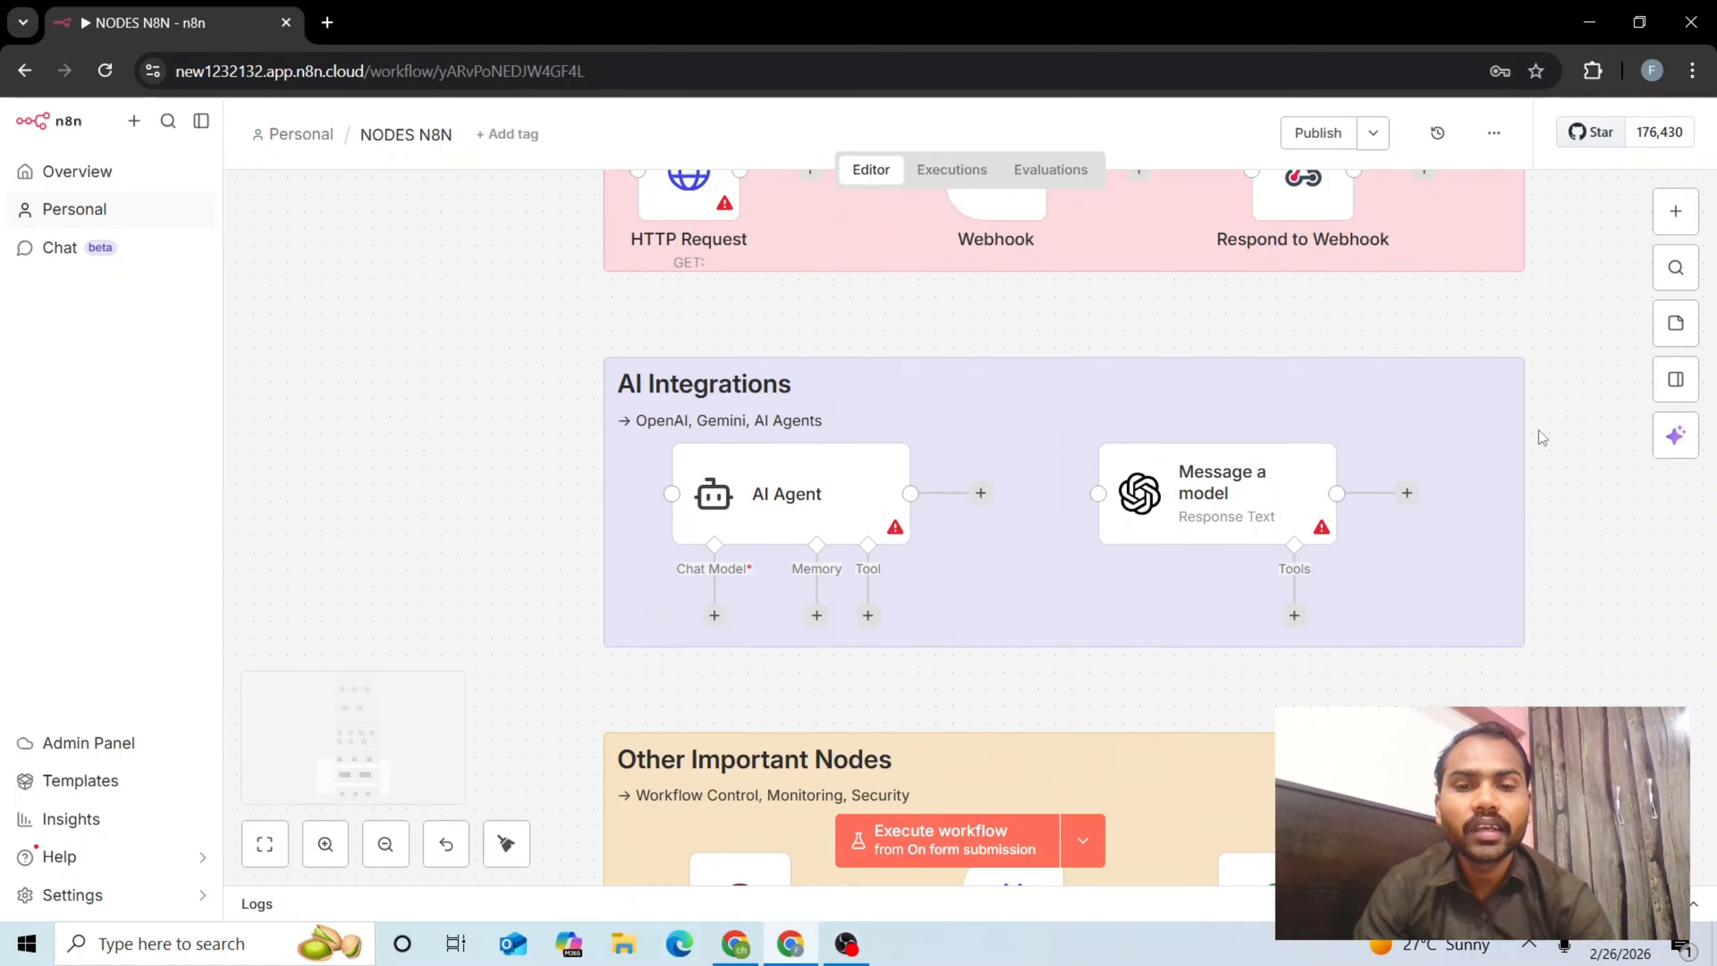
pyautogui.scroll(-6, 1538, 429)
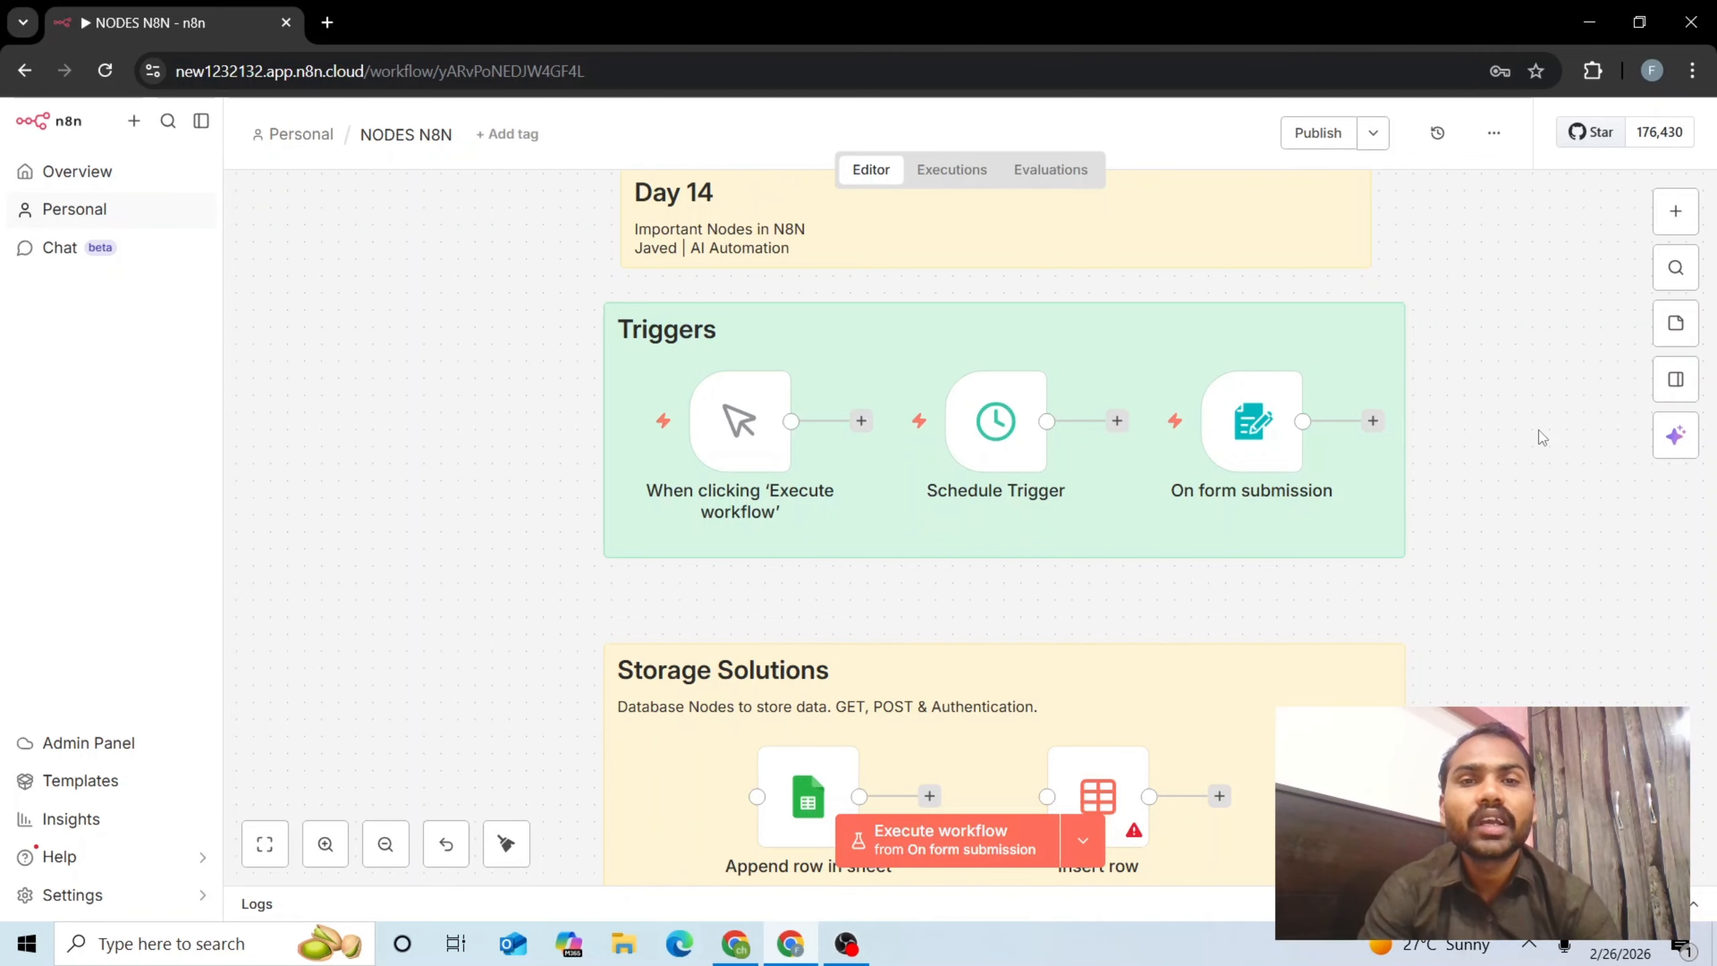
pyautogui.scroll(-2, 1540, 433)
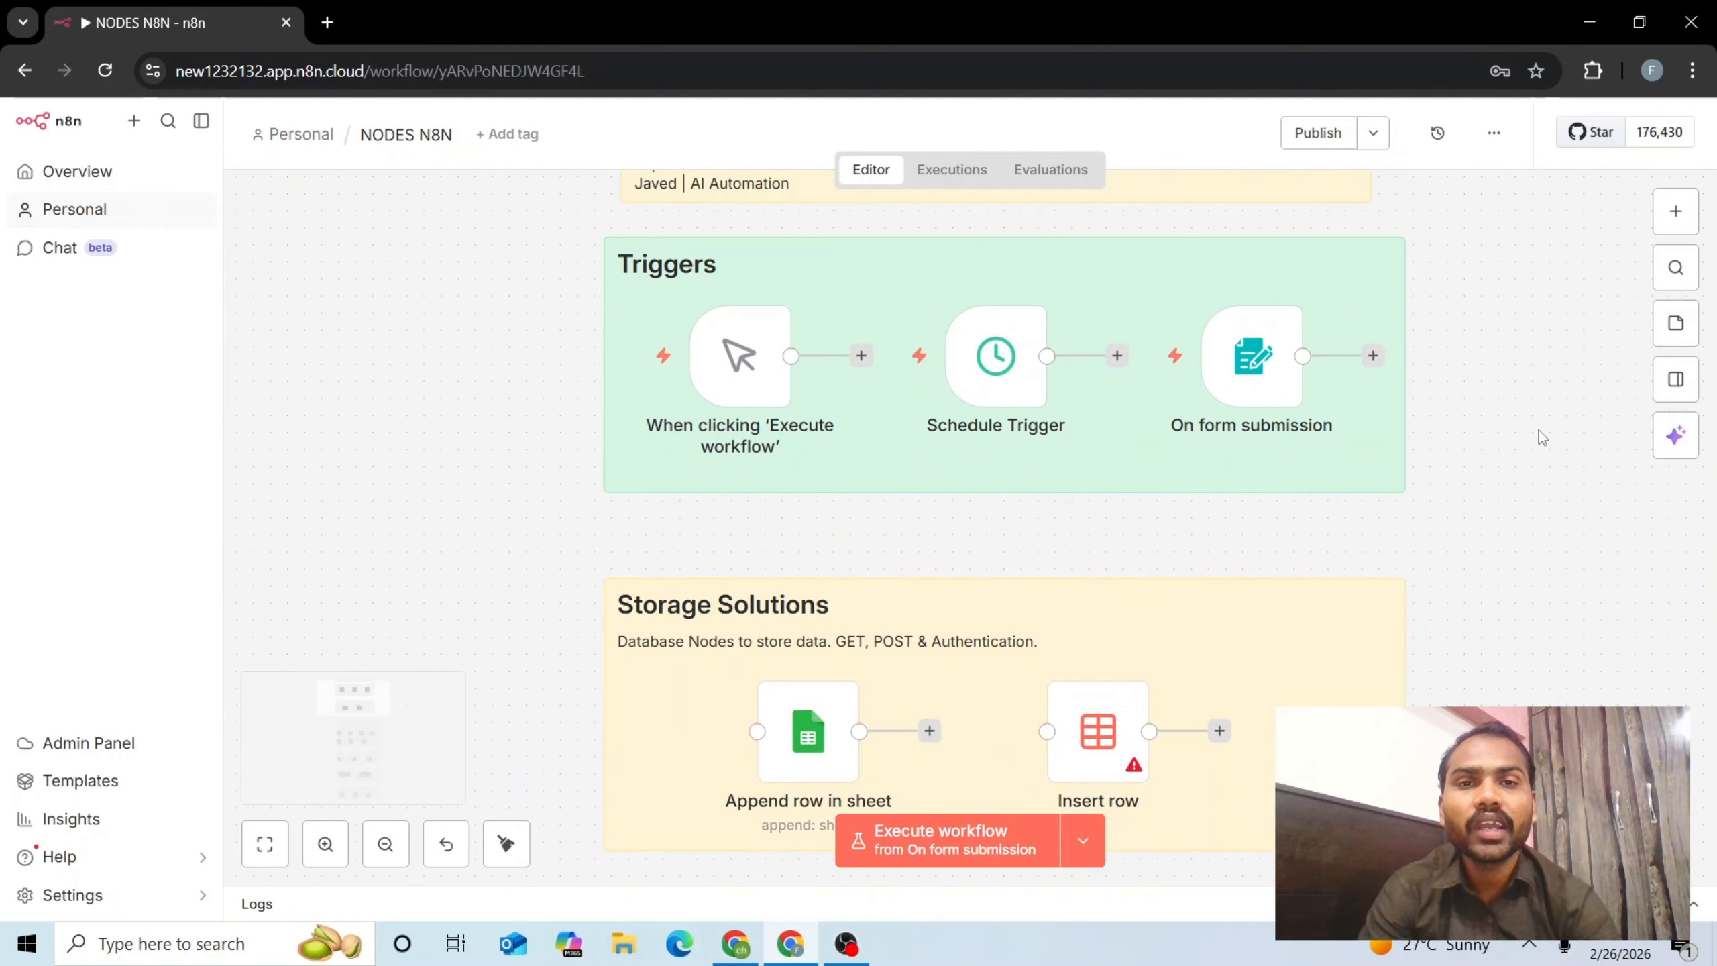
pyautogui.scroll(15, 1539, 433)
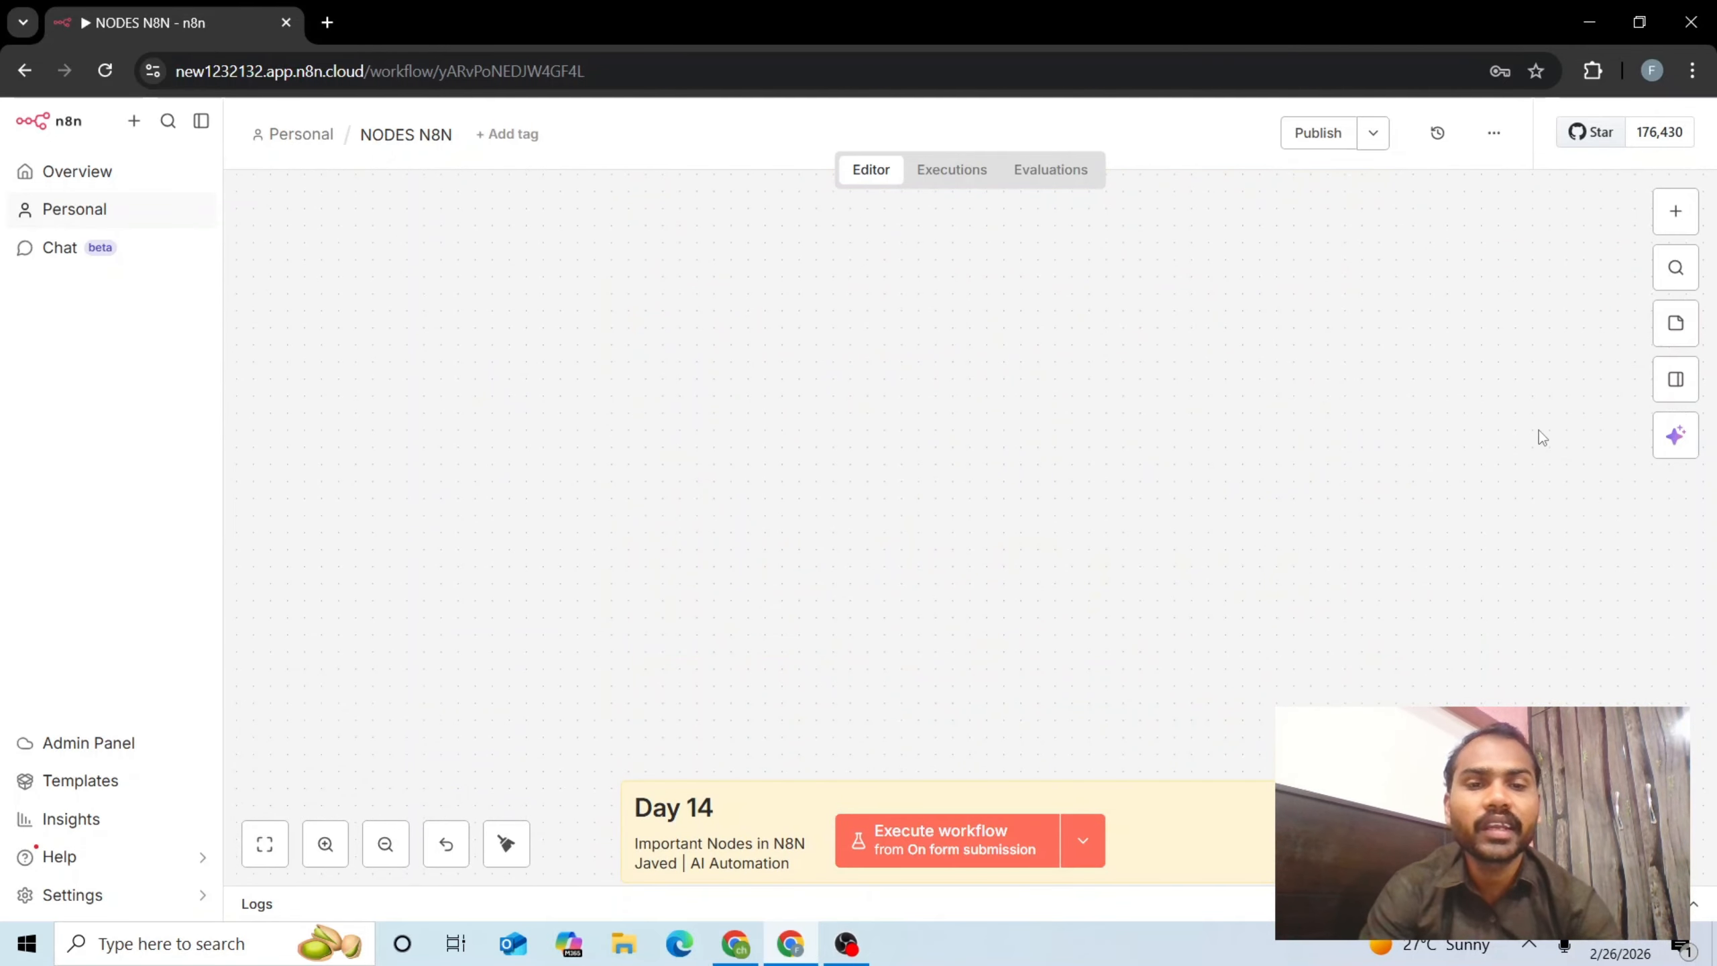
pyautogui.scroll(-12, 1540, 431)
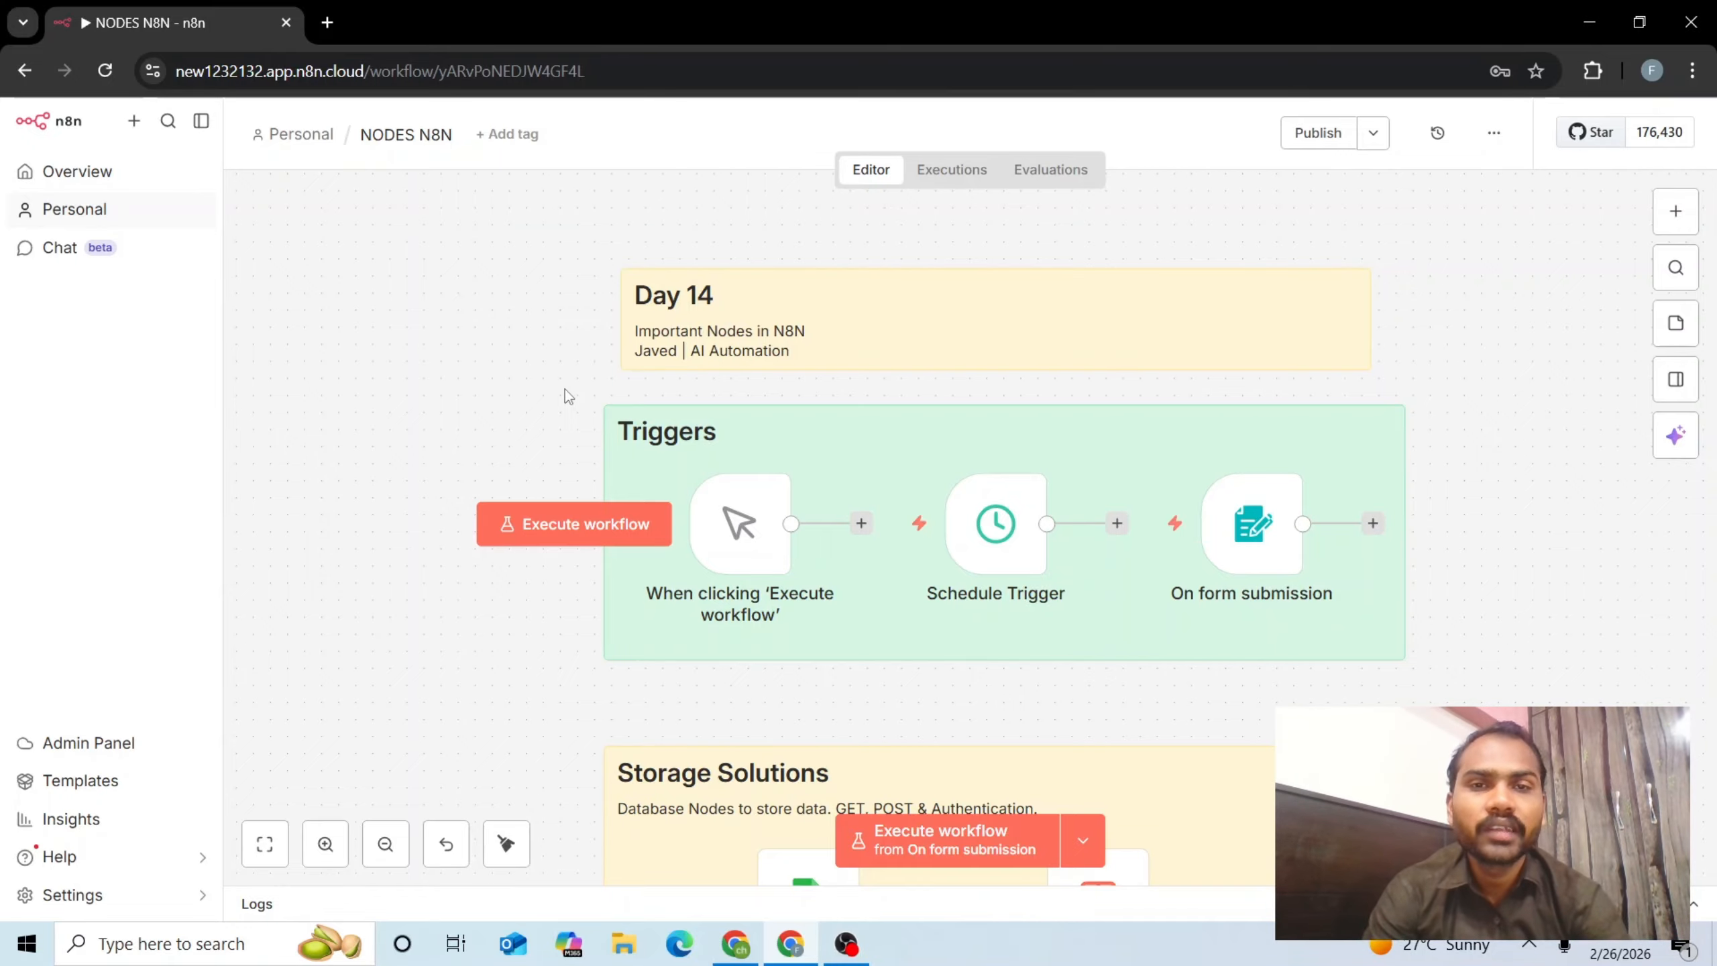
# Open the Schedule Trigger node and review its trigger interval, days between triggers, trigger hour and trigger minute
pyautogui.moveTo(768, 474)
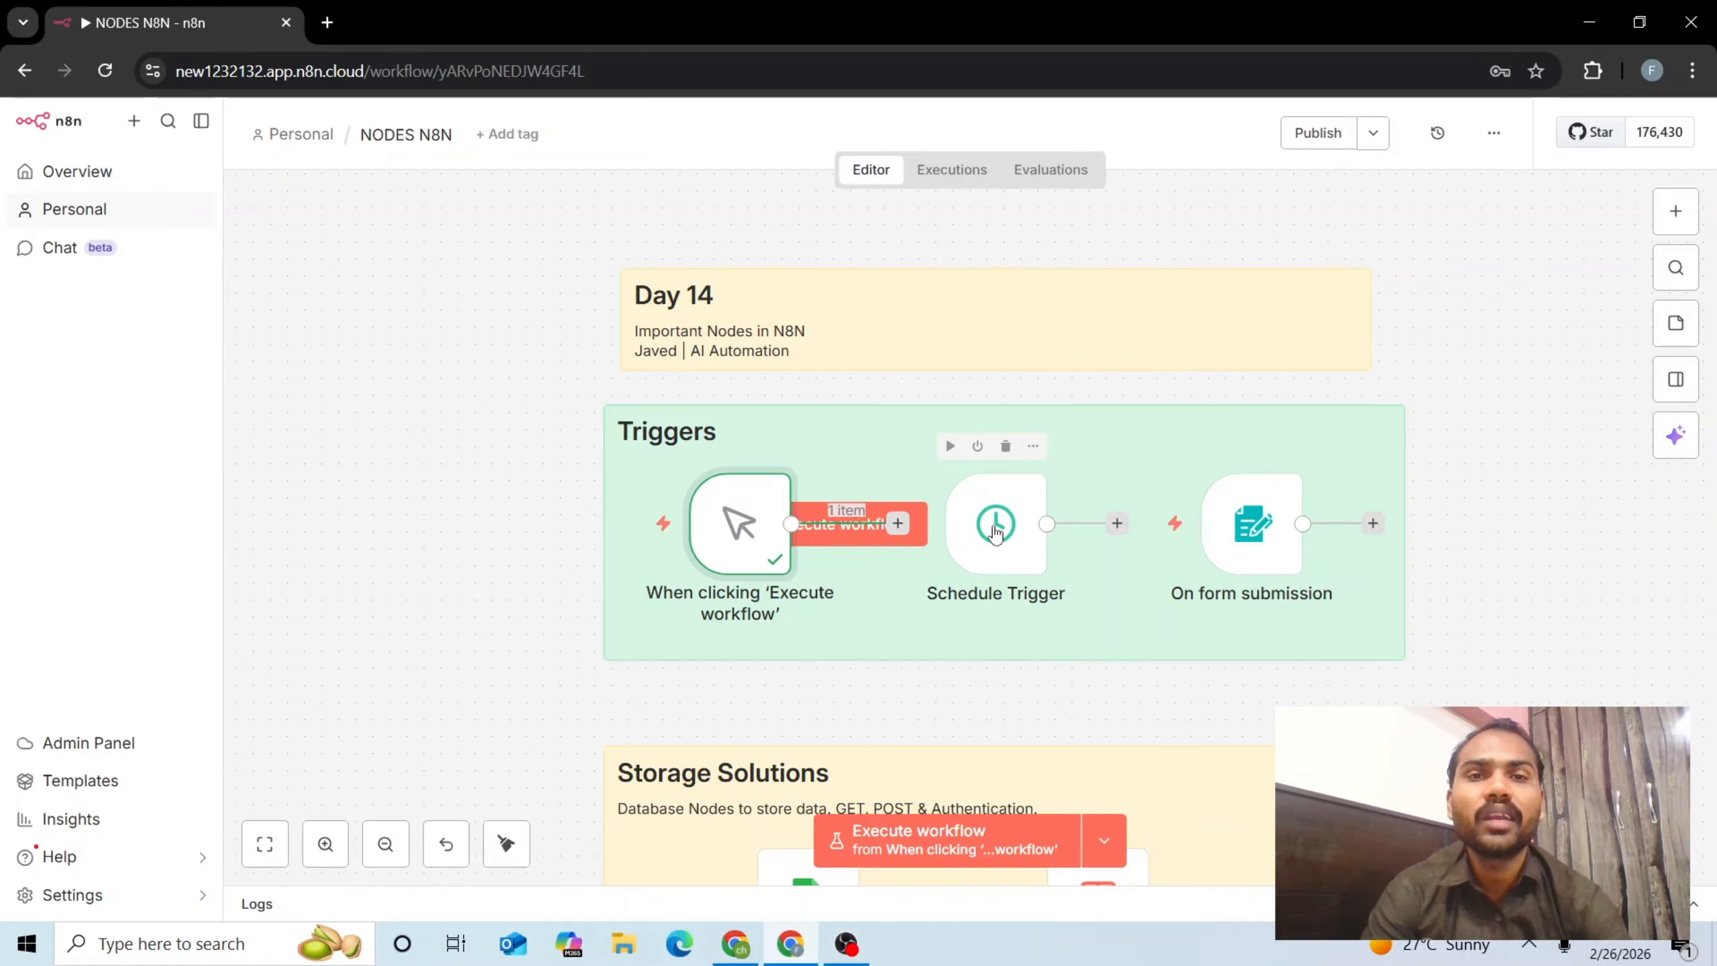
pyautogui.click(985, 504)
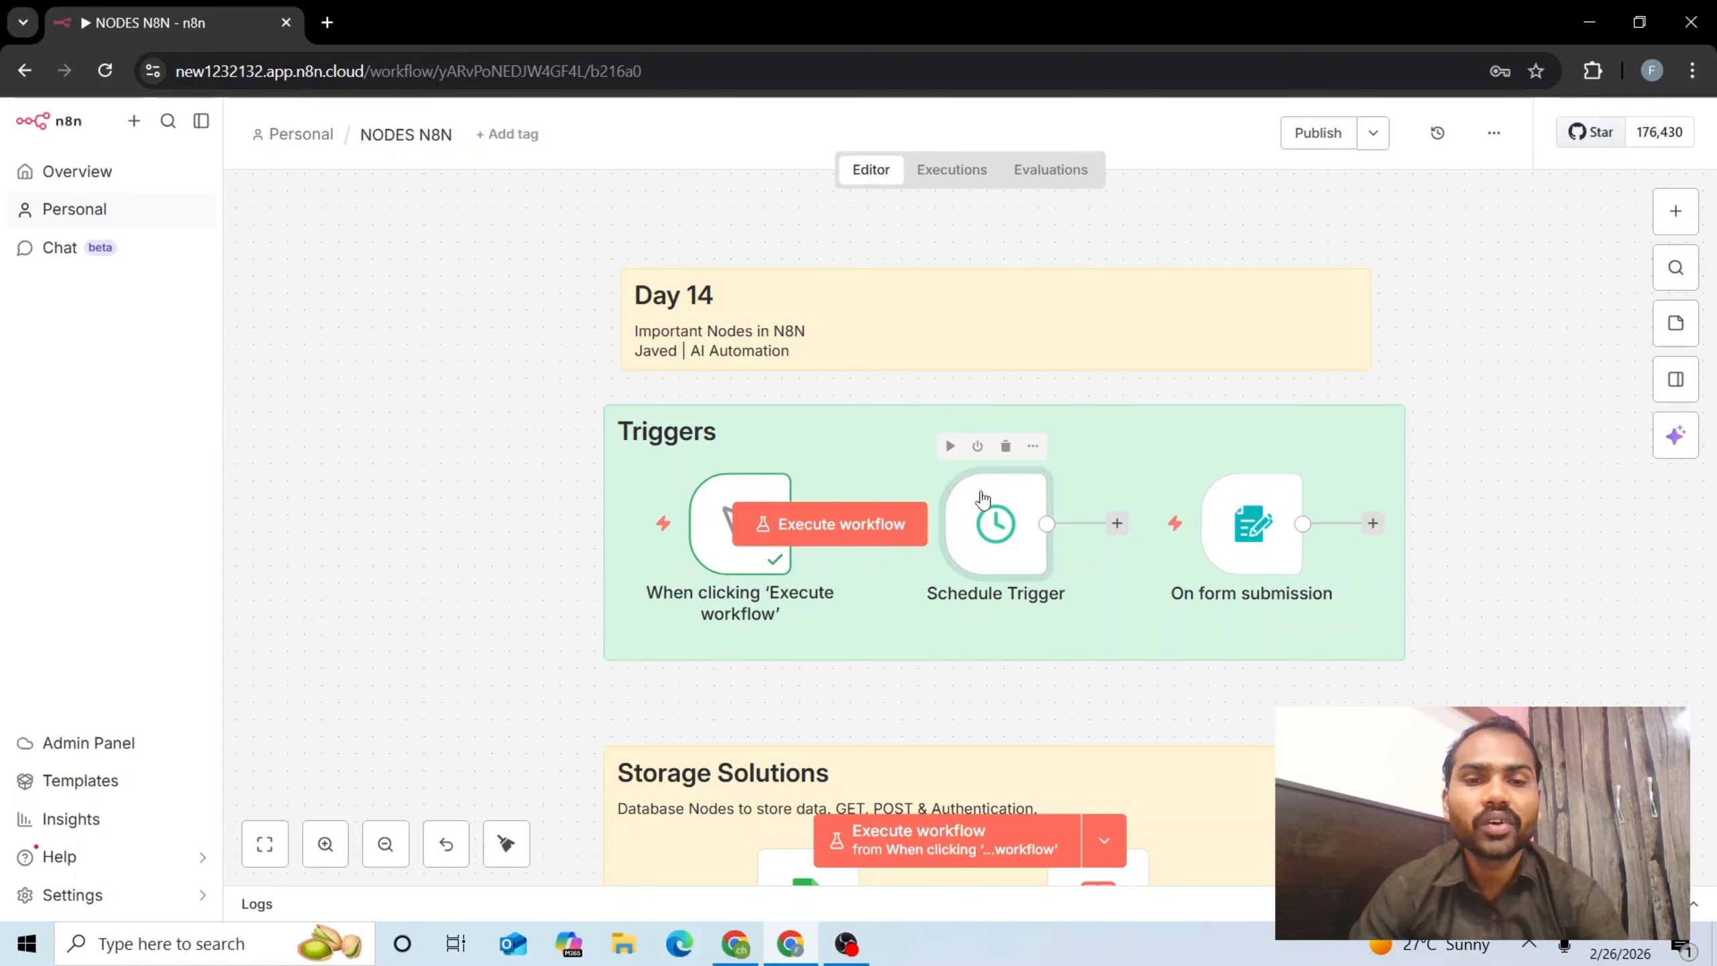
pyautogui.doubleClick(983, 500)
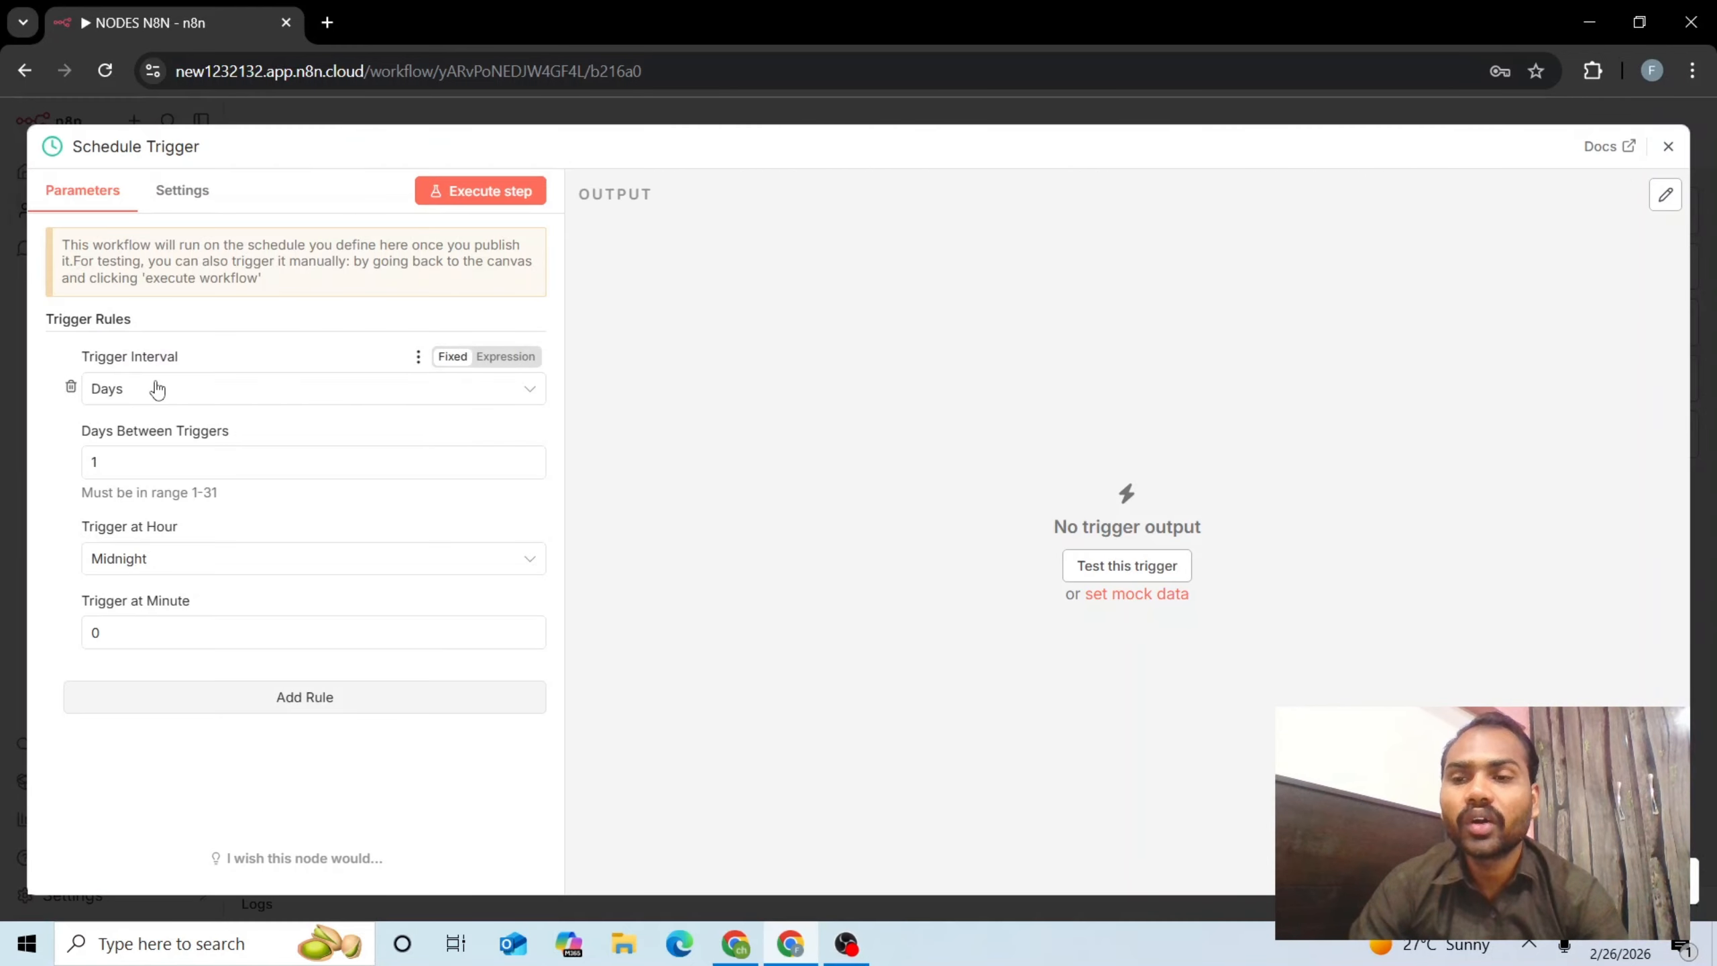
pyautogui.click(111, 389)
pyautogui.click(200, 332)
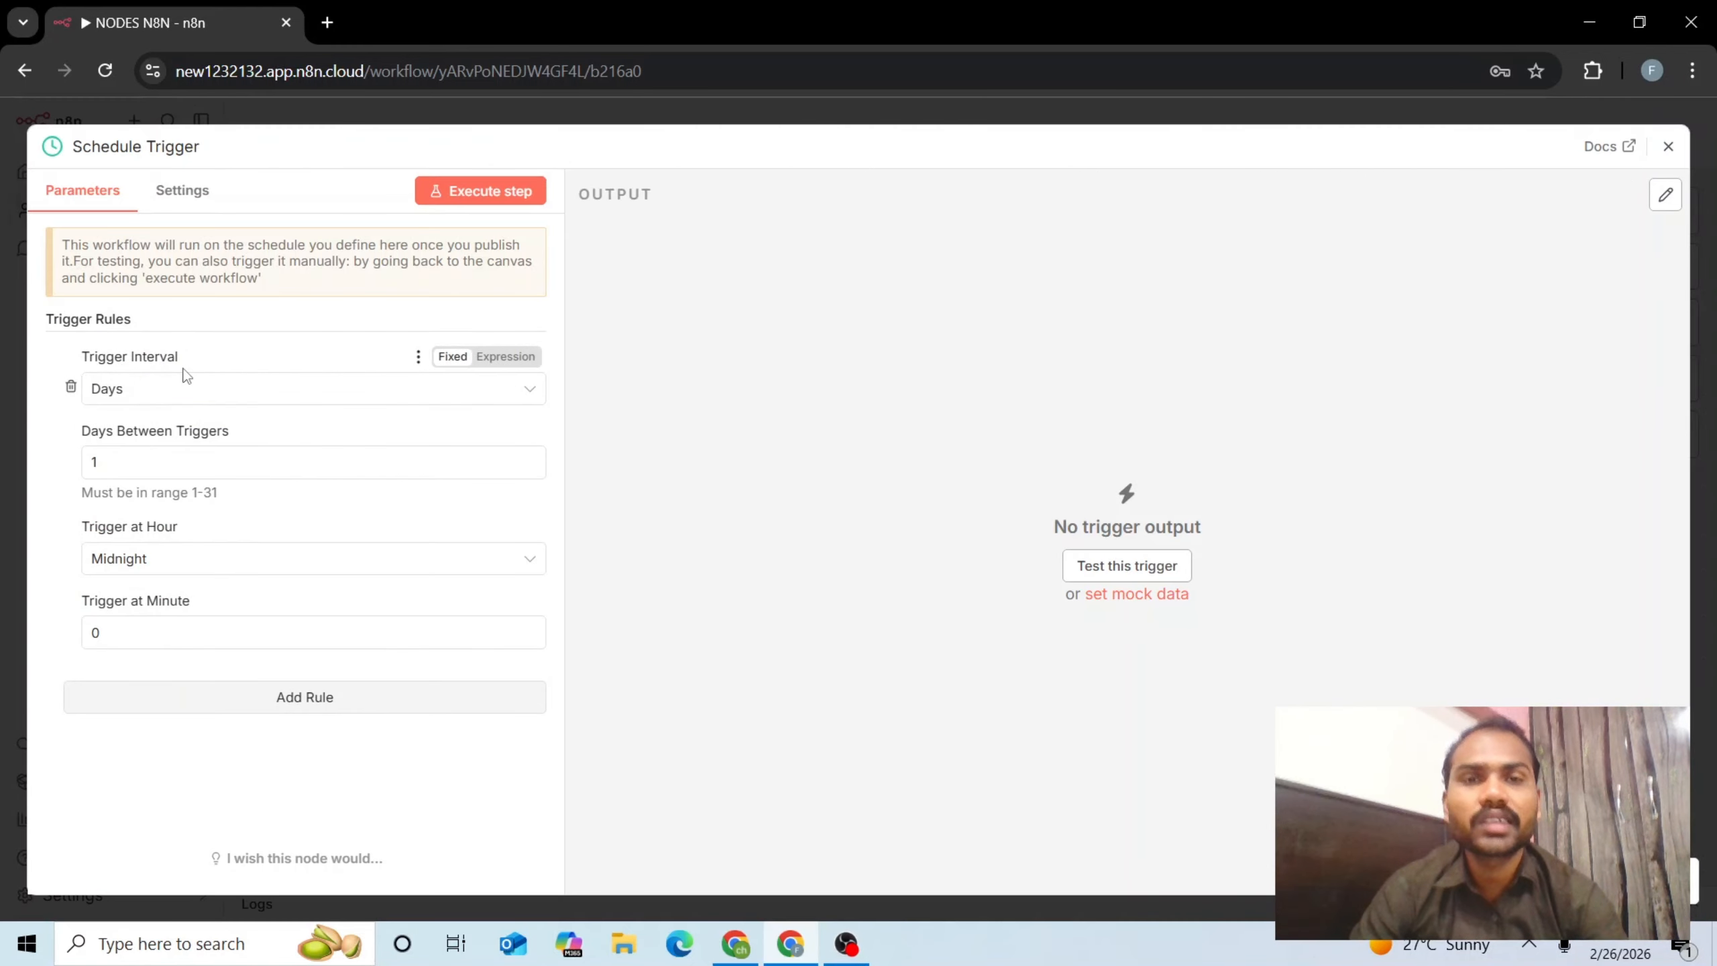
pyautogui.click(162, 389)
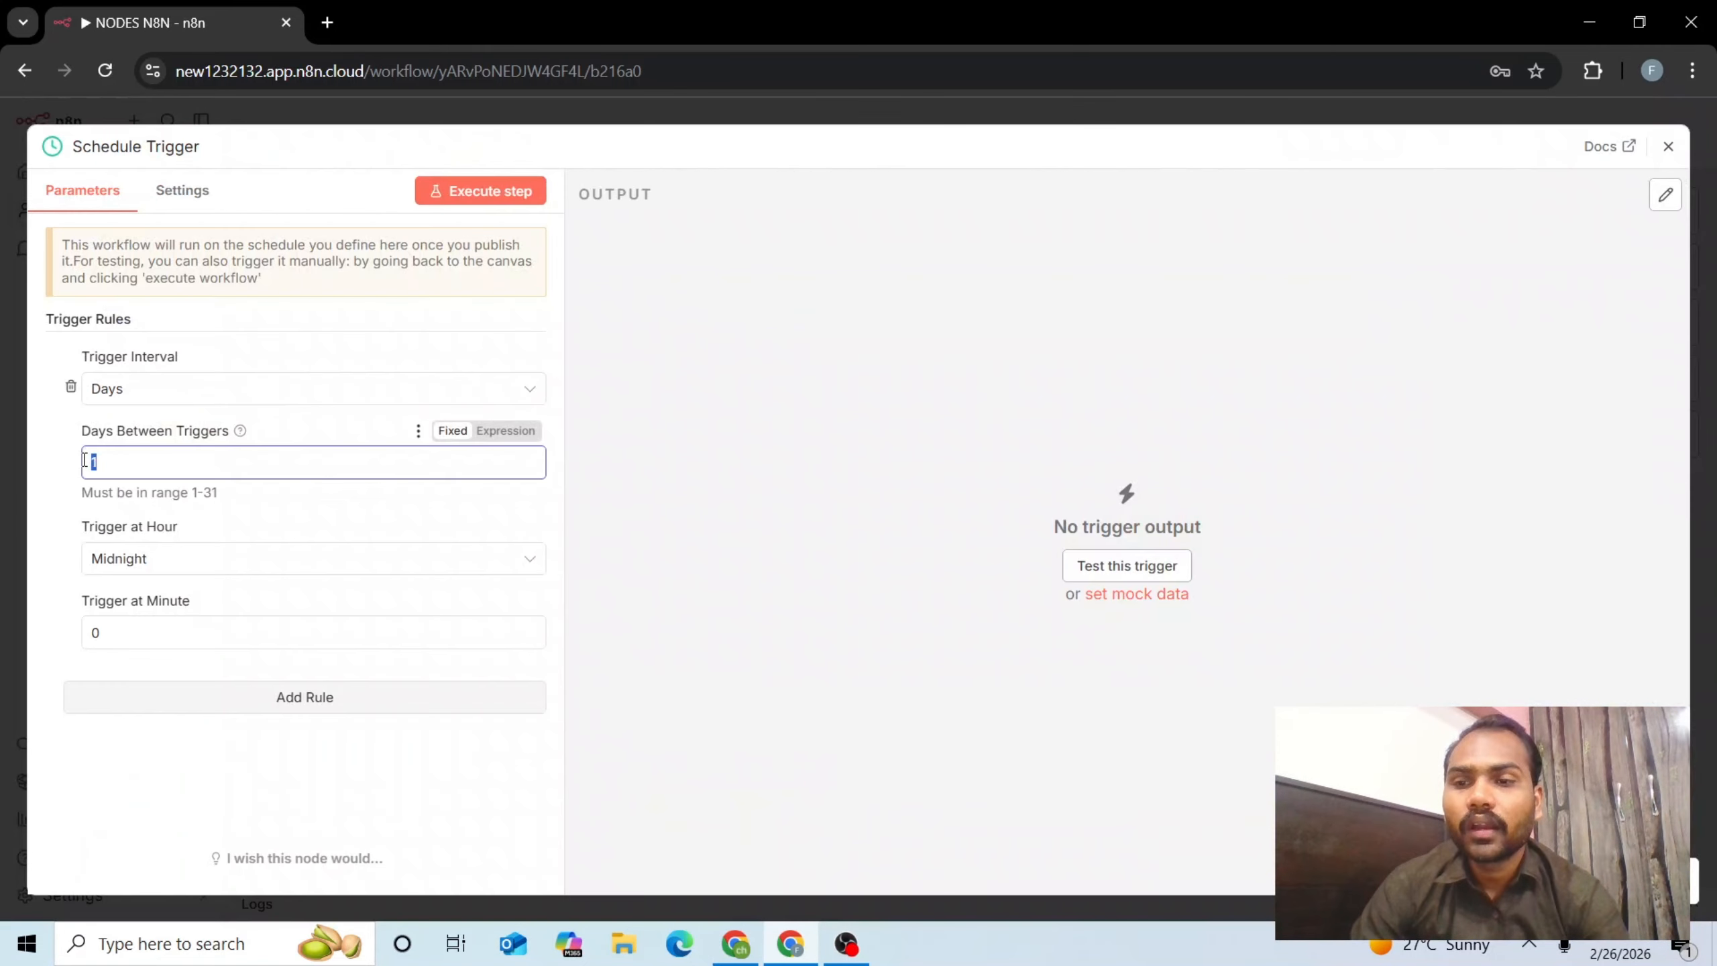
pyautogui.click(136, 465)
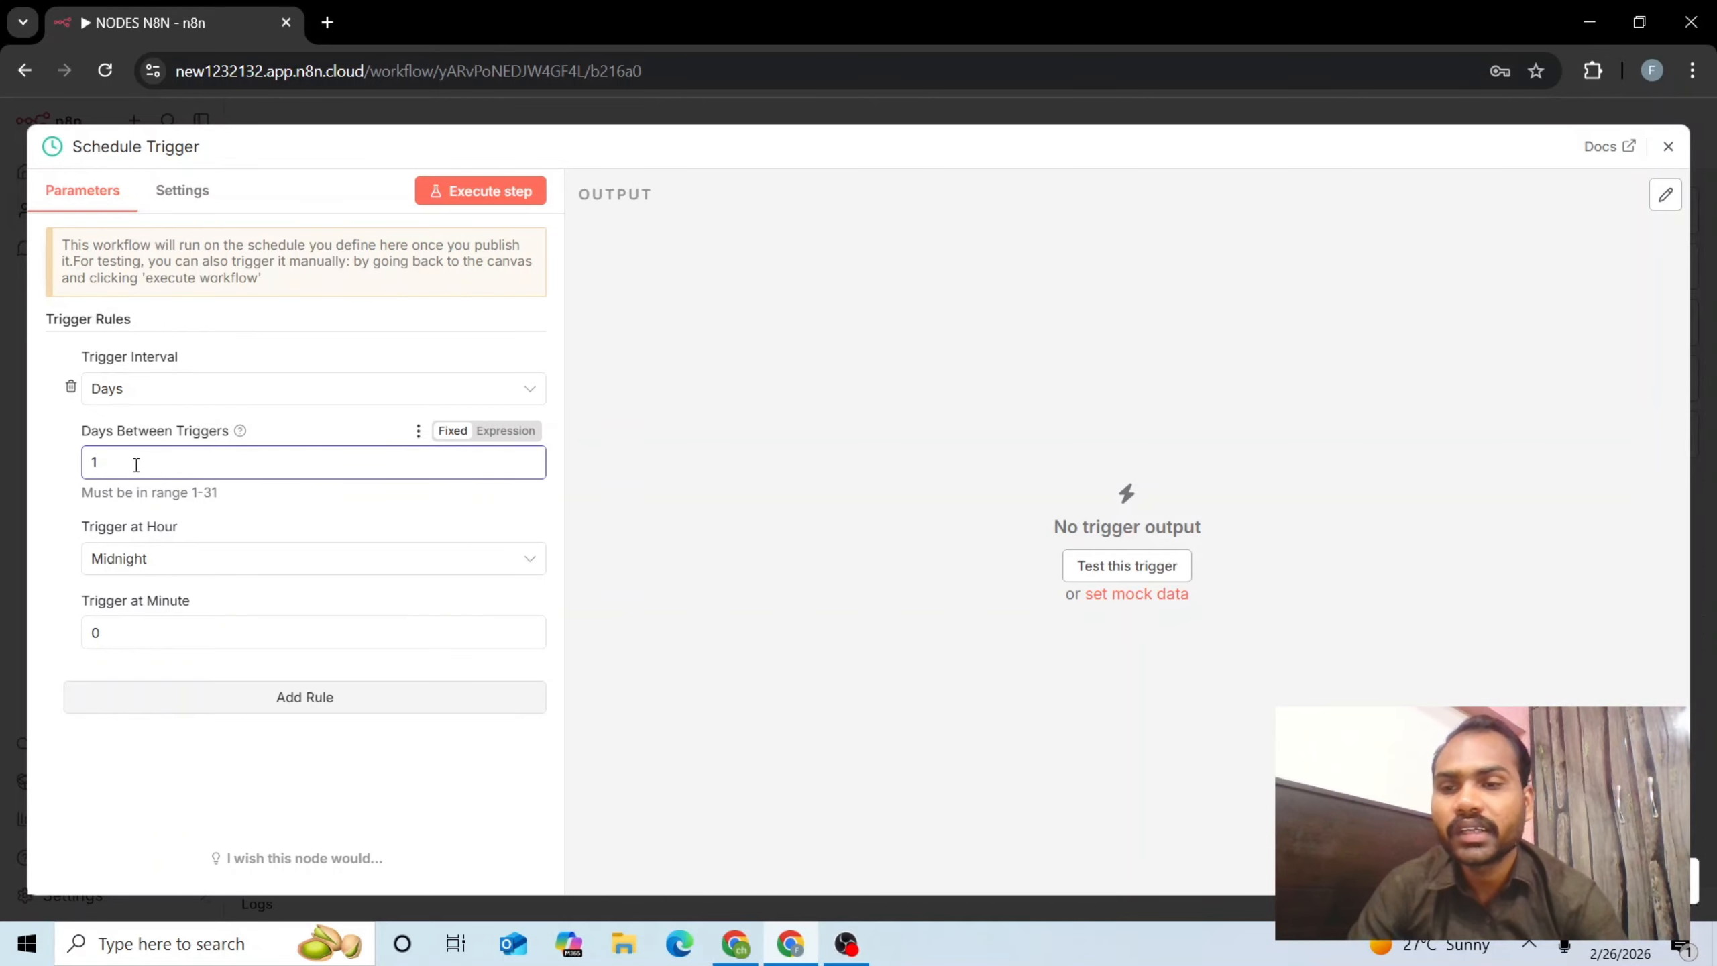
pyautogui.moveTo(136, 464); pyautogui.dragTo(78, 467)
pyautogui.click(77, 466)
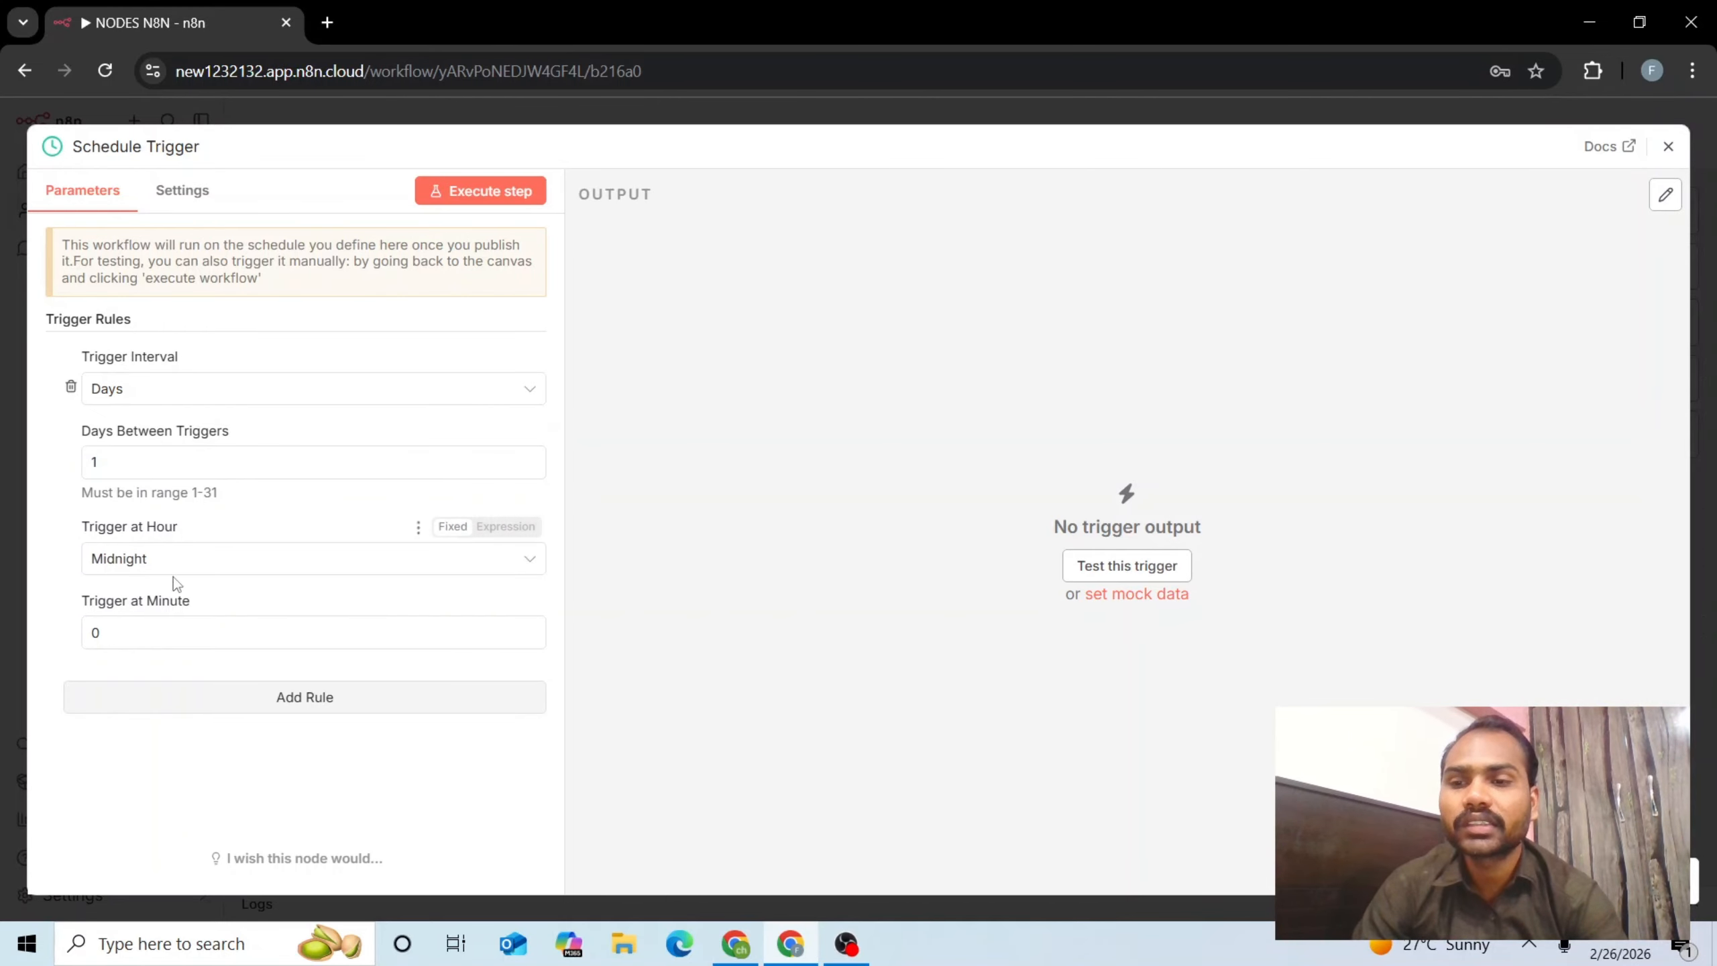
pyautogui.click(192, 565)
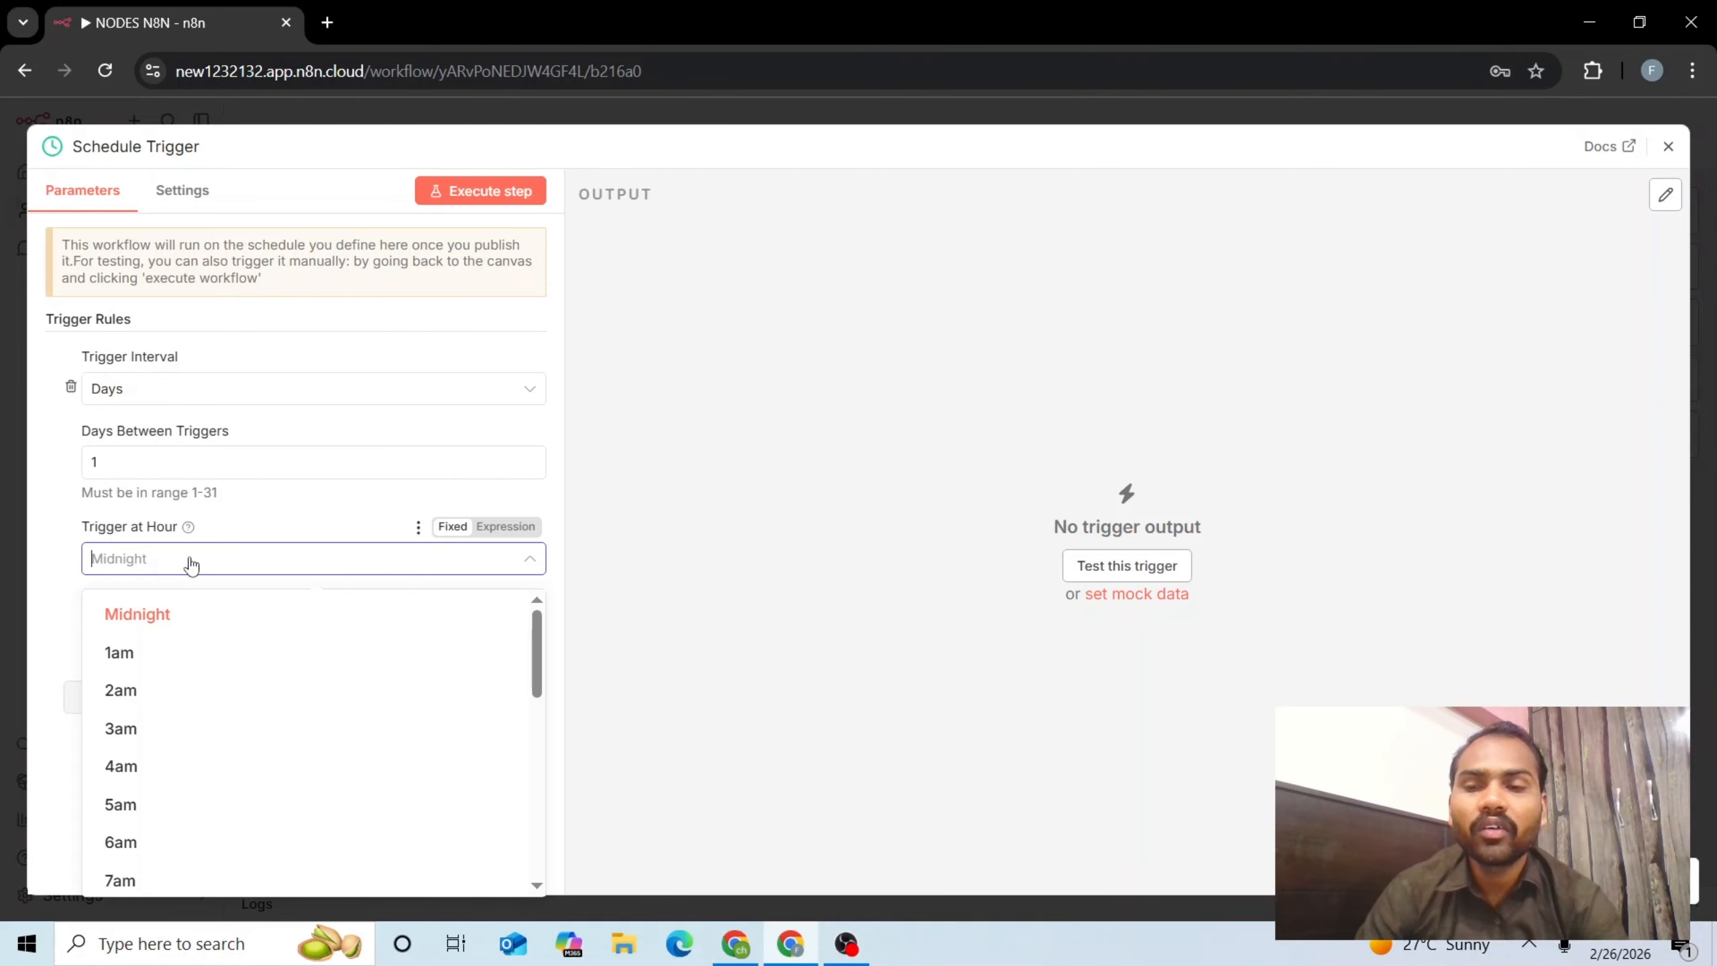
pyautogui.click(45, 549)
pyautogui.click(181, 636)
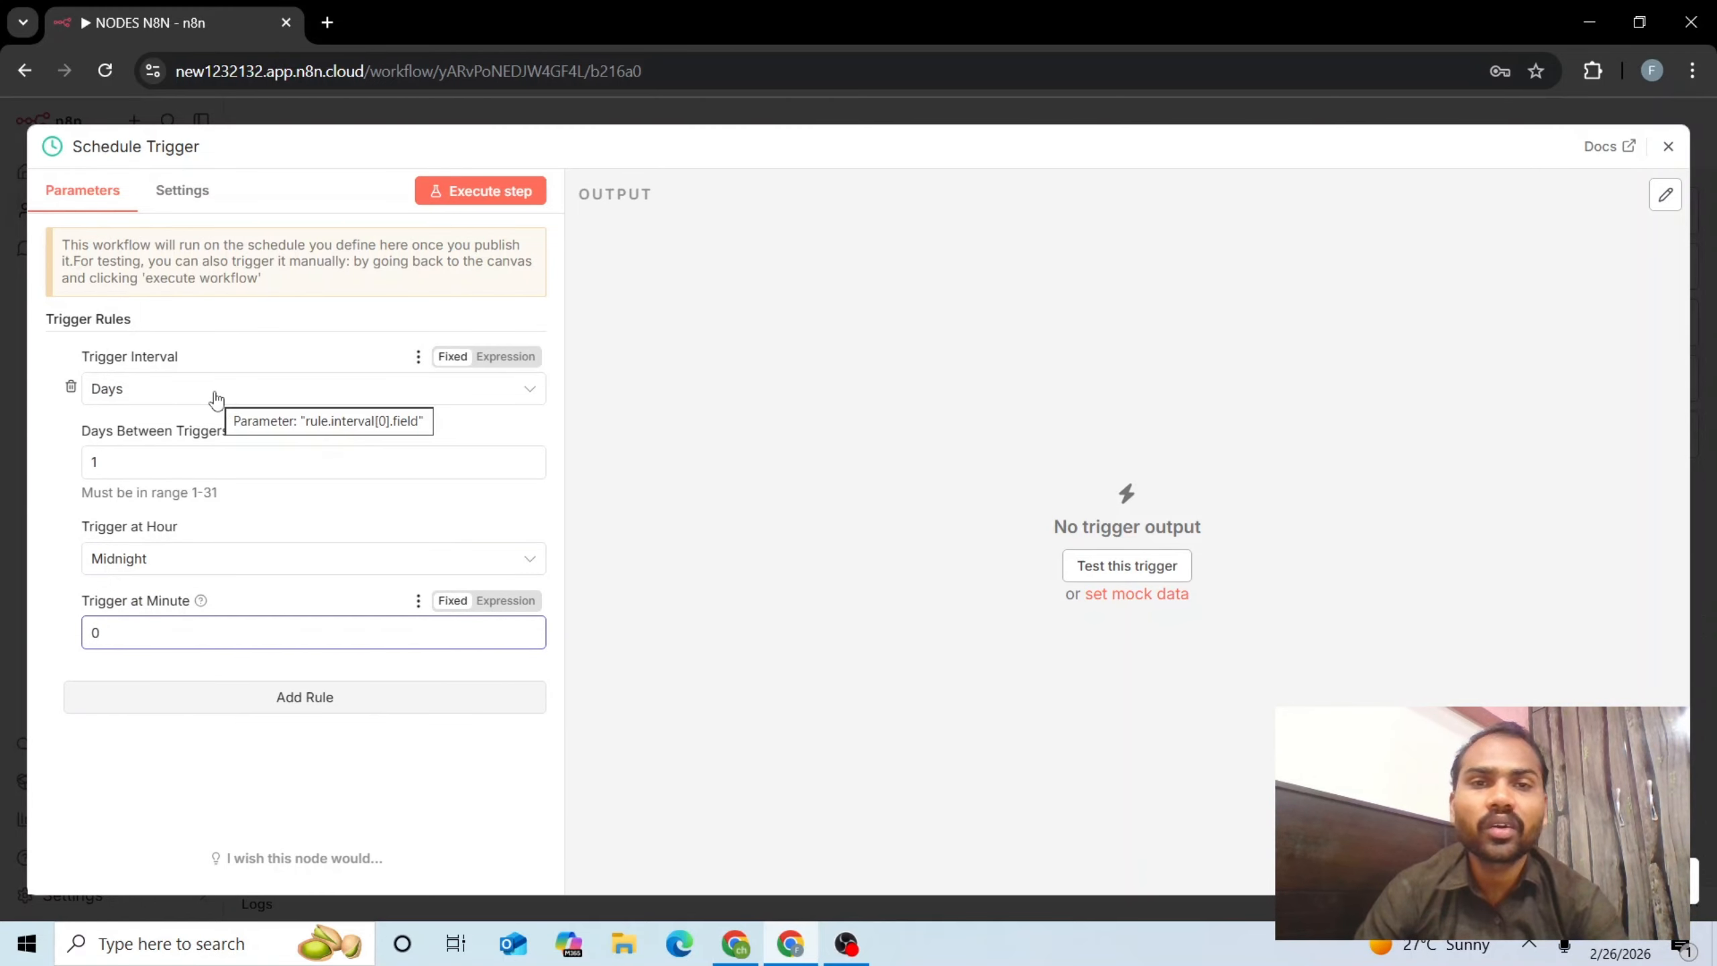
# Execute the Schedule Trigger step, check the readable date and time in its output, and close the node
pyautogui.click(445, 186)
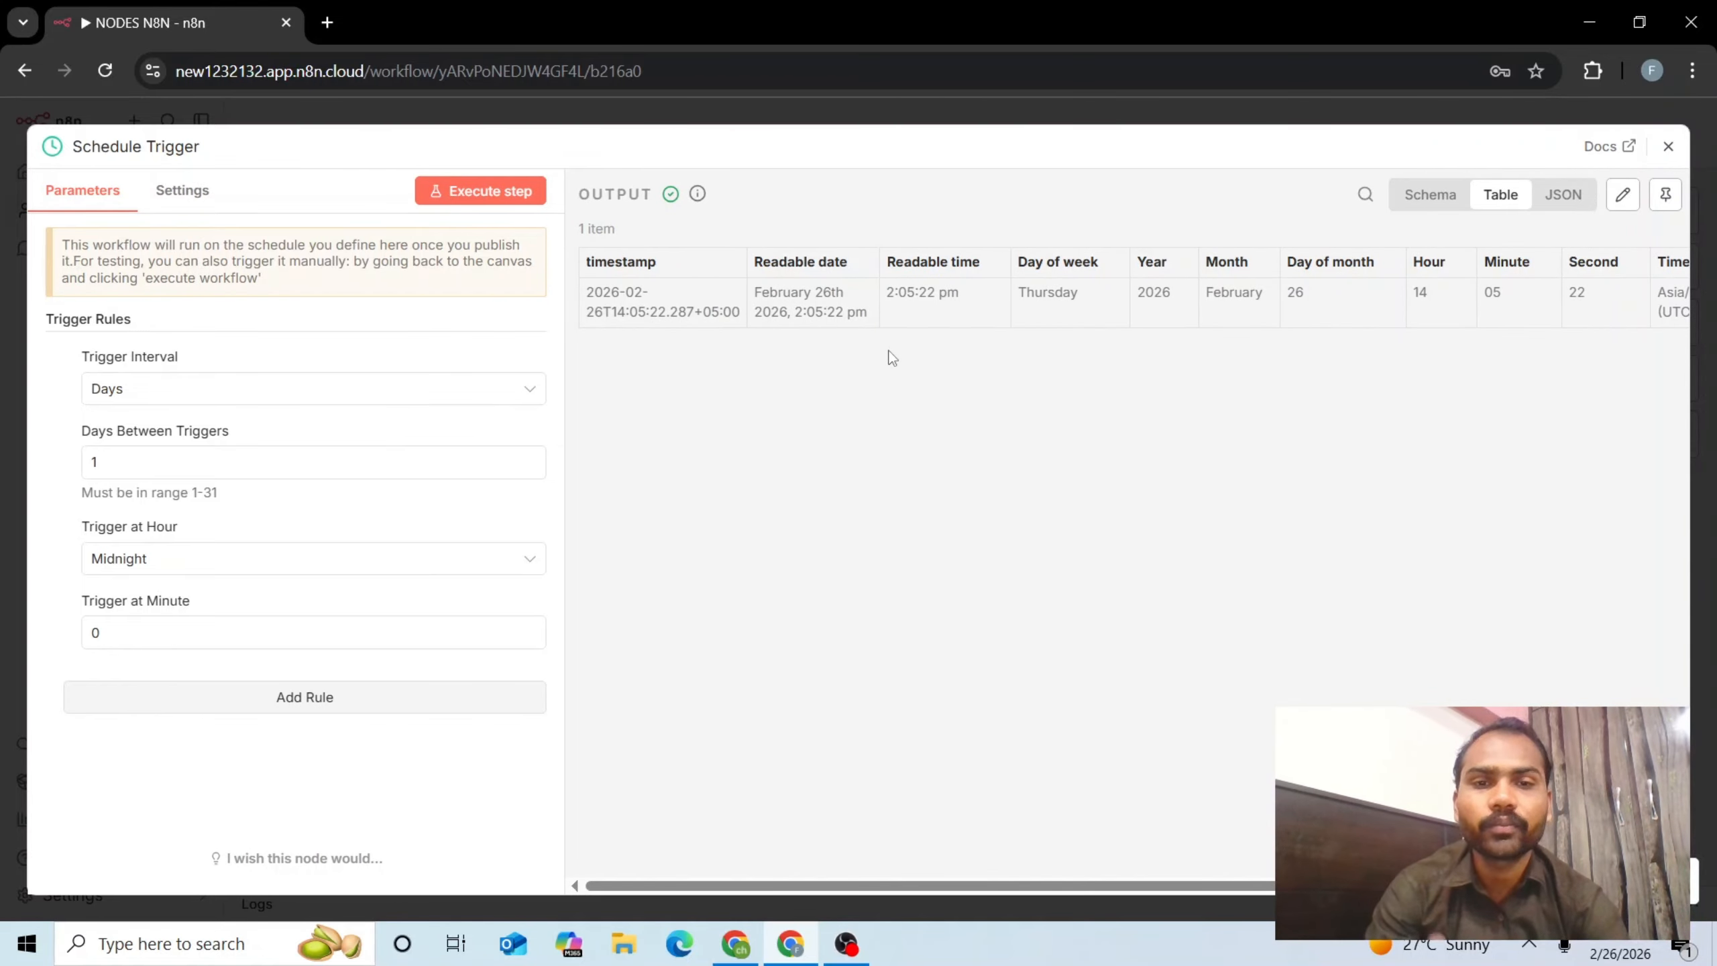
pyautogui.moveTo(766, 288); pyautogui.dragTo(841, 288)
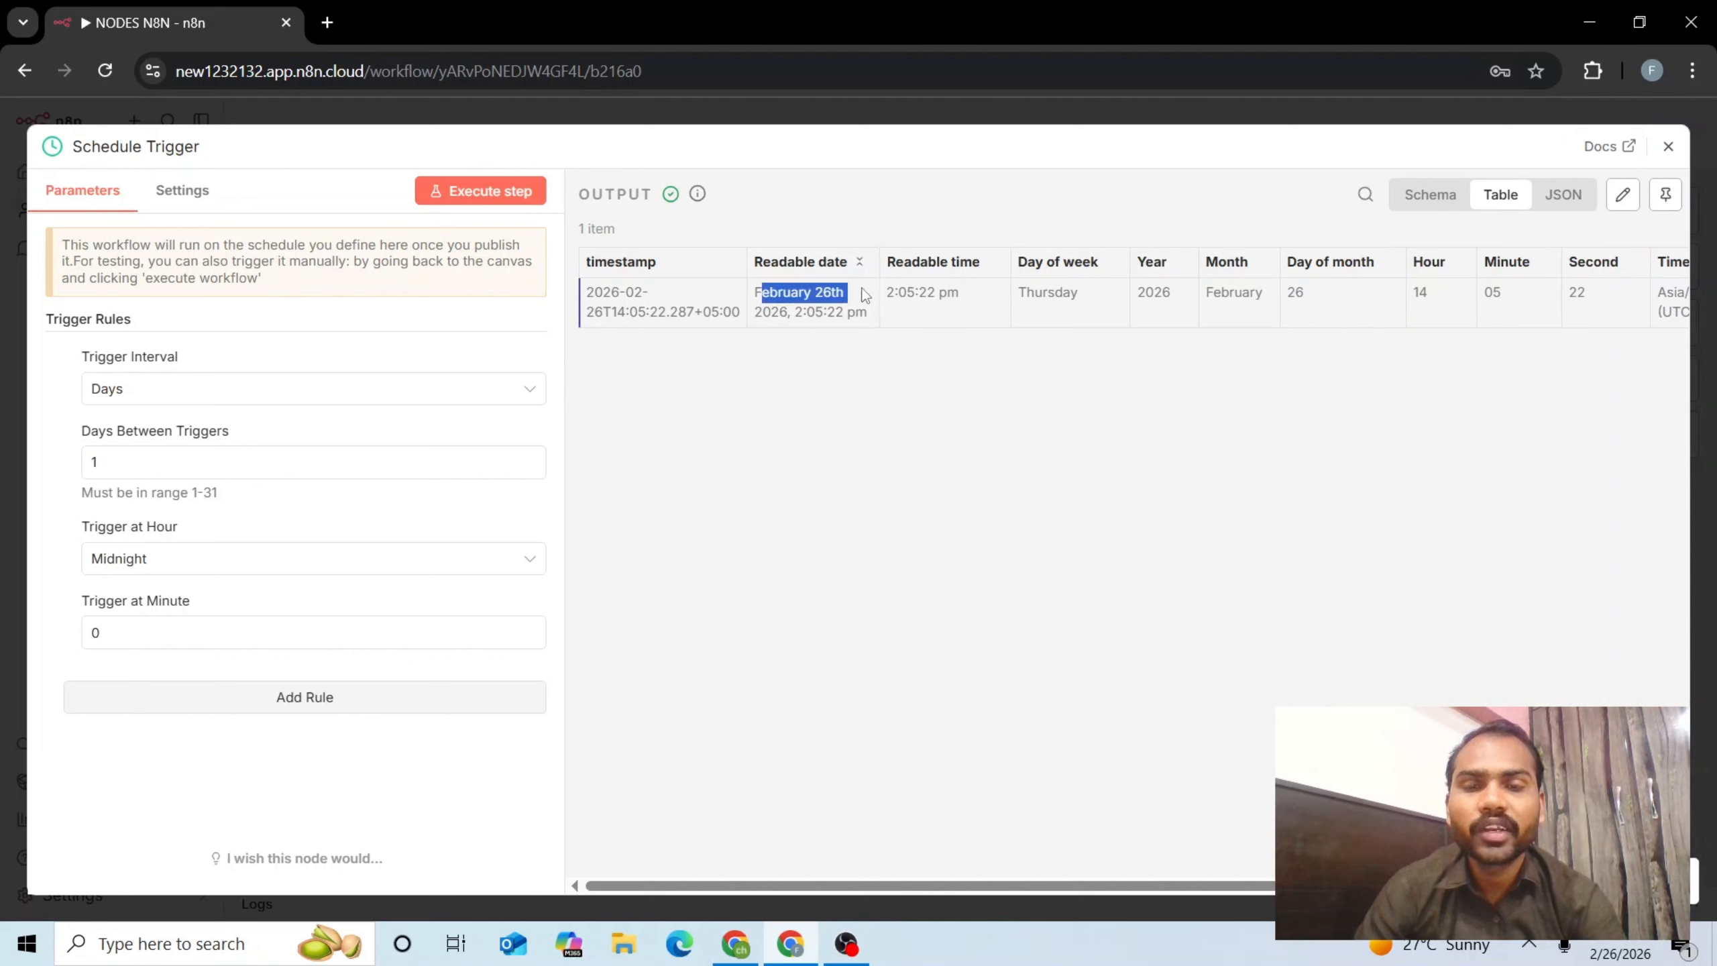
pyautogui.click(841, 288)
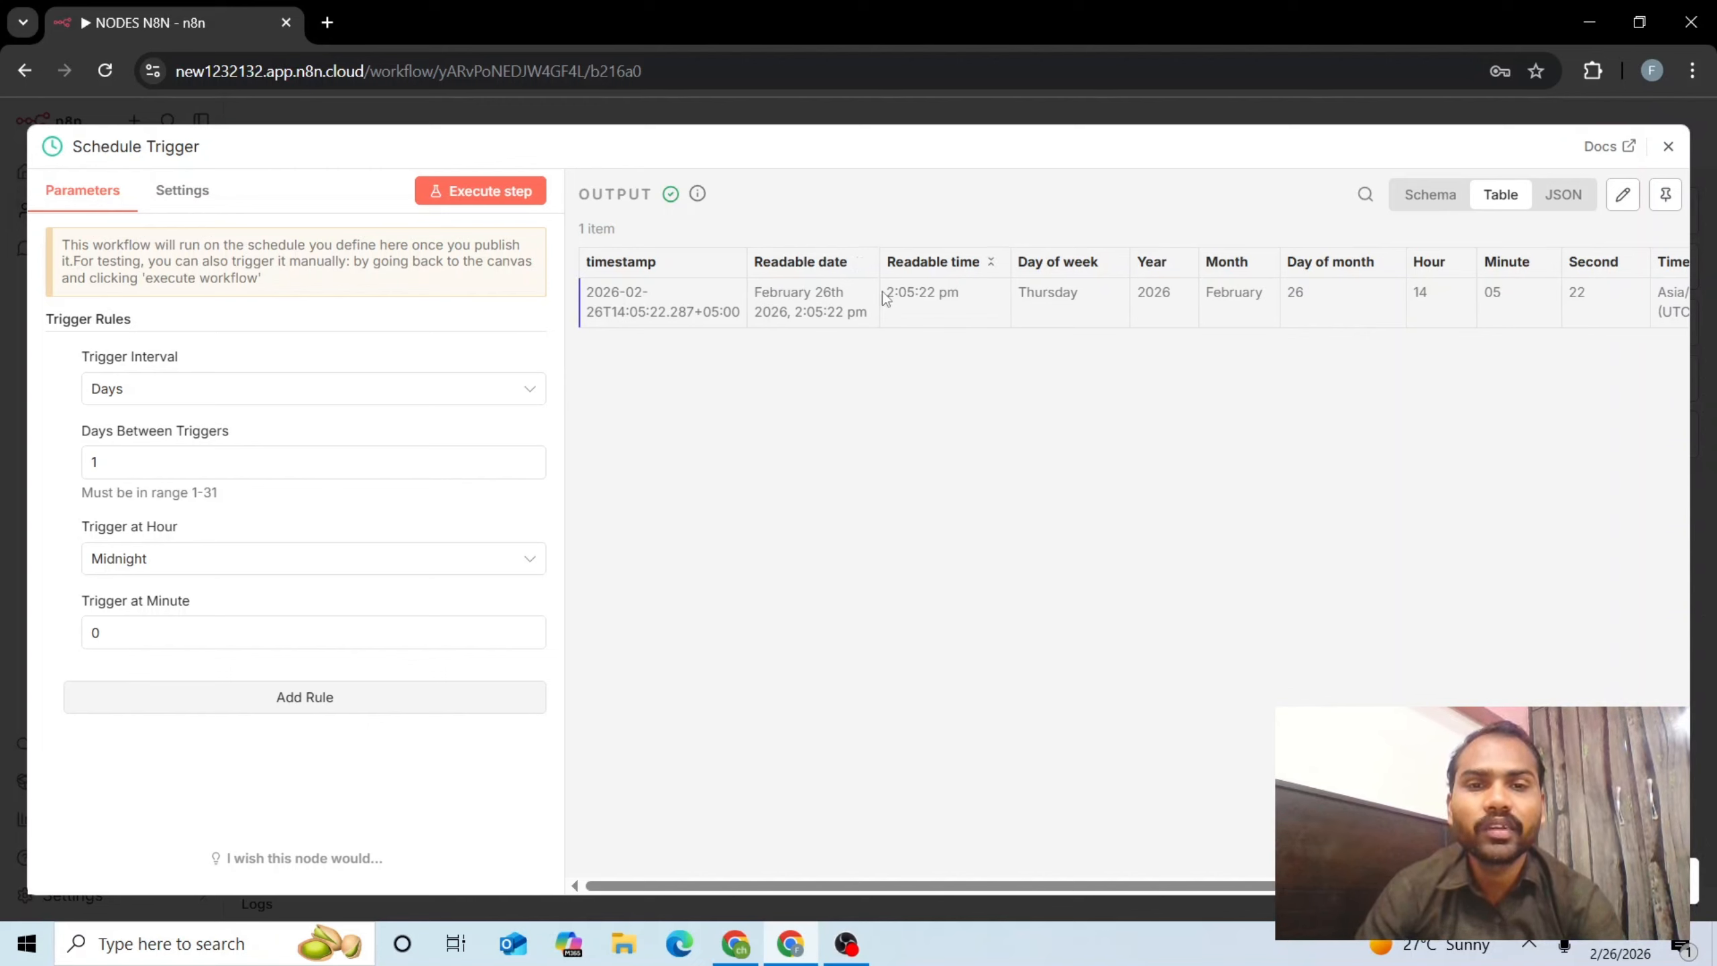
pyautogui.click(982, 300)
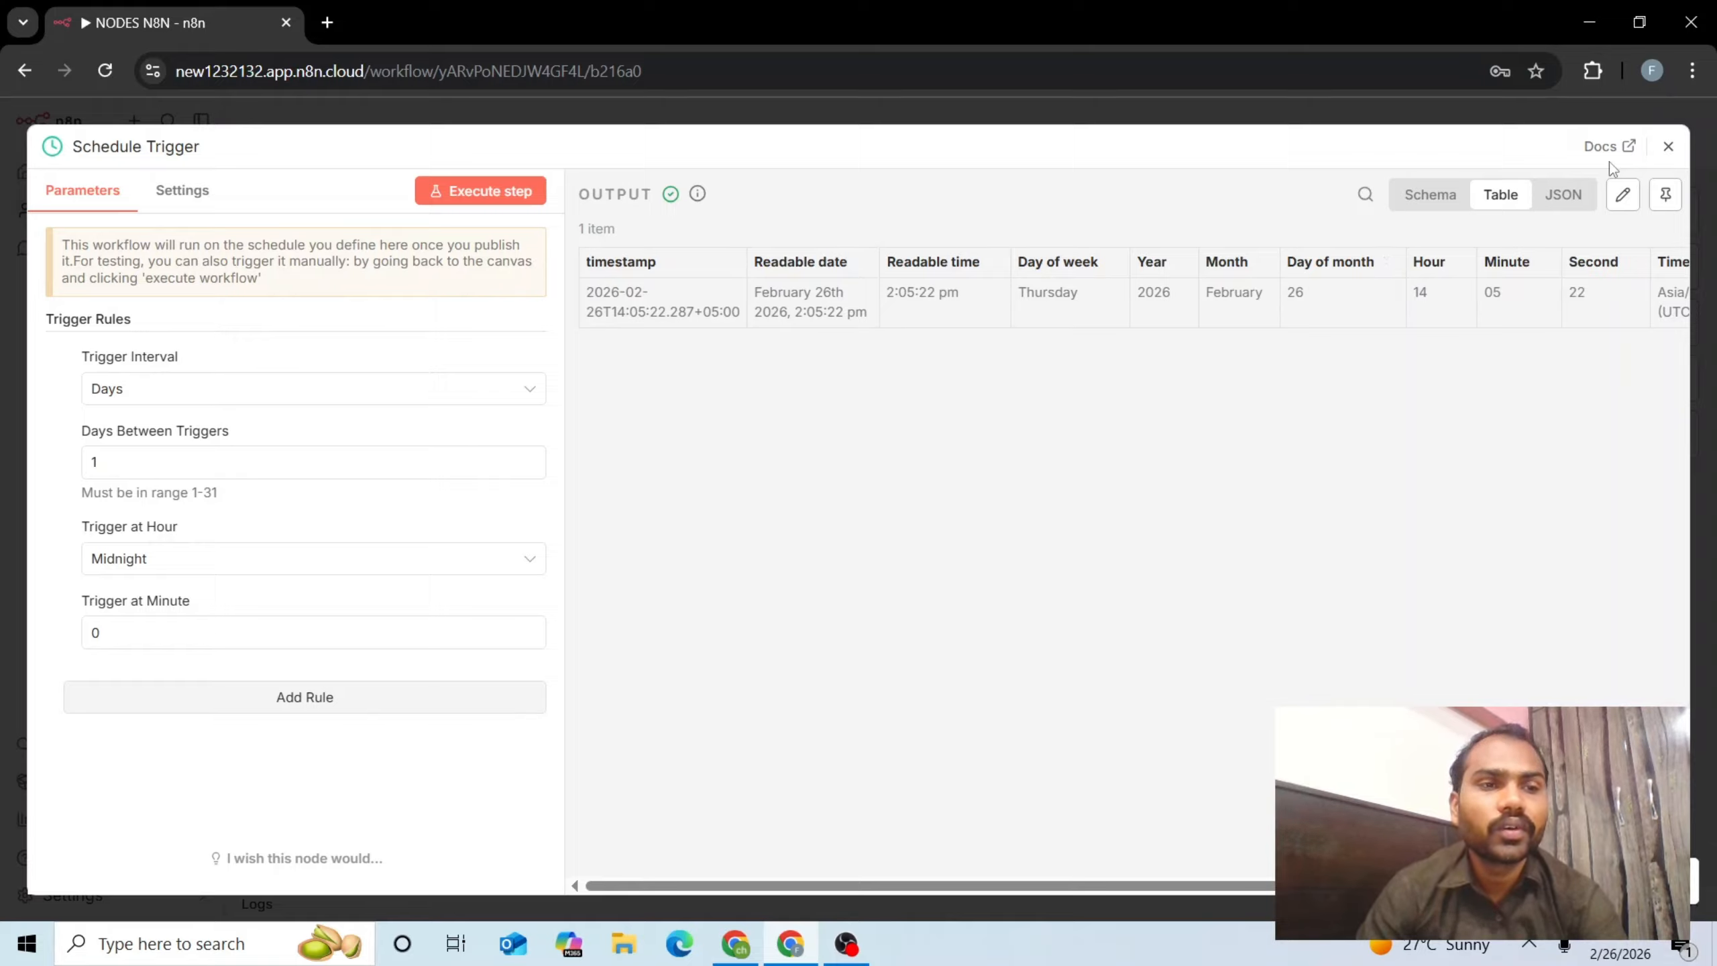
pyautogui.click(1667, 146)
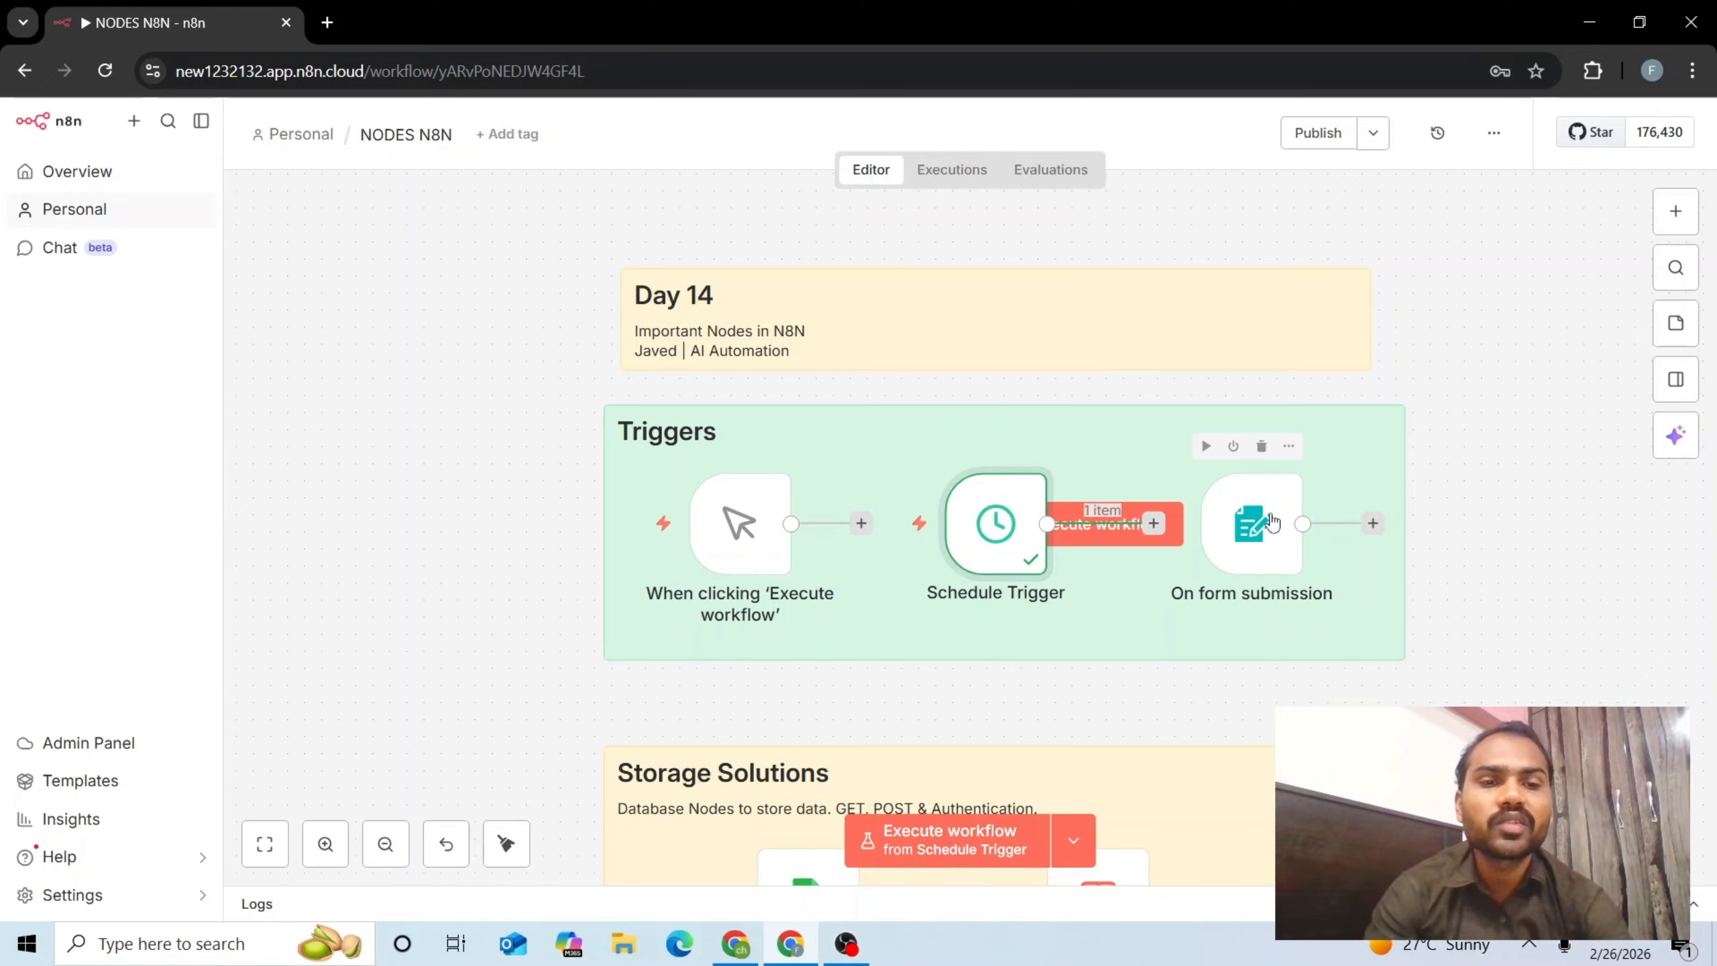
# Open the On form submission node and review its test URL, form title, description and form elements
pyautogui.doubleClick(1271, 522)
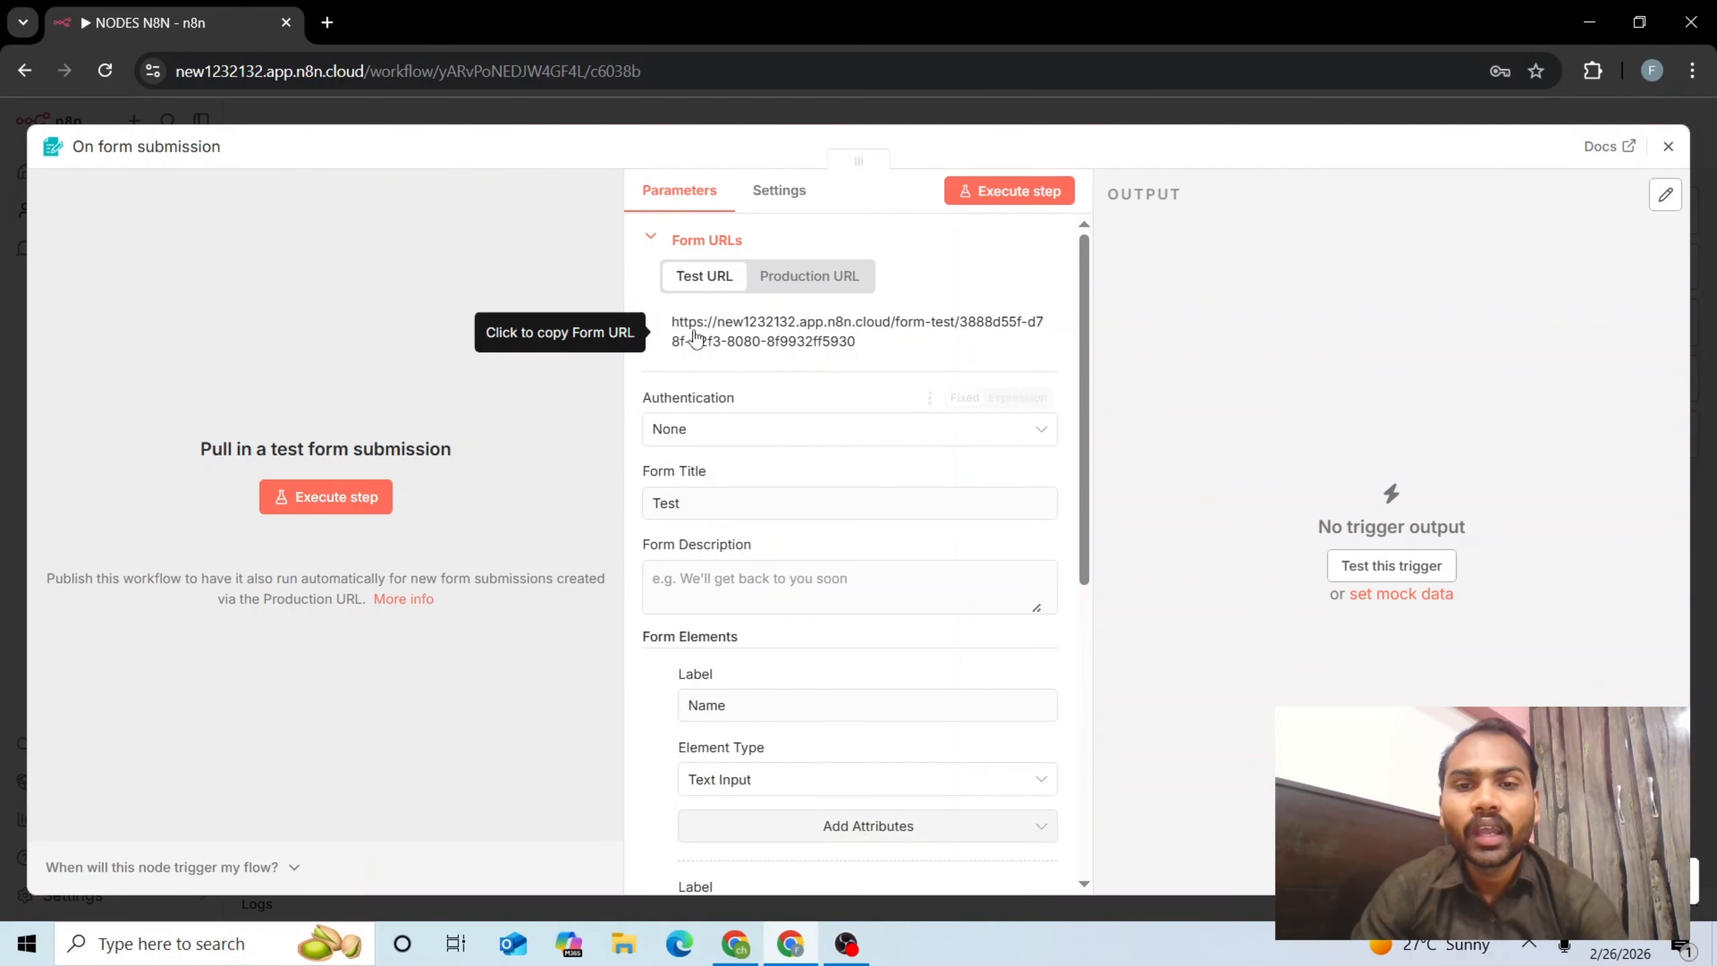
pyautogui.moveTo(660, 320); pyautogui.dragTo(874, 356)
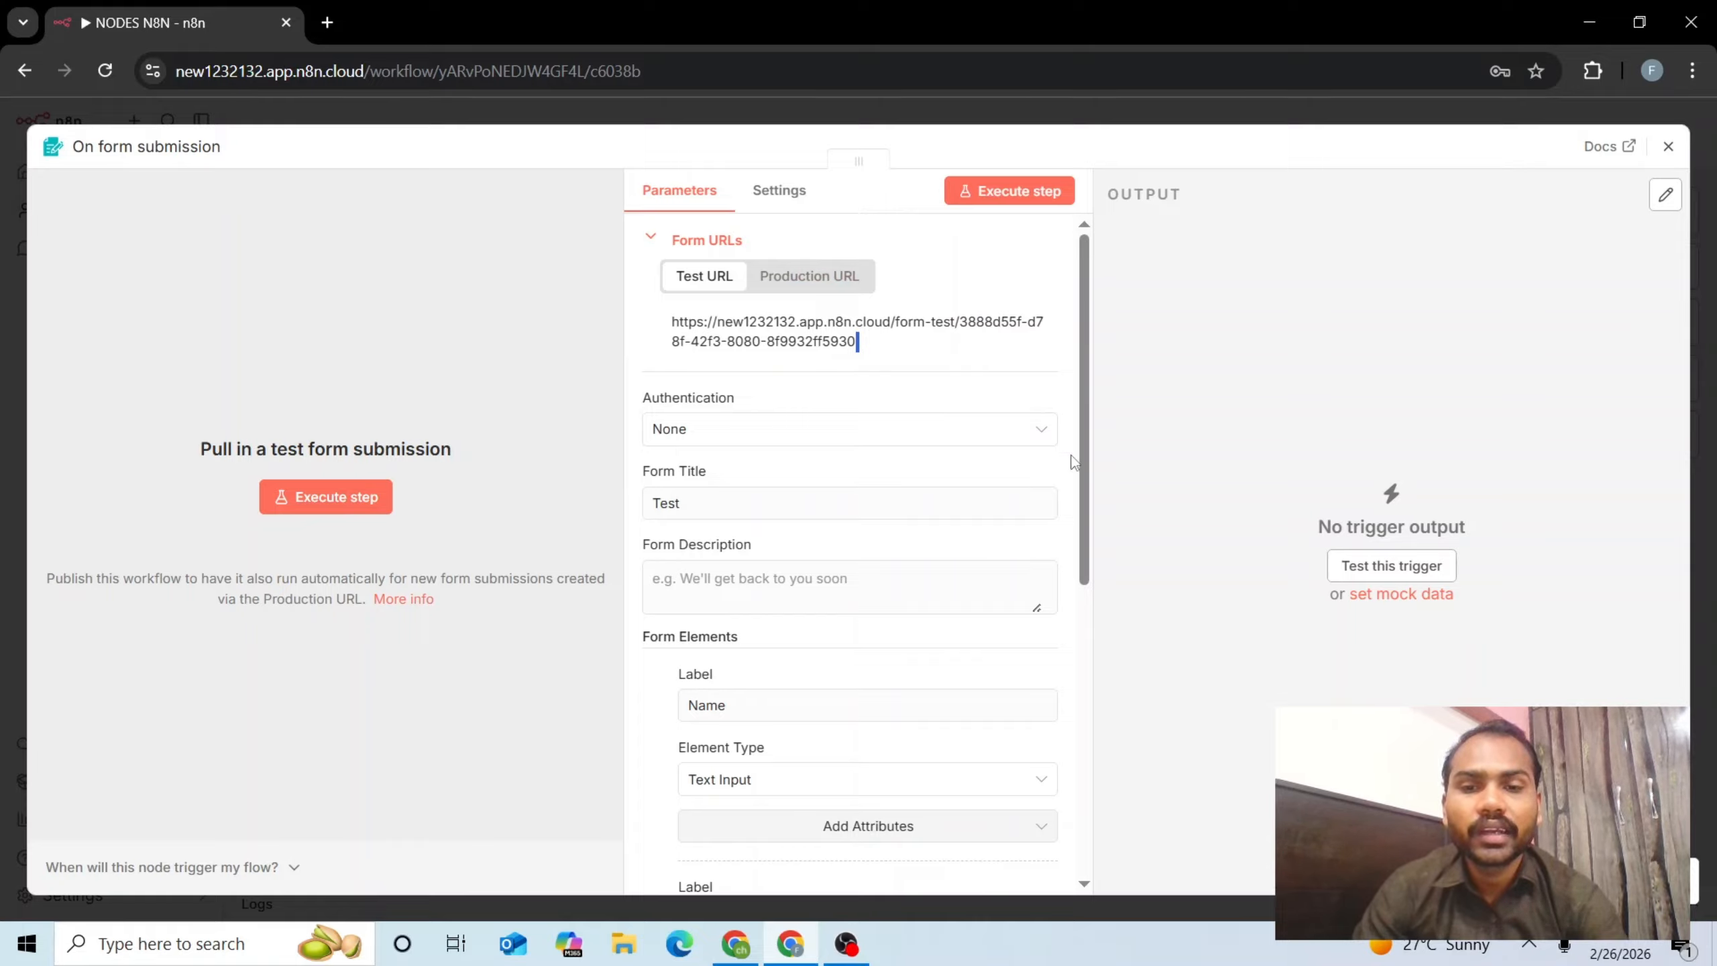
pyautogui.moveTo(1086, 443); pyautogui.dragTo(1082, 583)
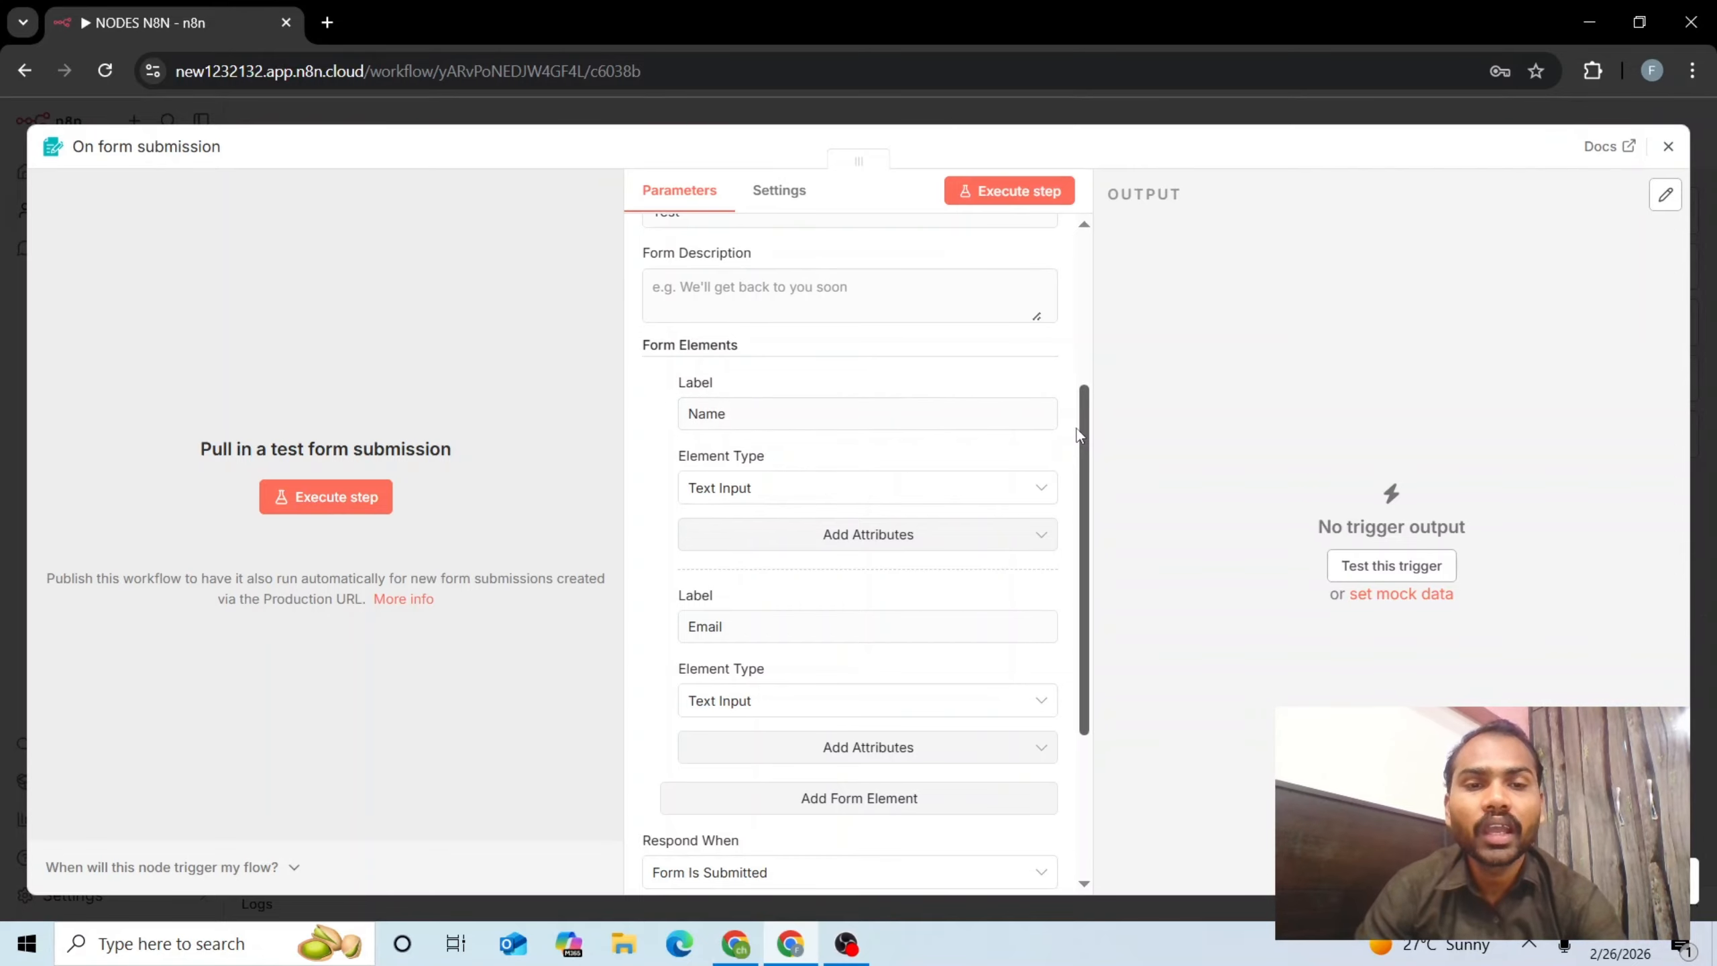
pyautogui.scroll(1, 1082, 409)
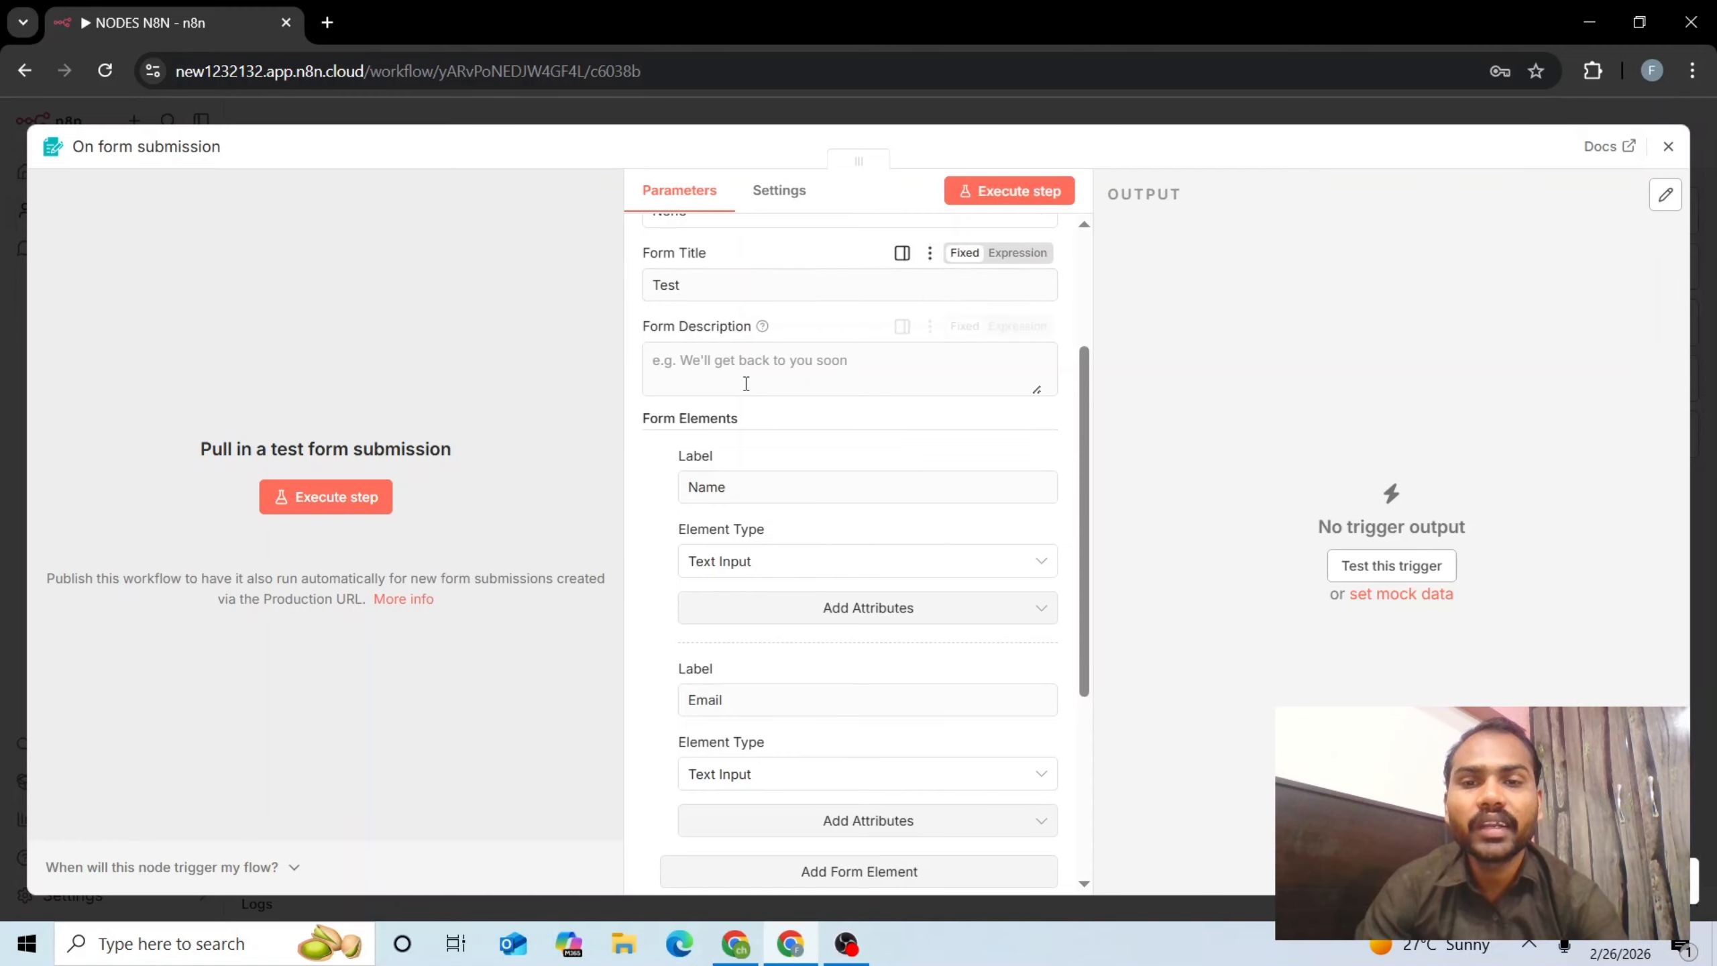
pyautogui.scroll(-2, 1080, 433)
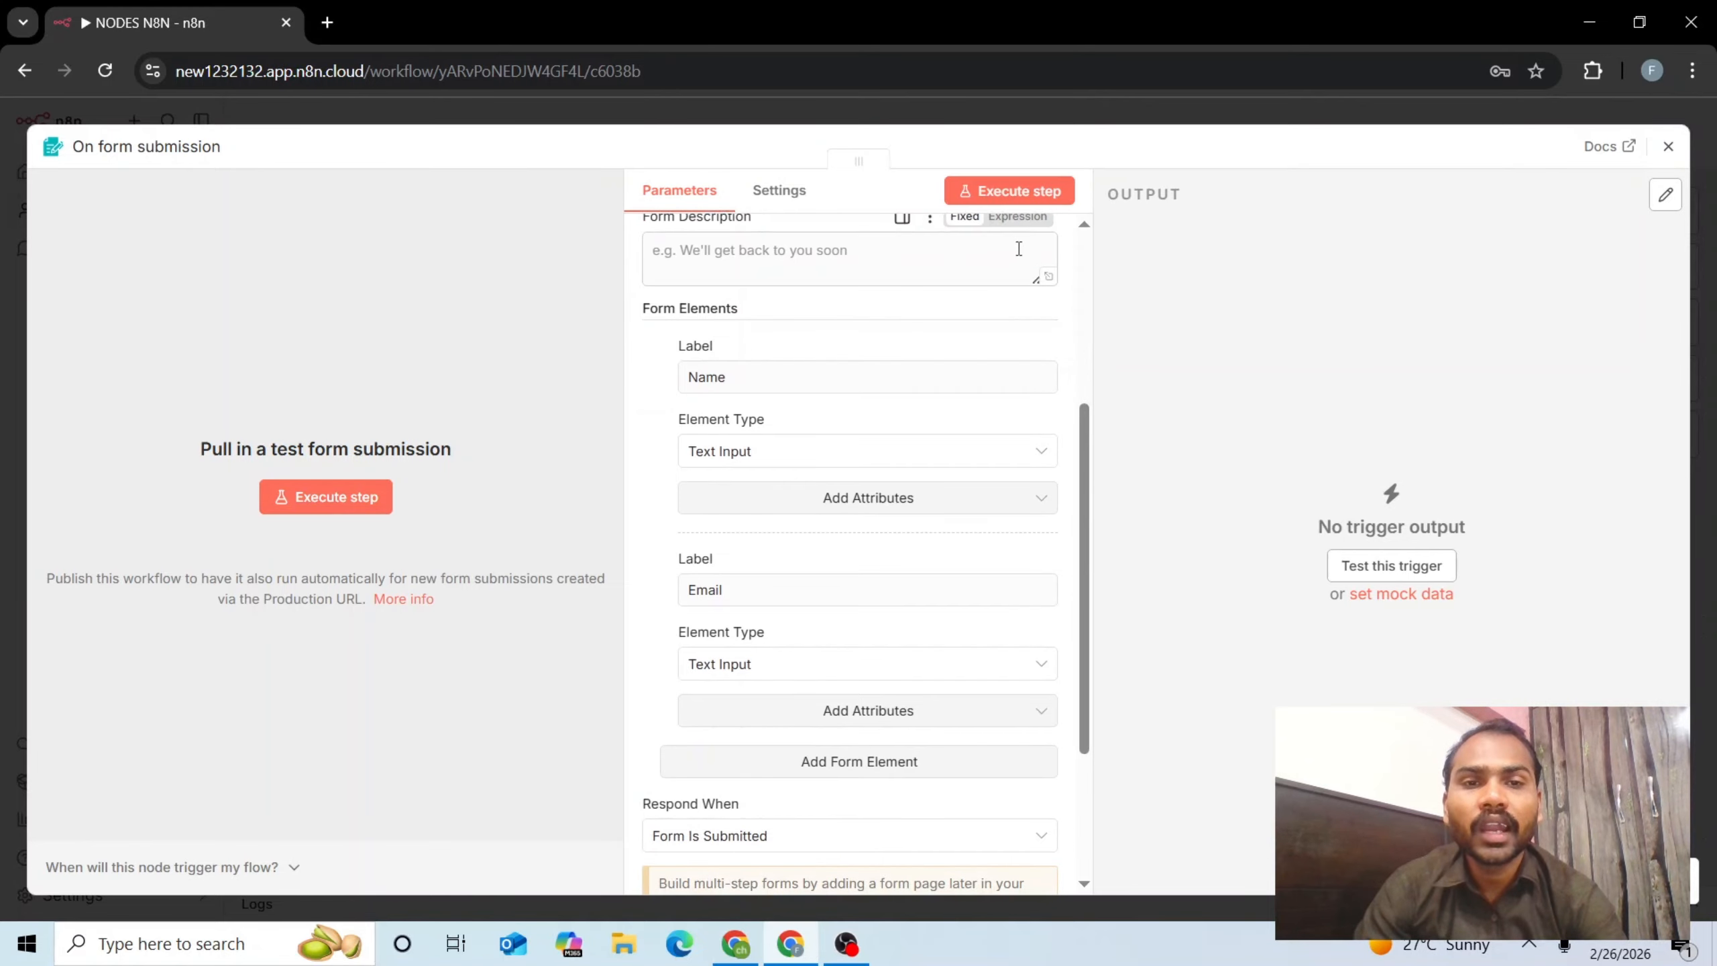
# Execute the form trigger and submit the test form with a person's name and e-mail address
pyautogui.click(1018, 197)
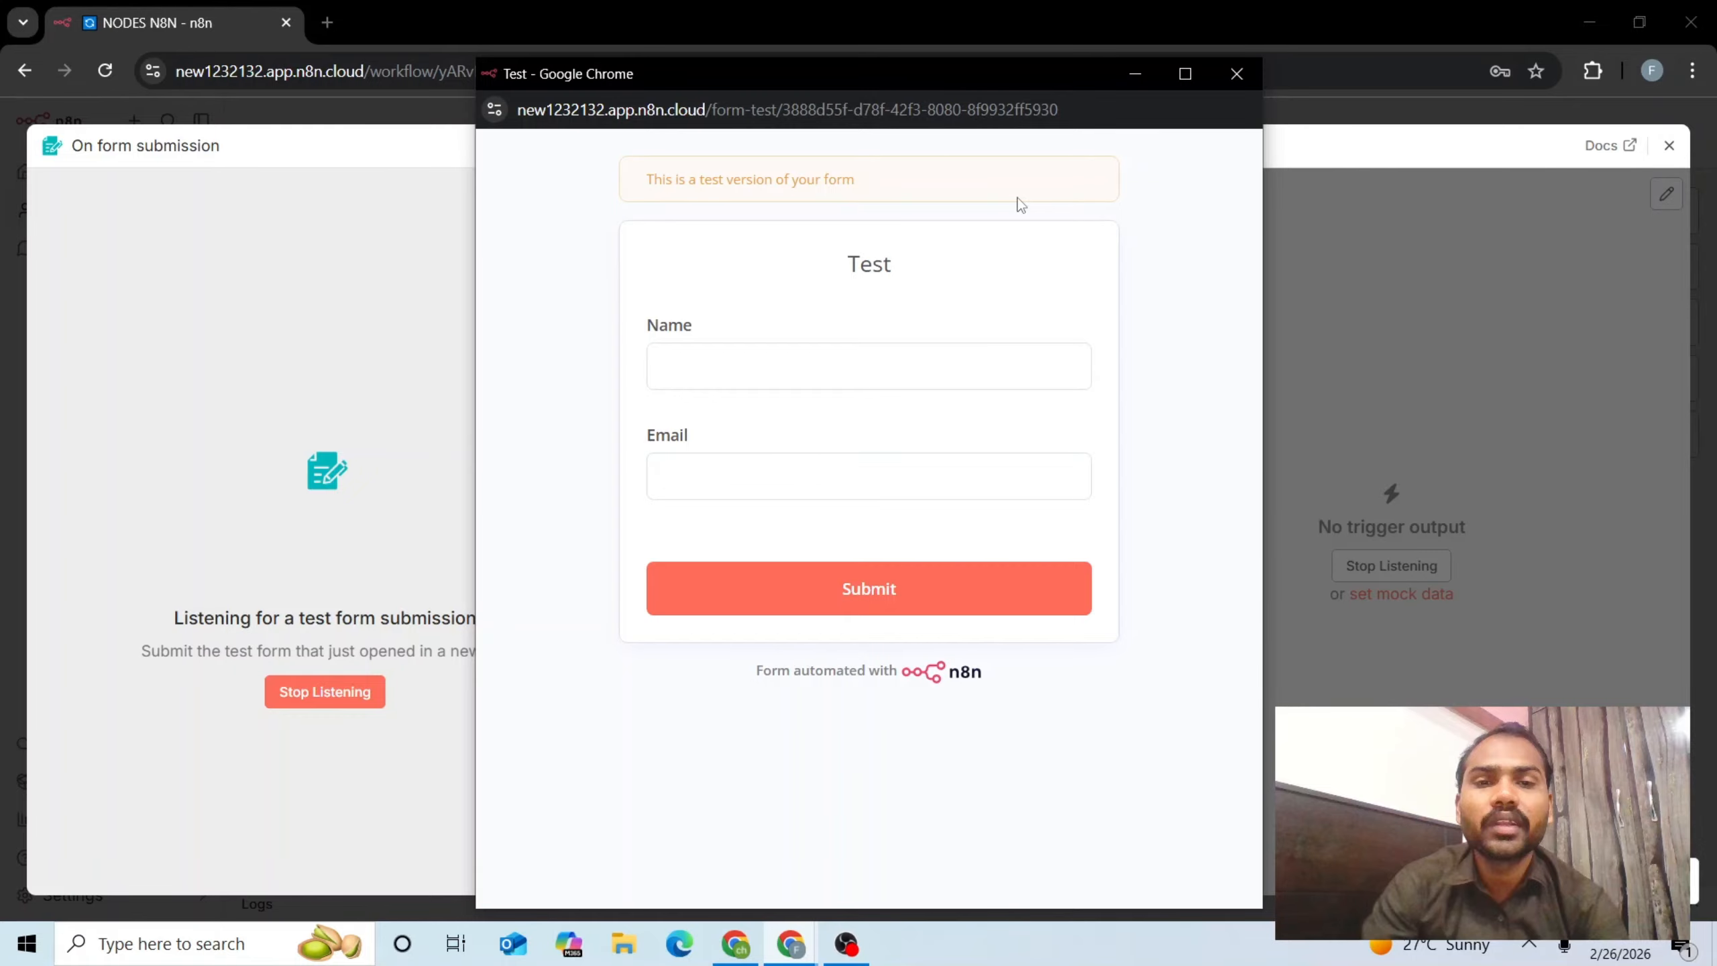
pyautogui.click(751, 353)
pyautogui.write('Javed')
pyautogui.press('Tab')
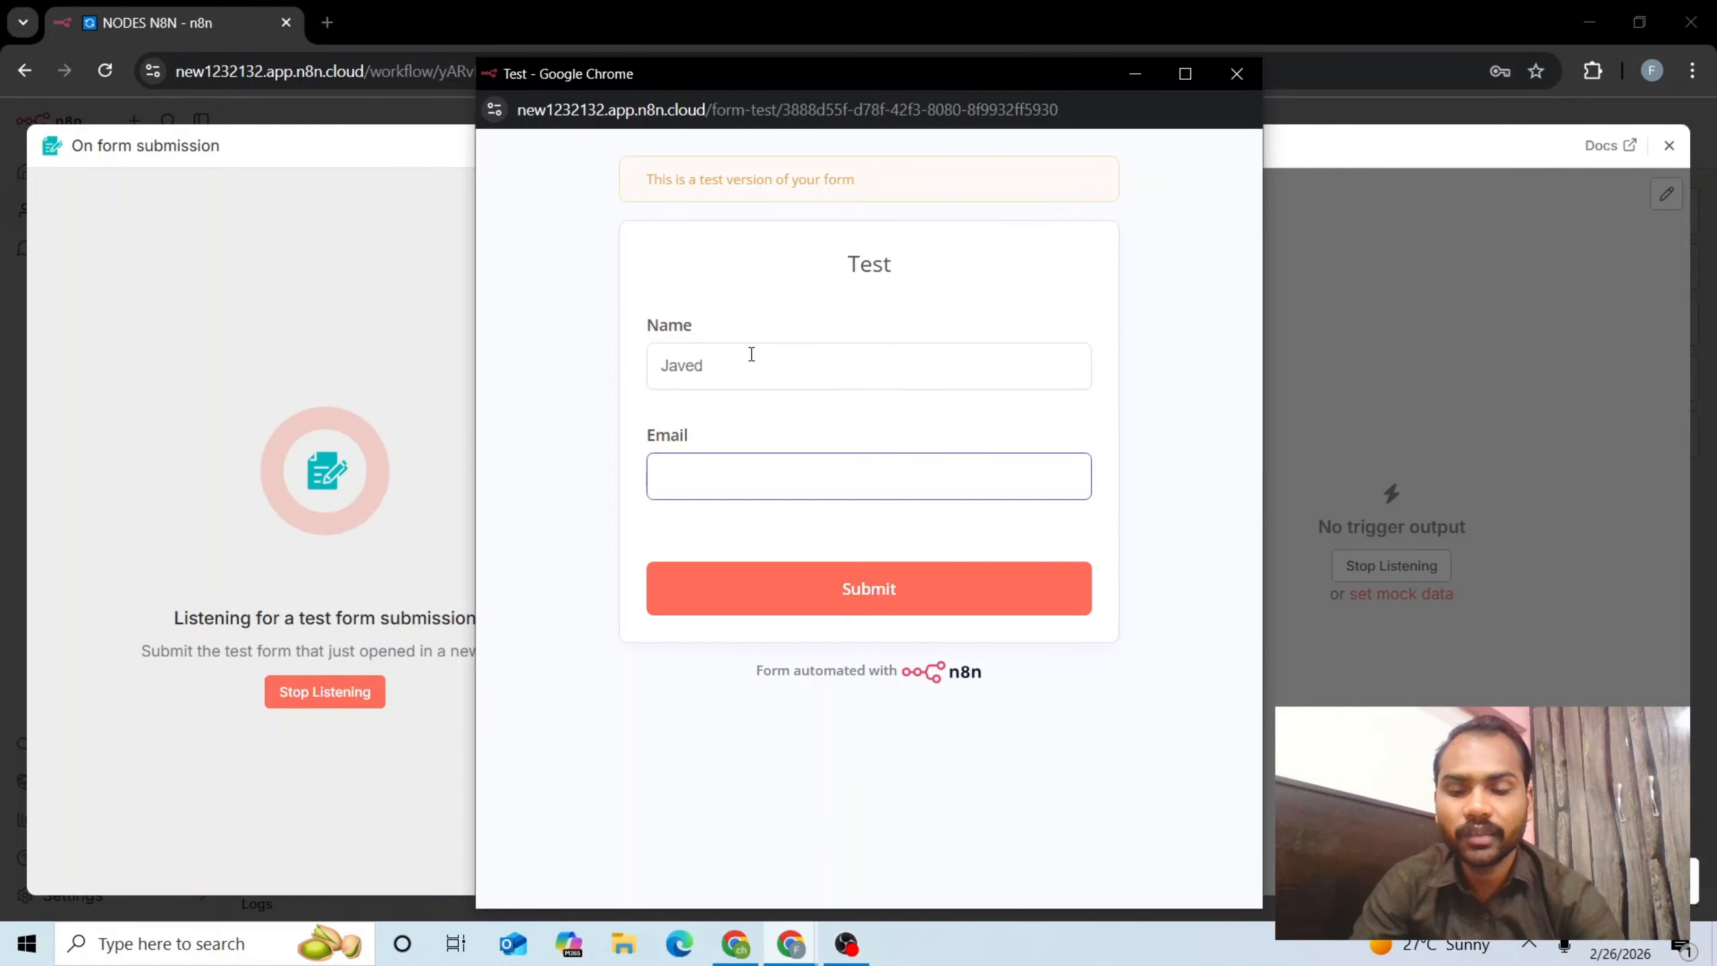
pyautogui.write('test@g')
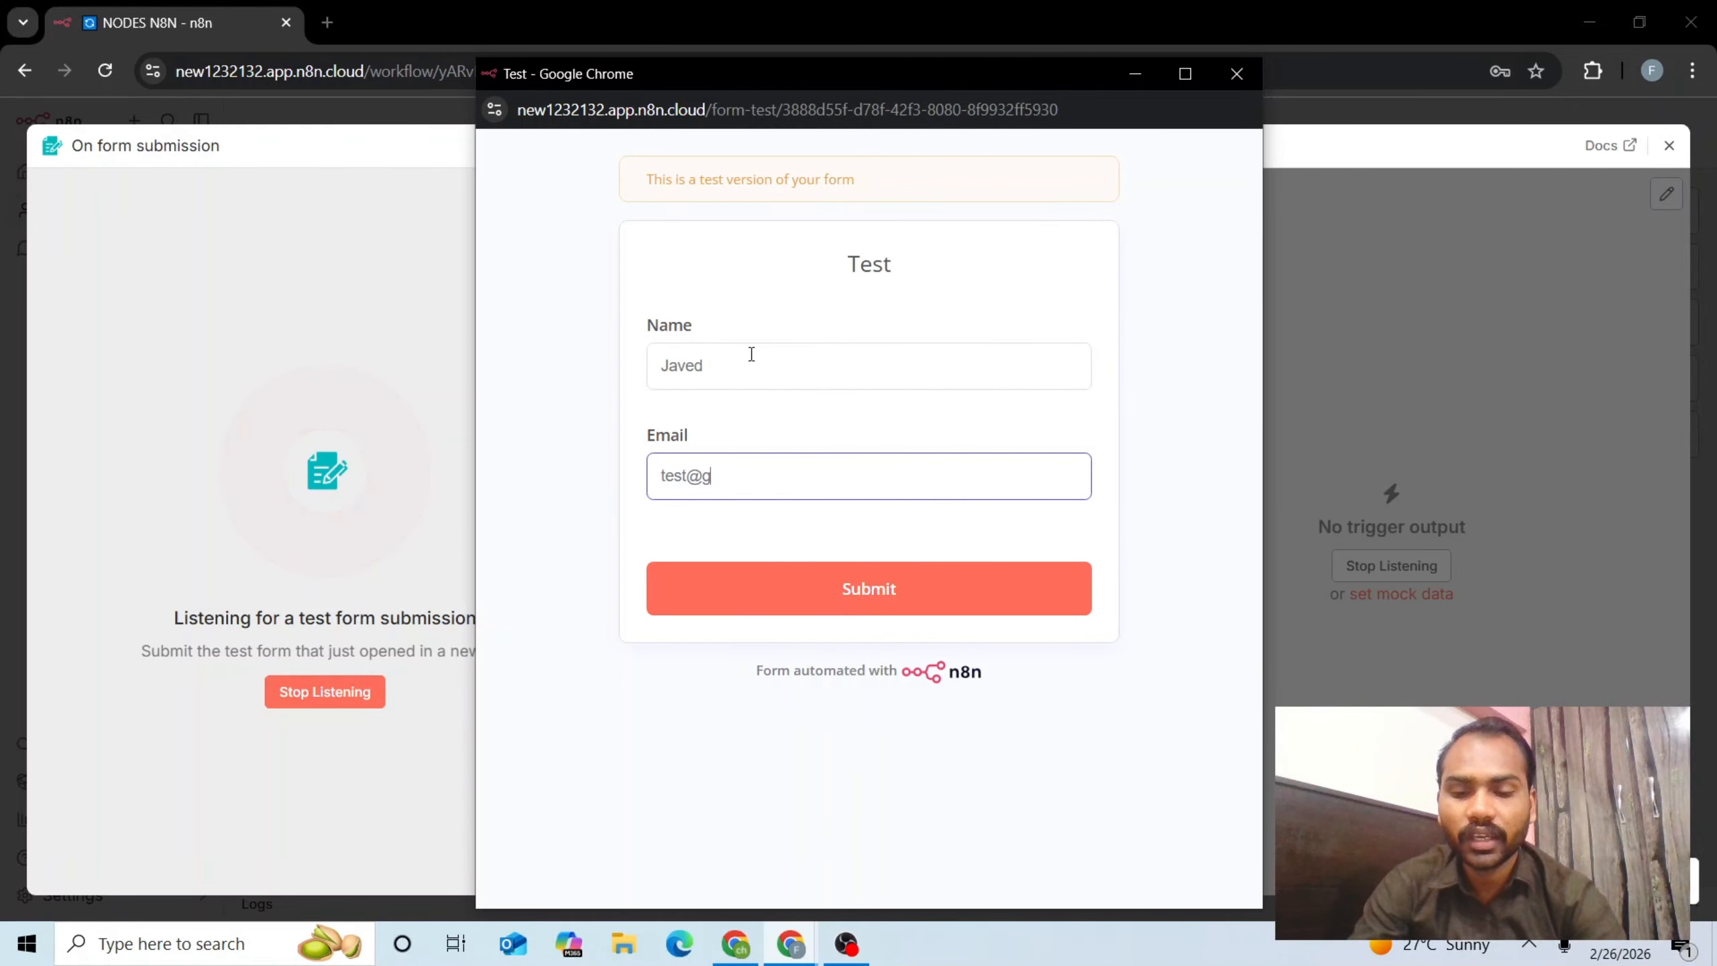
pyautogui.write('mail.com')
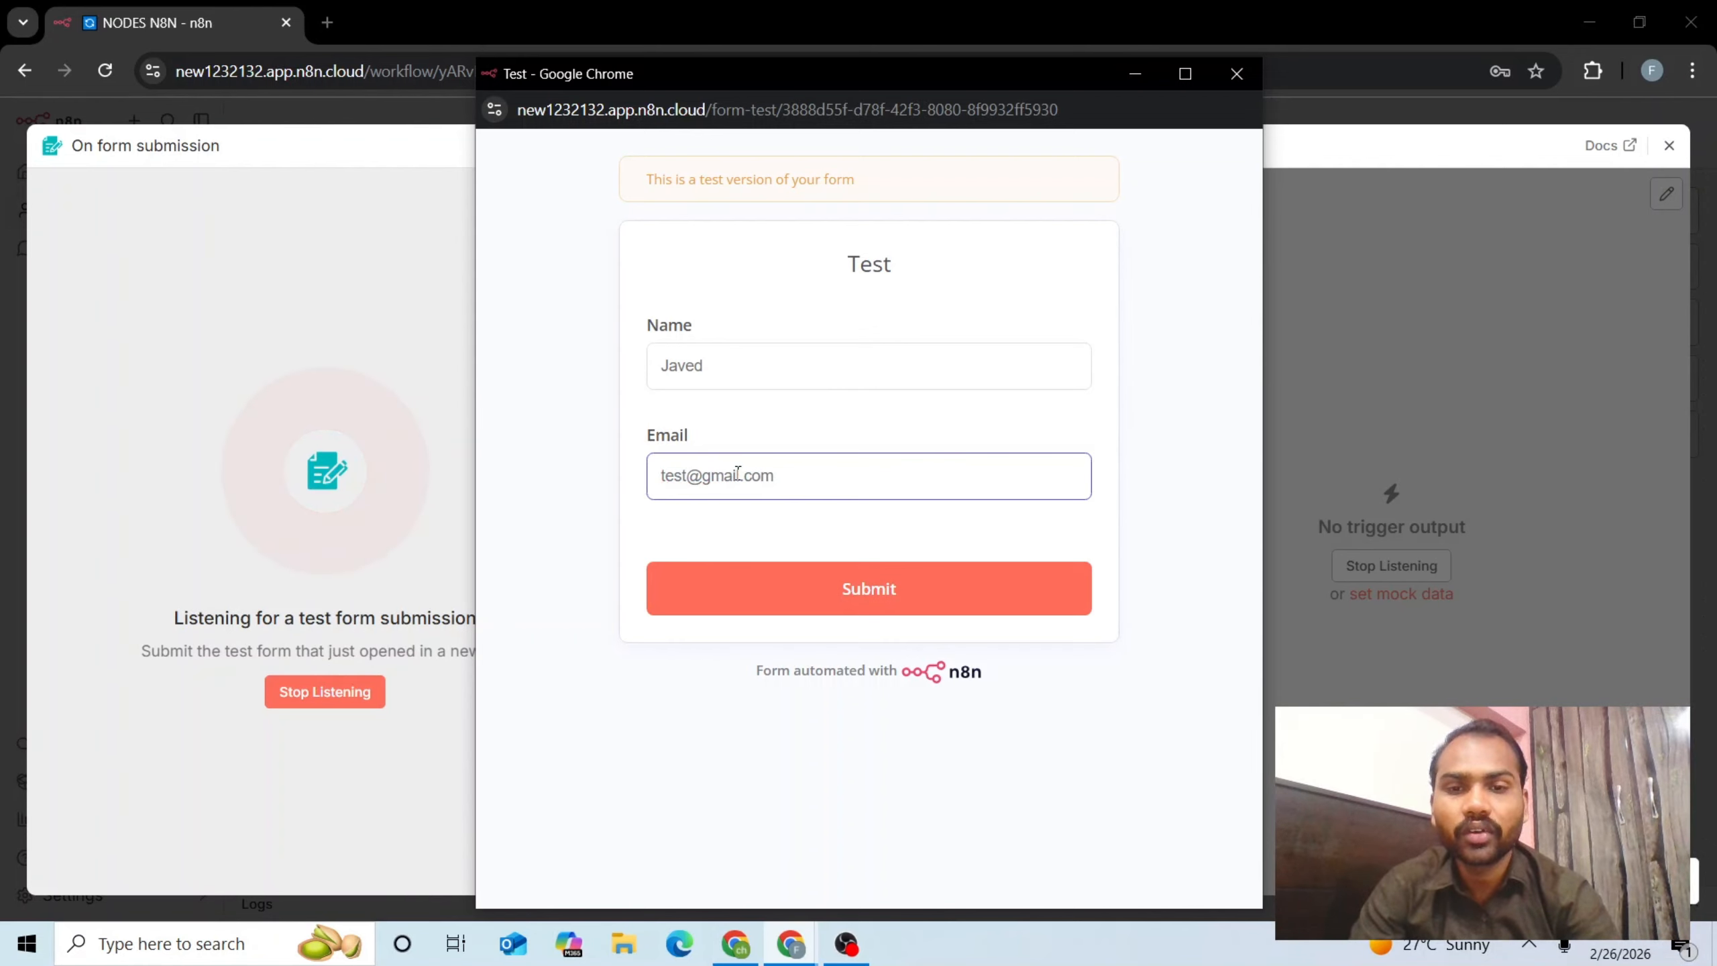
pyautogui.click(799, 580)
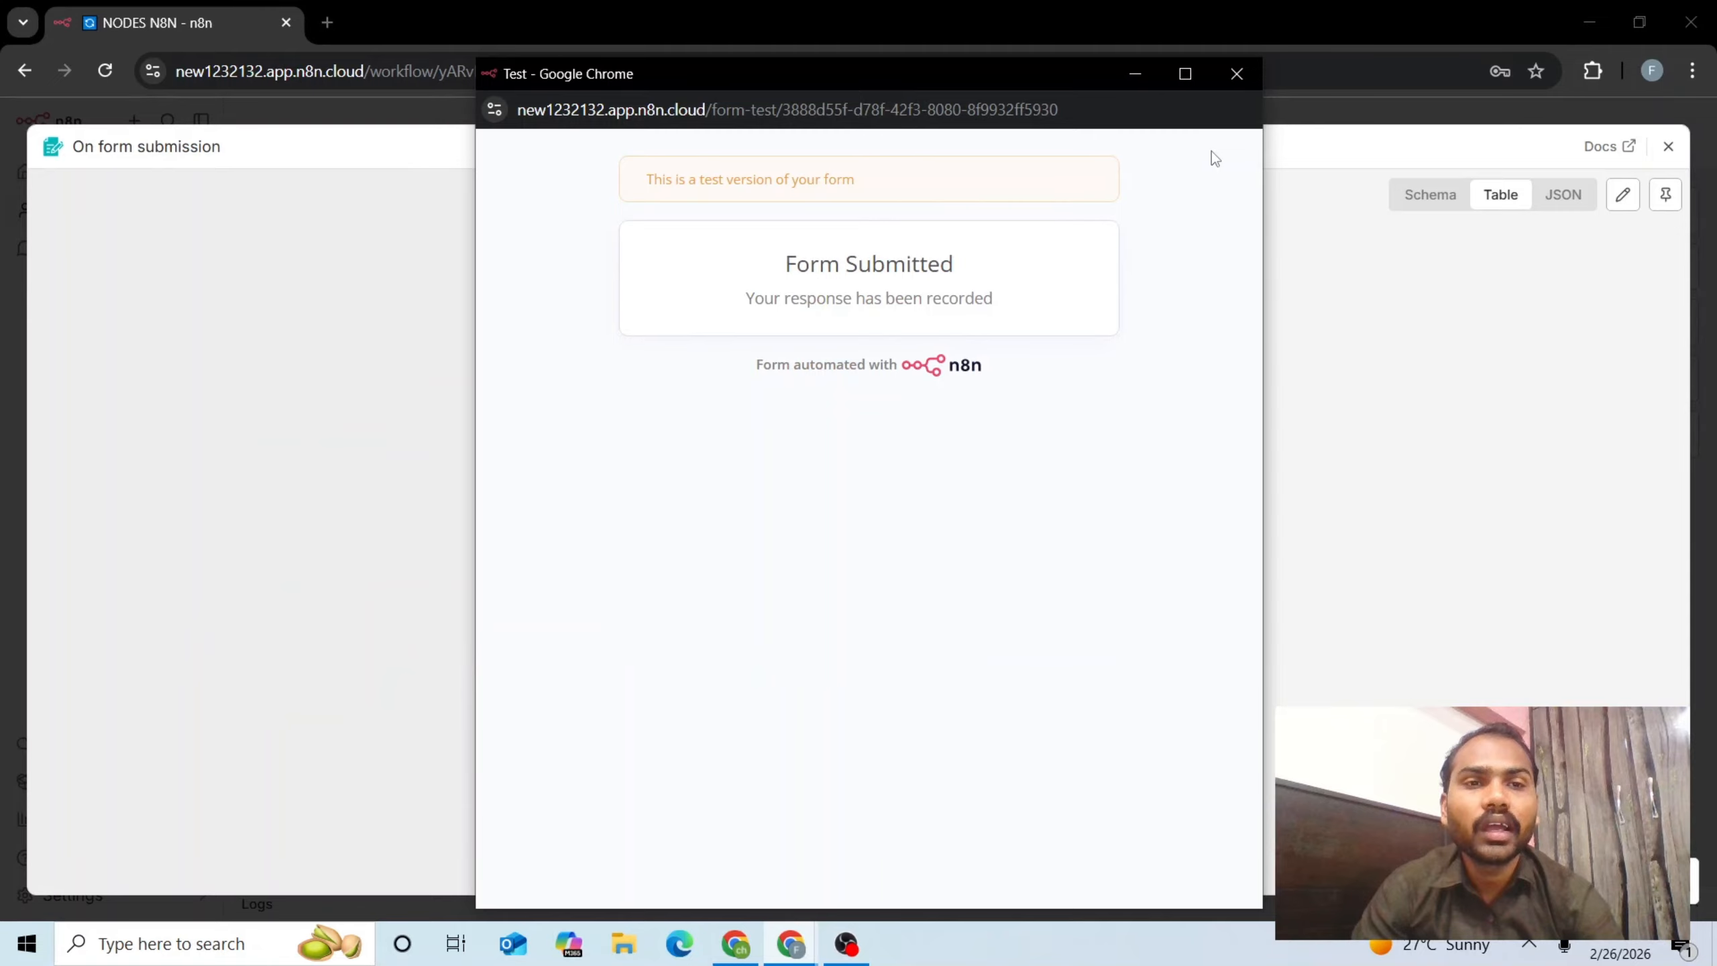
# Close the submitted test form, check the form data in the On form submission output, and close the node
pyautogui.click(1236, 74)
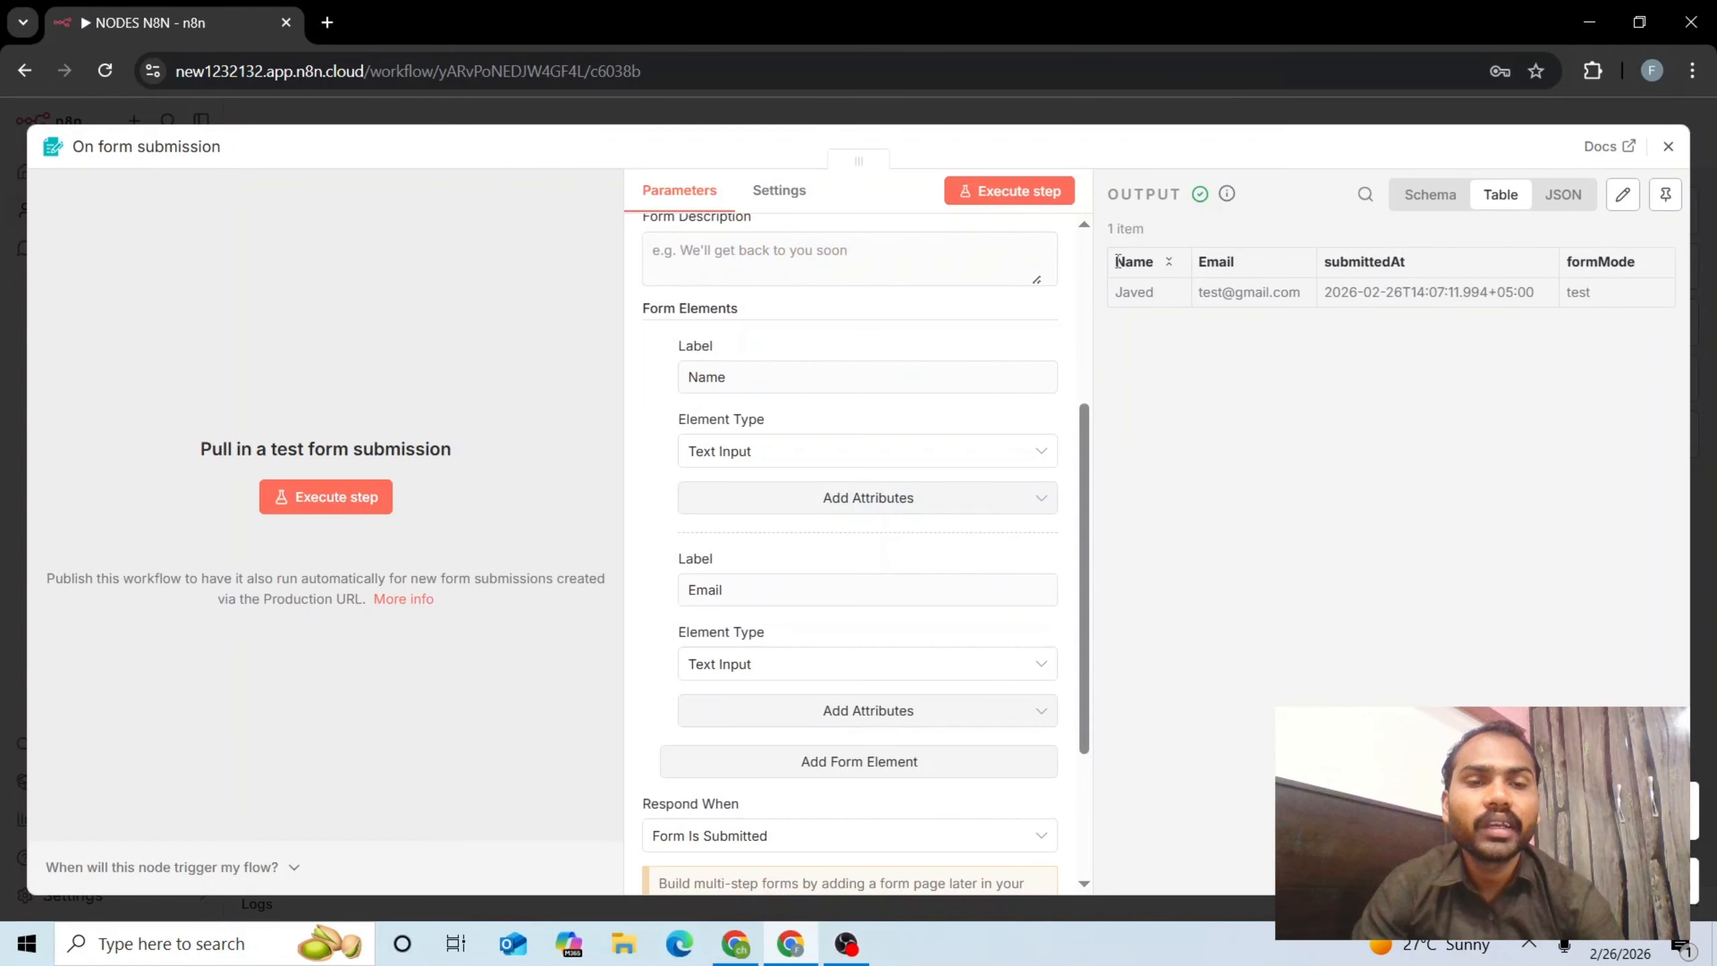
pyautogui.moveTo(1117, 261); pyautogui.dragTo(1522, 301)
pyautogui.click(1524, 304)
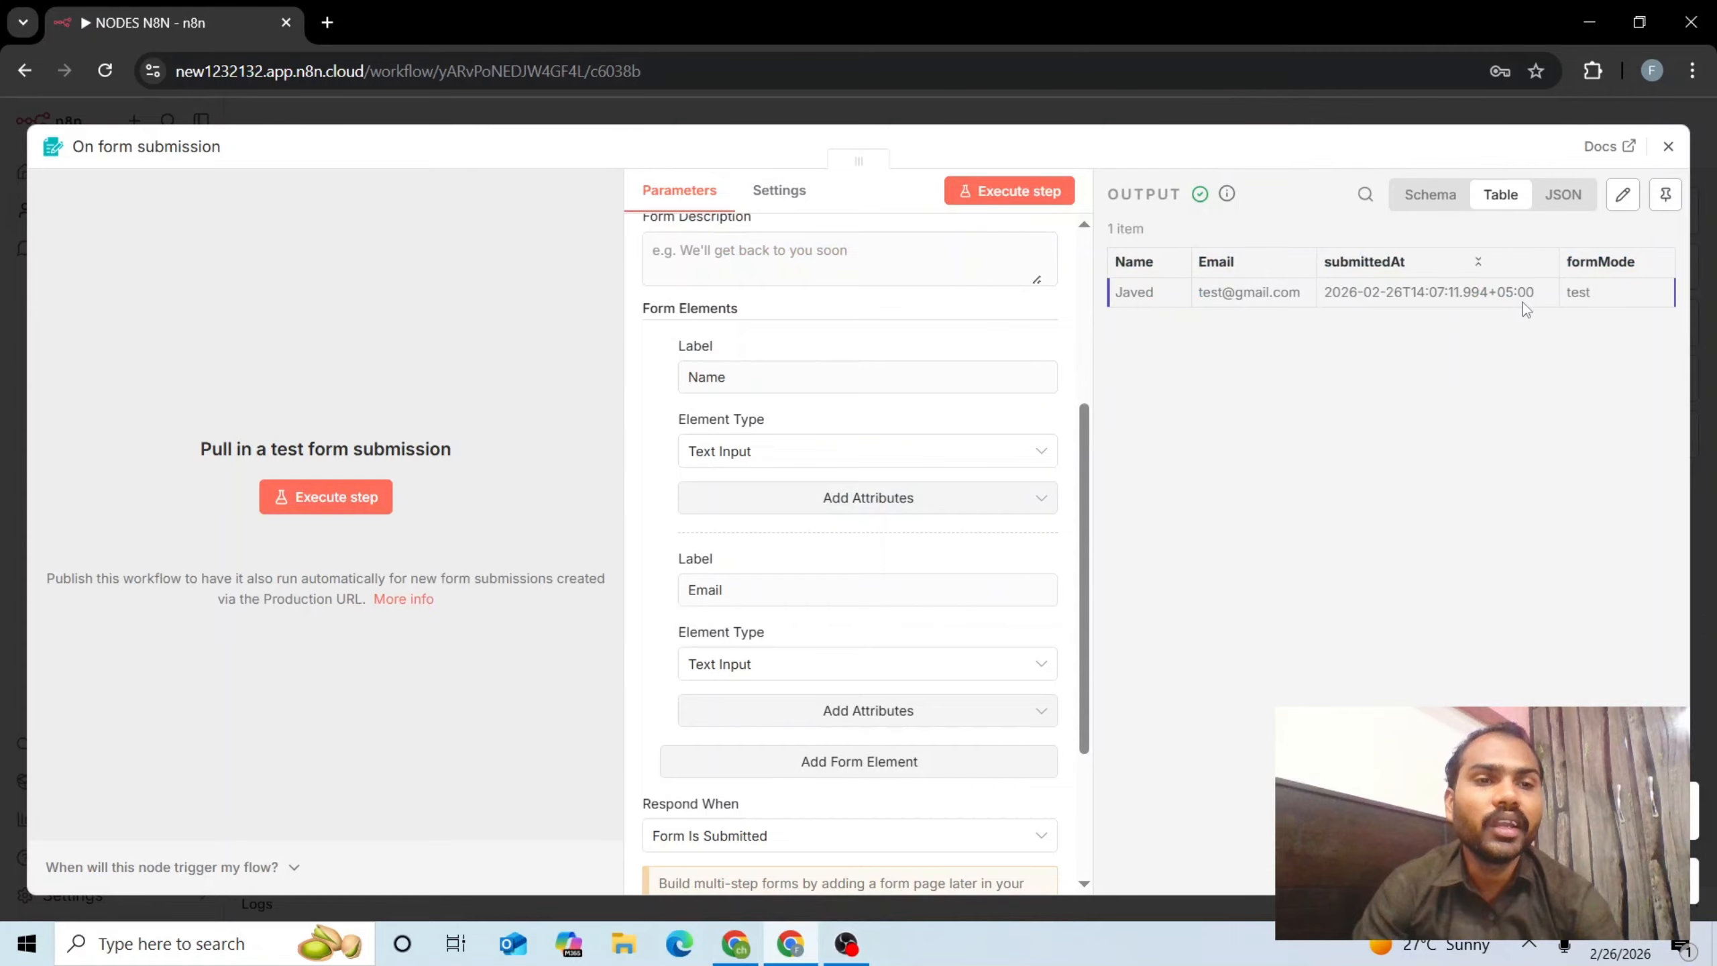
pyautogui.click(1668, 147)
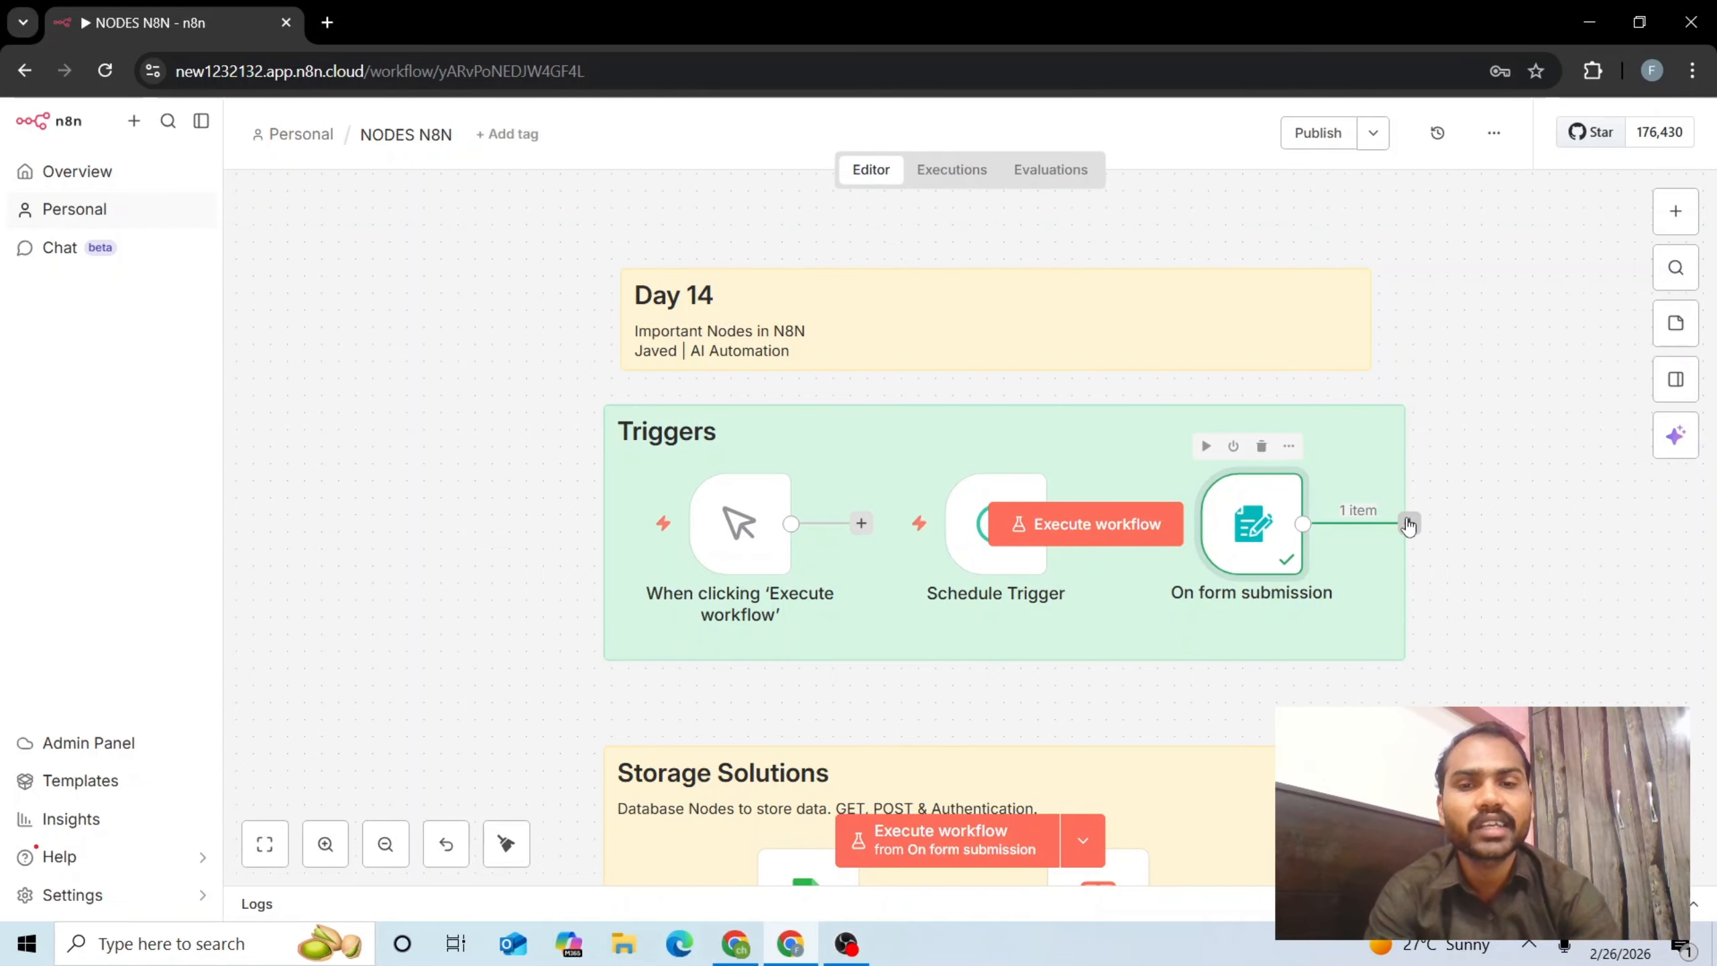
# Open the Append row in sheet node and review its credential options, new credential form and document choices
pyautogui.scroll(-5, 1483, 443)
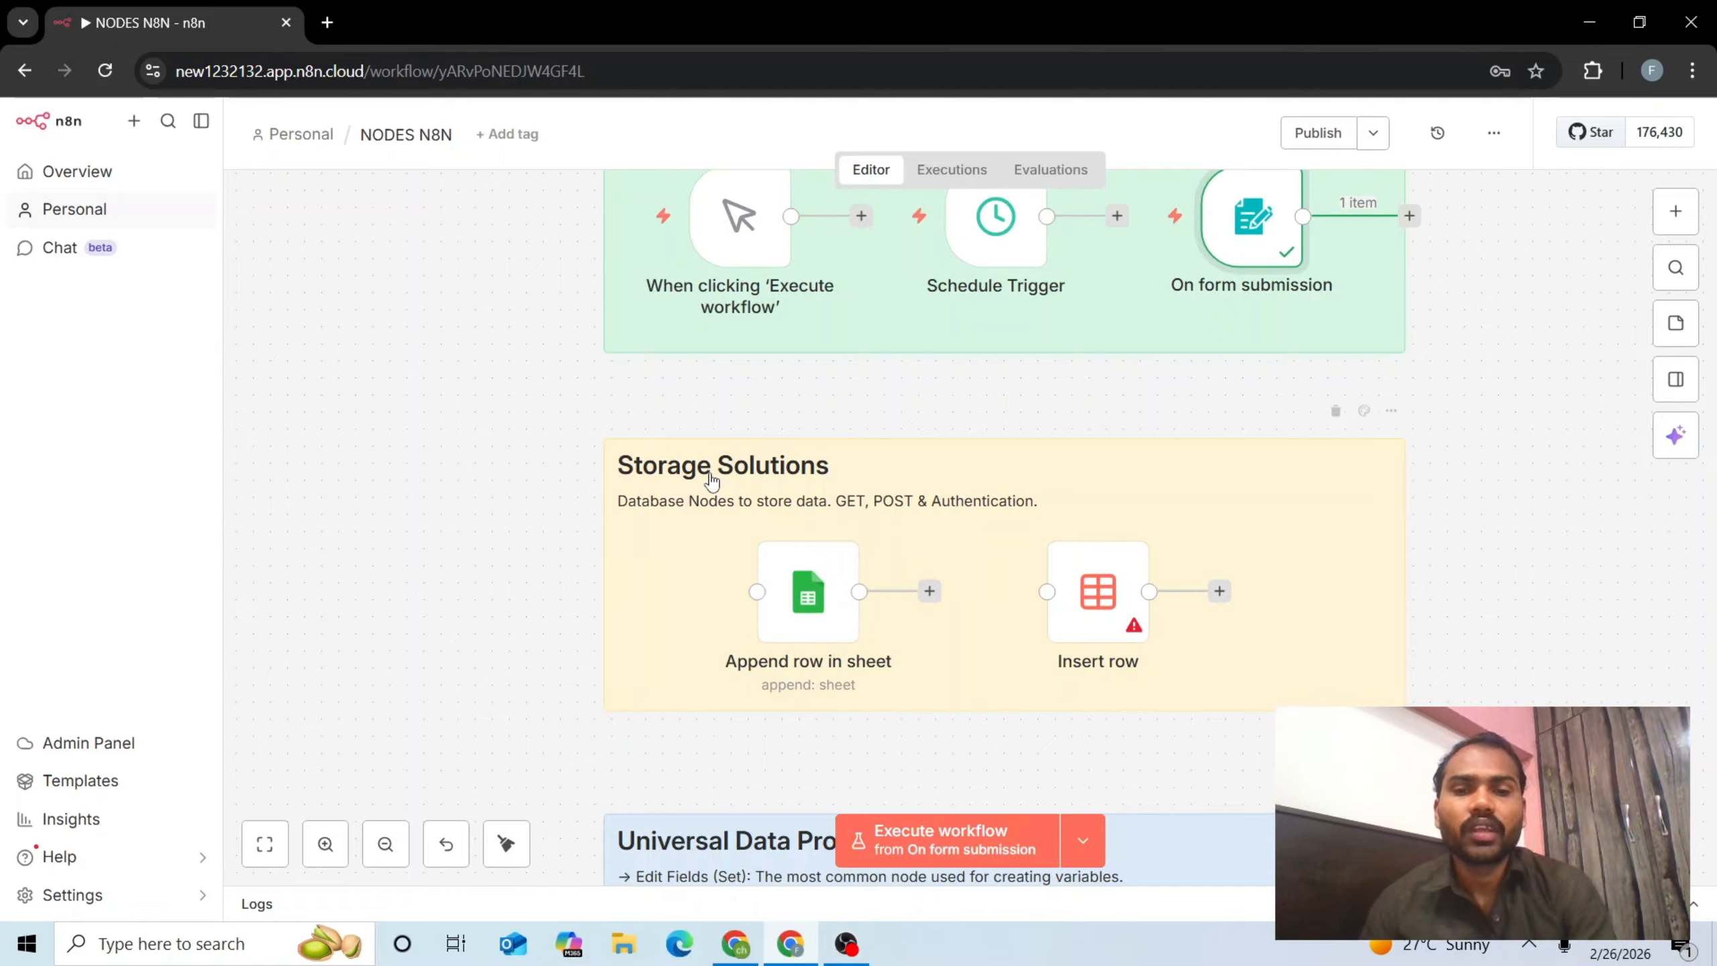
pyautogui.click(836, 601)
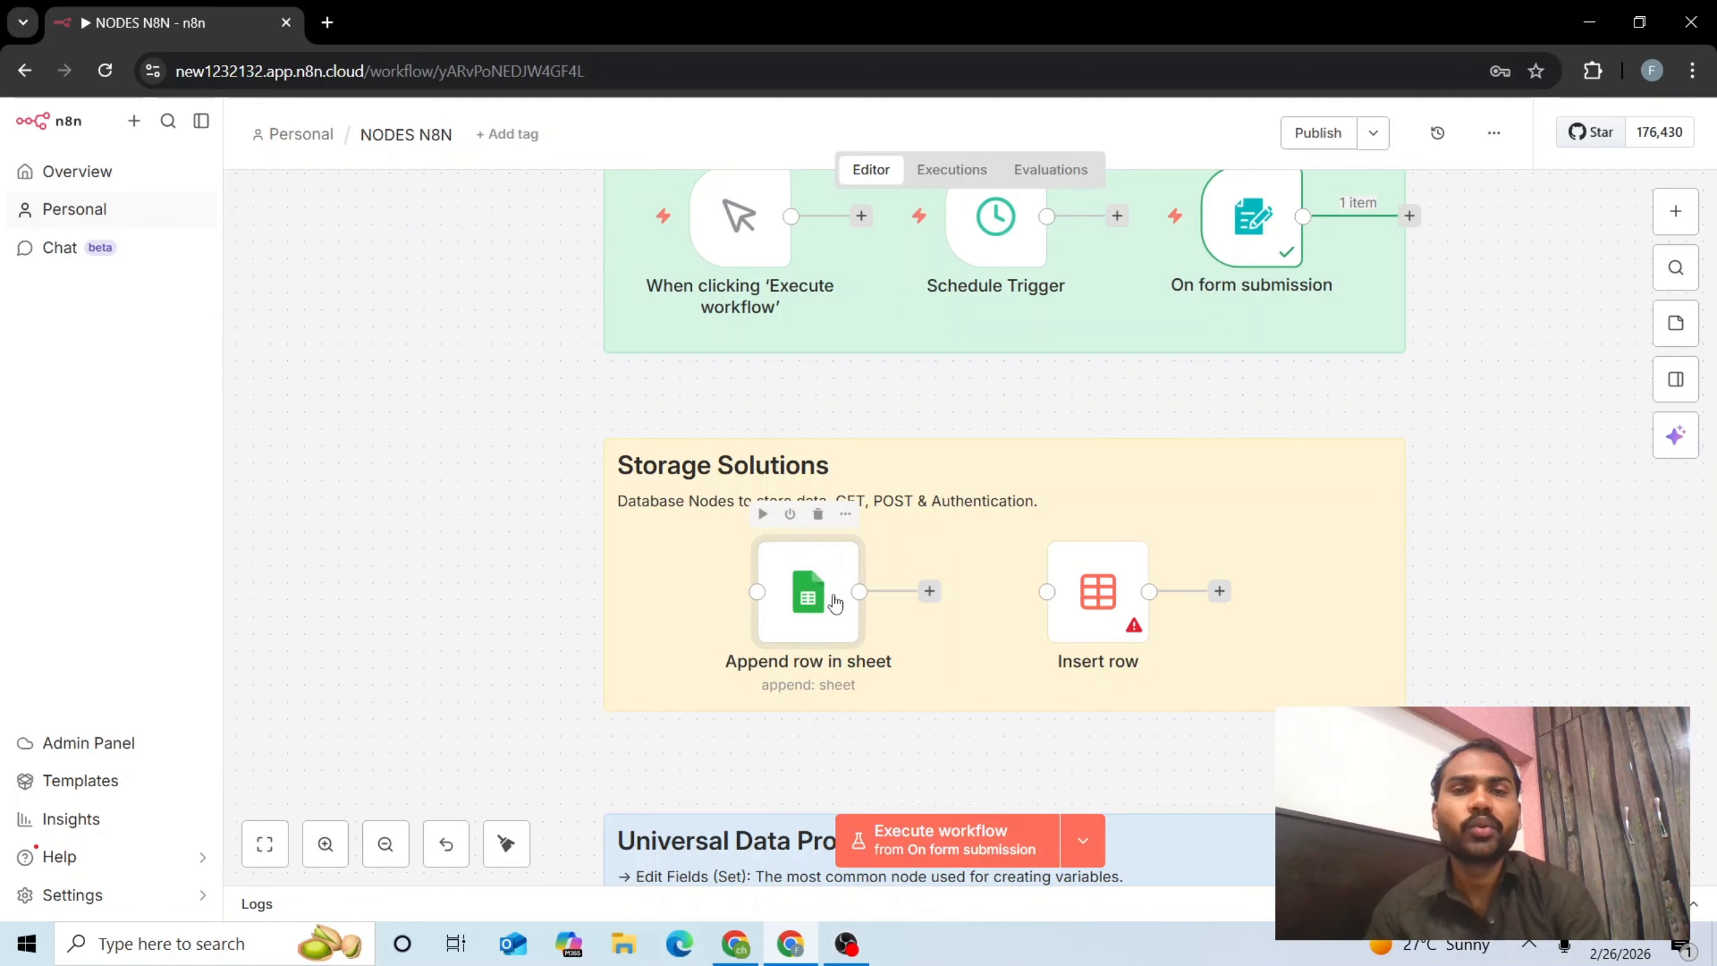
pyautogui.doubleClick(836, 602)
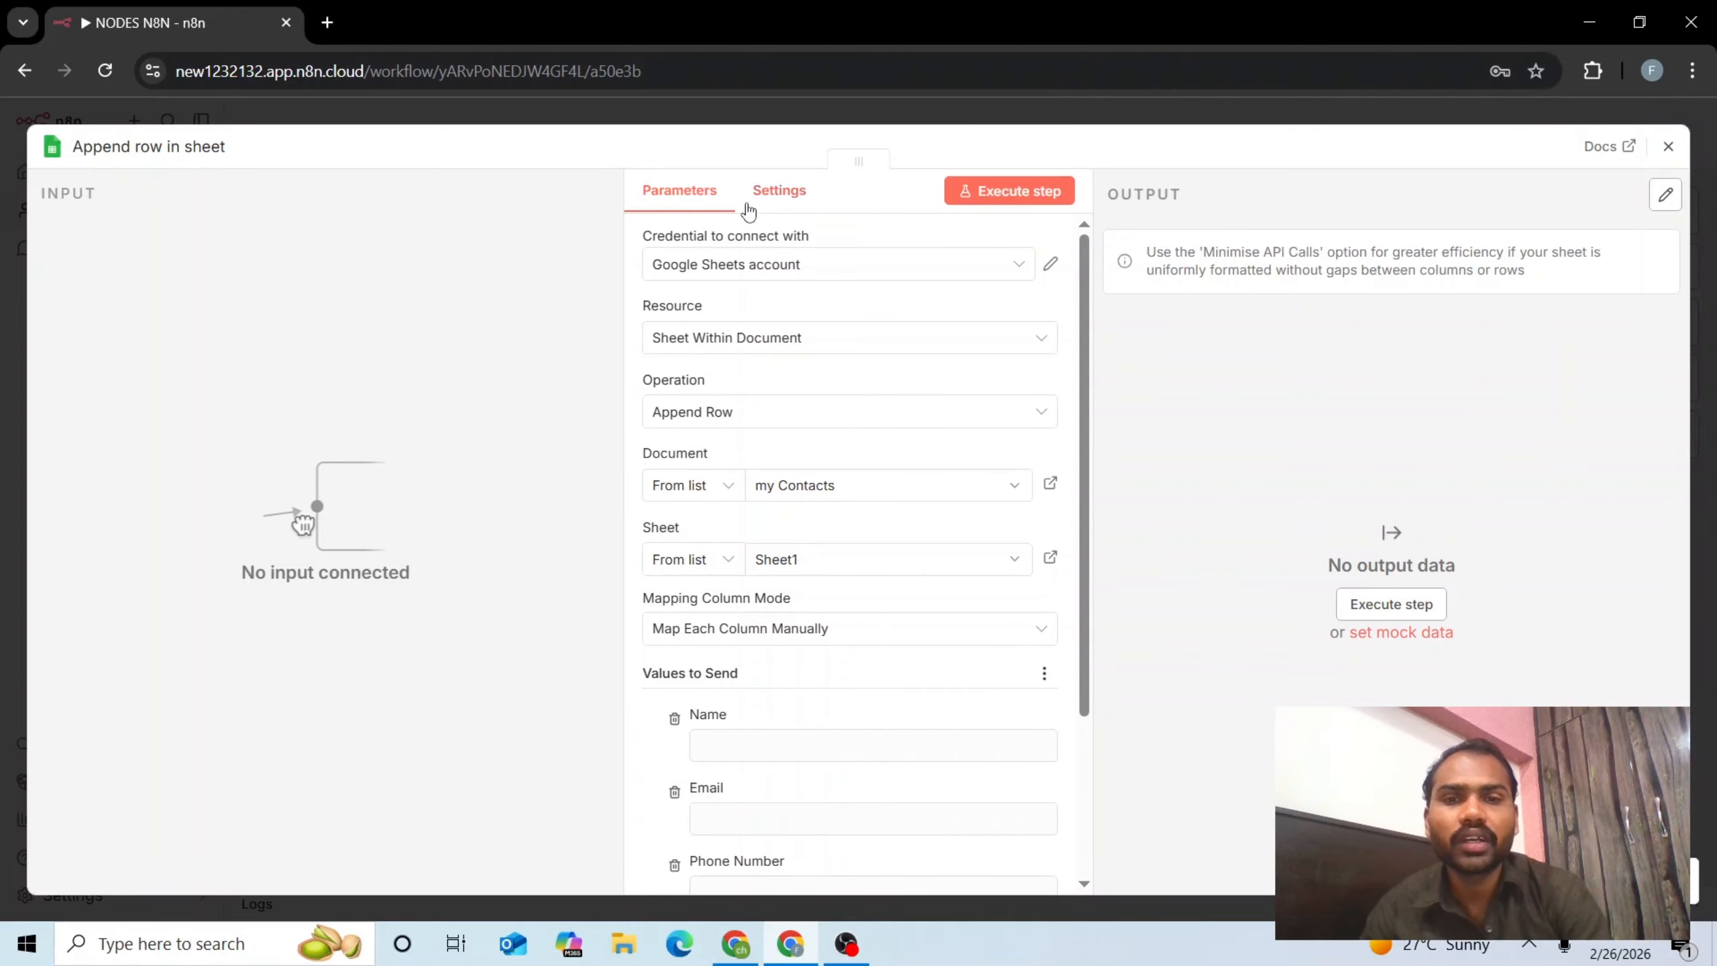
pyautogui.moveTo(674, 236); pyautogui.dragTo(805, 235)
pyautogui.click(805, 235)
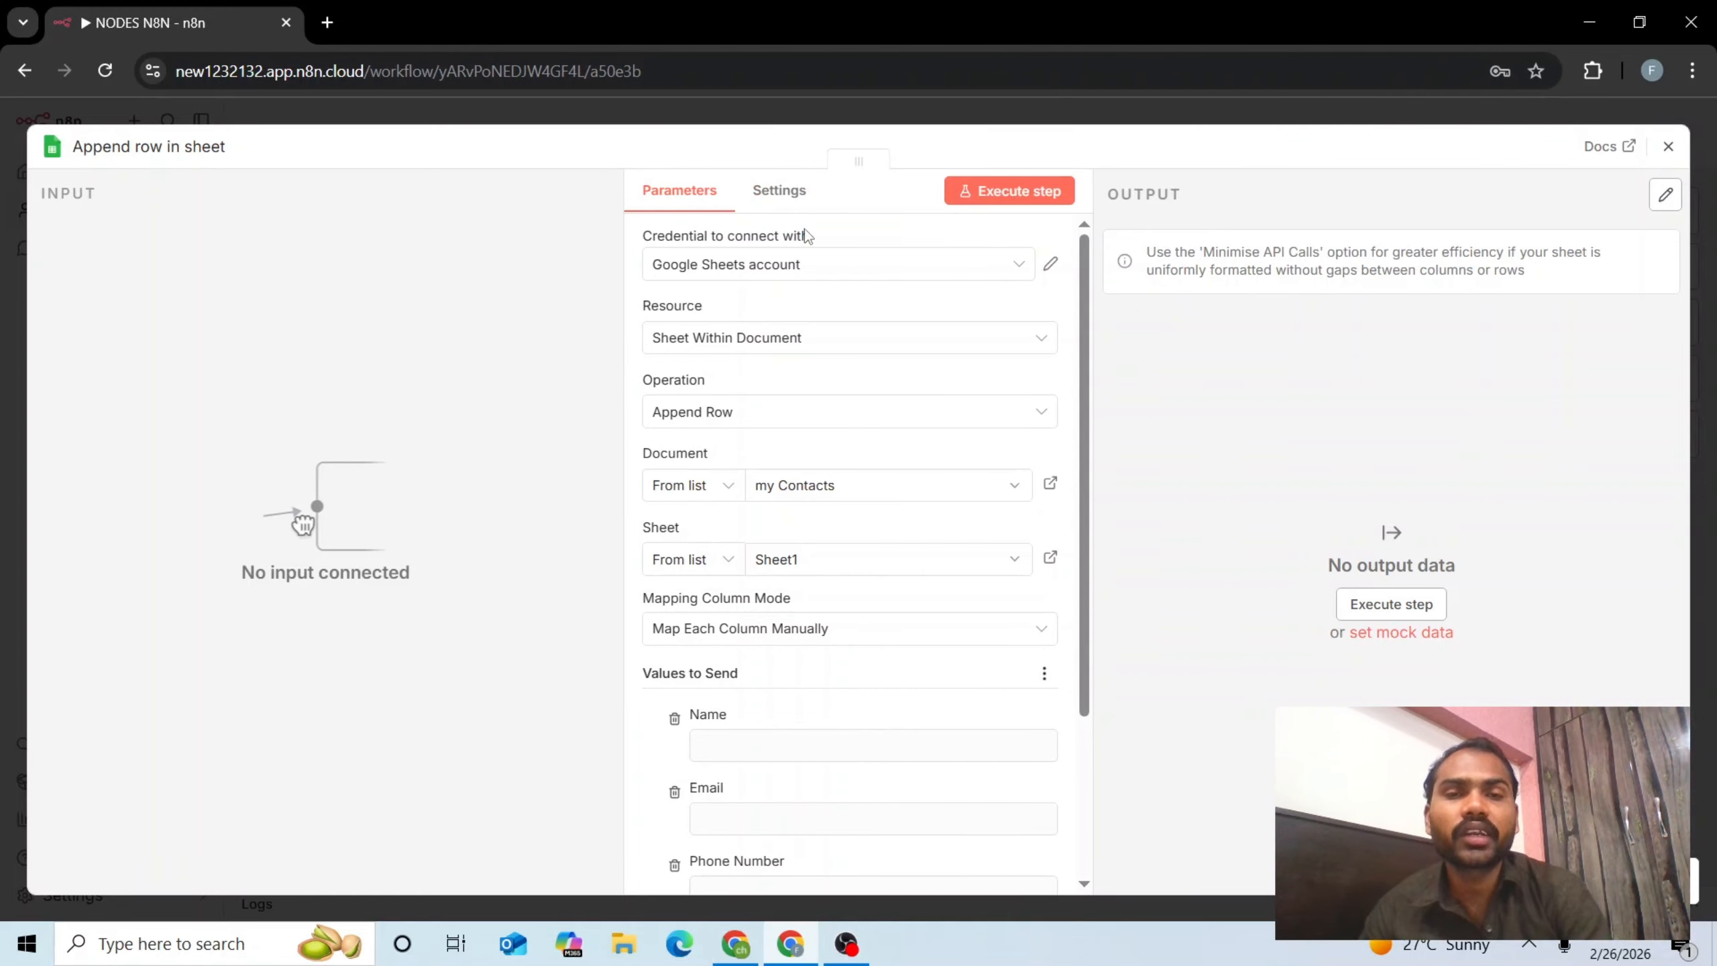
pyautogui.click(806, 269)
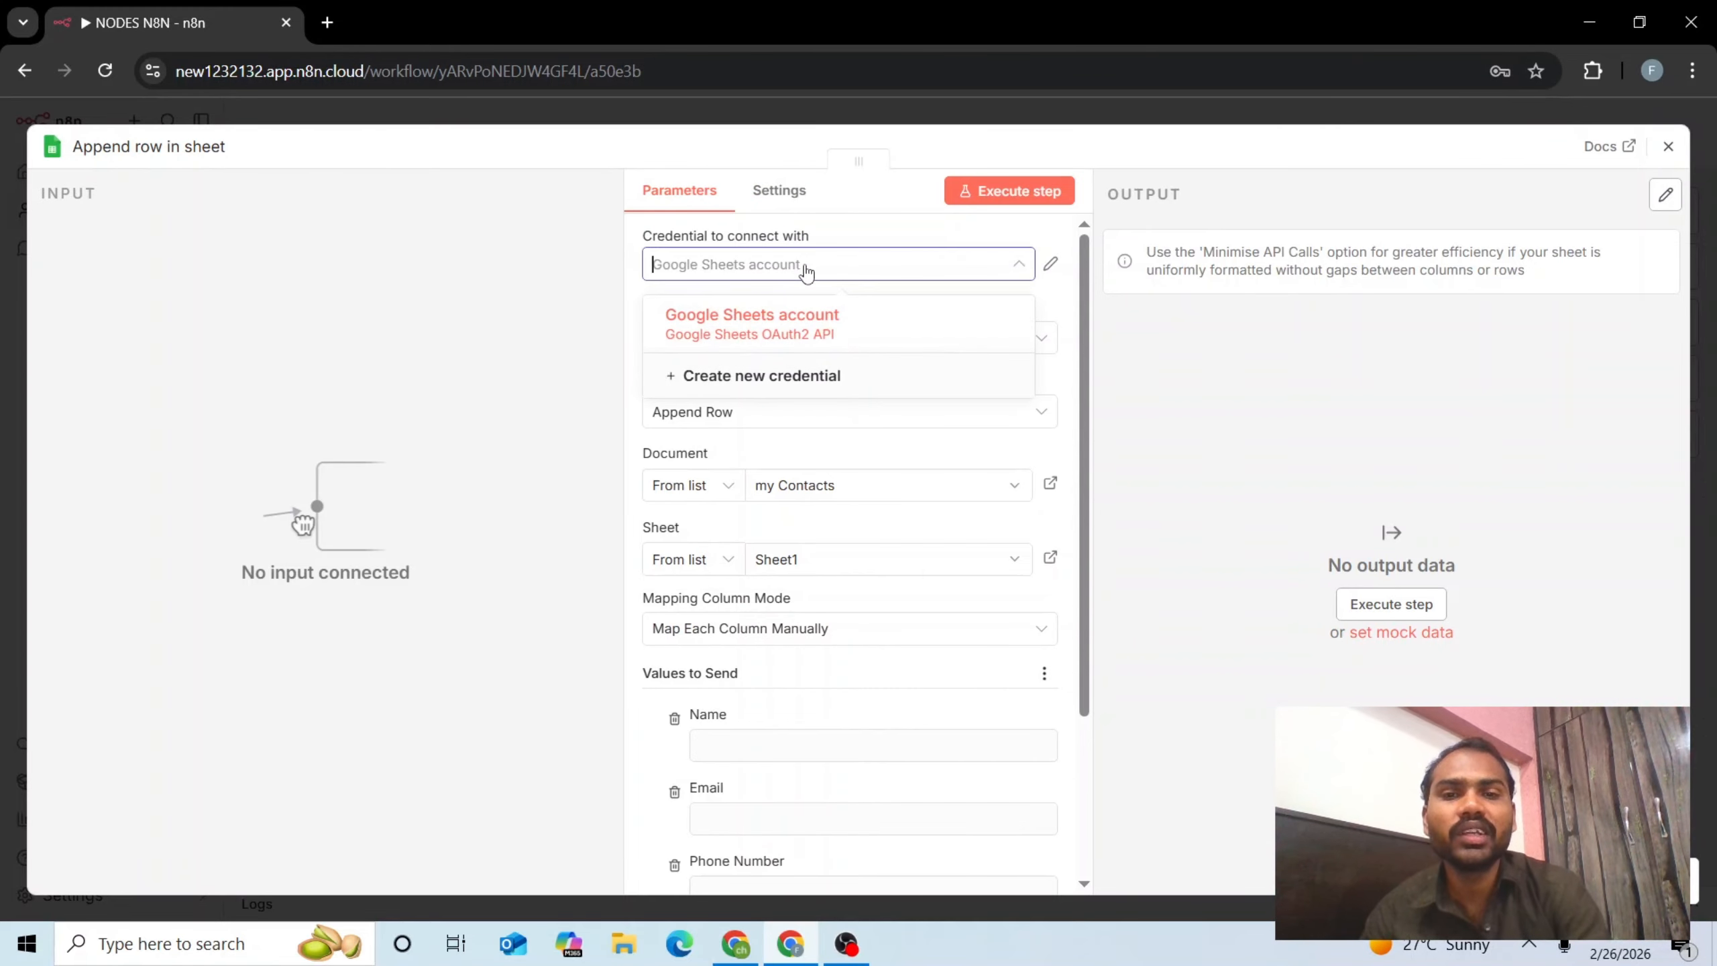
pyautogui.click(759, 378)
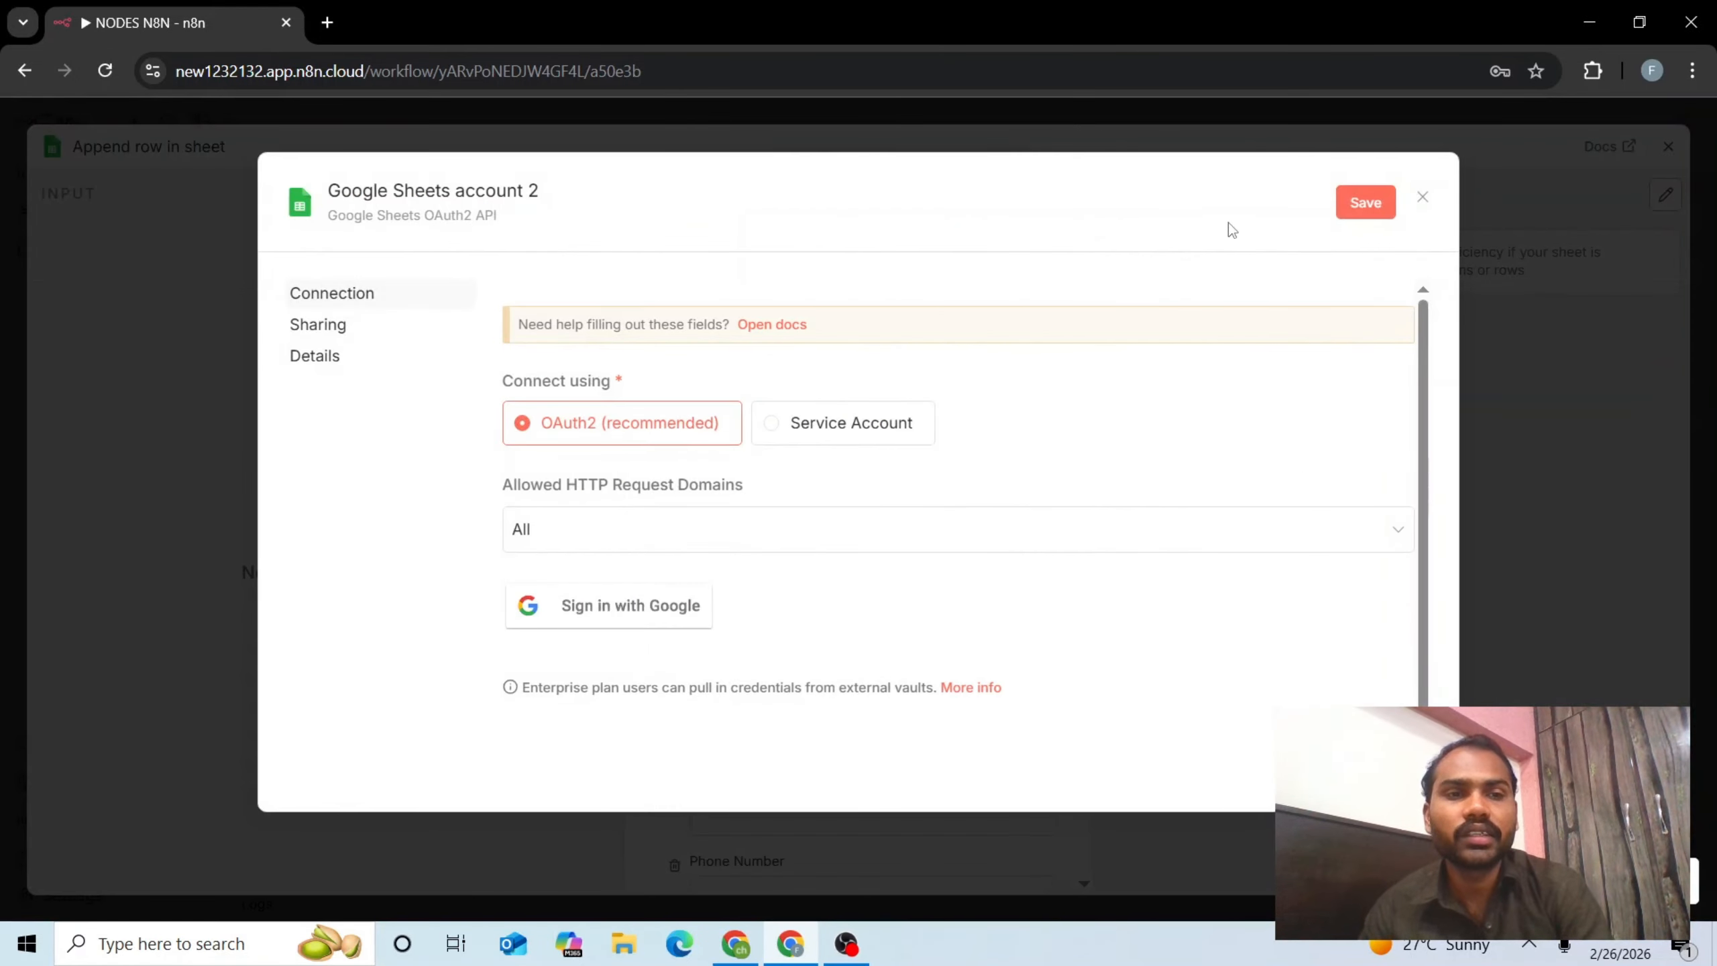
pyautogui.click(1423, 196)
pyautogui.click(924, 557)
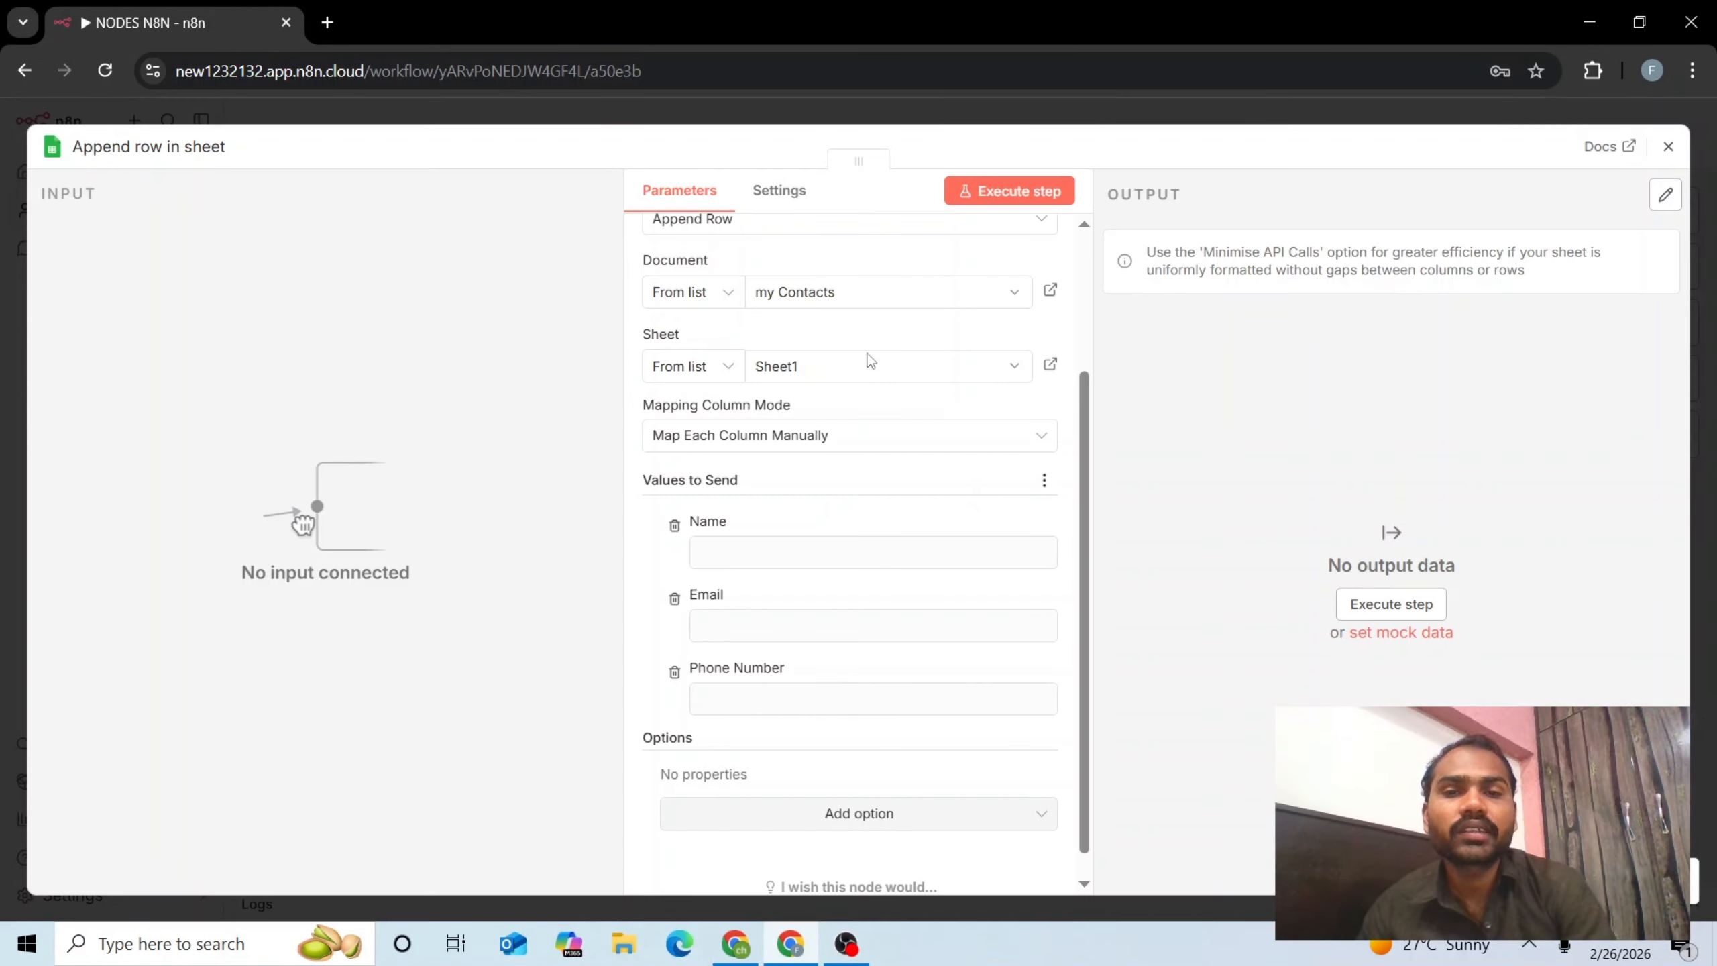
pyautogui.click(834, 293)
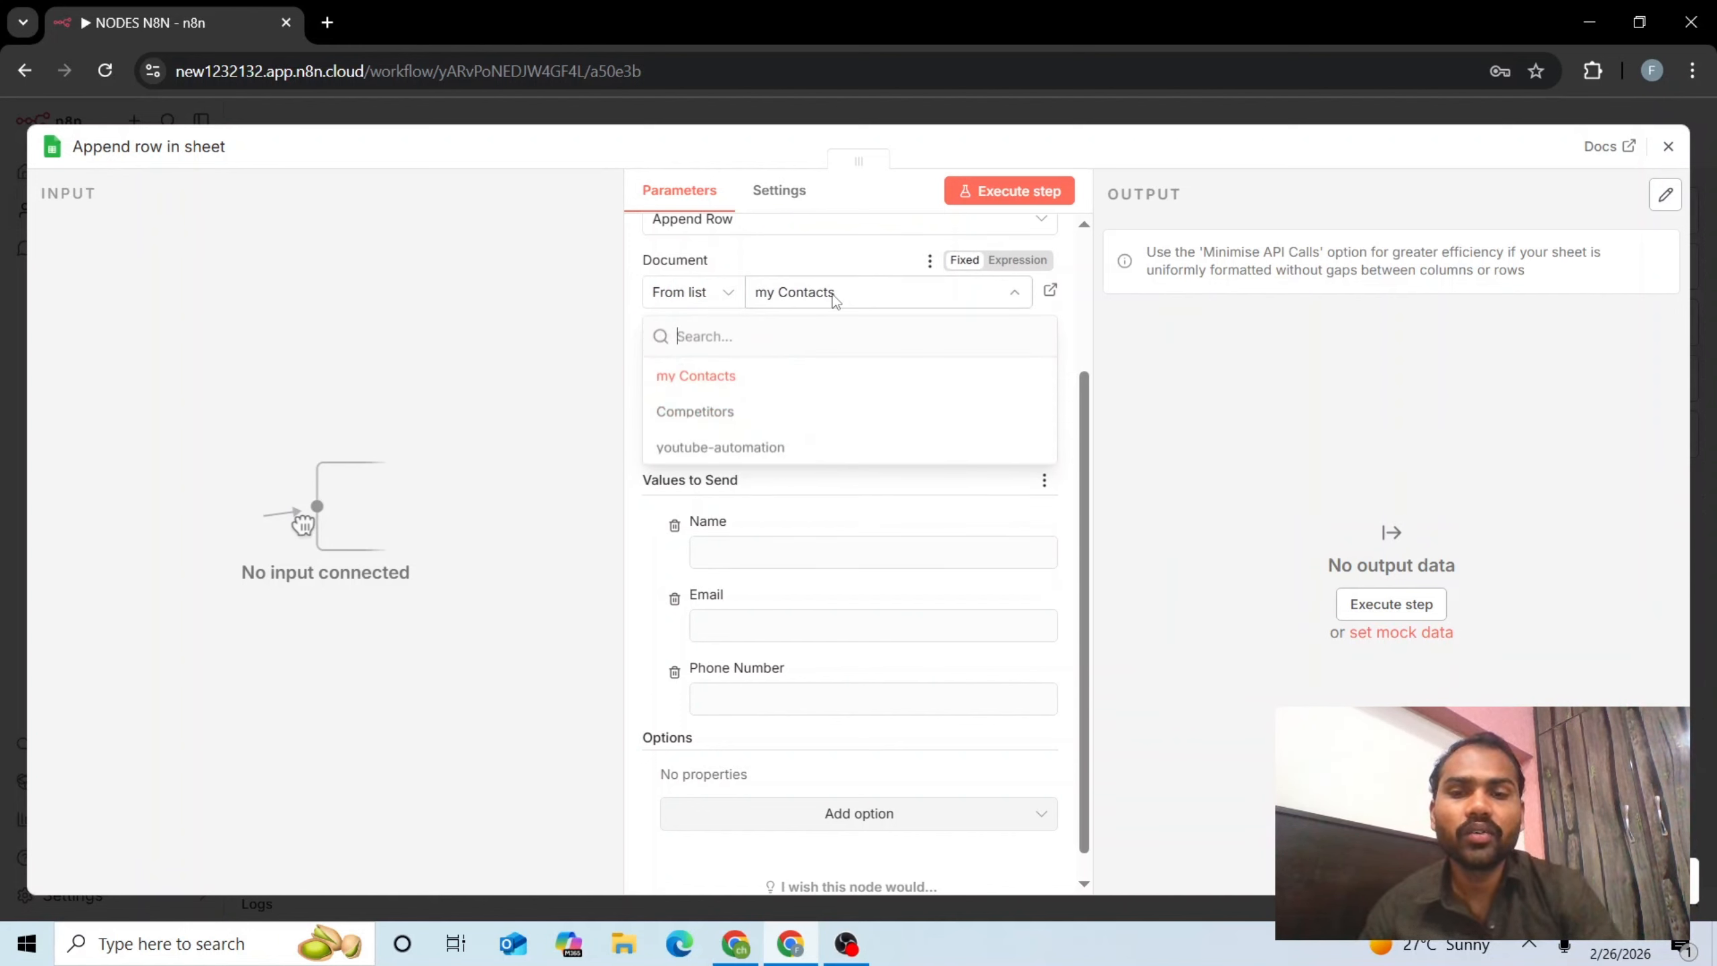
pyautogui.click(832, 281)
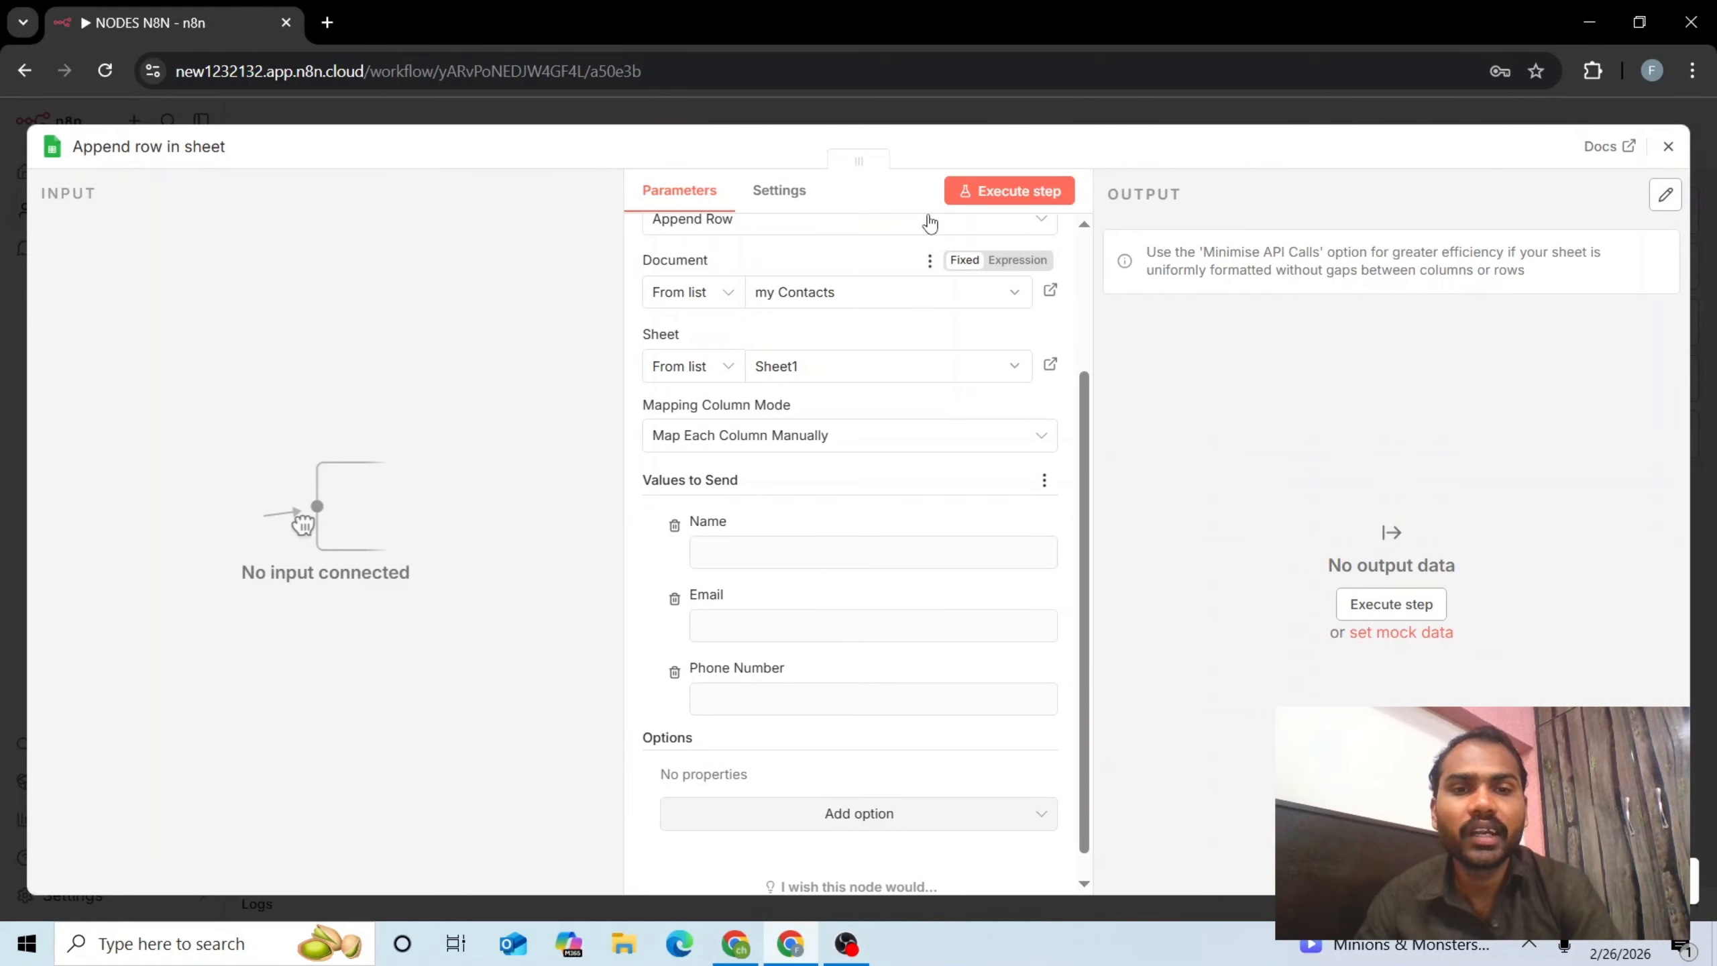
# Try to execute the Append row in sheet step without any values to send, and read its output
pyautogui.click(970, 201)
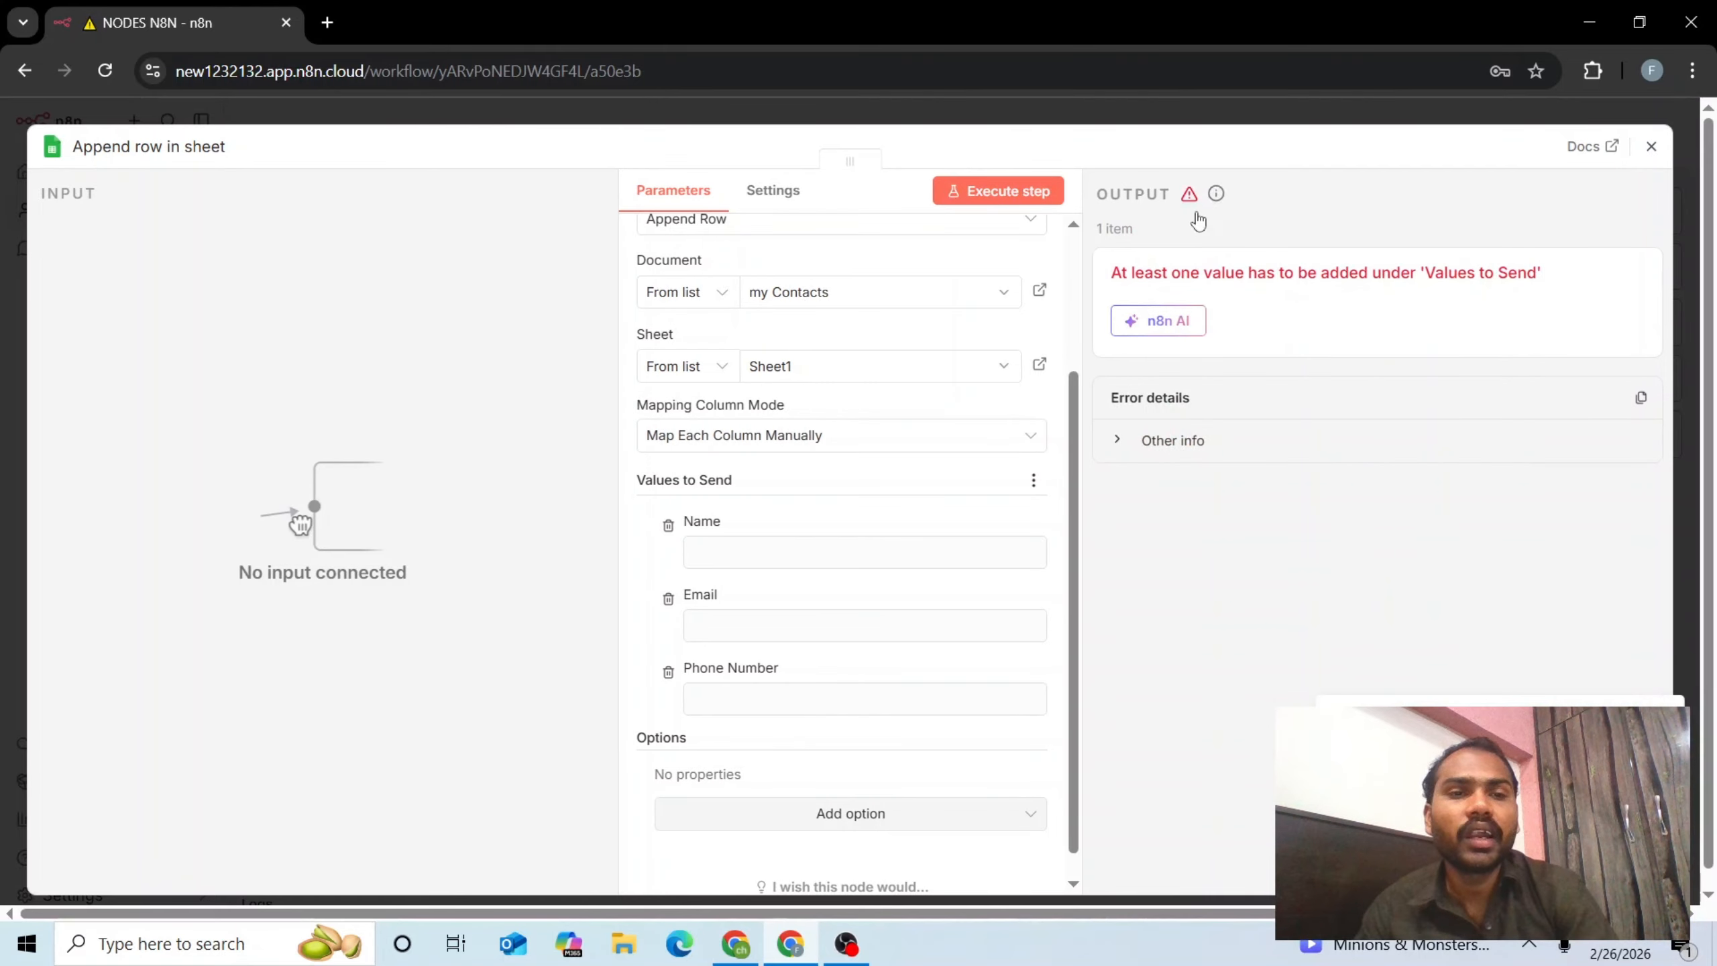
pyautogui.moveTo(1251, 271); pyautogui.dragTo(1352, 271)
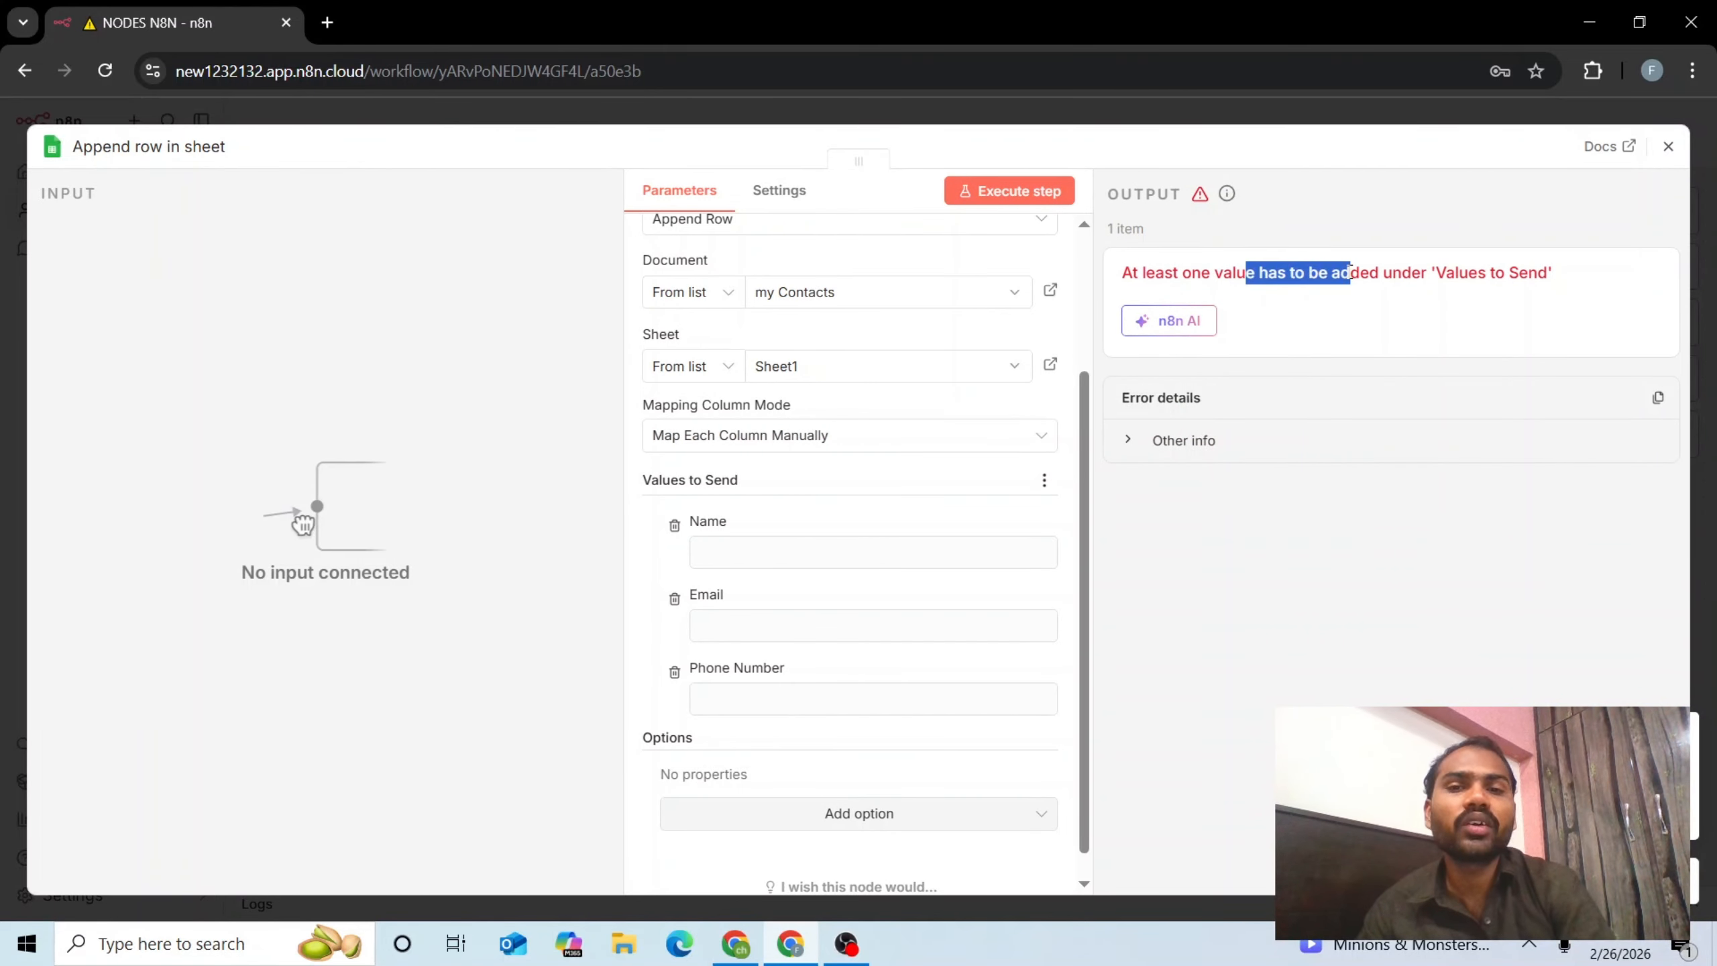
pyautogui.click(1349, 272)
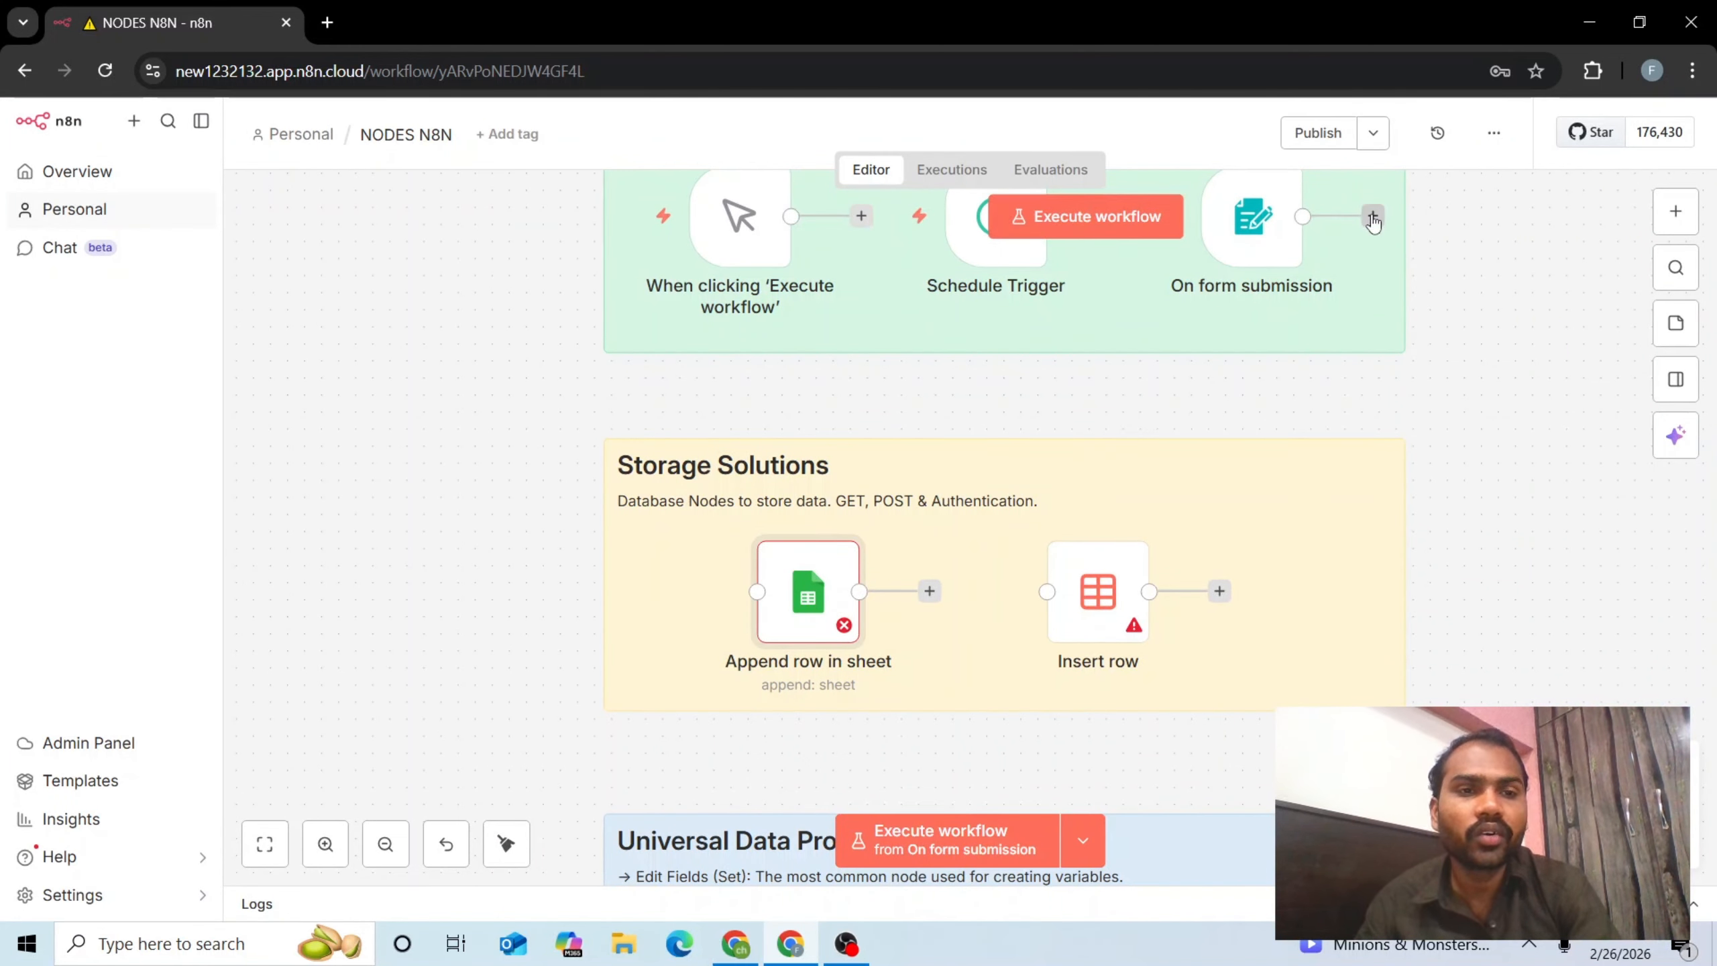
# Connect On form submission to Append row in sheet, and execute the previous nodes from within the sheet node
pyautogui.moveTo(1373, 222); pyautogui.dragTo(748, 595)
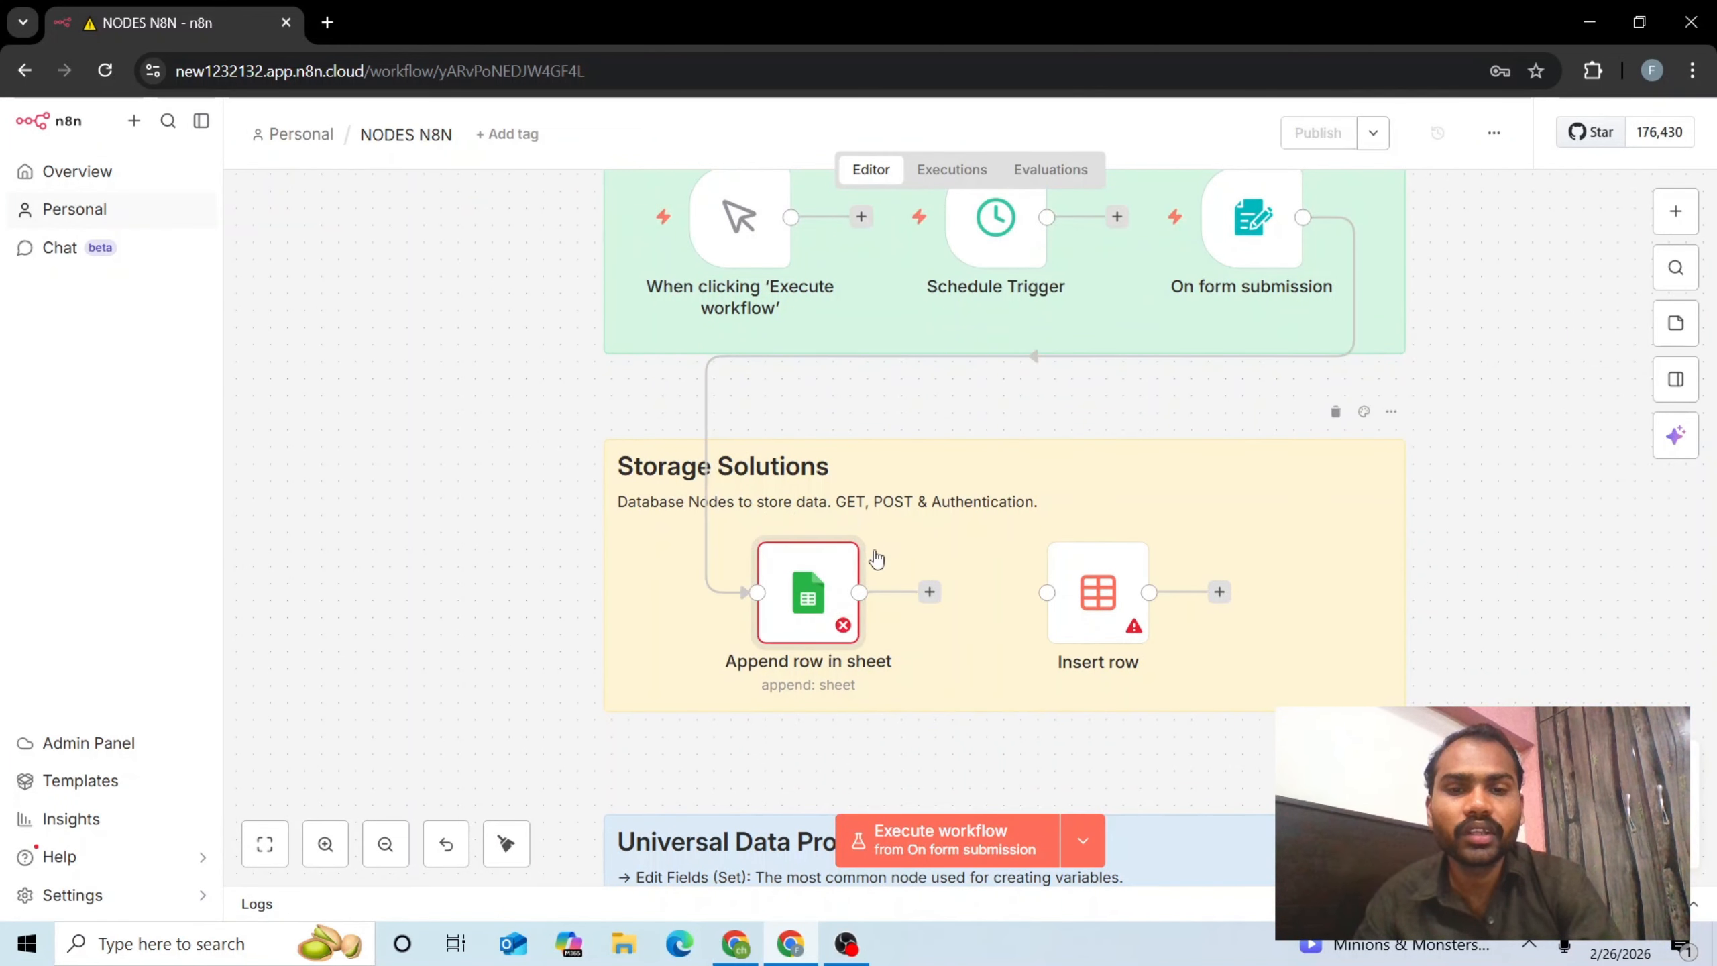
pyautogui.doubleClick(808, 593)
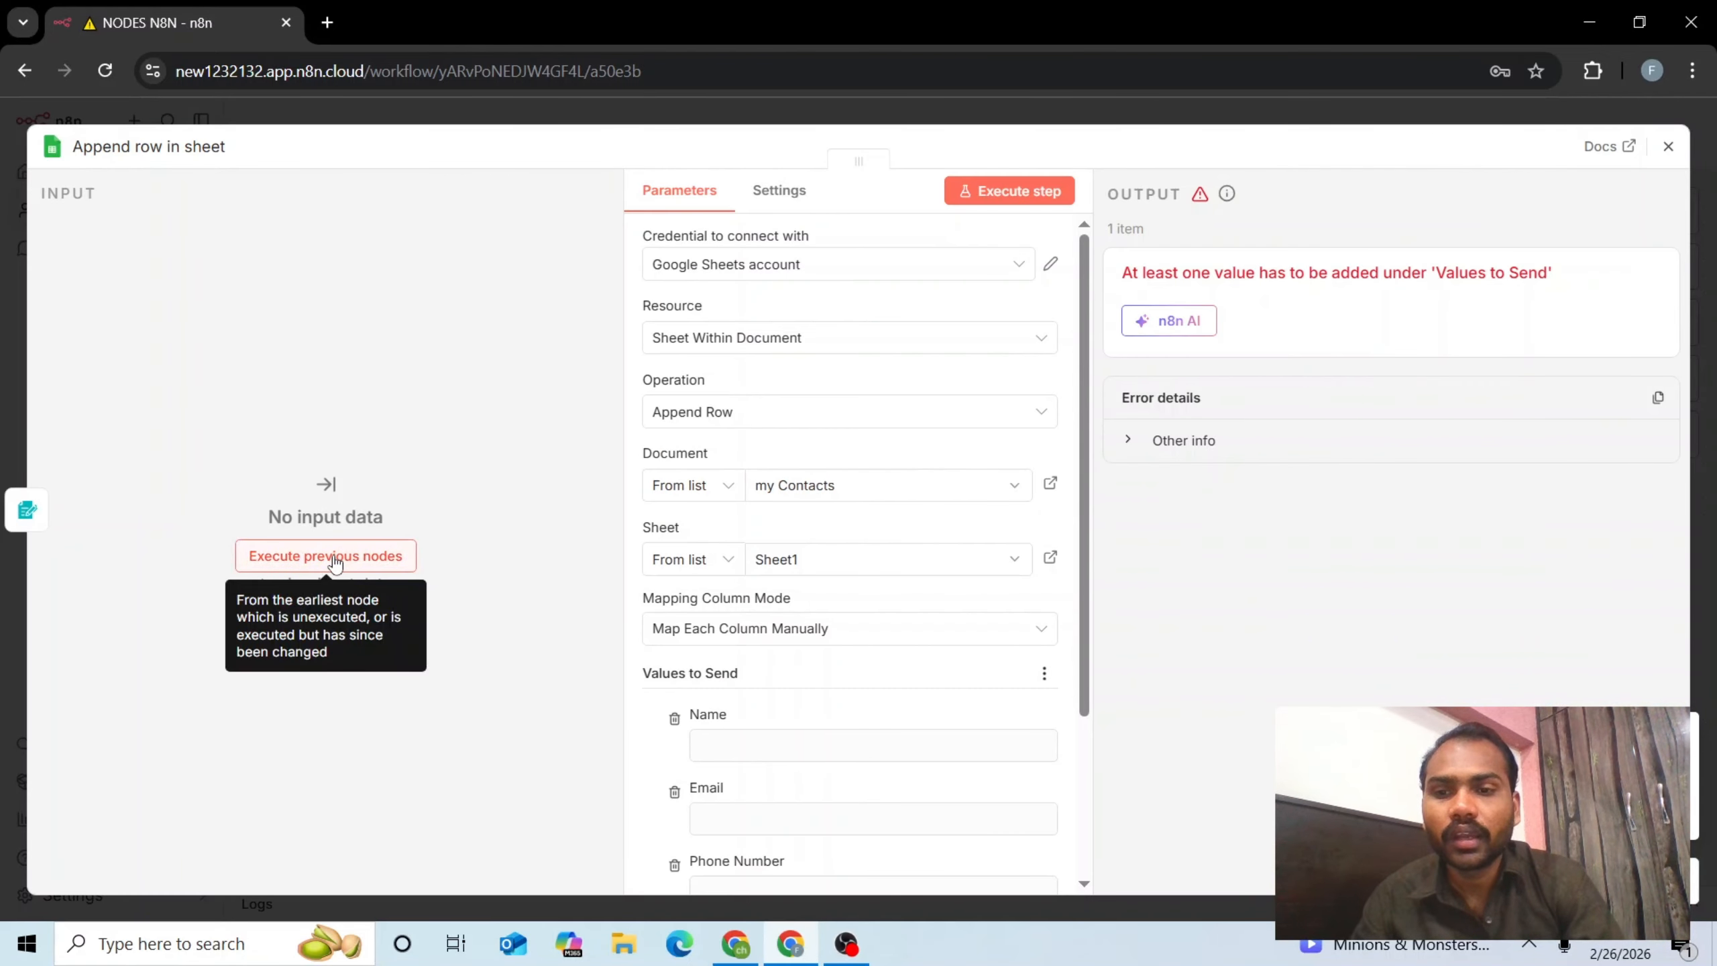
pyautogui.click(334, 561)
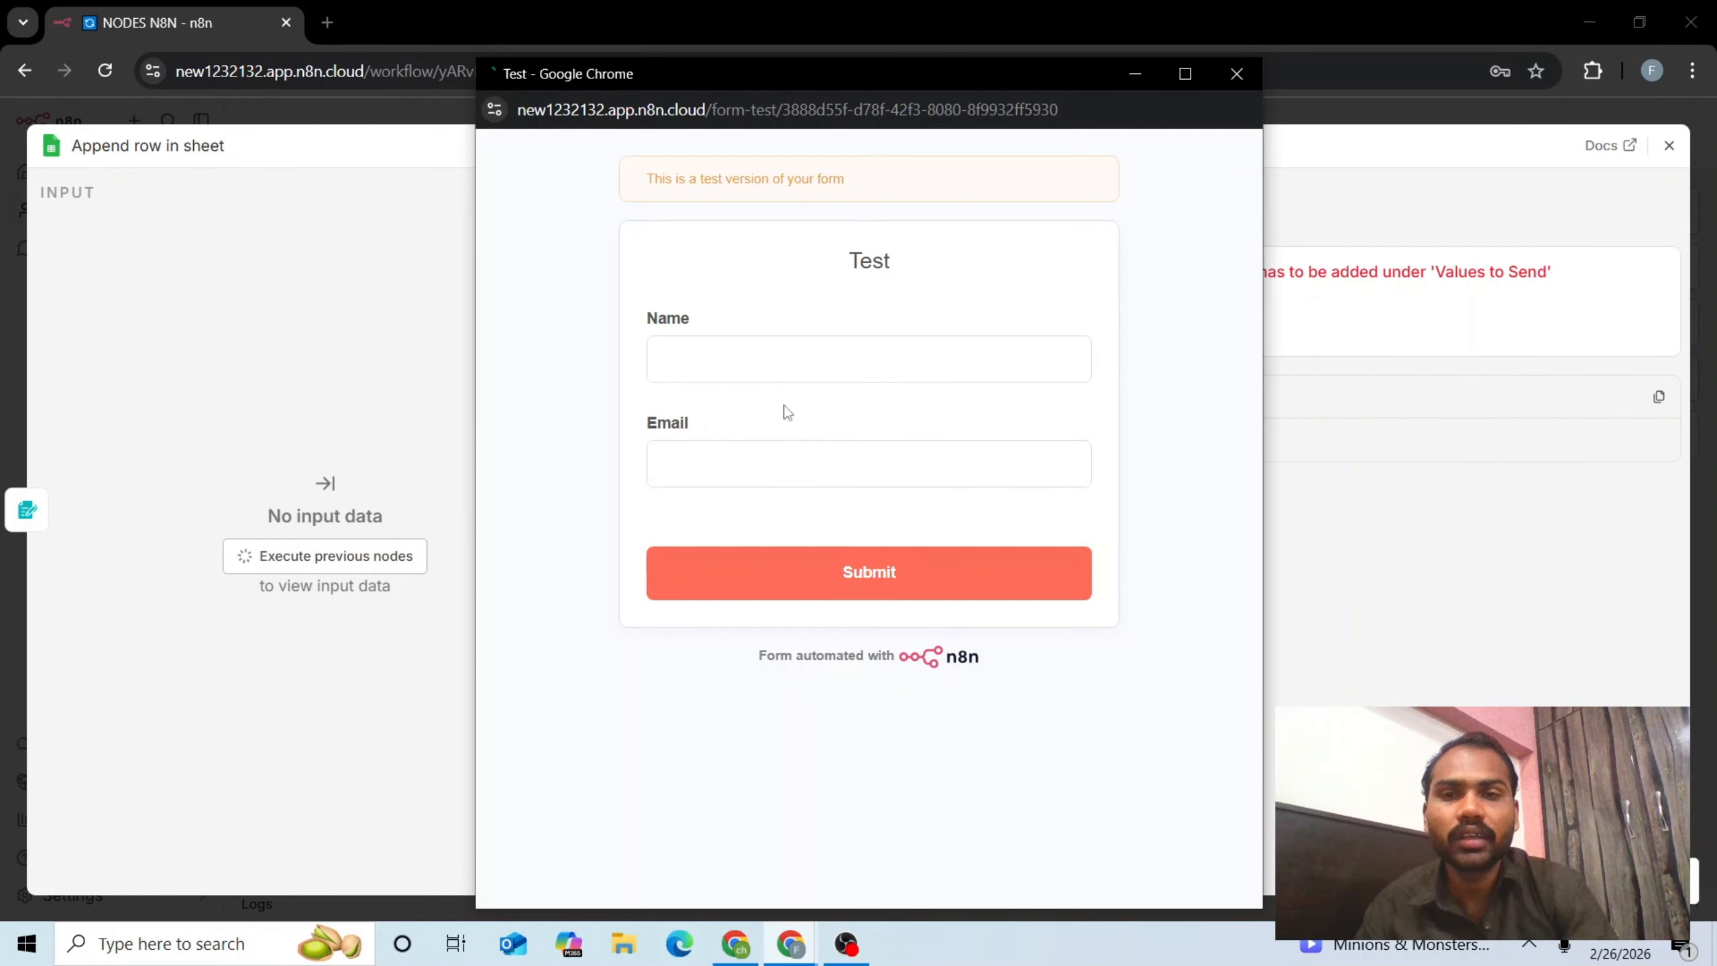
# Submit the test form with a person's name and e-mail address, and close the form window
pyautogui.click(751, 354)
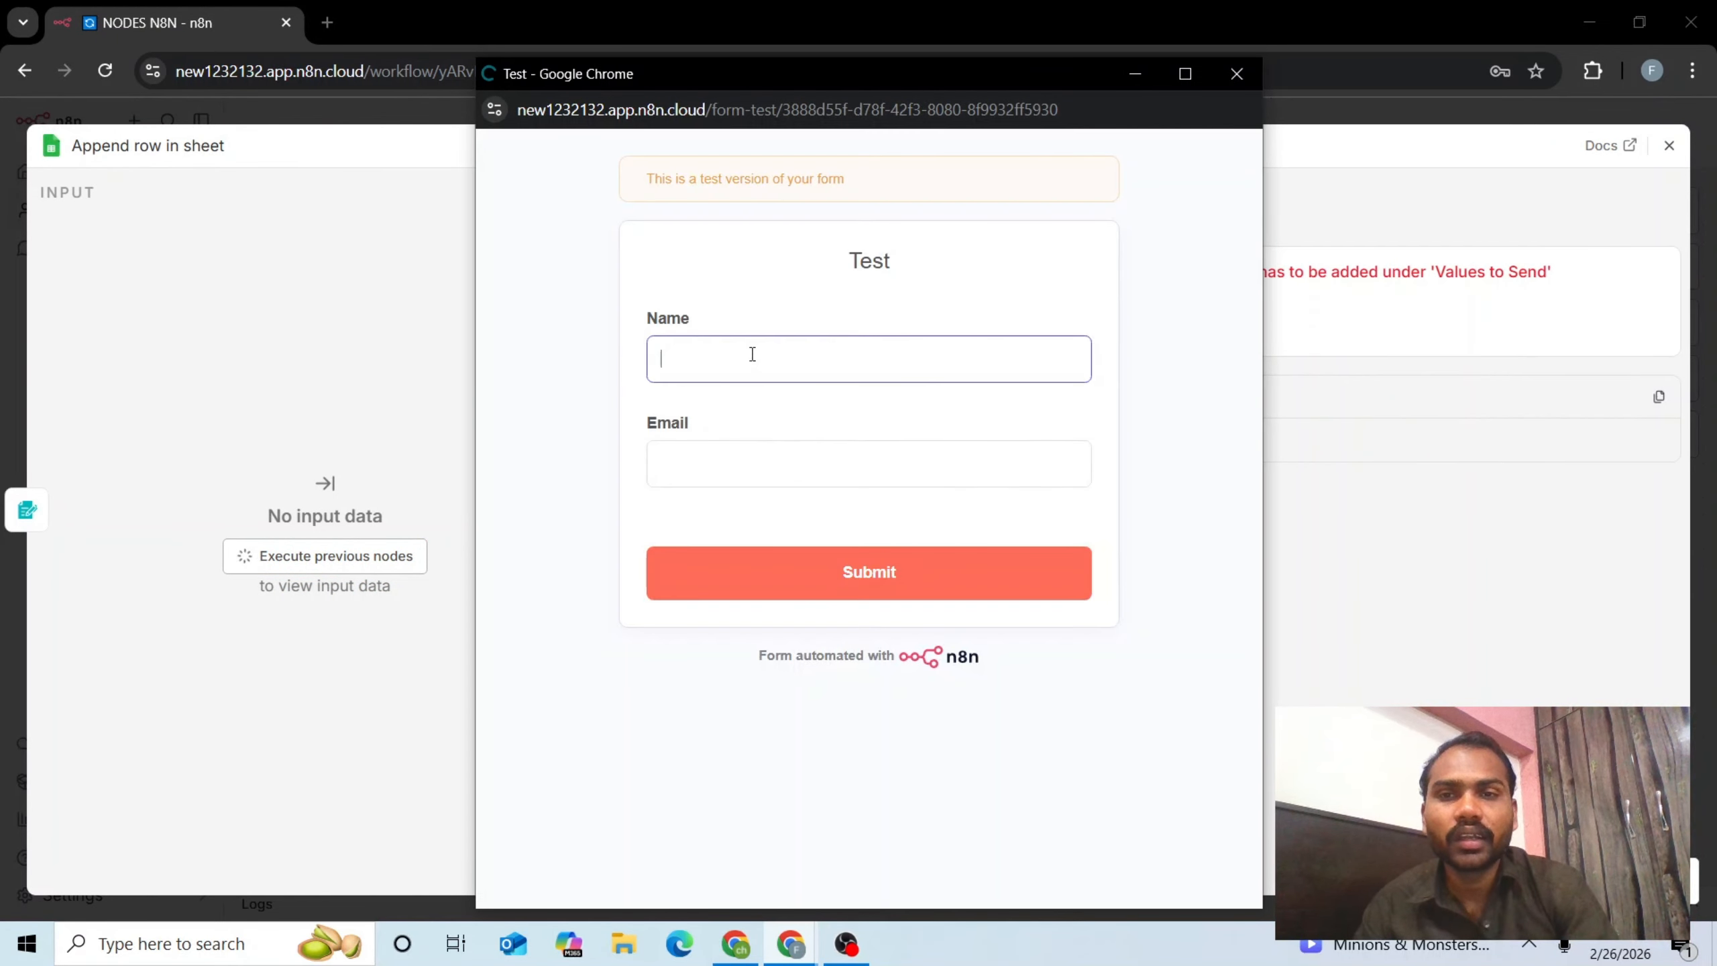
pyautogui.write('Javed')
pyautogui.press('Tab')
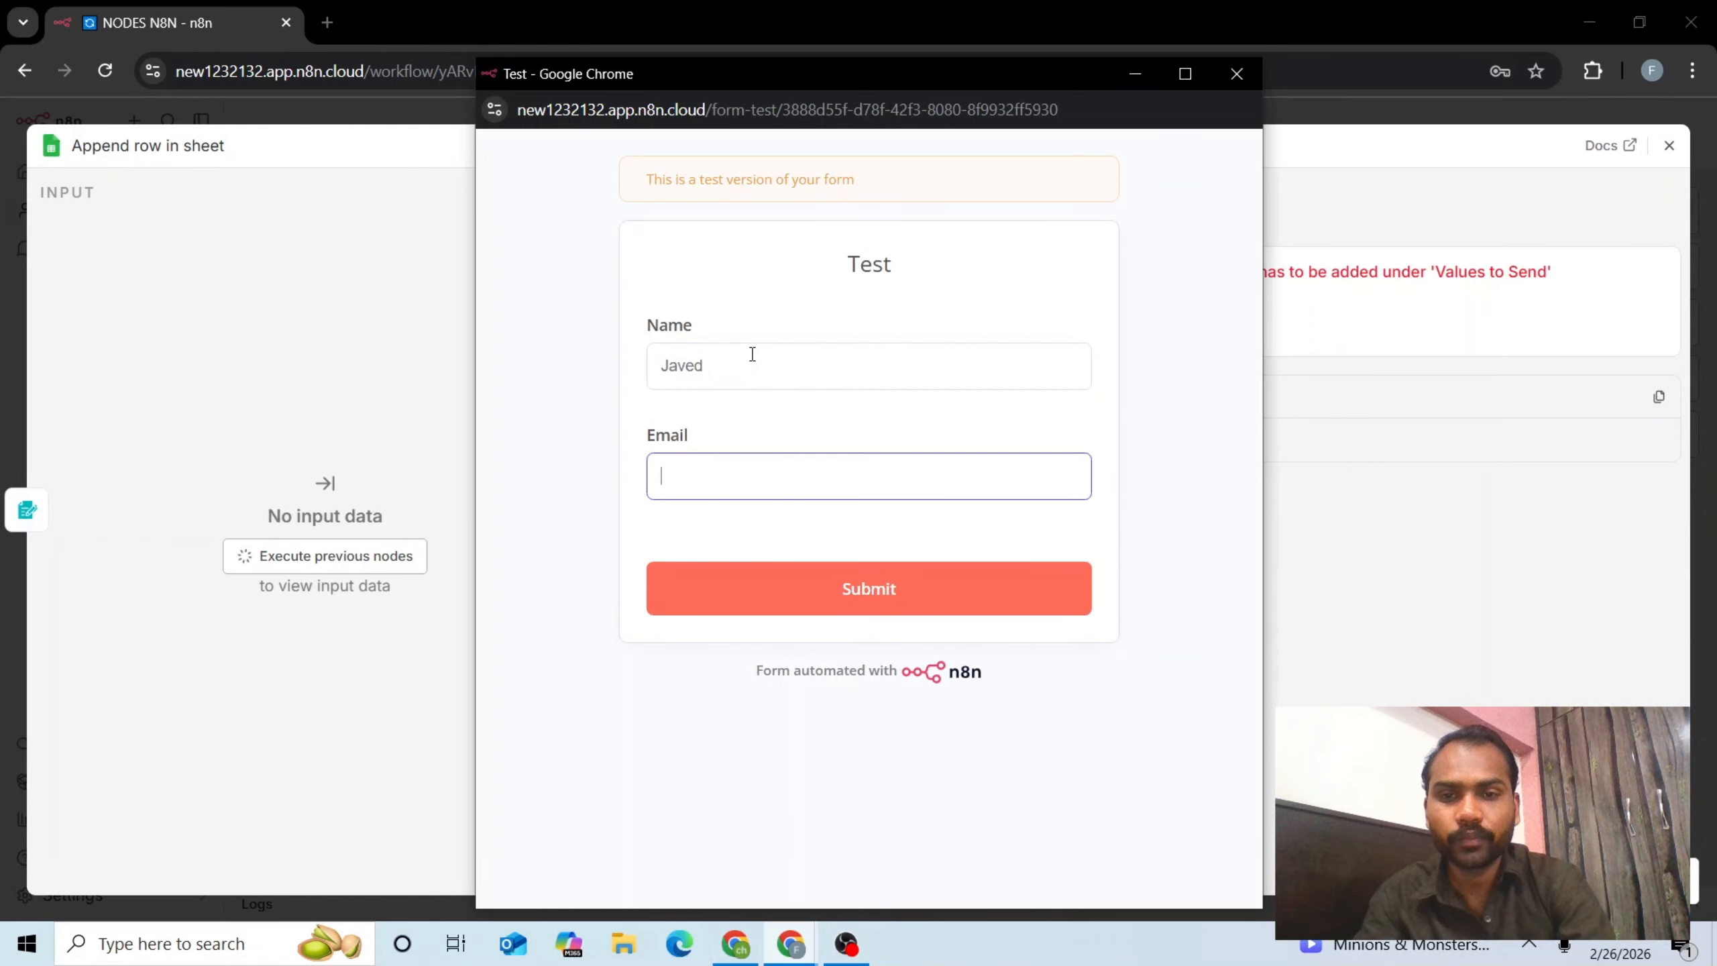
pyautogui.write('Test')
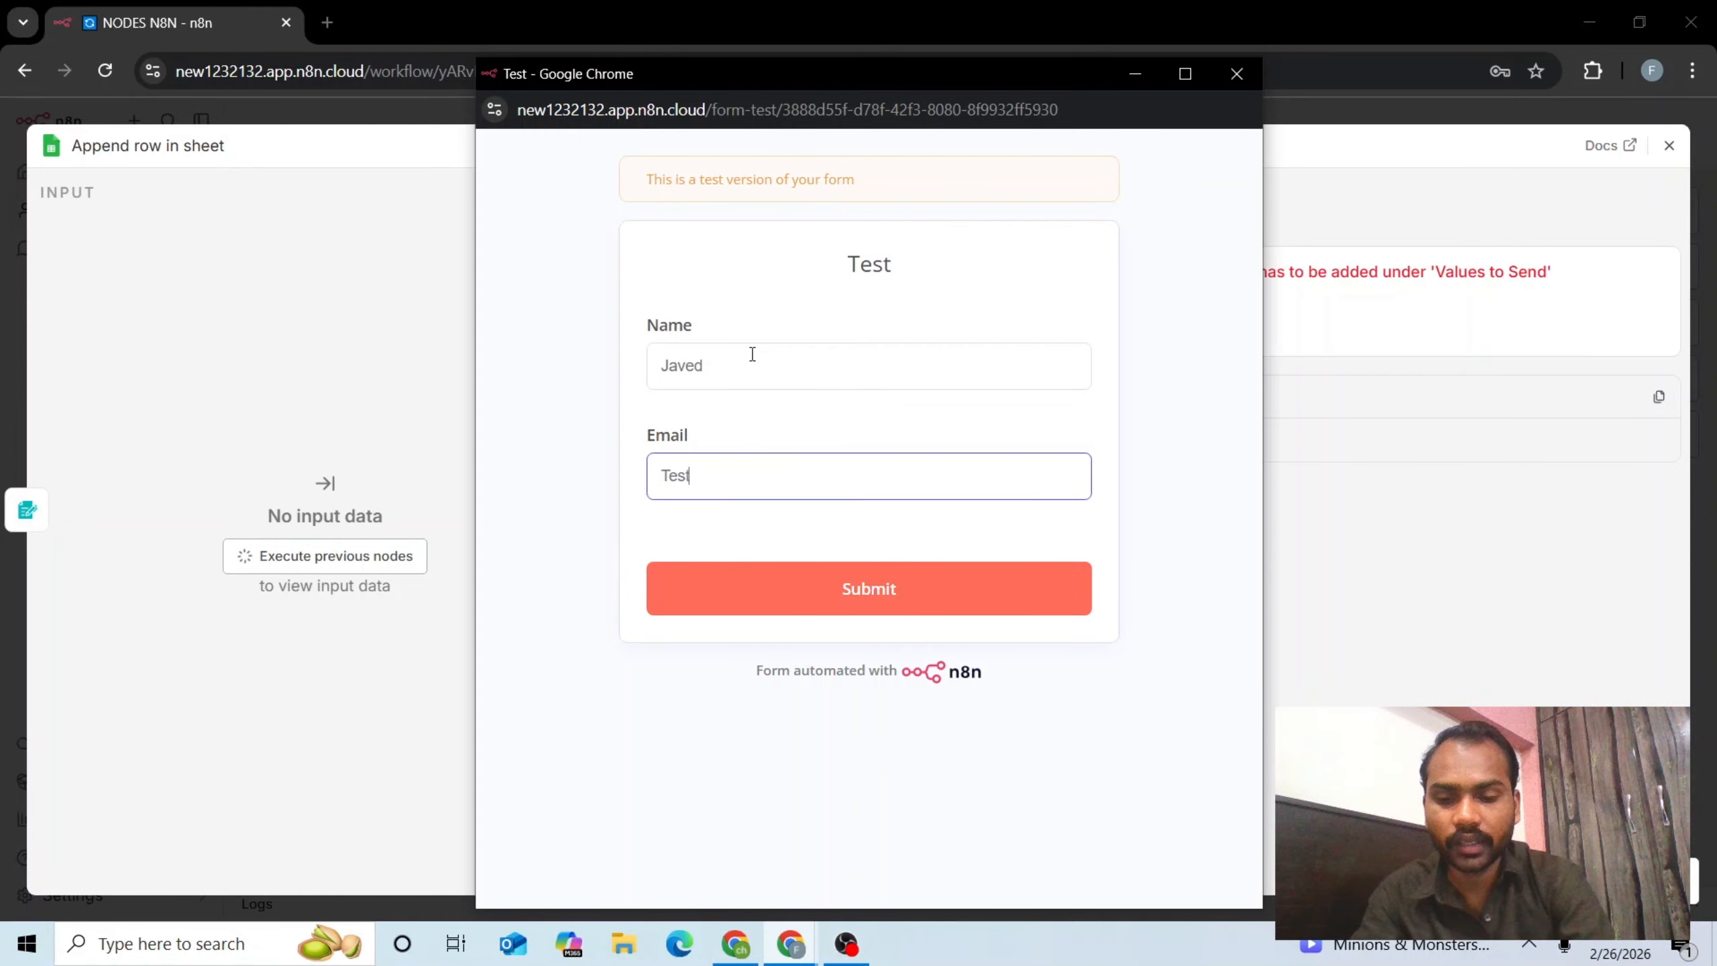
pyautogui.write('@gmail.com')
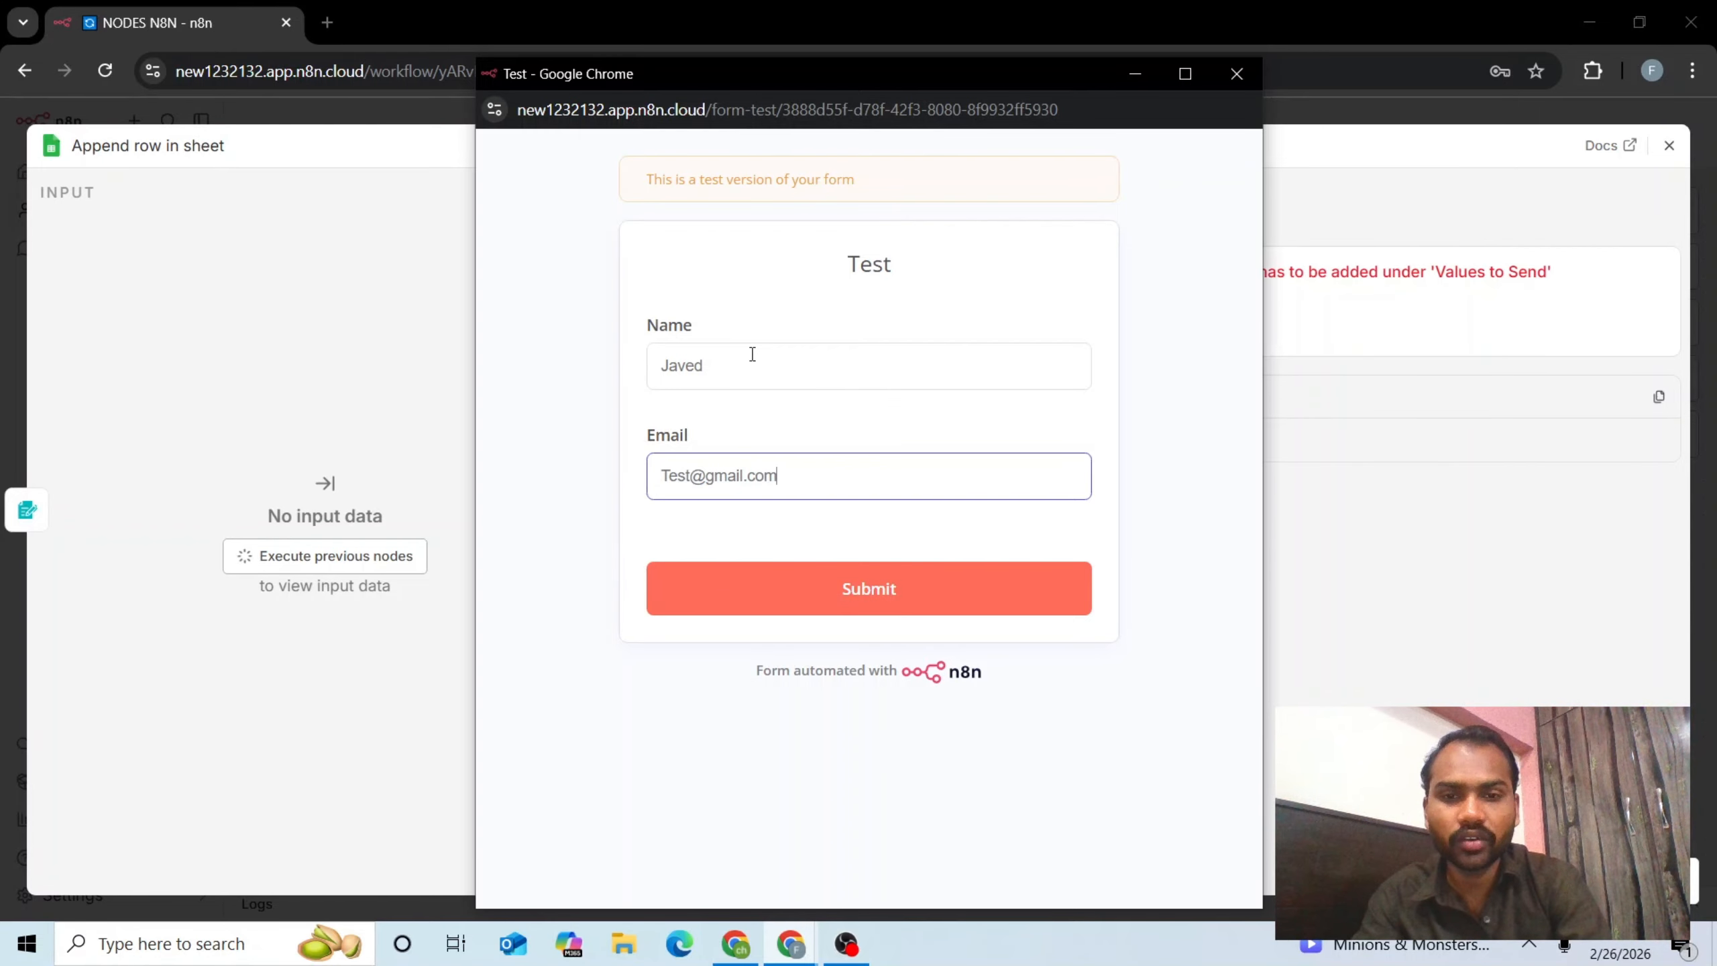
pyautogui.click(746, 613)
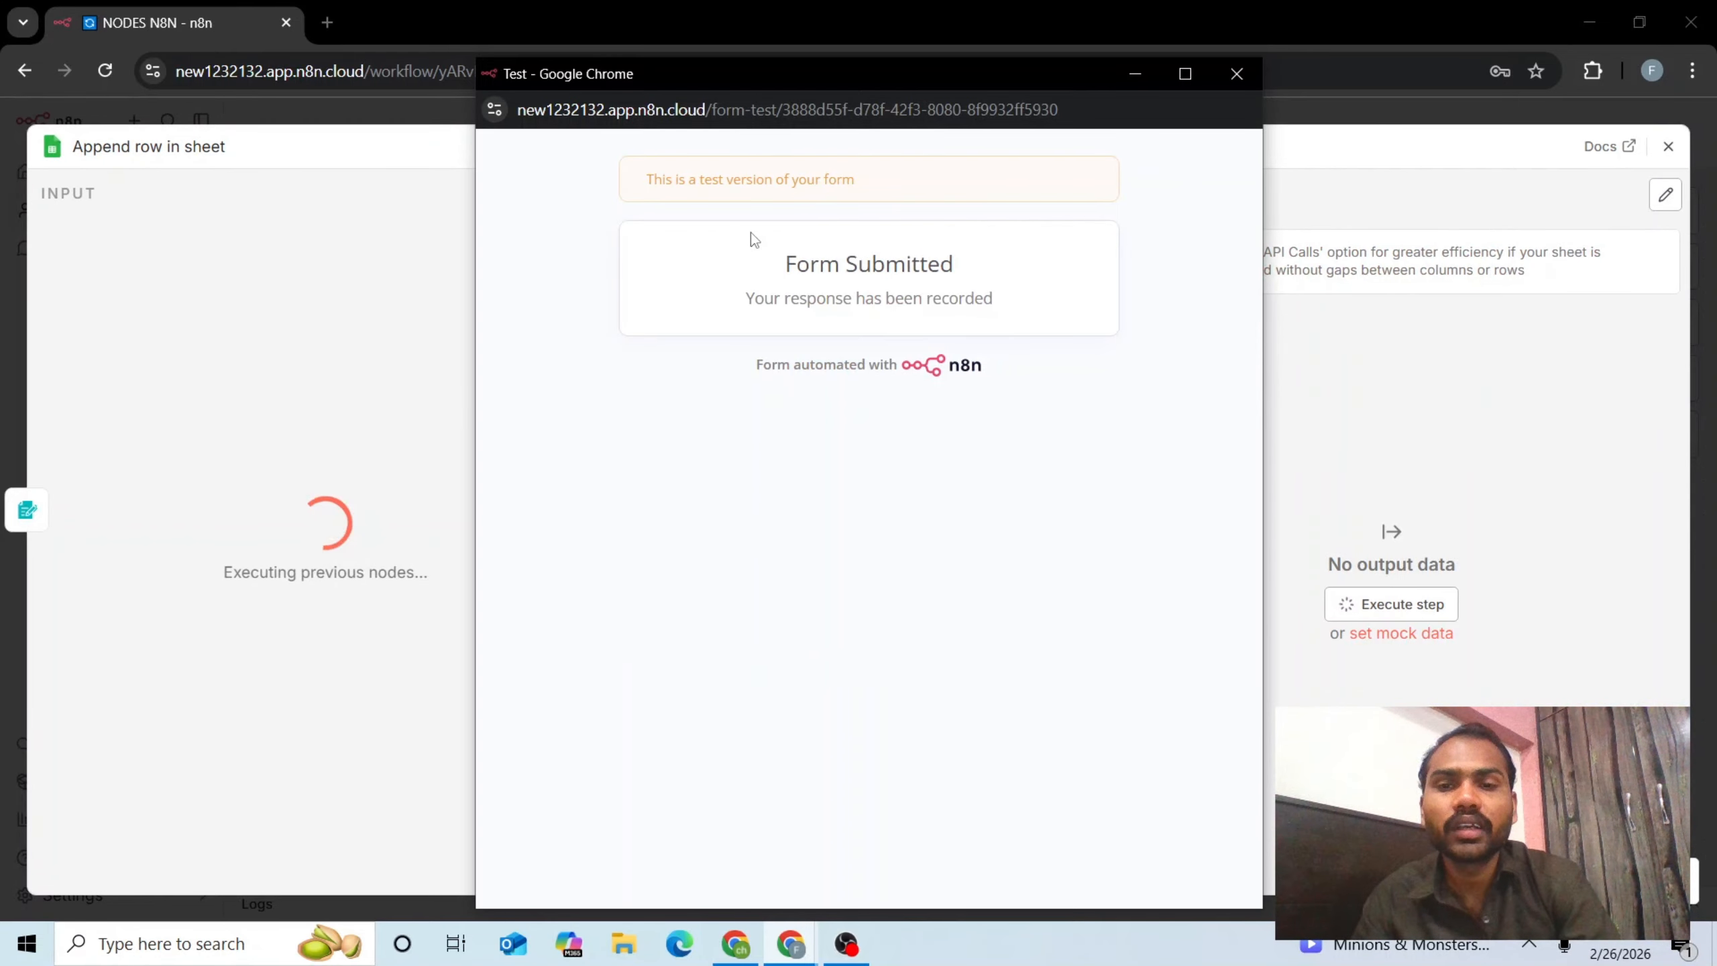
pyautogui.click(1236, 73)
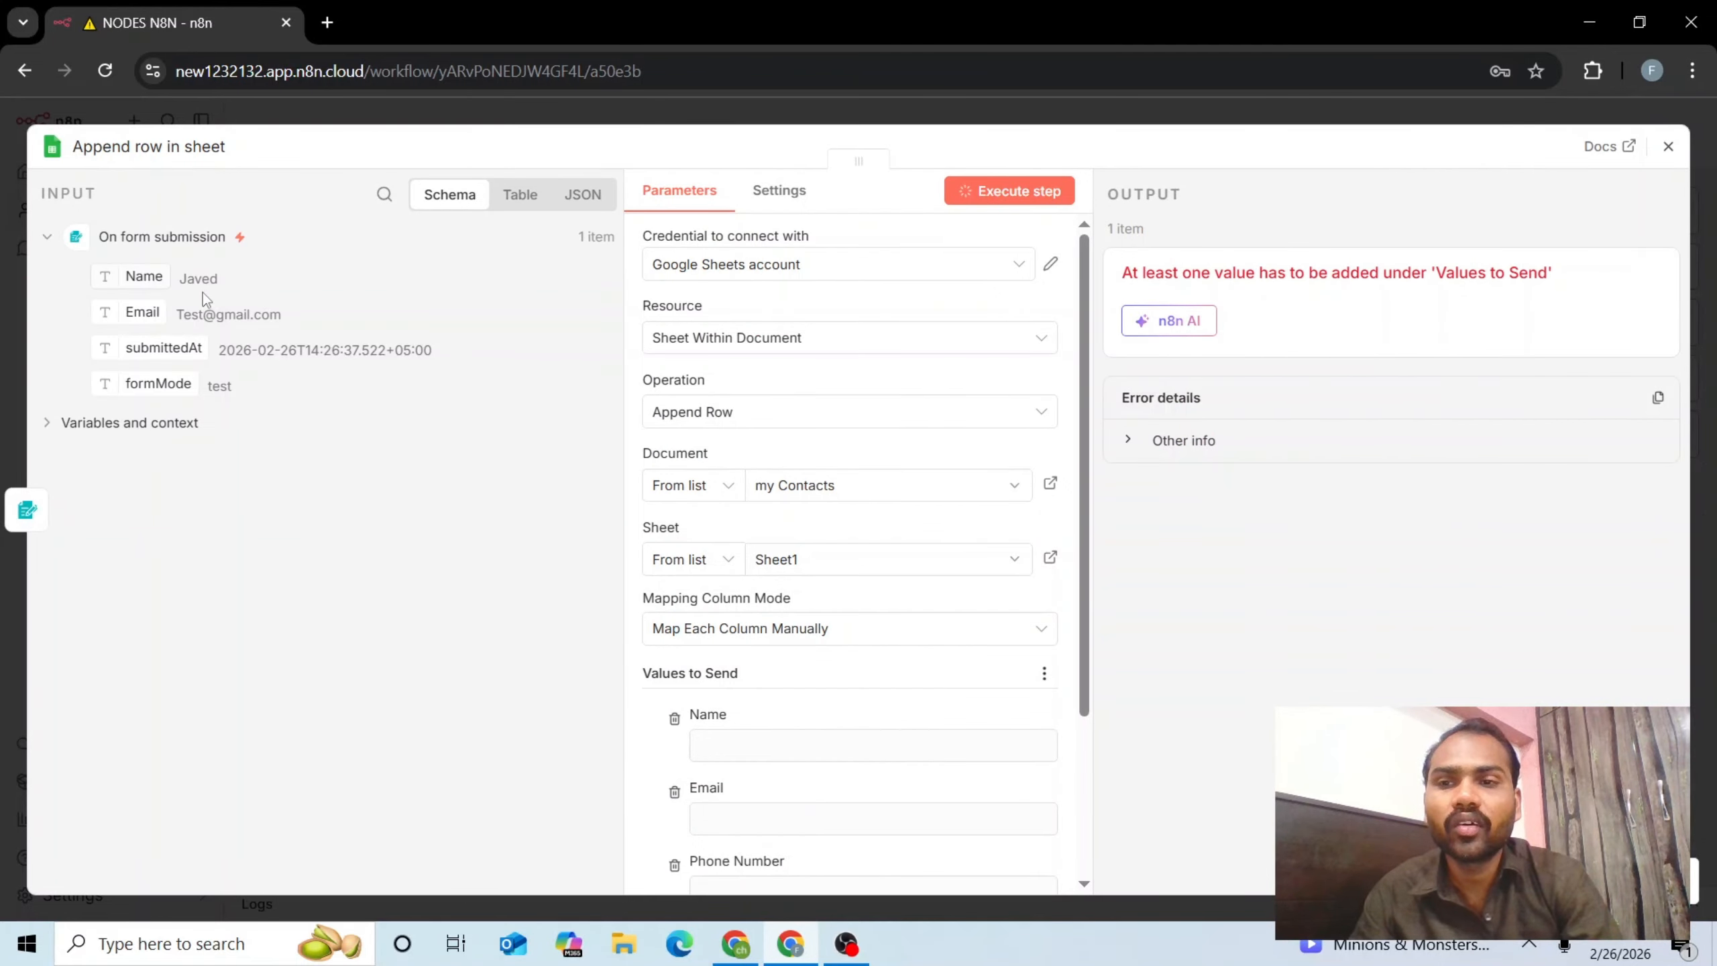
# Map the form's Name and Email to the matching values to send, and execute the Append row in sheet step
pyautogui.moveTo(139, 277); pyautogui.dragTo(713, 747)
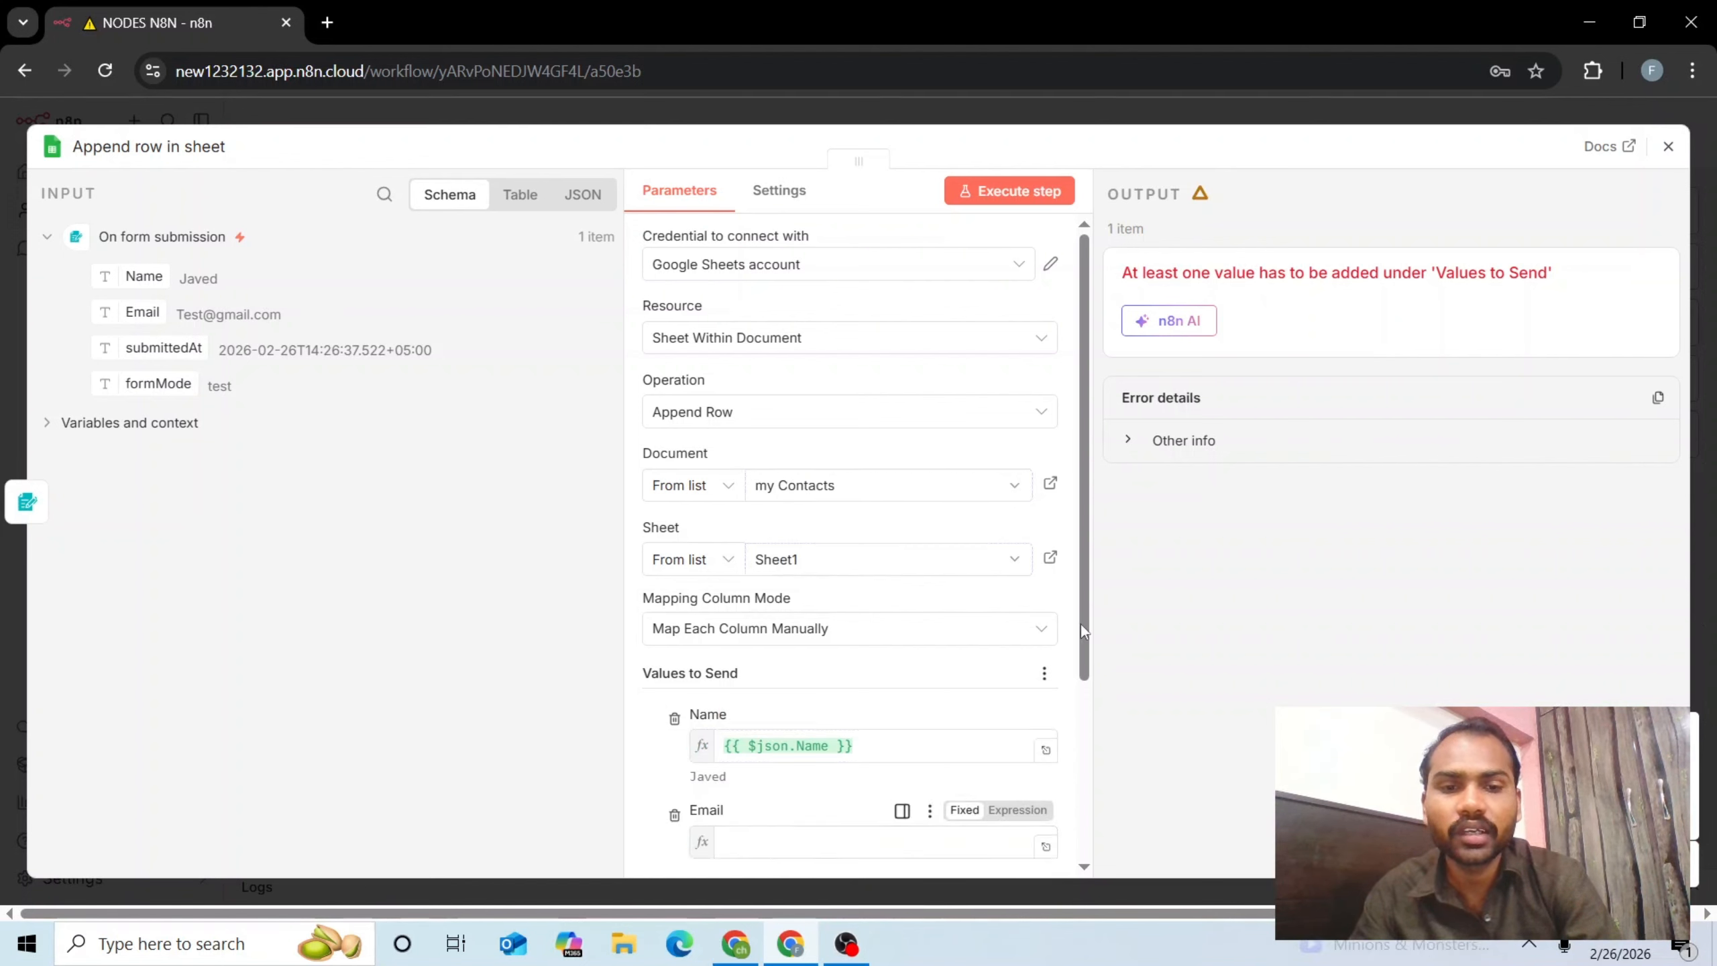
pyautogui.scroll(-2, 1081, 624)
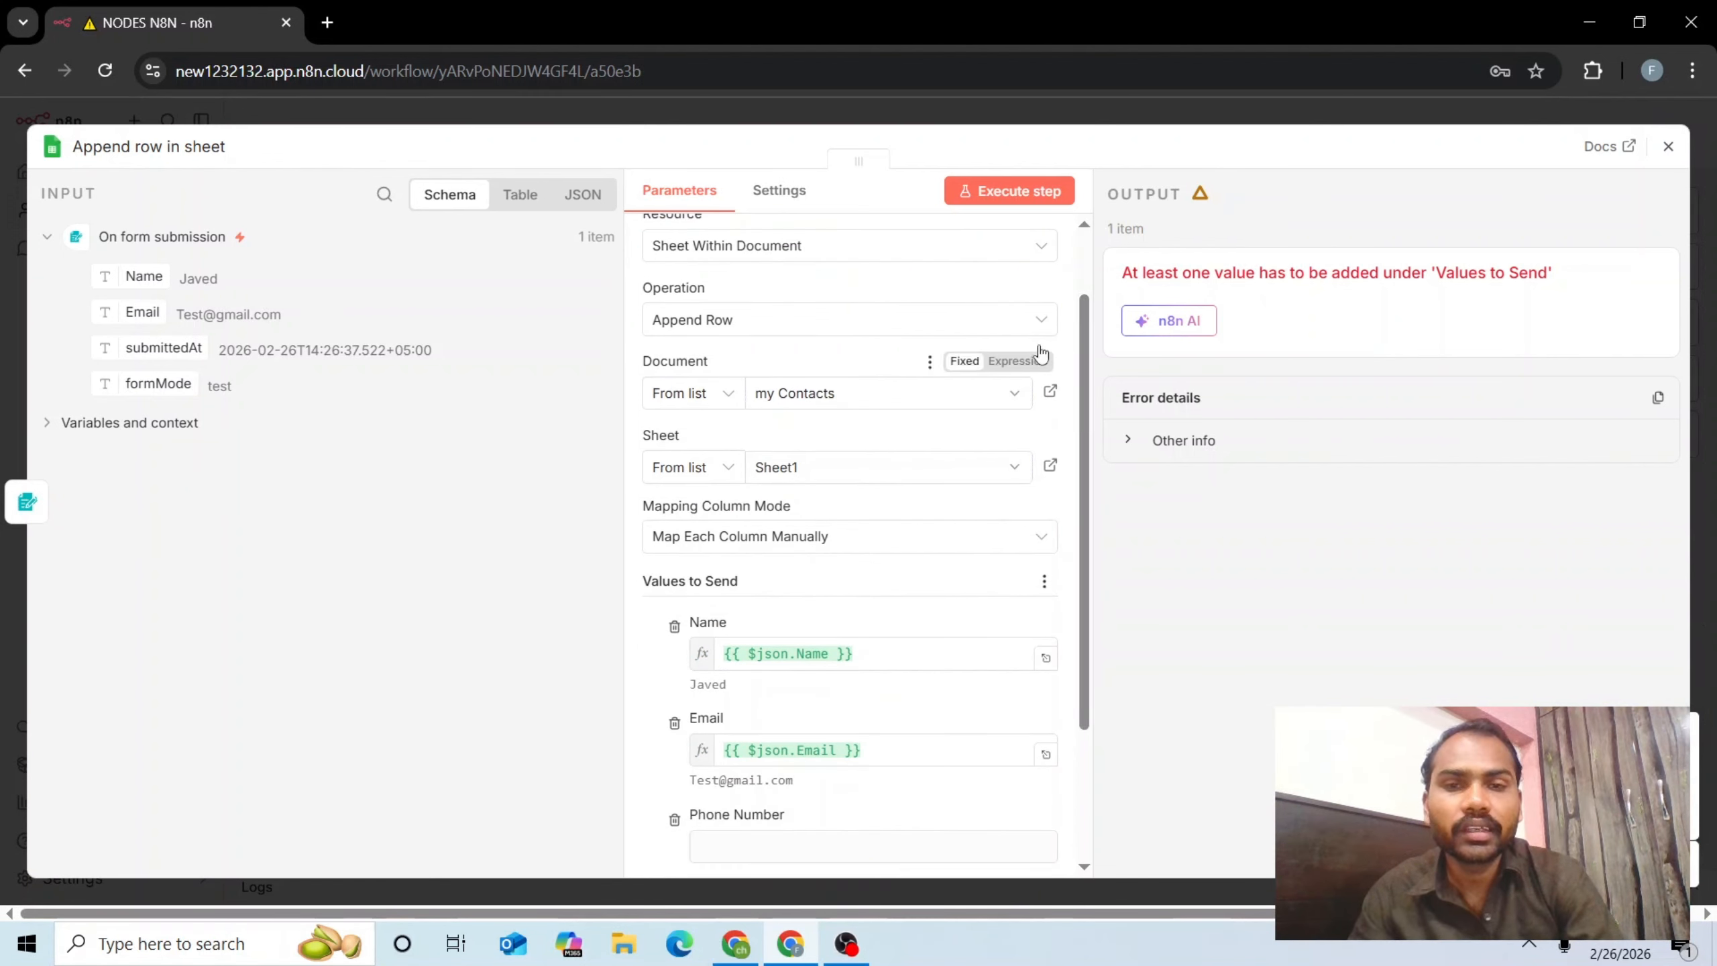
pyautogui.click(977, 196)
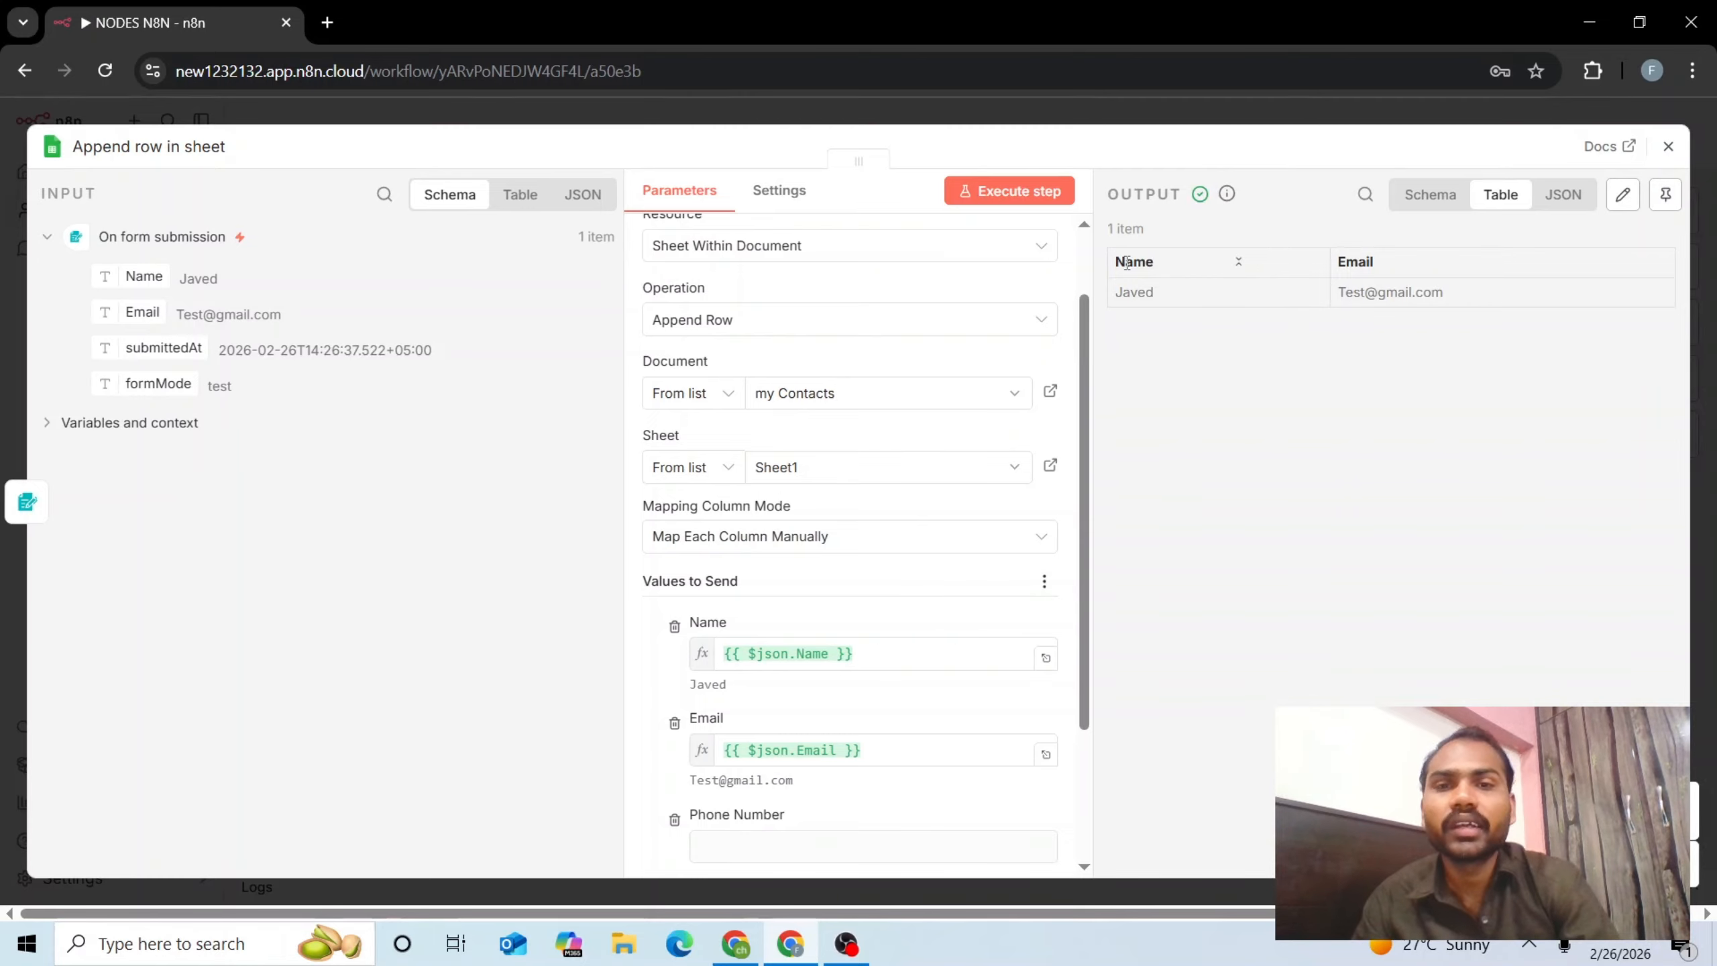
# Check the appended row's output, and delete the connection between On form submission and Append row in sheet
pyautogui.moveTo(1119, 261); pyautogui.dragTo(1714, 306)
pyautogui.click(1574, 359)
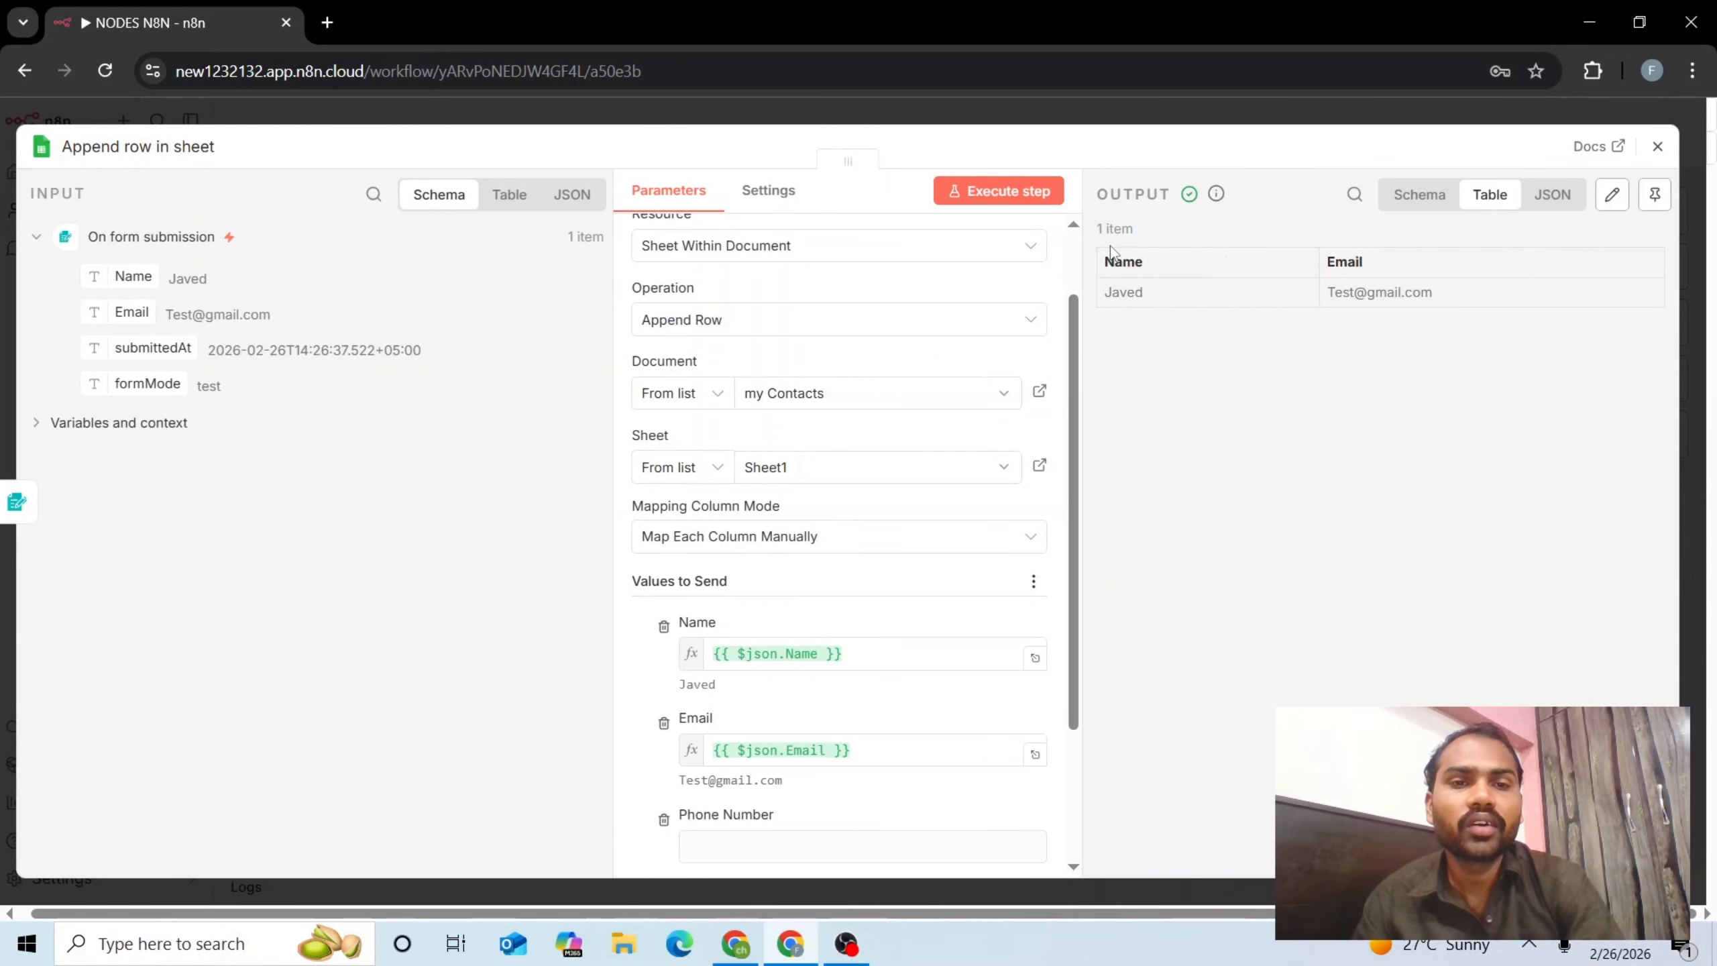
pyautogui.moveTo(1105, 255); pyautogui.dragTo(1494, 288)
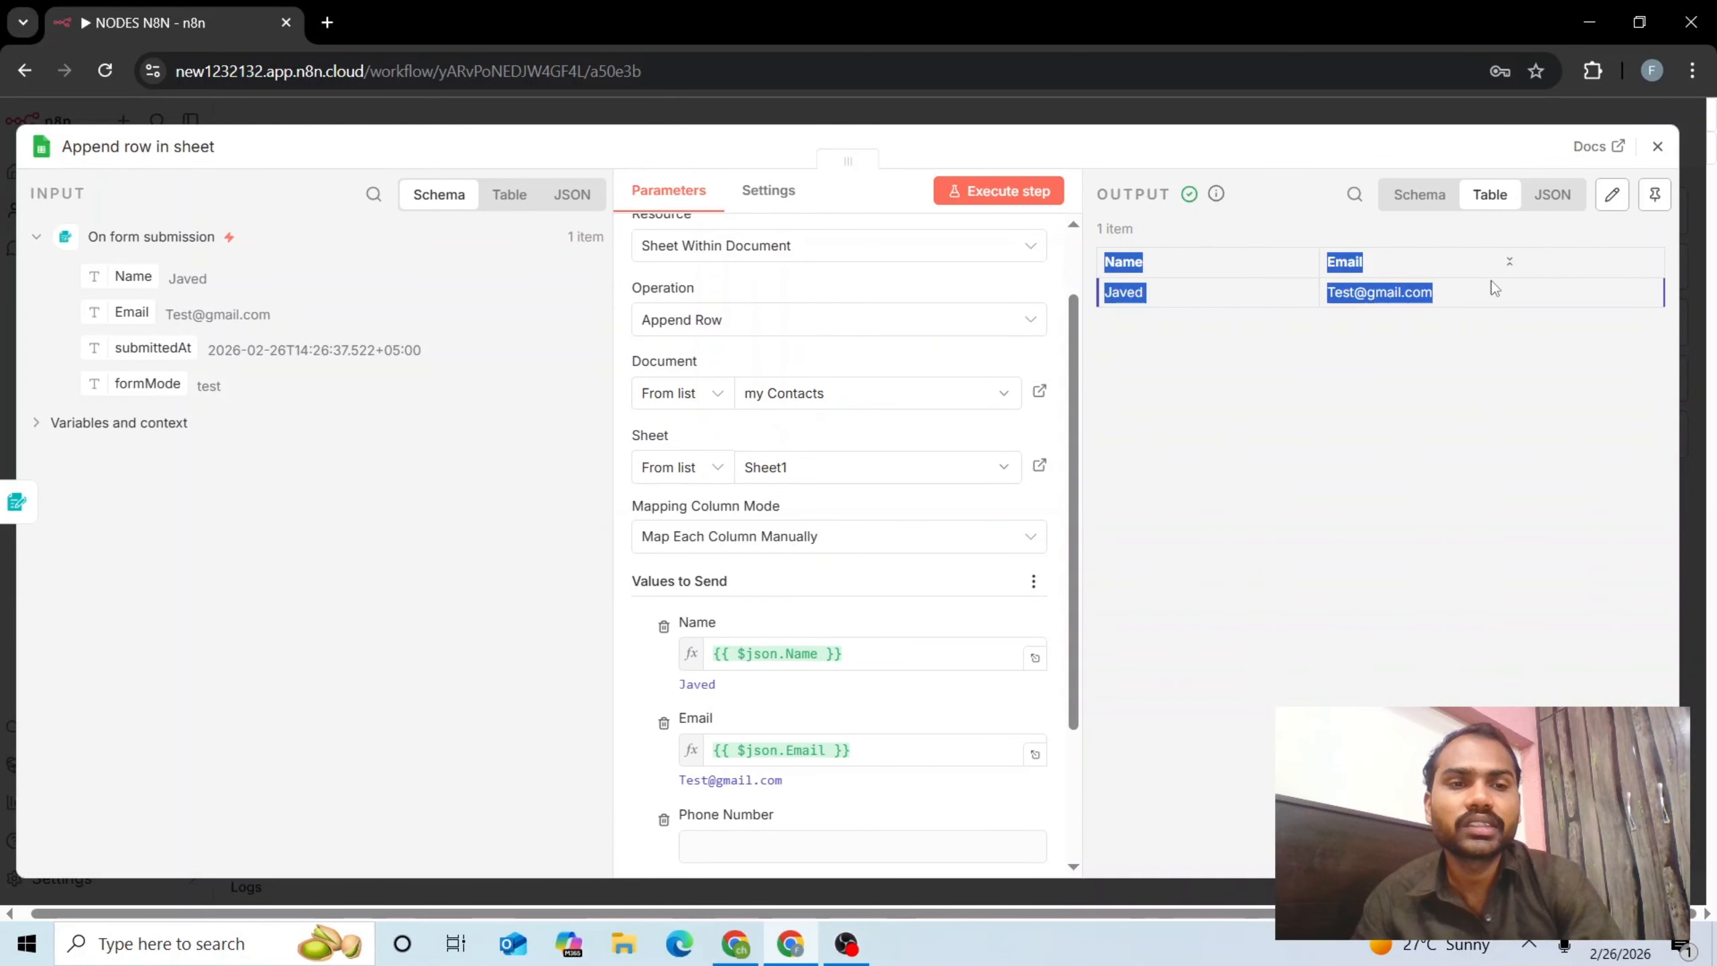
pyautogui.click(1657, 146)
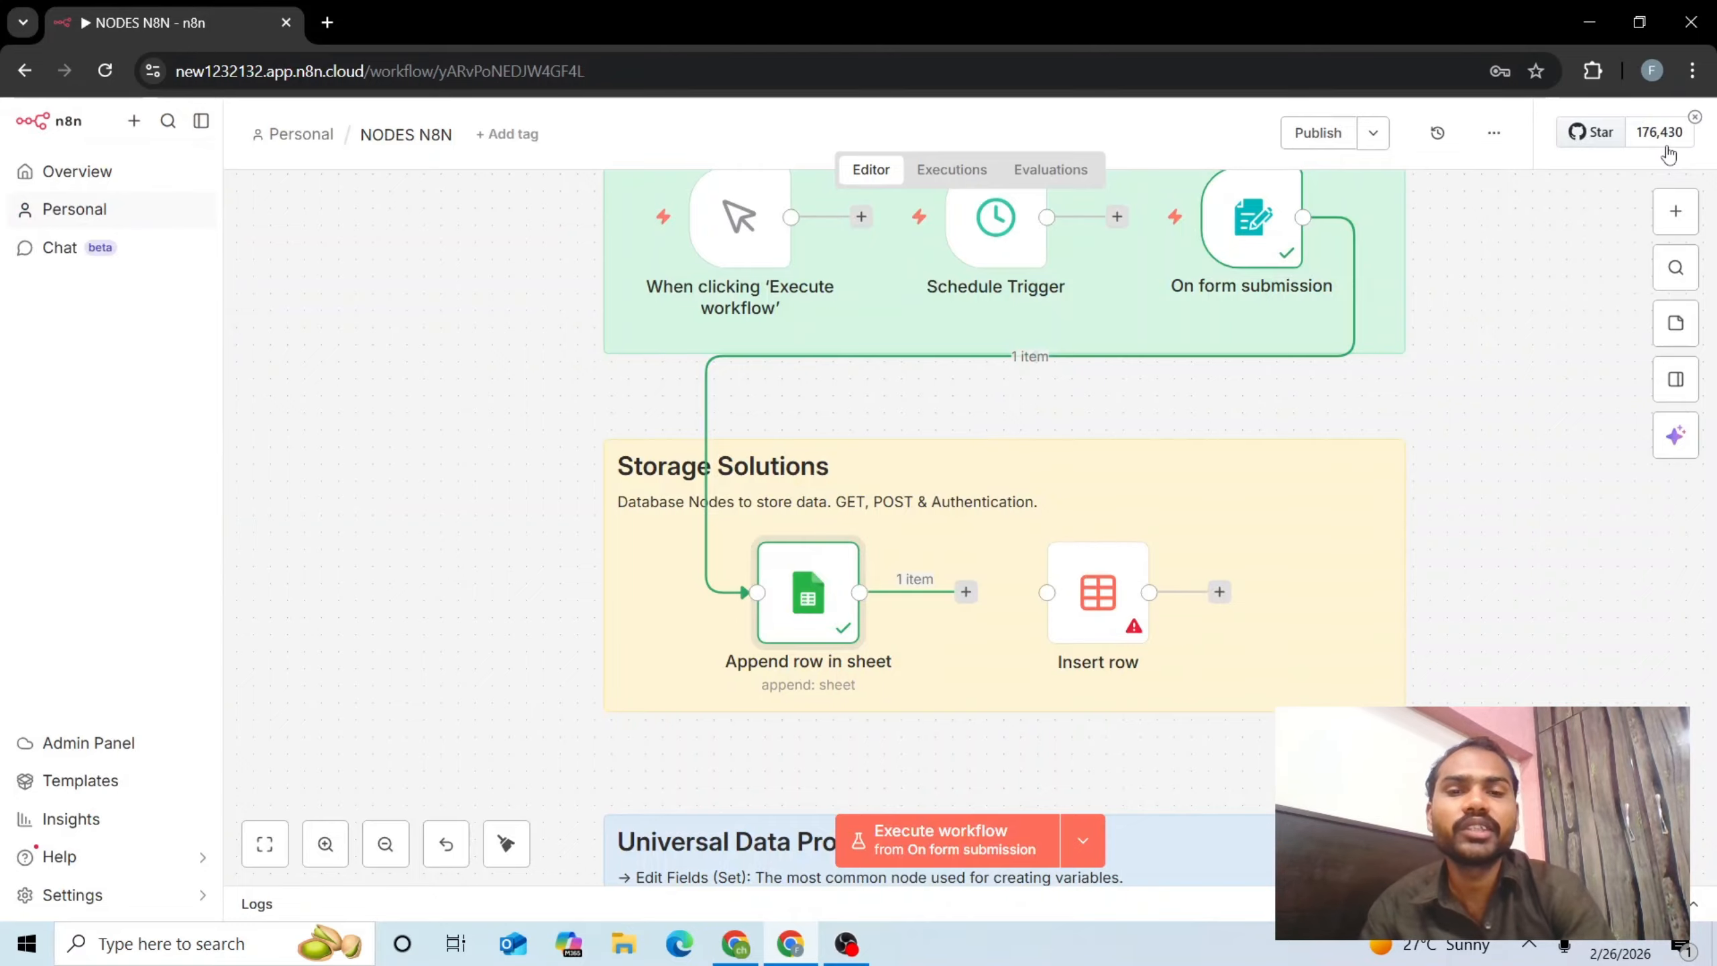
pyautogui.click(1043, 356)
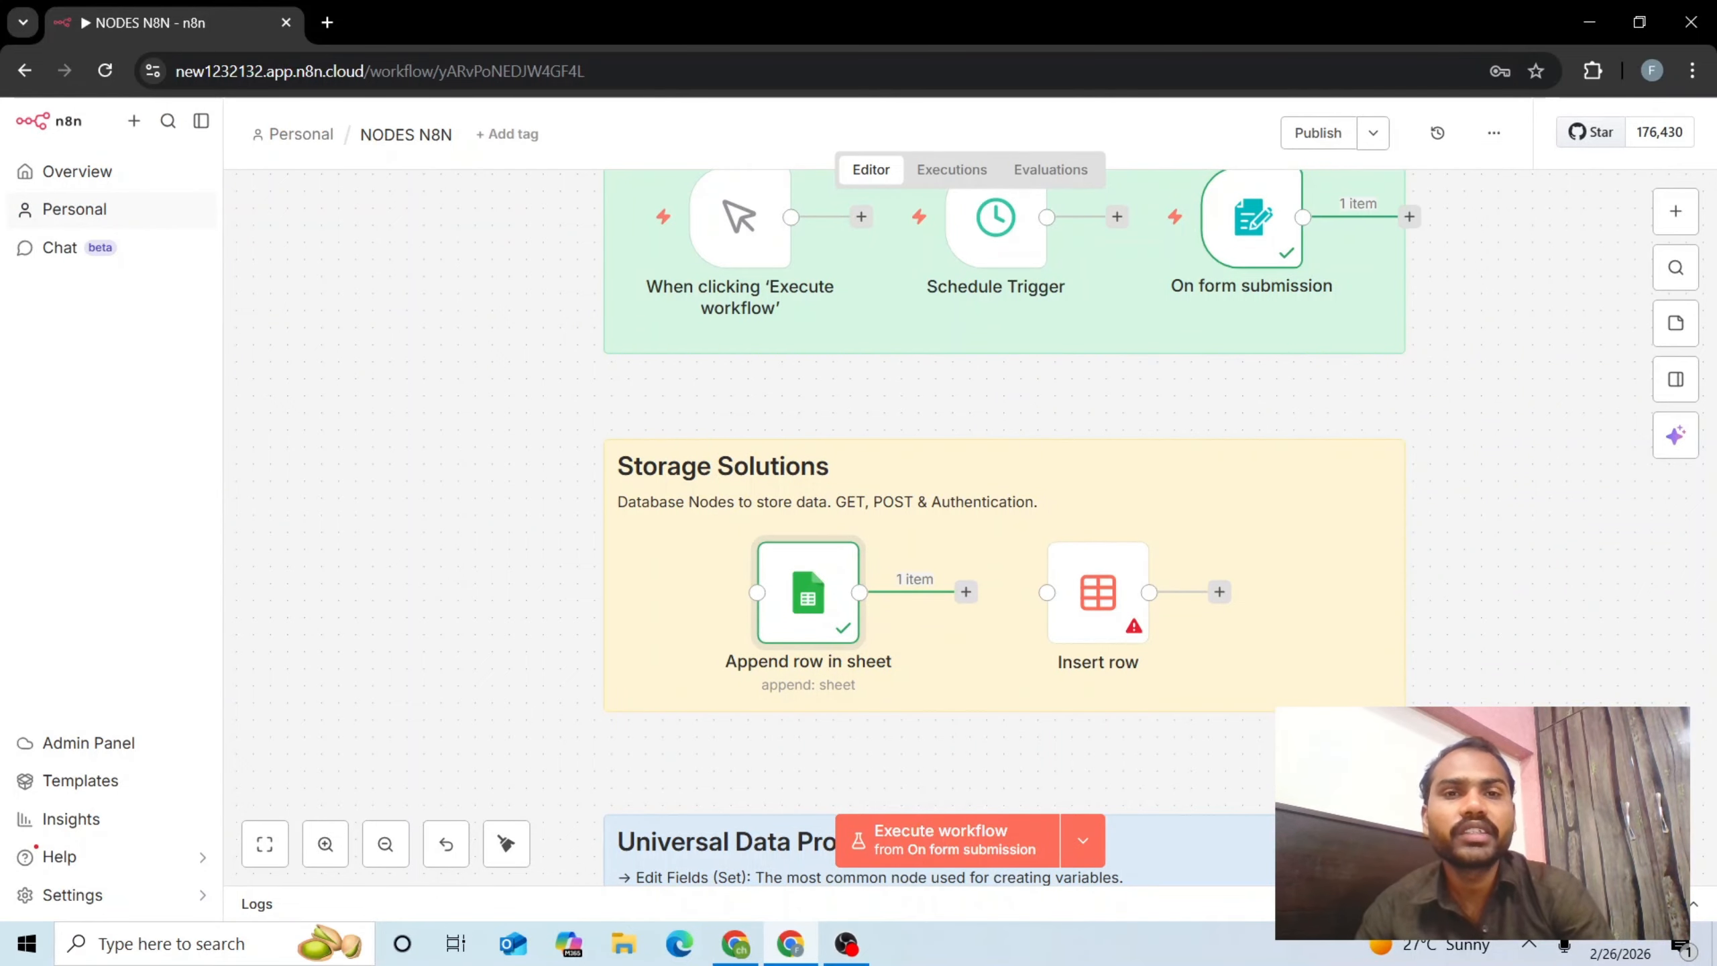
# Create a new data table named Test from scratch for the Insert row node
pyautogui.click(1100, 602)
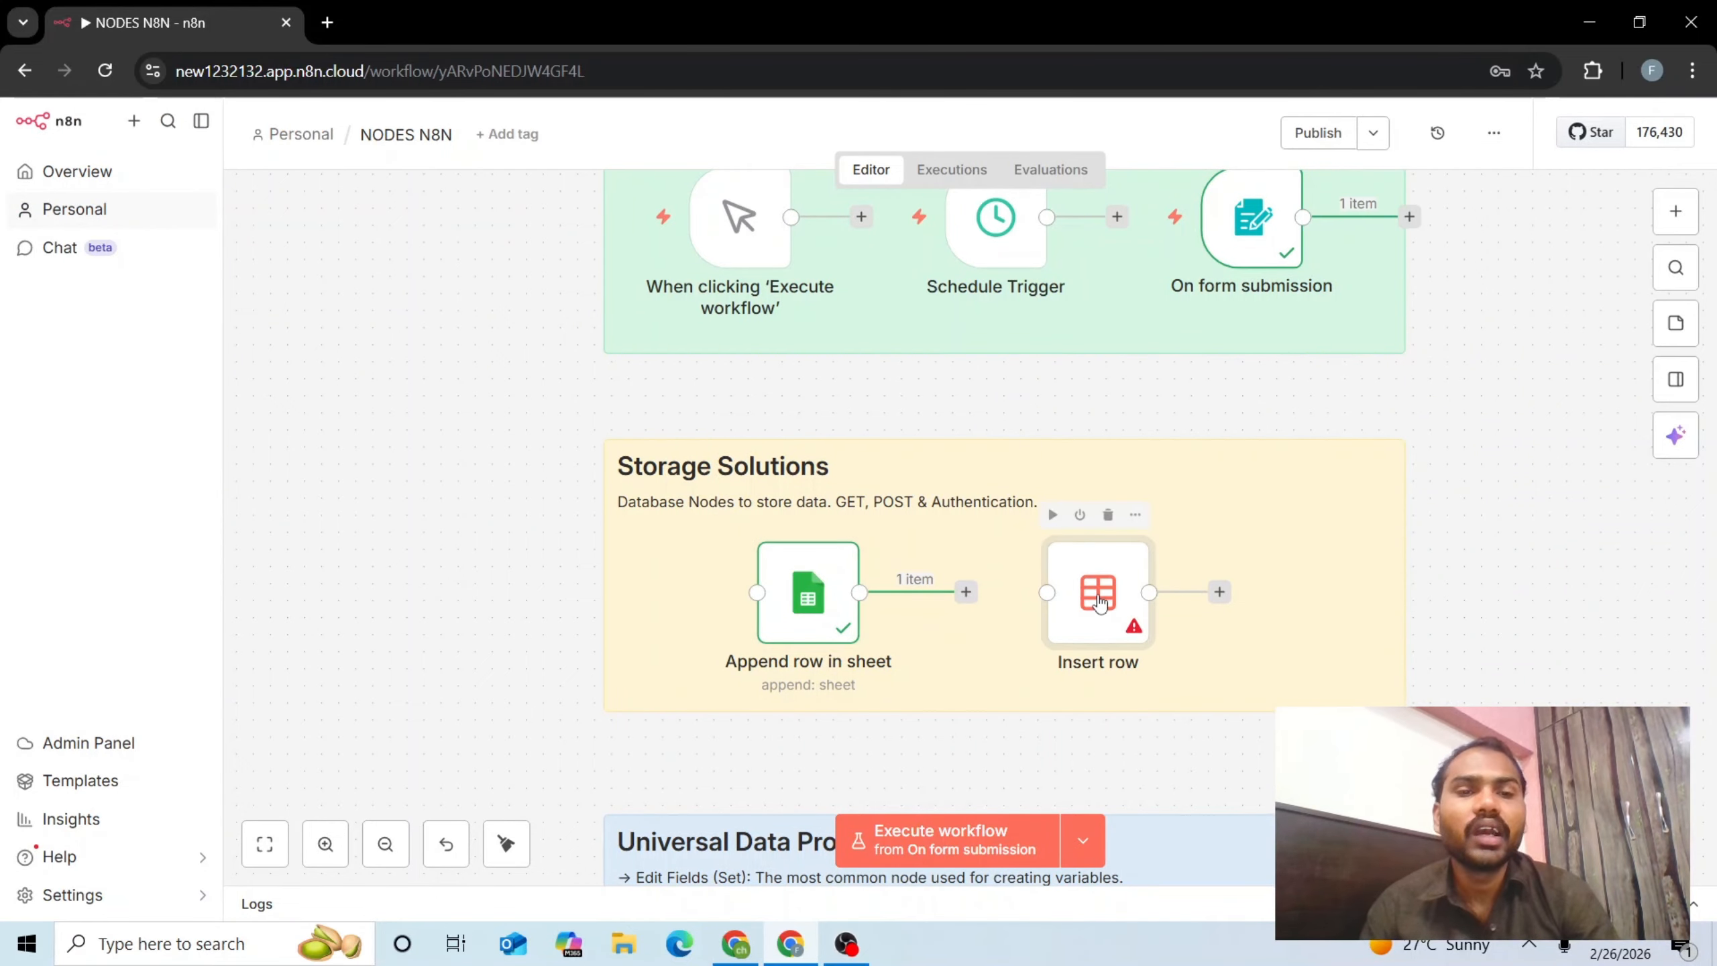
pyautogui.doubleClick(1100, 601)
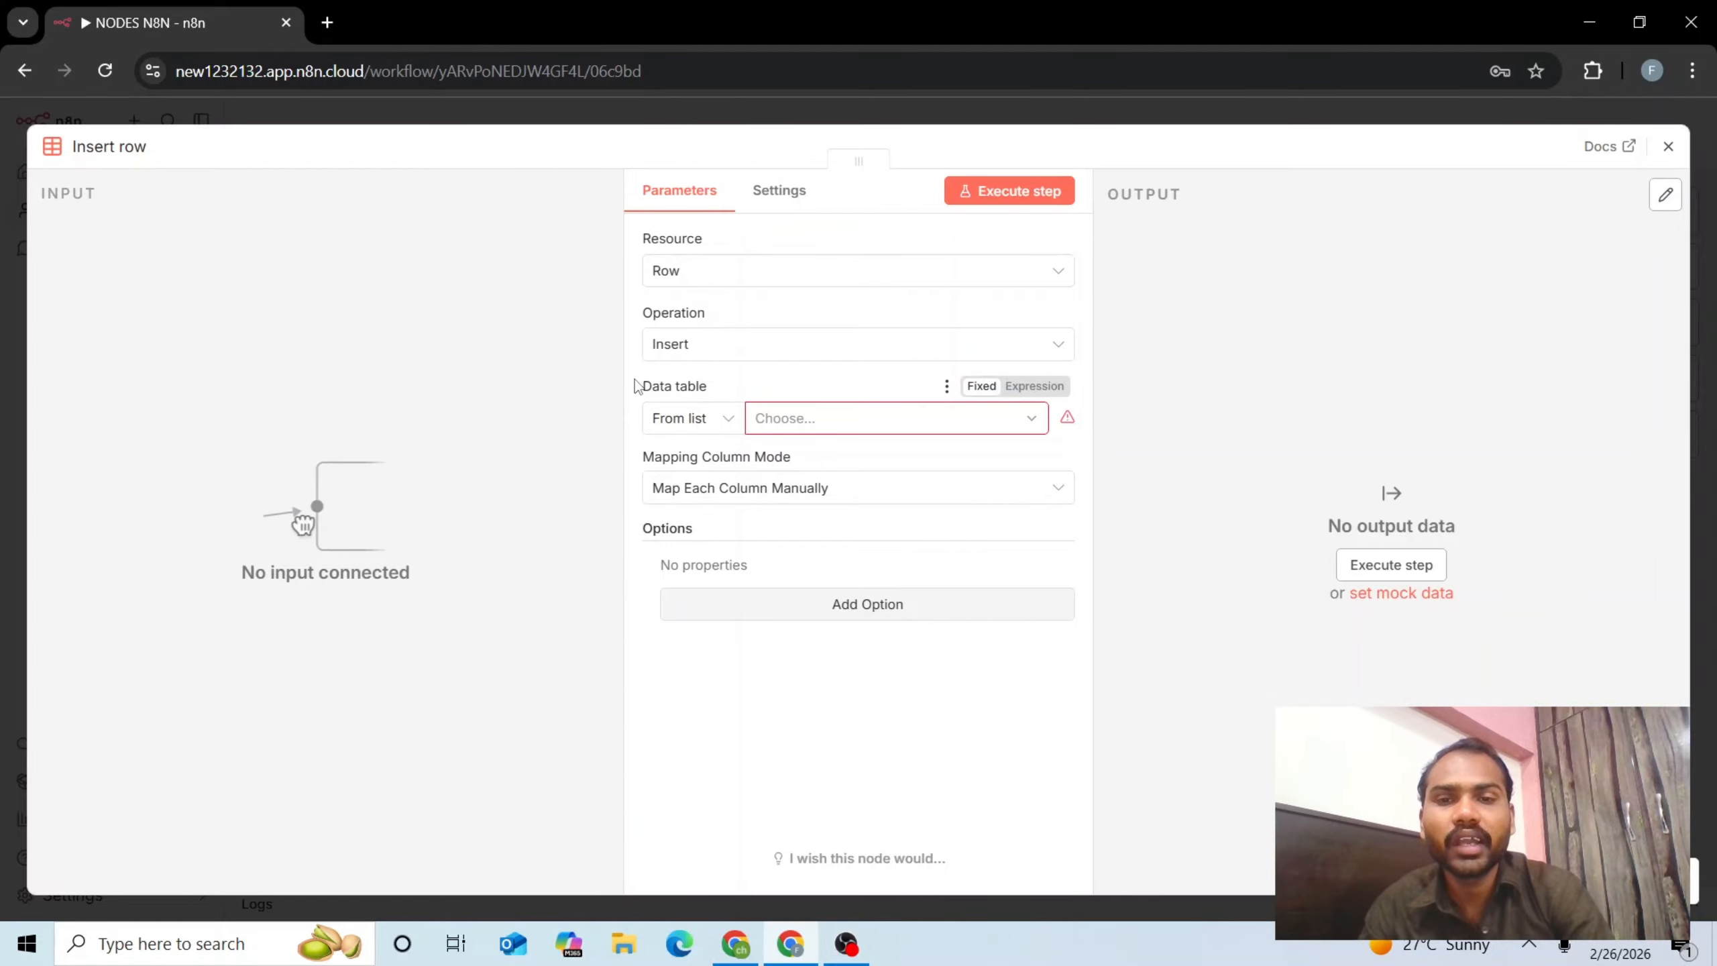
pyautogui.click(852, 418)
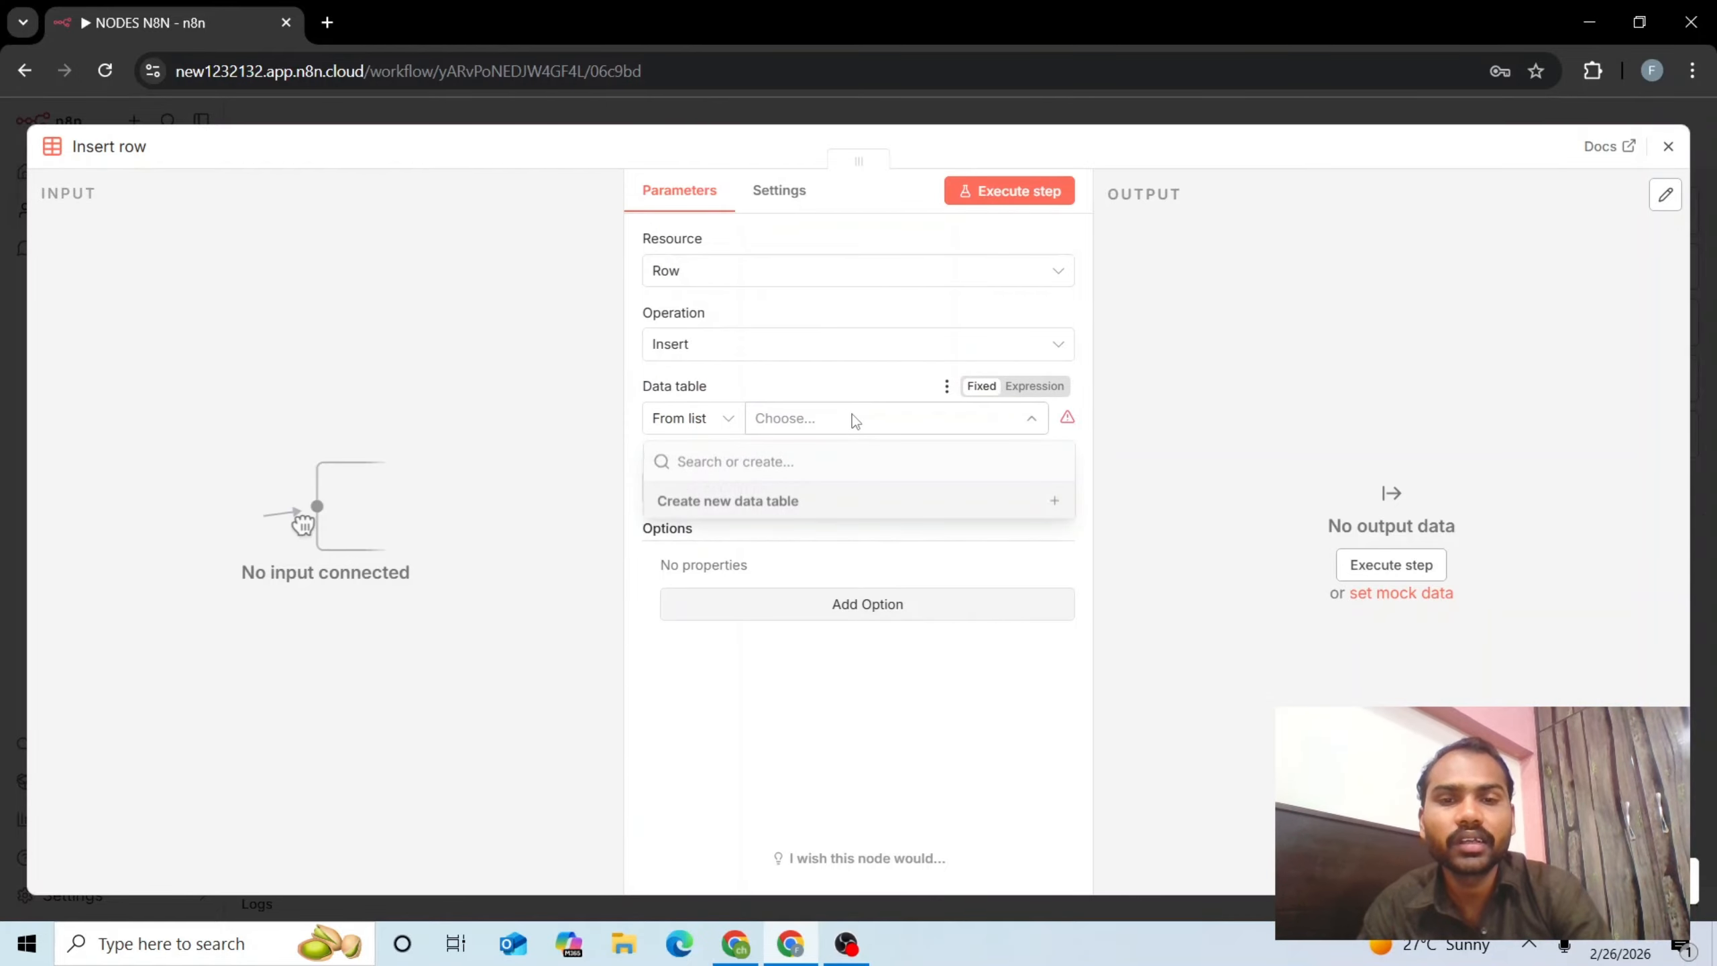
pyautogui.click(810, 500)
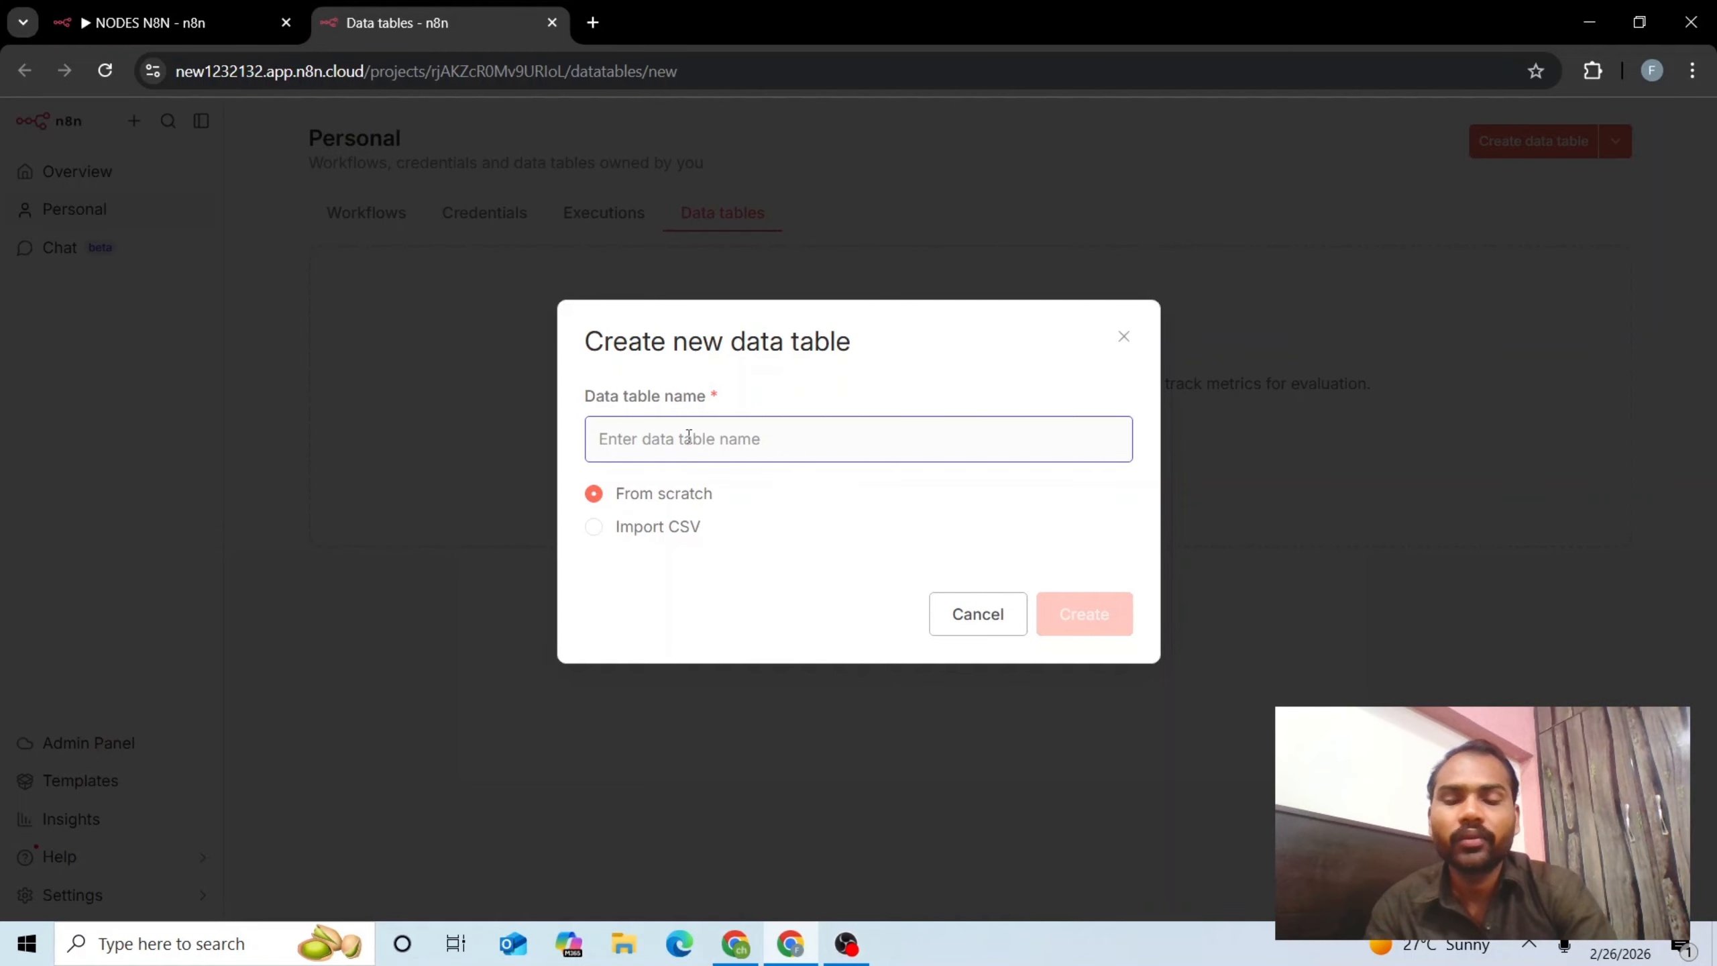
pyautogui.write('Test')
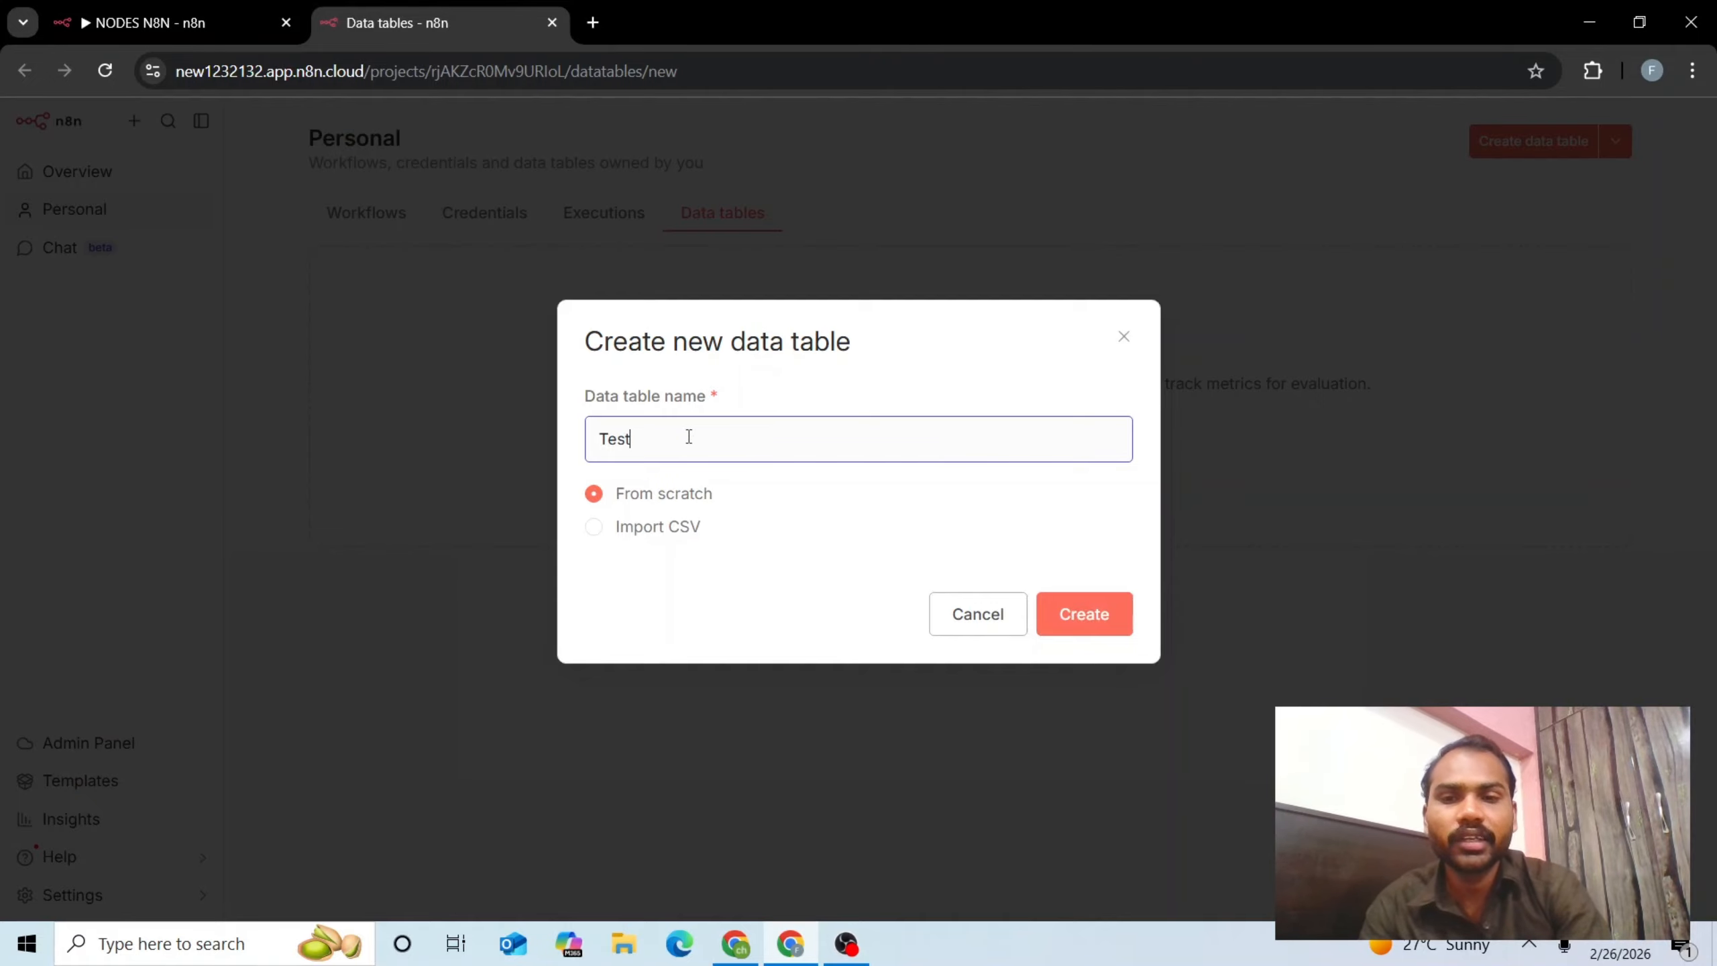
pyautogui.click(1085, 615)
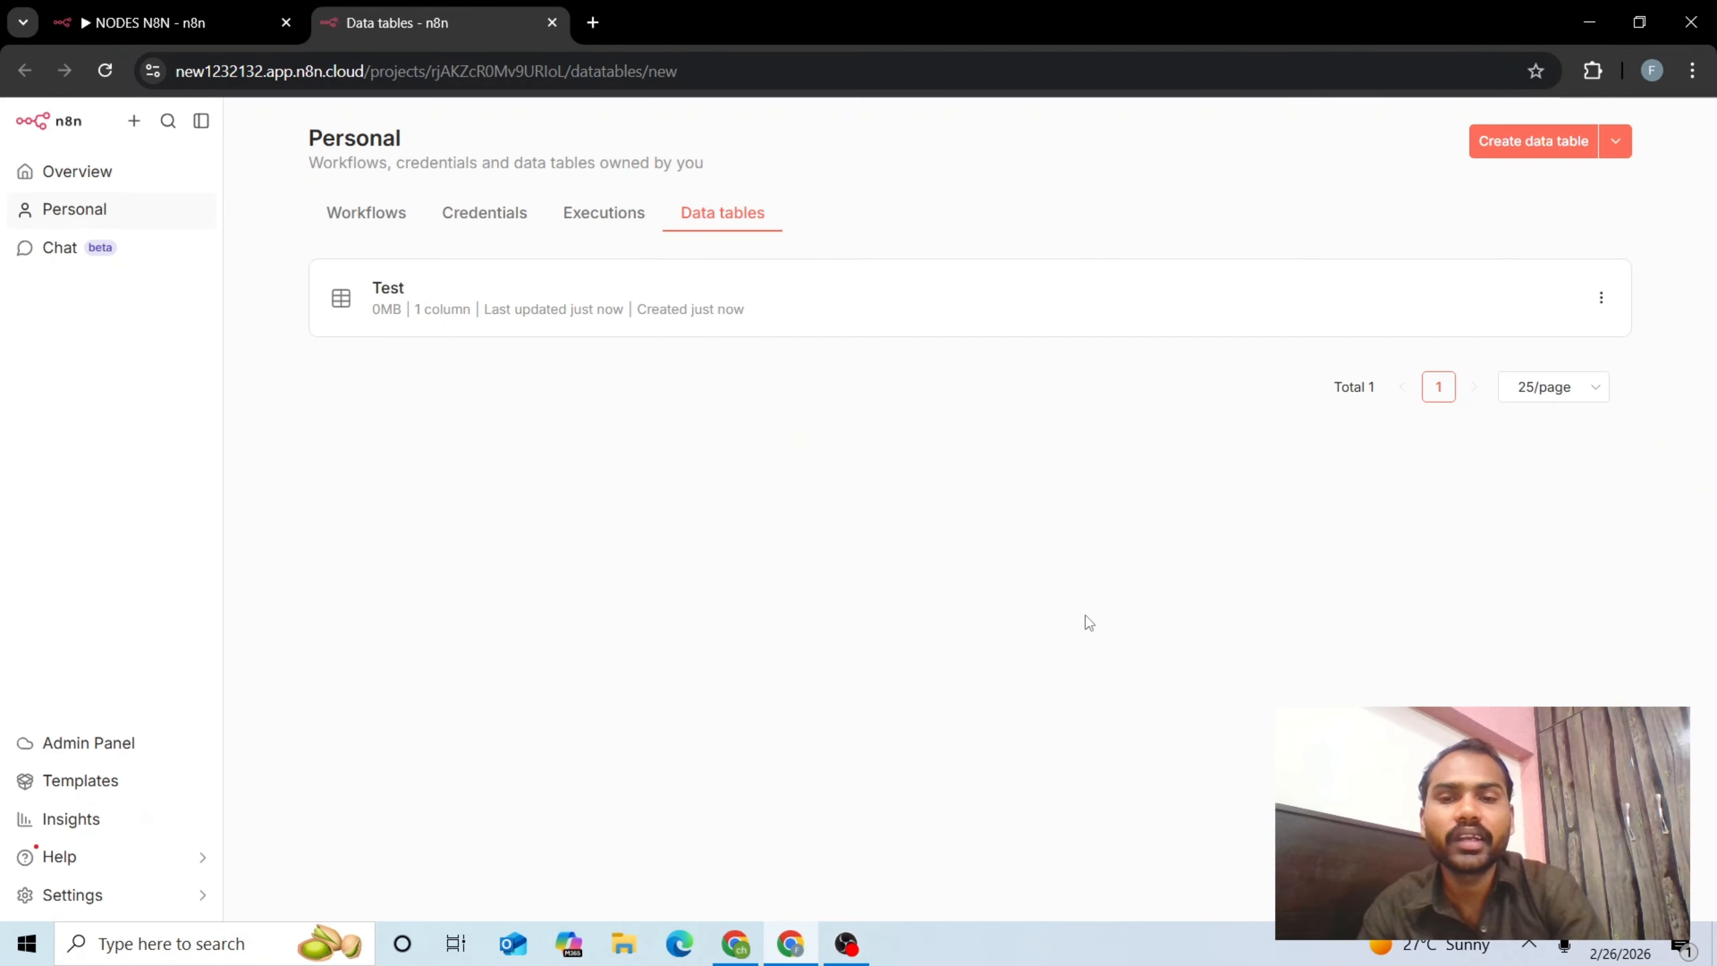
# Add a row and a string column named ADDRESS to the Test data table
pyautogui.click(946, 313)
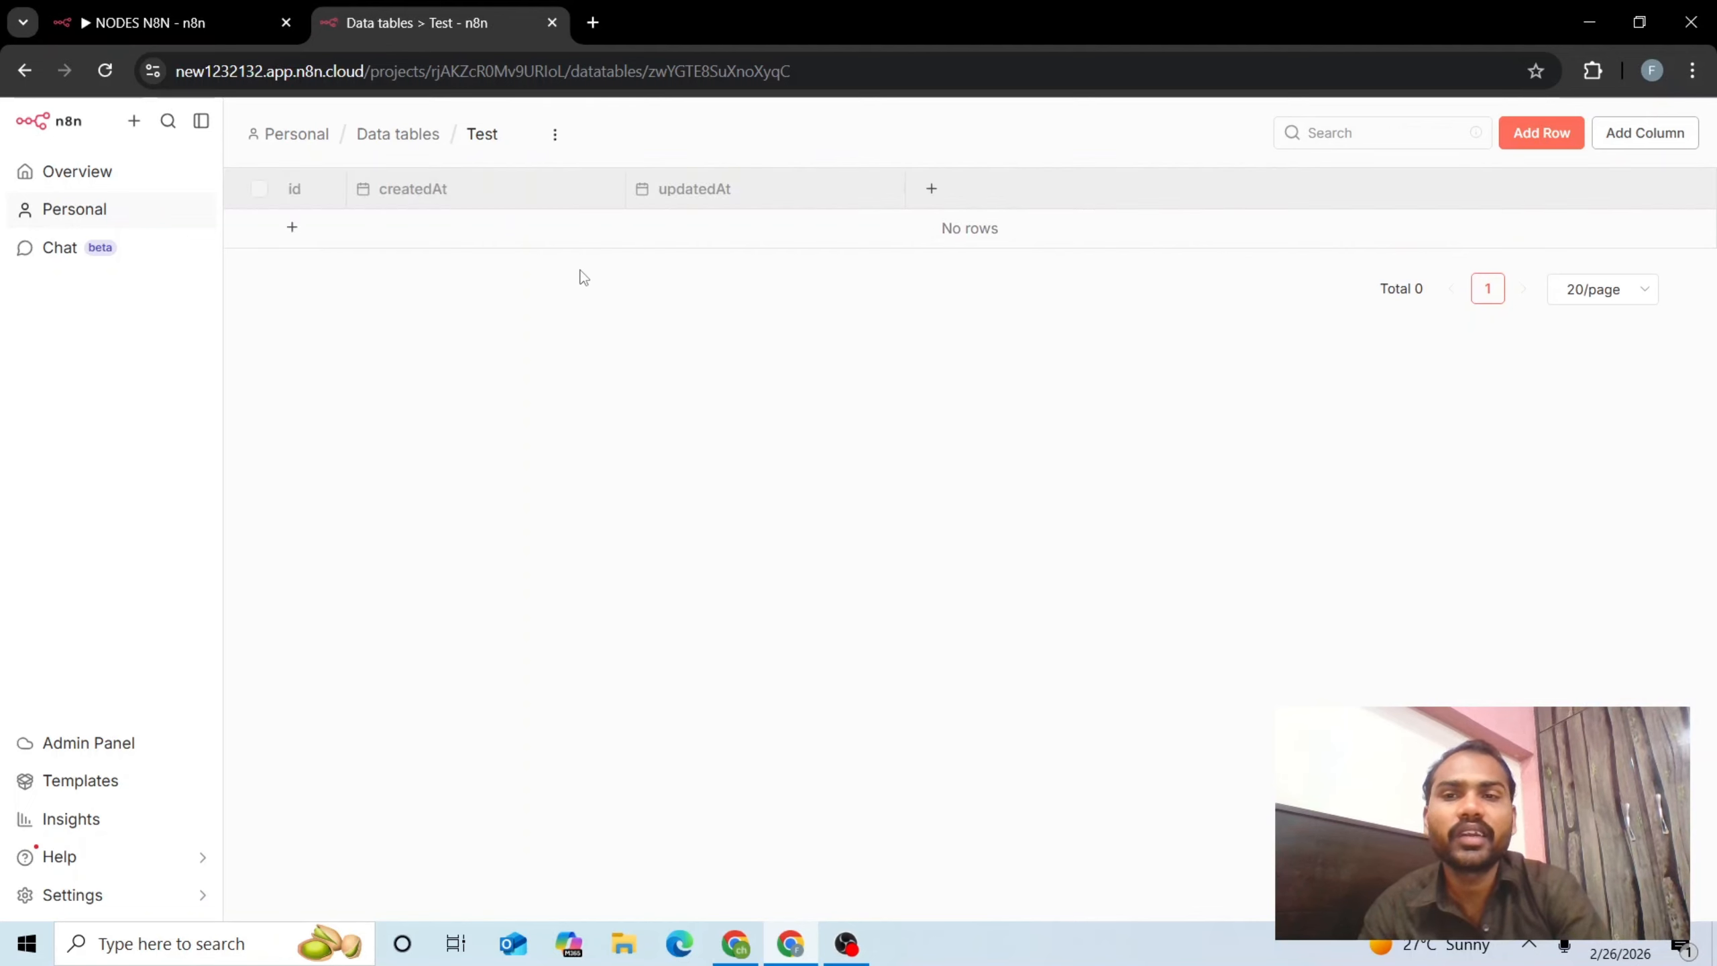
pyautogui.click(292, 226)
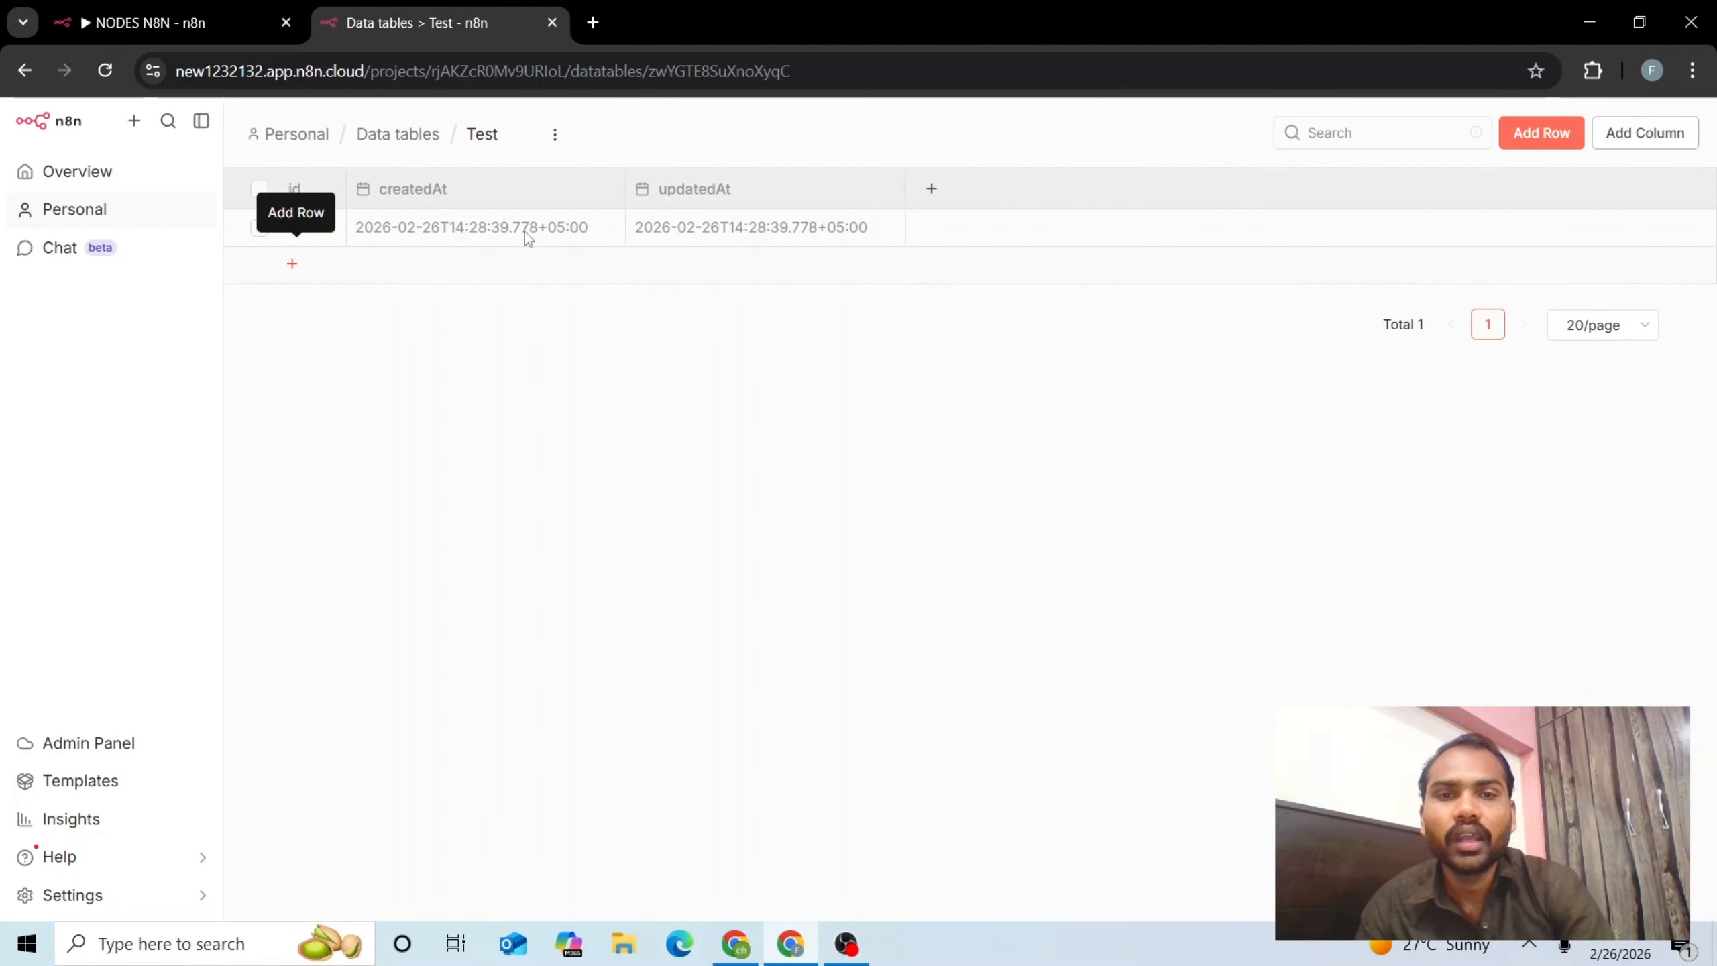
pyautogui.click(933, 190)
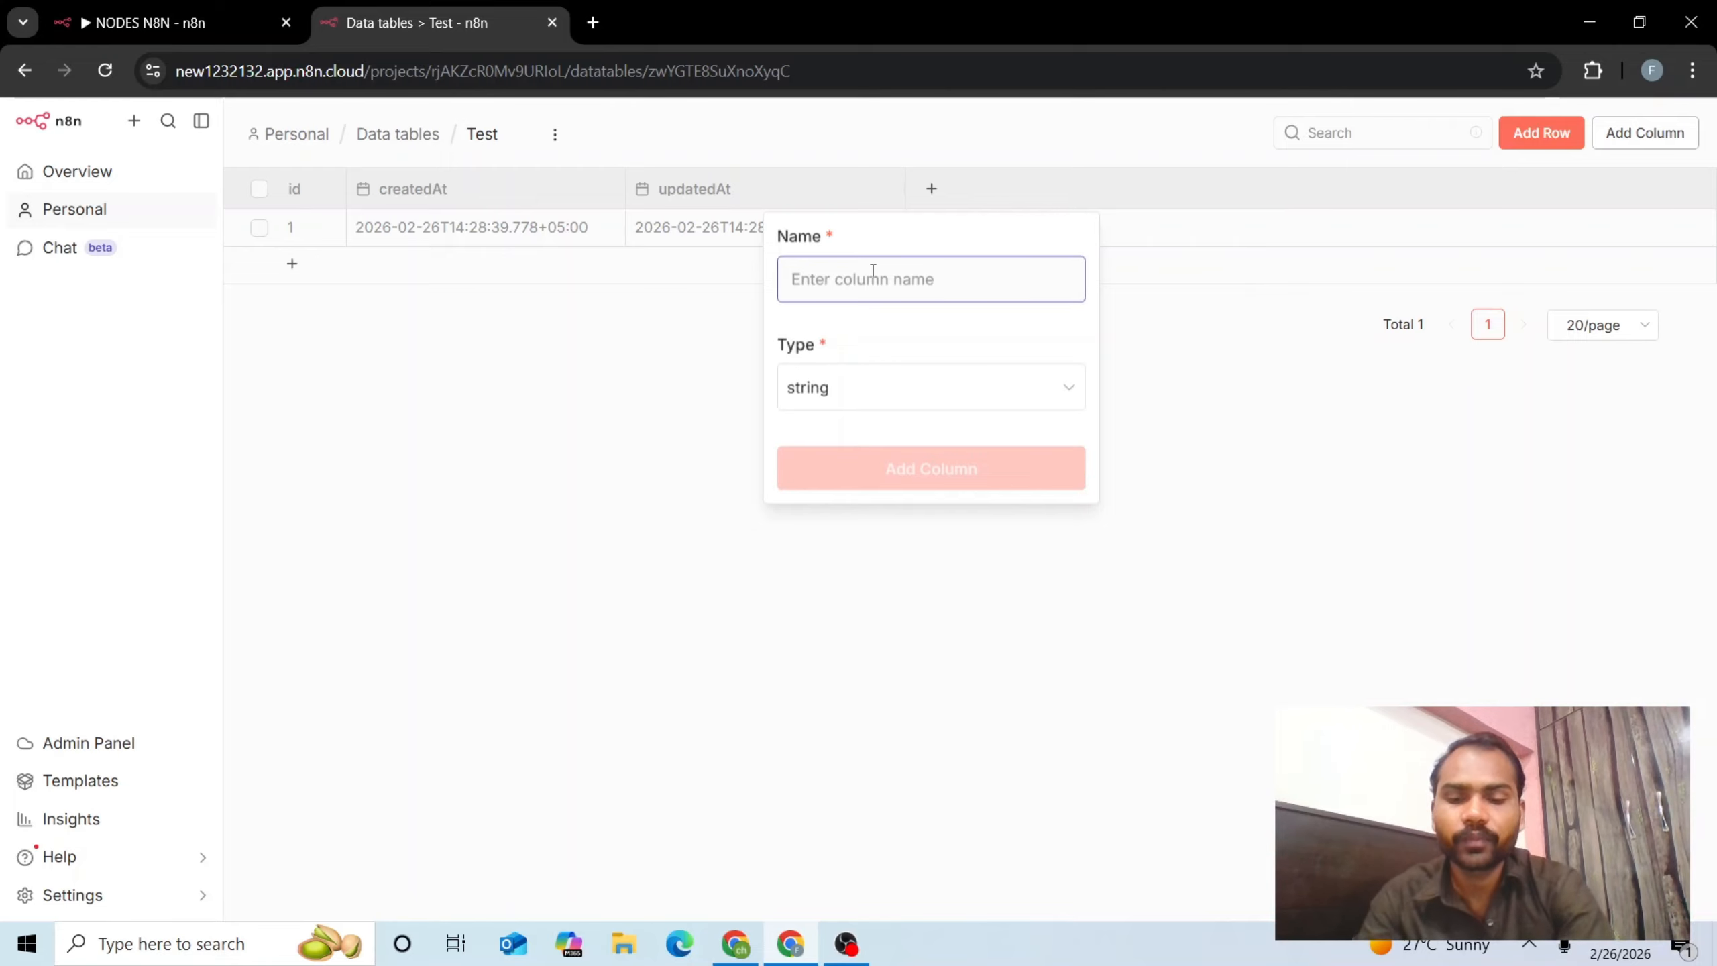
pyautogui.write('A')
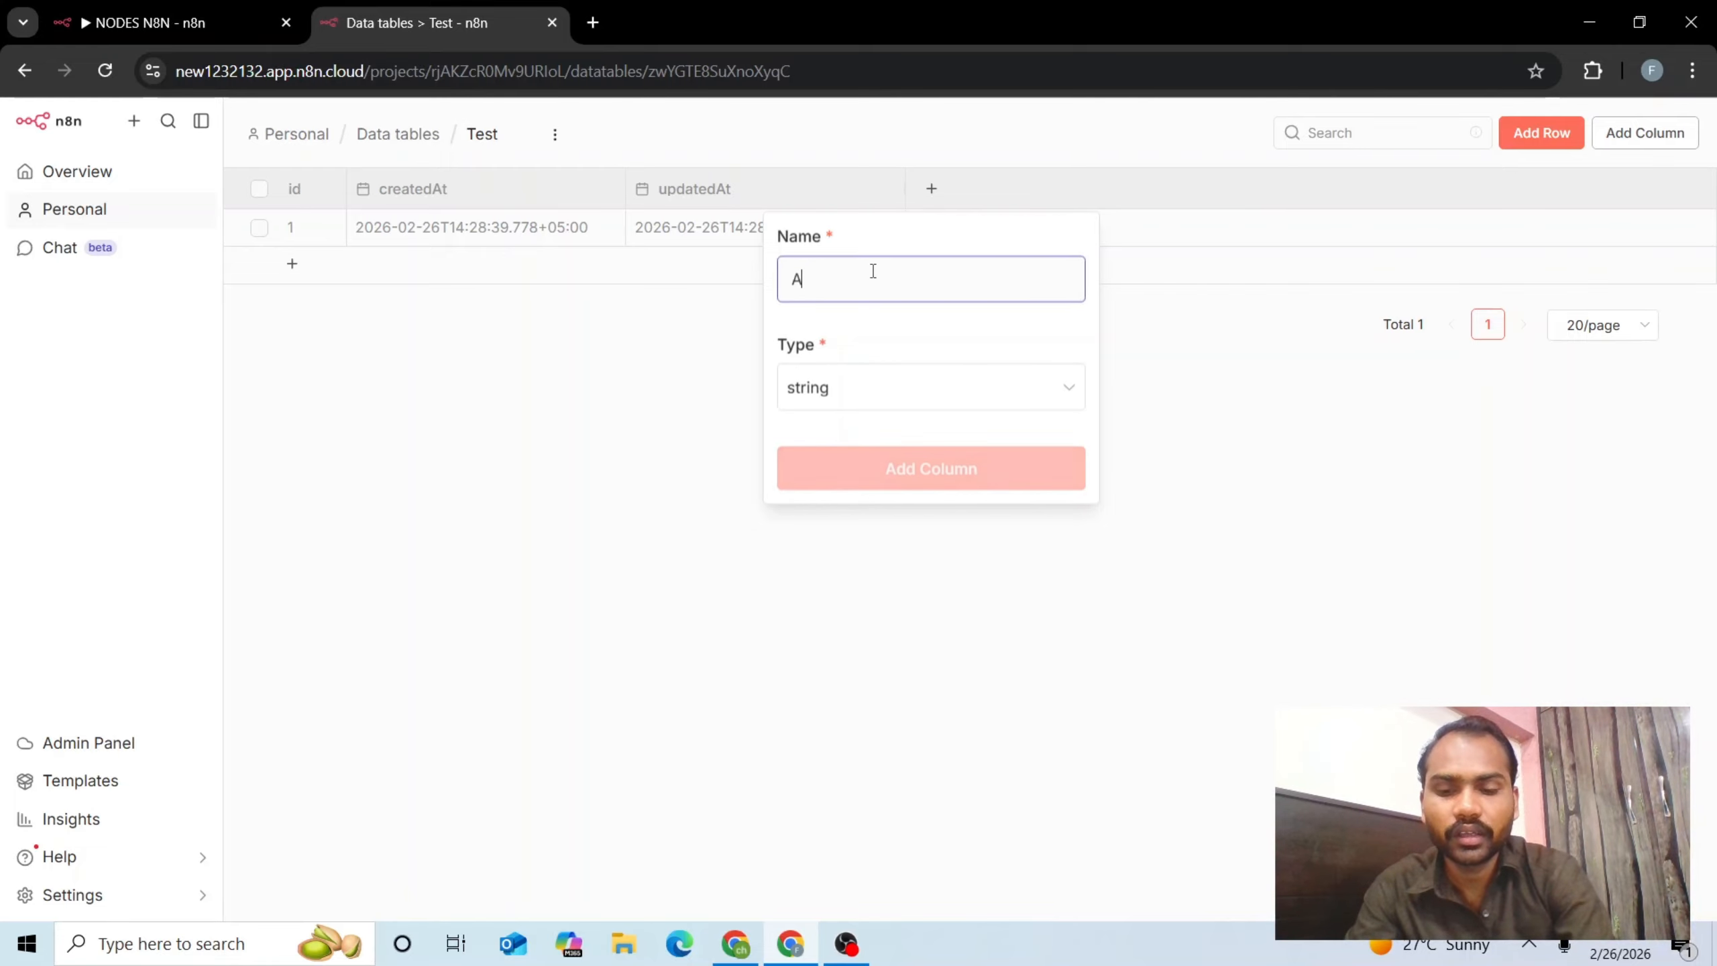
pyautogui.write('DDRESS')
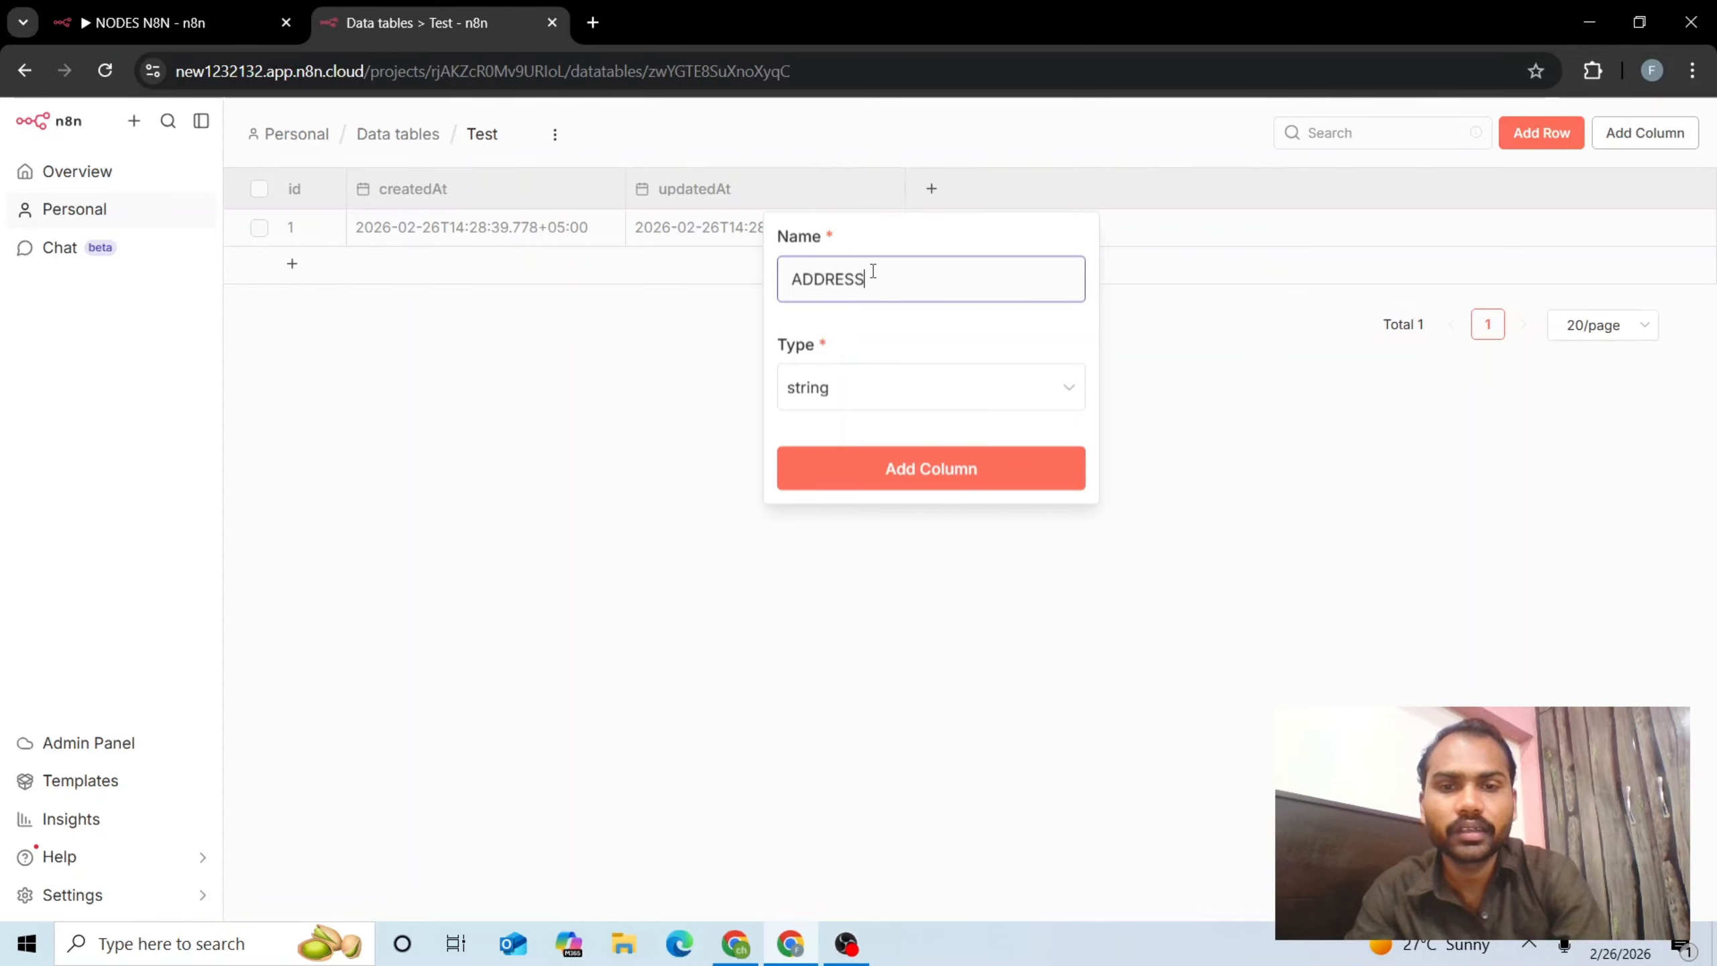
pyautogui.click(820, 452)
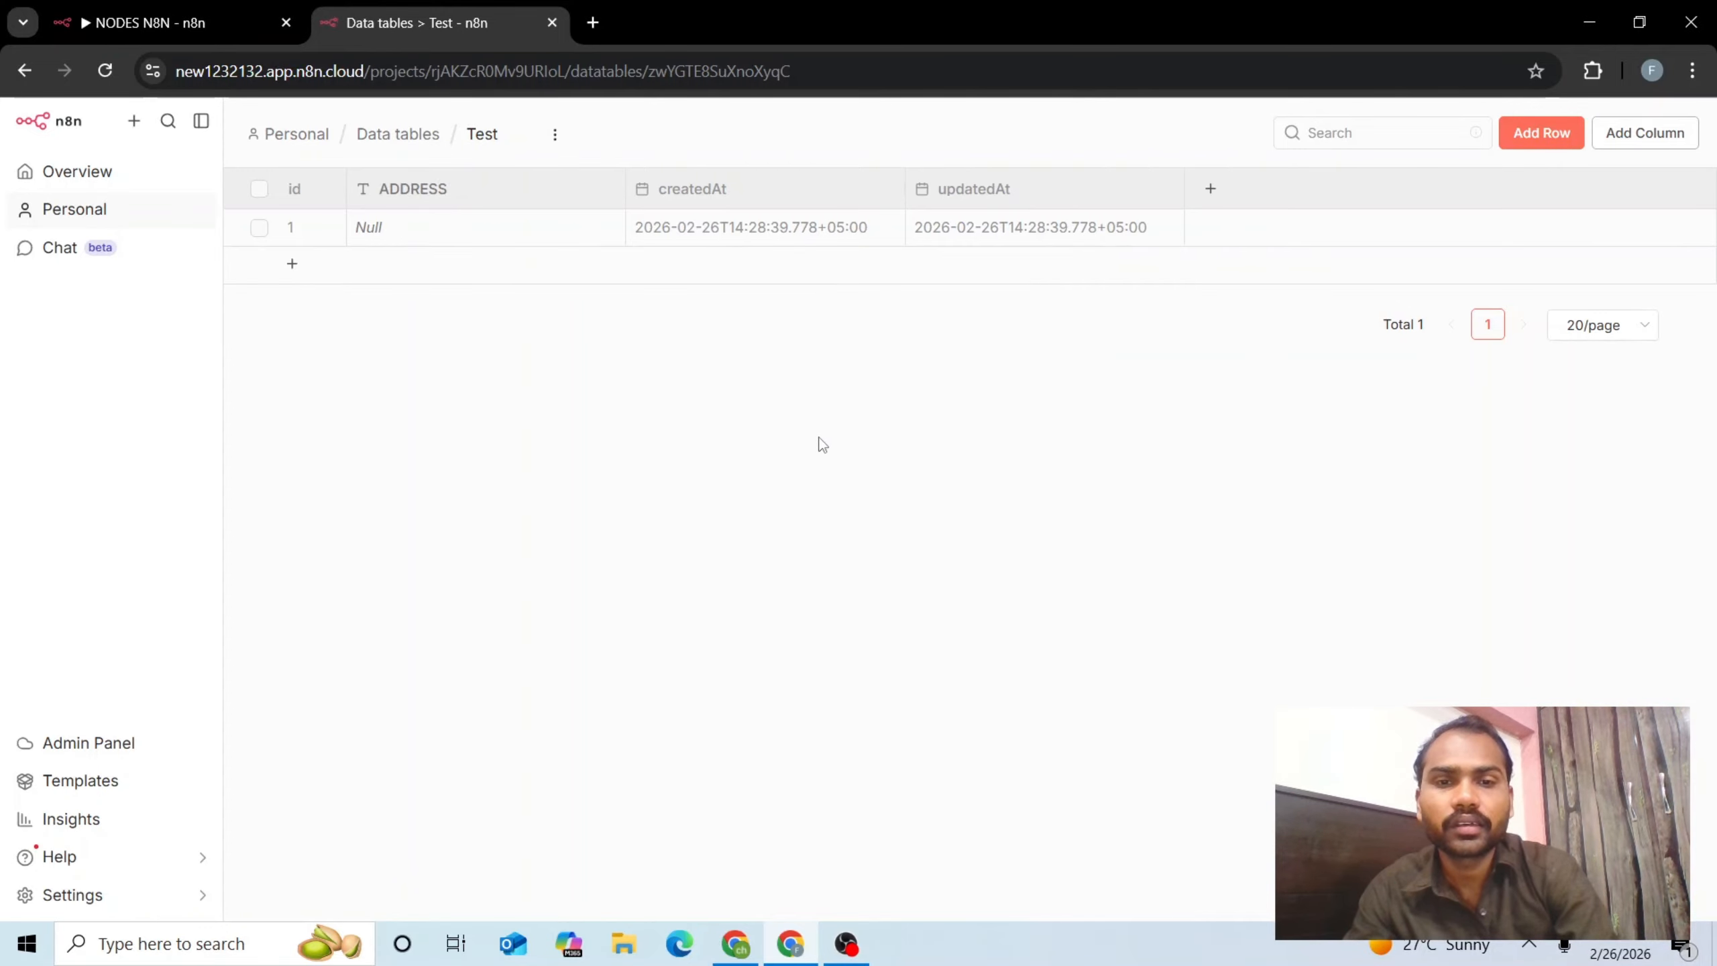
# Return to the workflow, execute the Insert row node on the Test table with ADDRESS left empty, and check its output
pyautogui.click(253, 20)
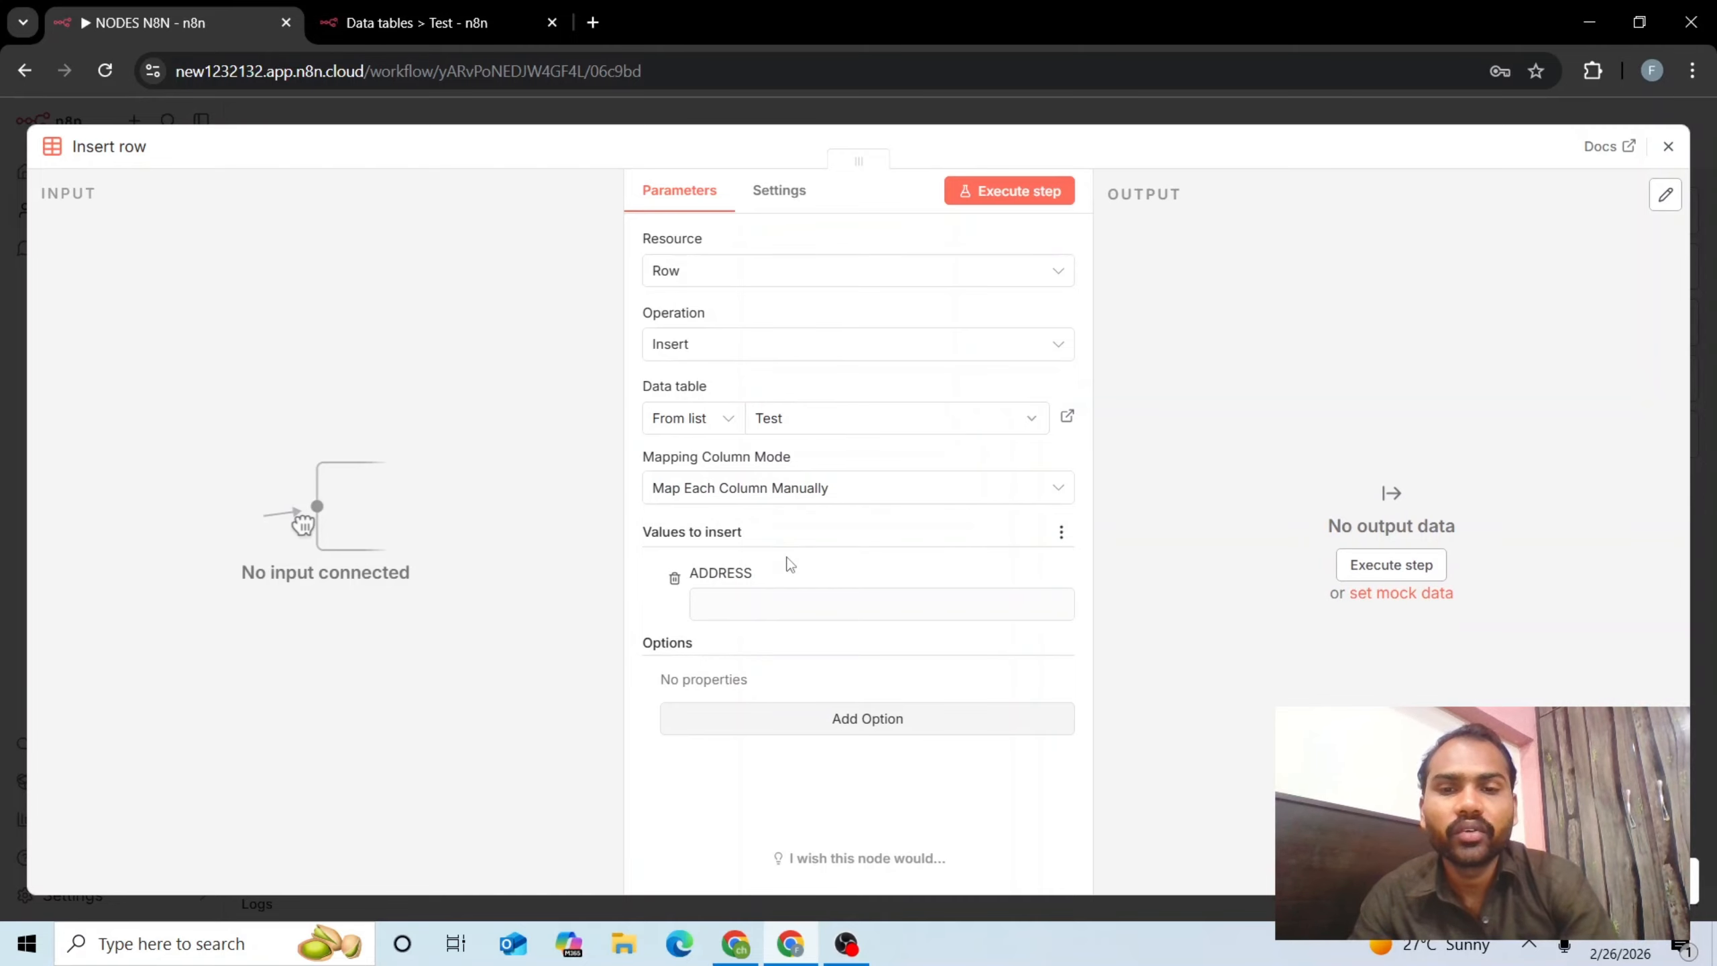
pyautogui.moveTo(638, 536); pyautogui.dragTo(706, 575)
pyautogui.click(714, 587)
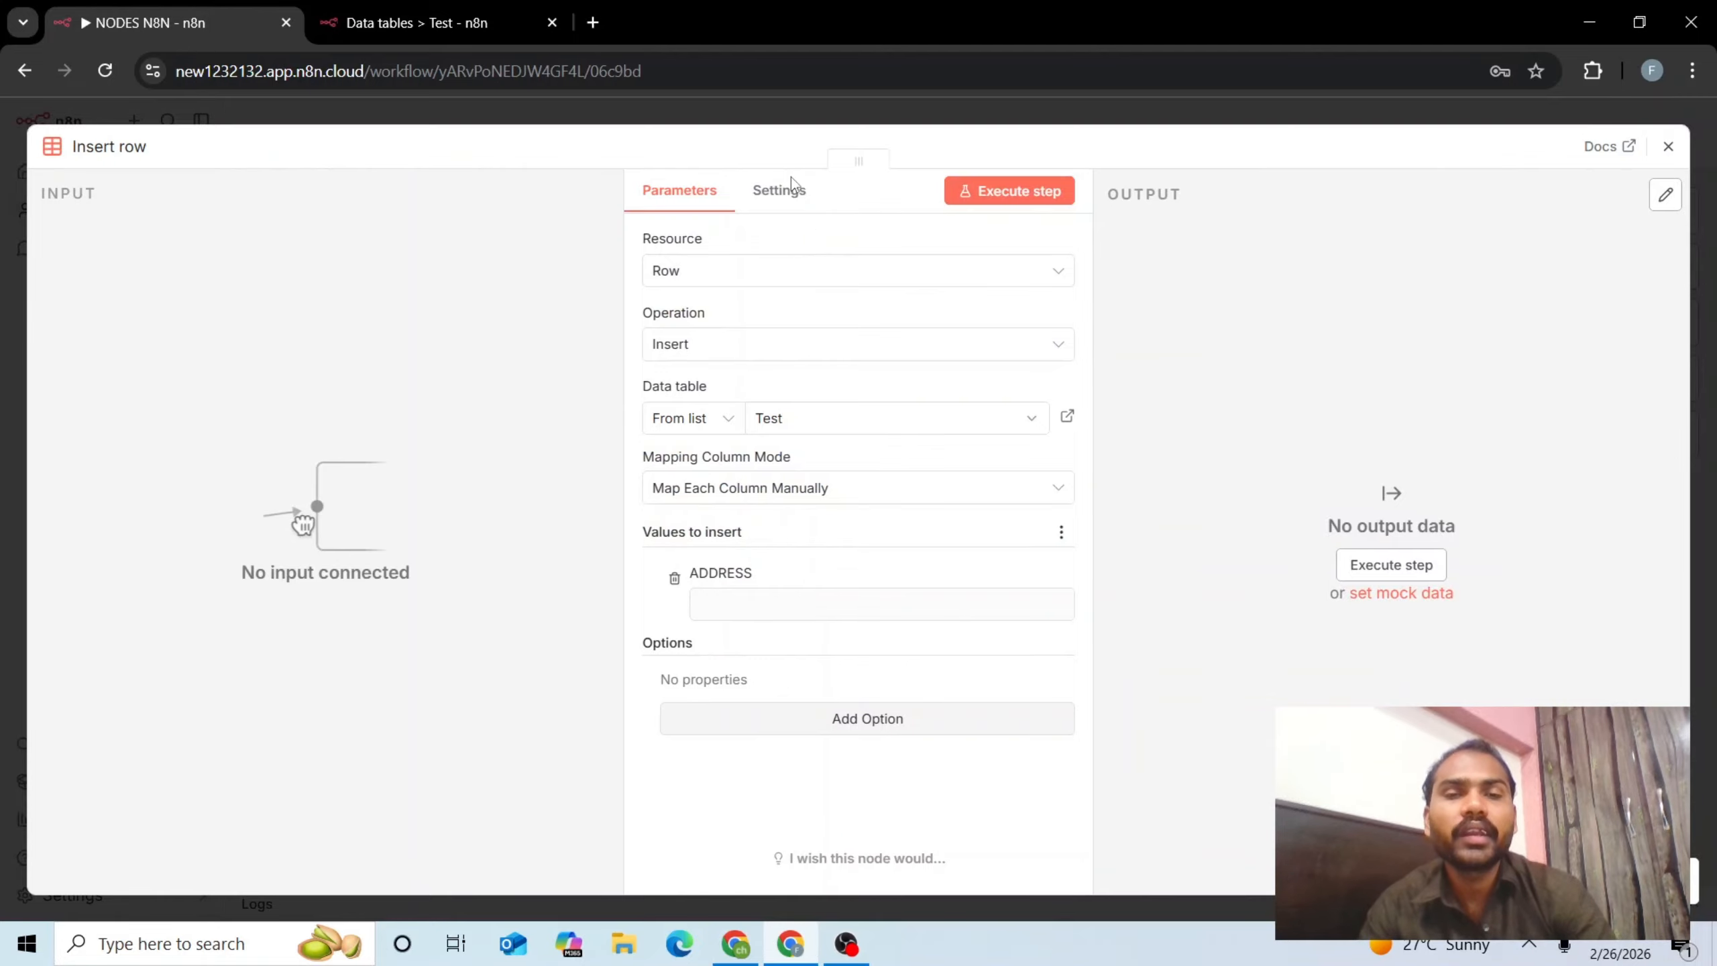
pyautogui.click(1042, 198)
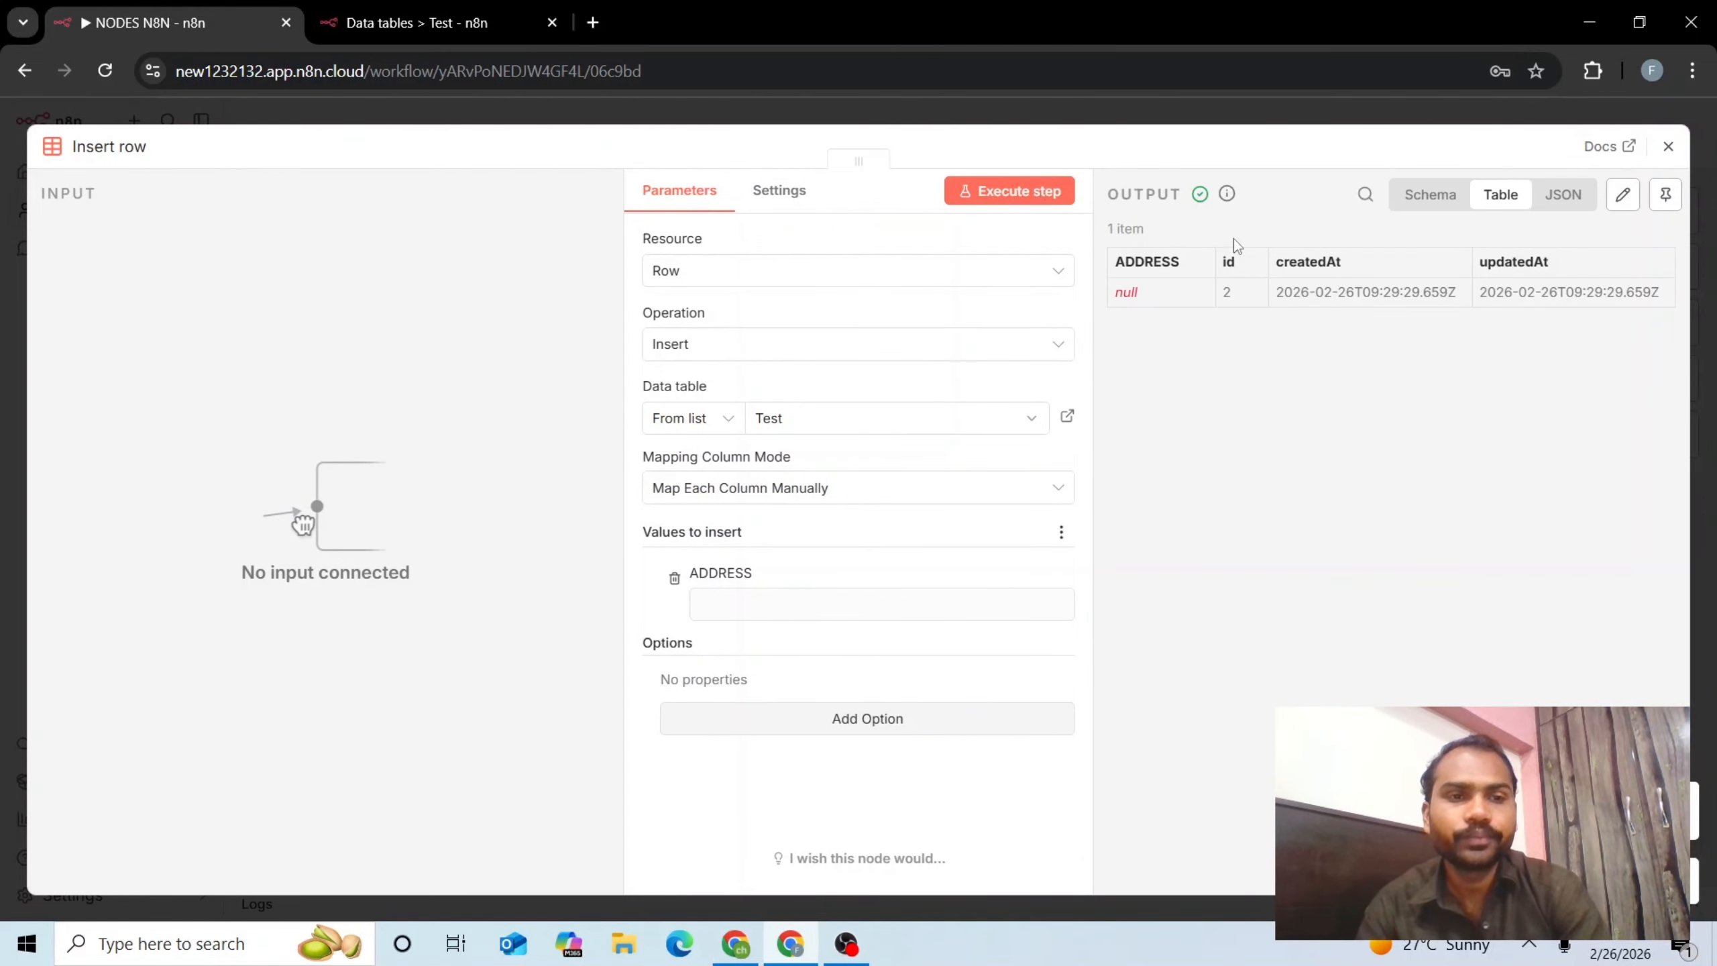
pyautogui.moveTo(1146, 296); pyautogui.dragTo(1607, 298)
pyautogui.click(1118, 286)
pyautogui.click(1479, 381)
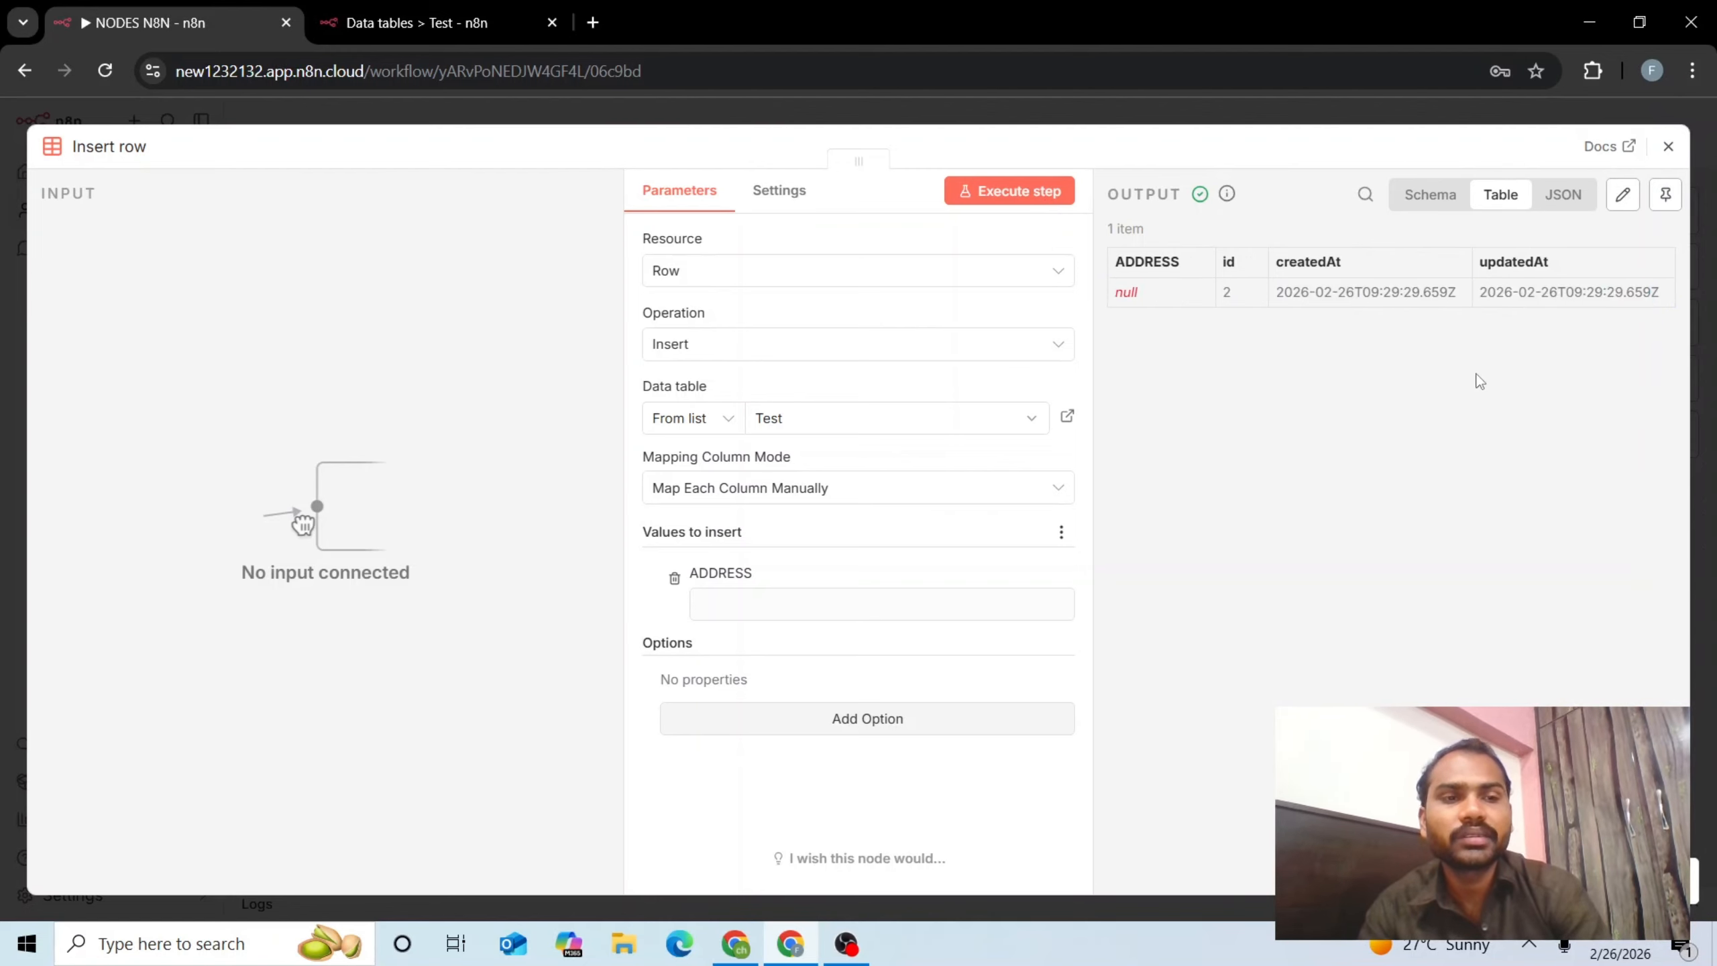
pyautogui.click(1668, 147)
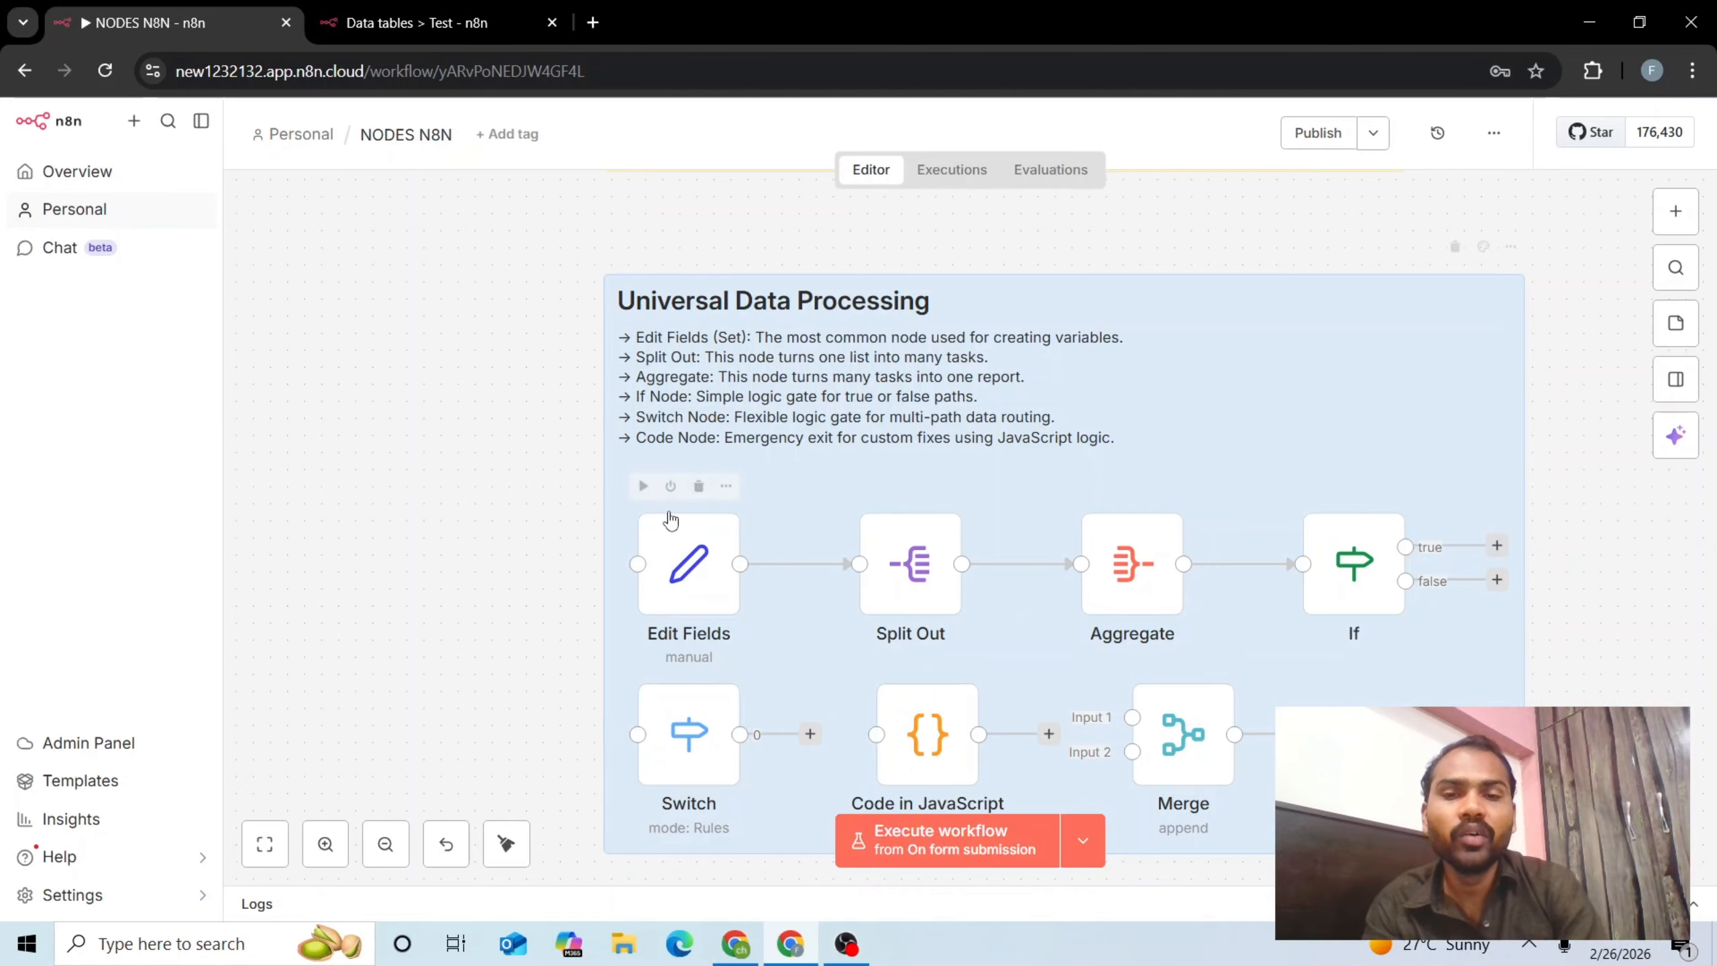
# In the Edit Fields node, re-enter the array field's name as Leads and look over its array value
pyautogui.click(665, 568)
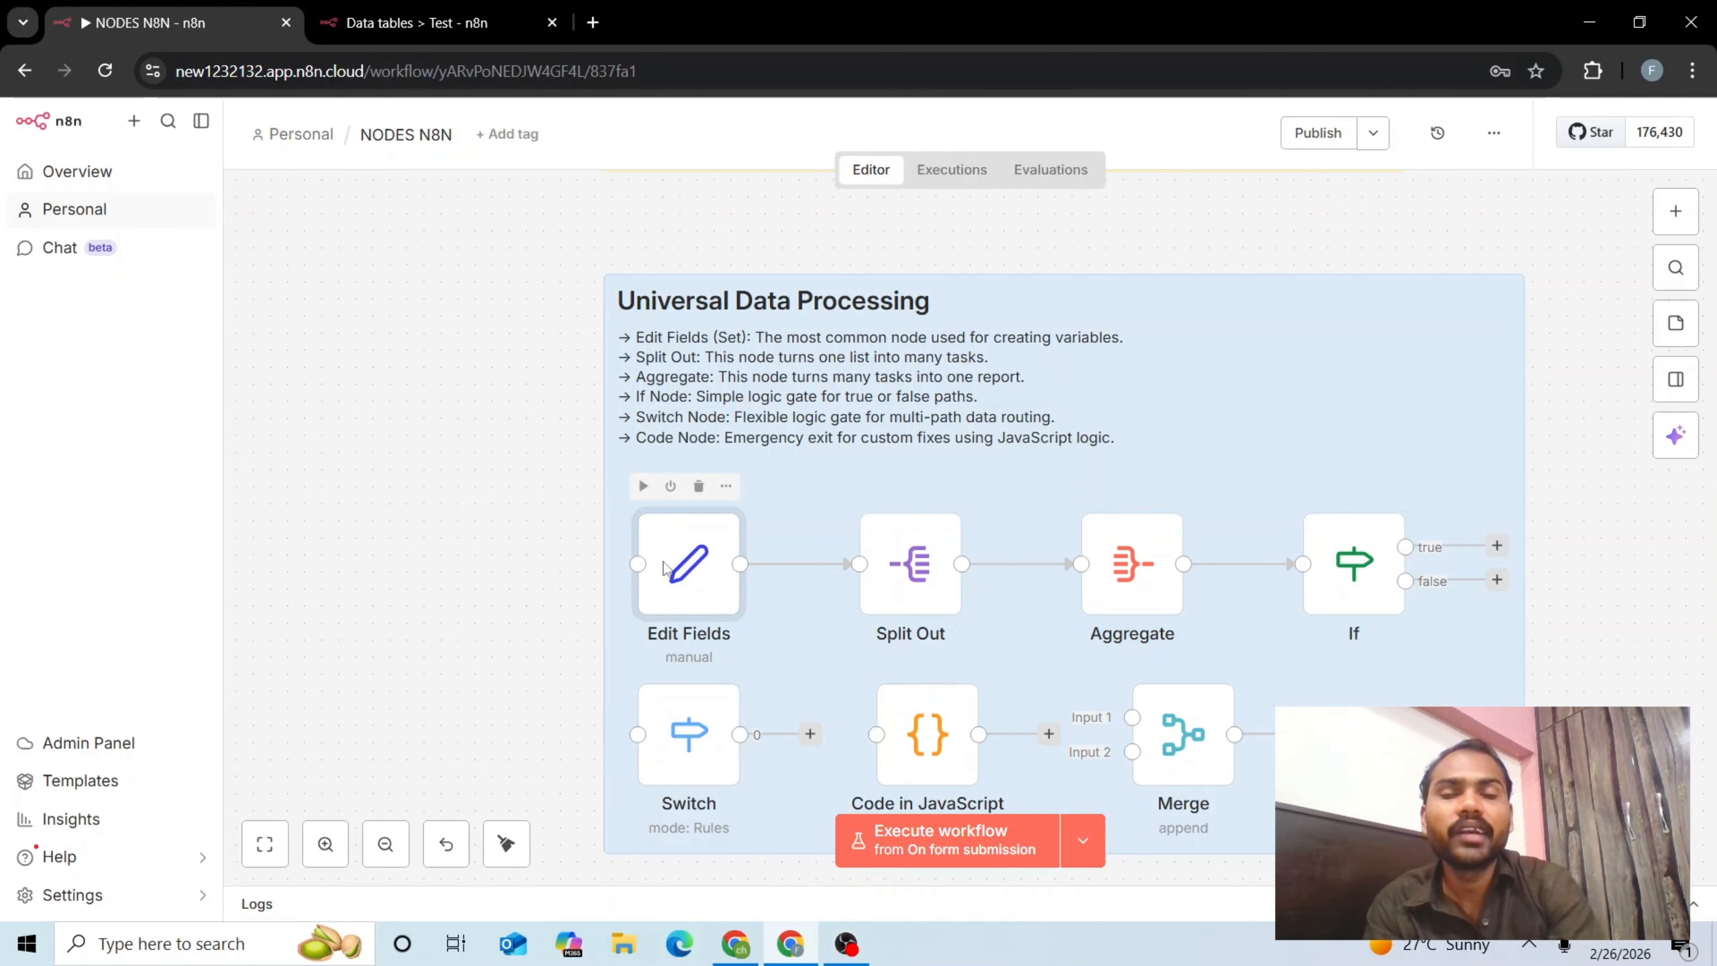
pyautogui.doubleClick(666, 568)
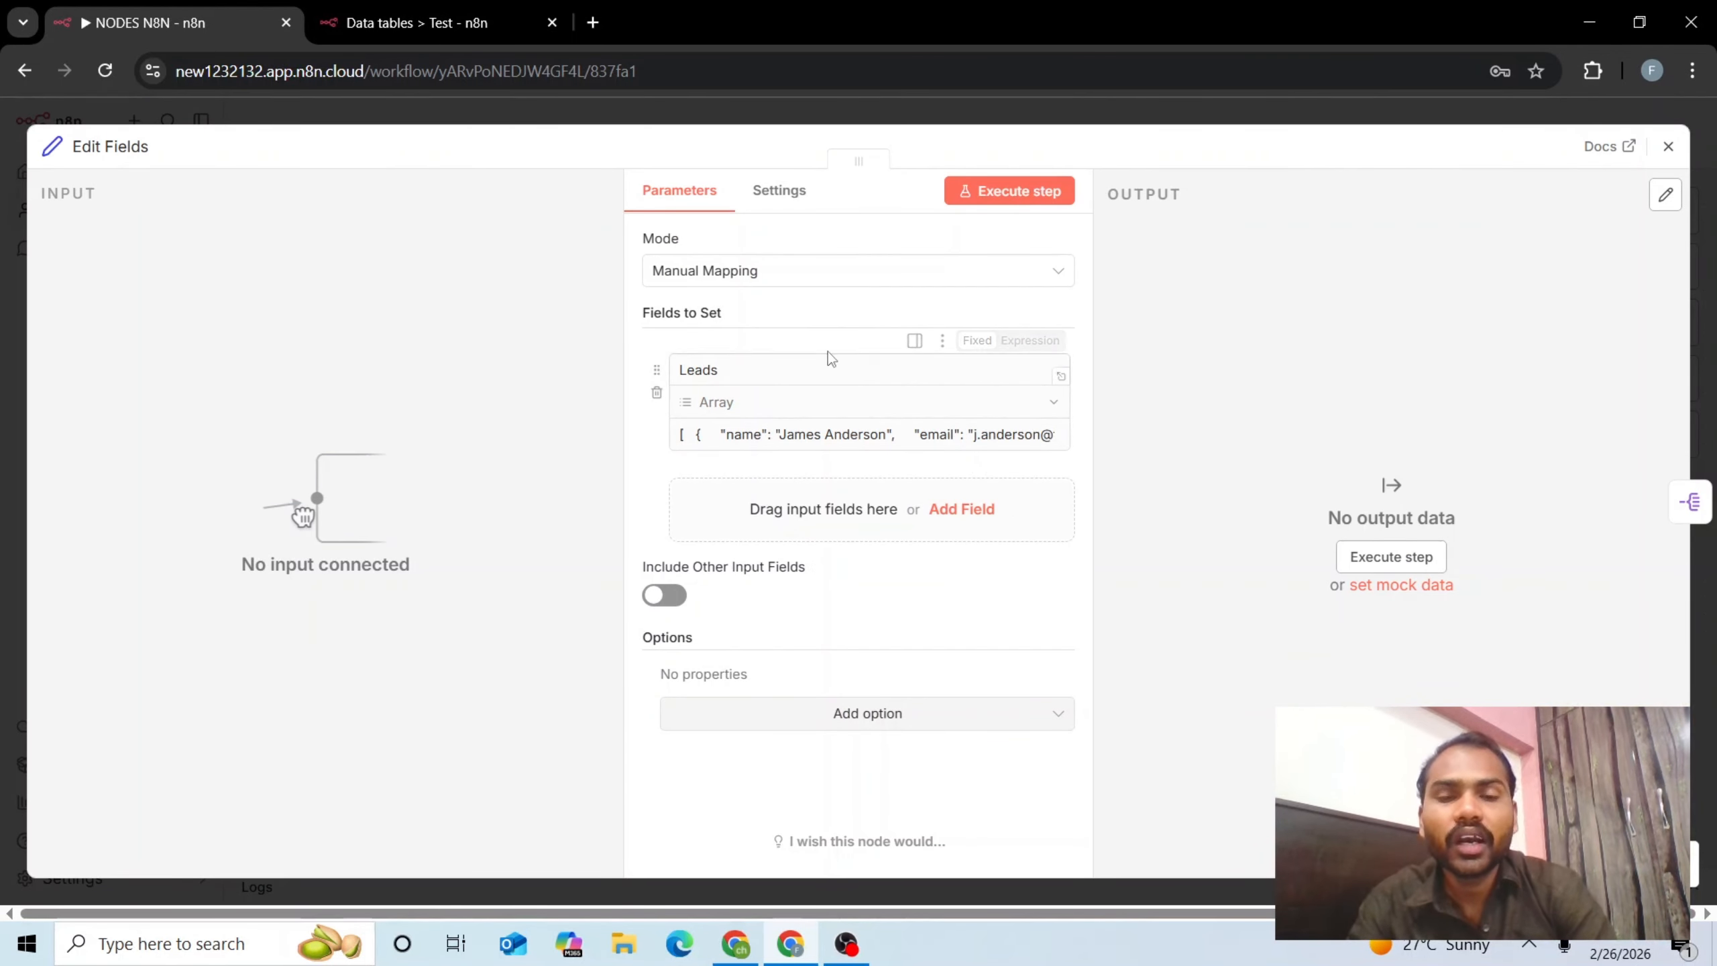
pyautogui.doubleClick(731, 370)
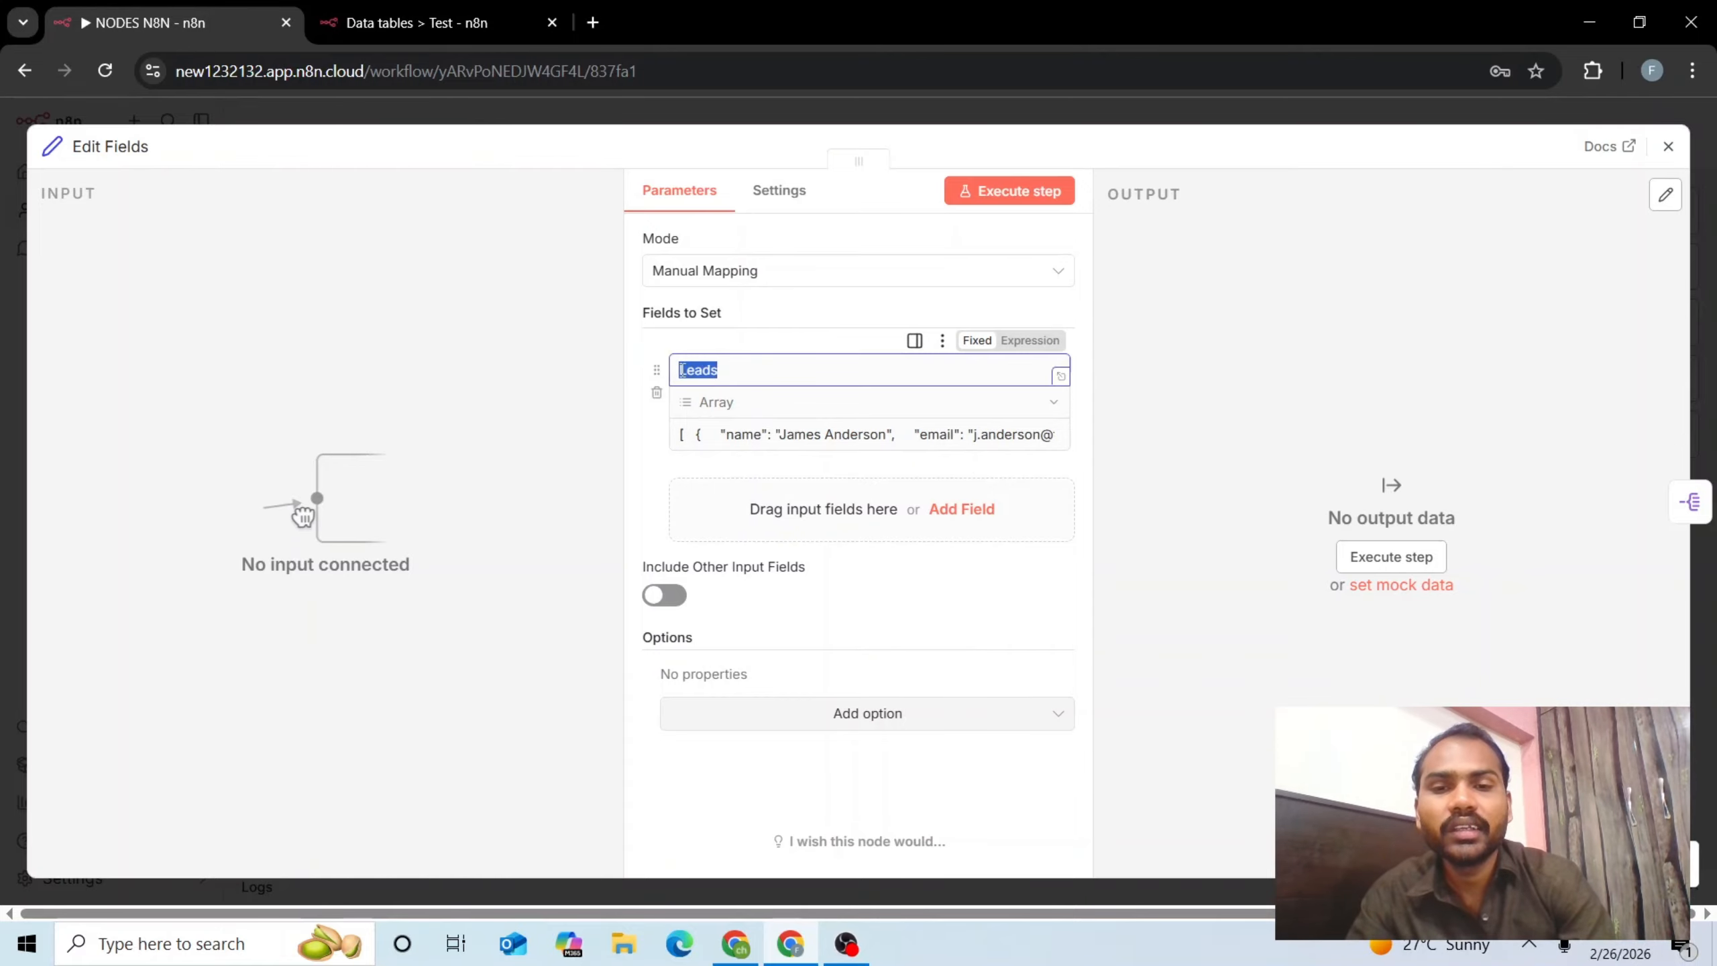
pyautogui.press('BackSpace')
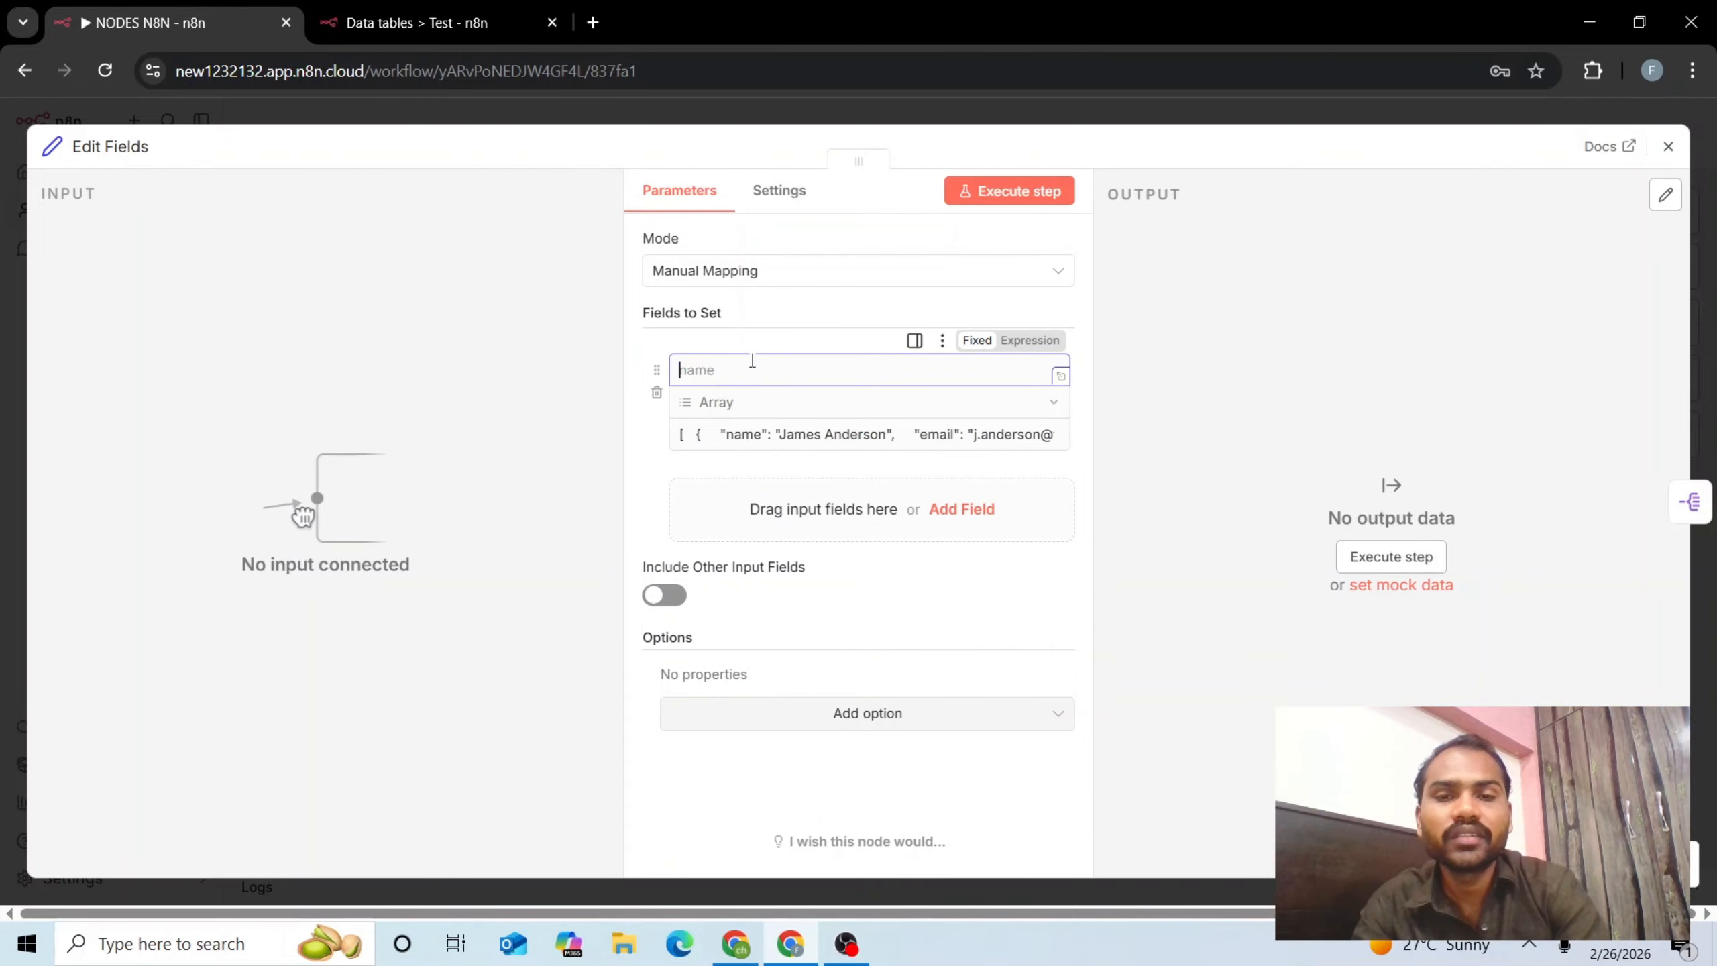
pyautogui.write('L')
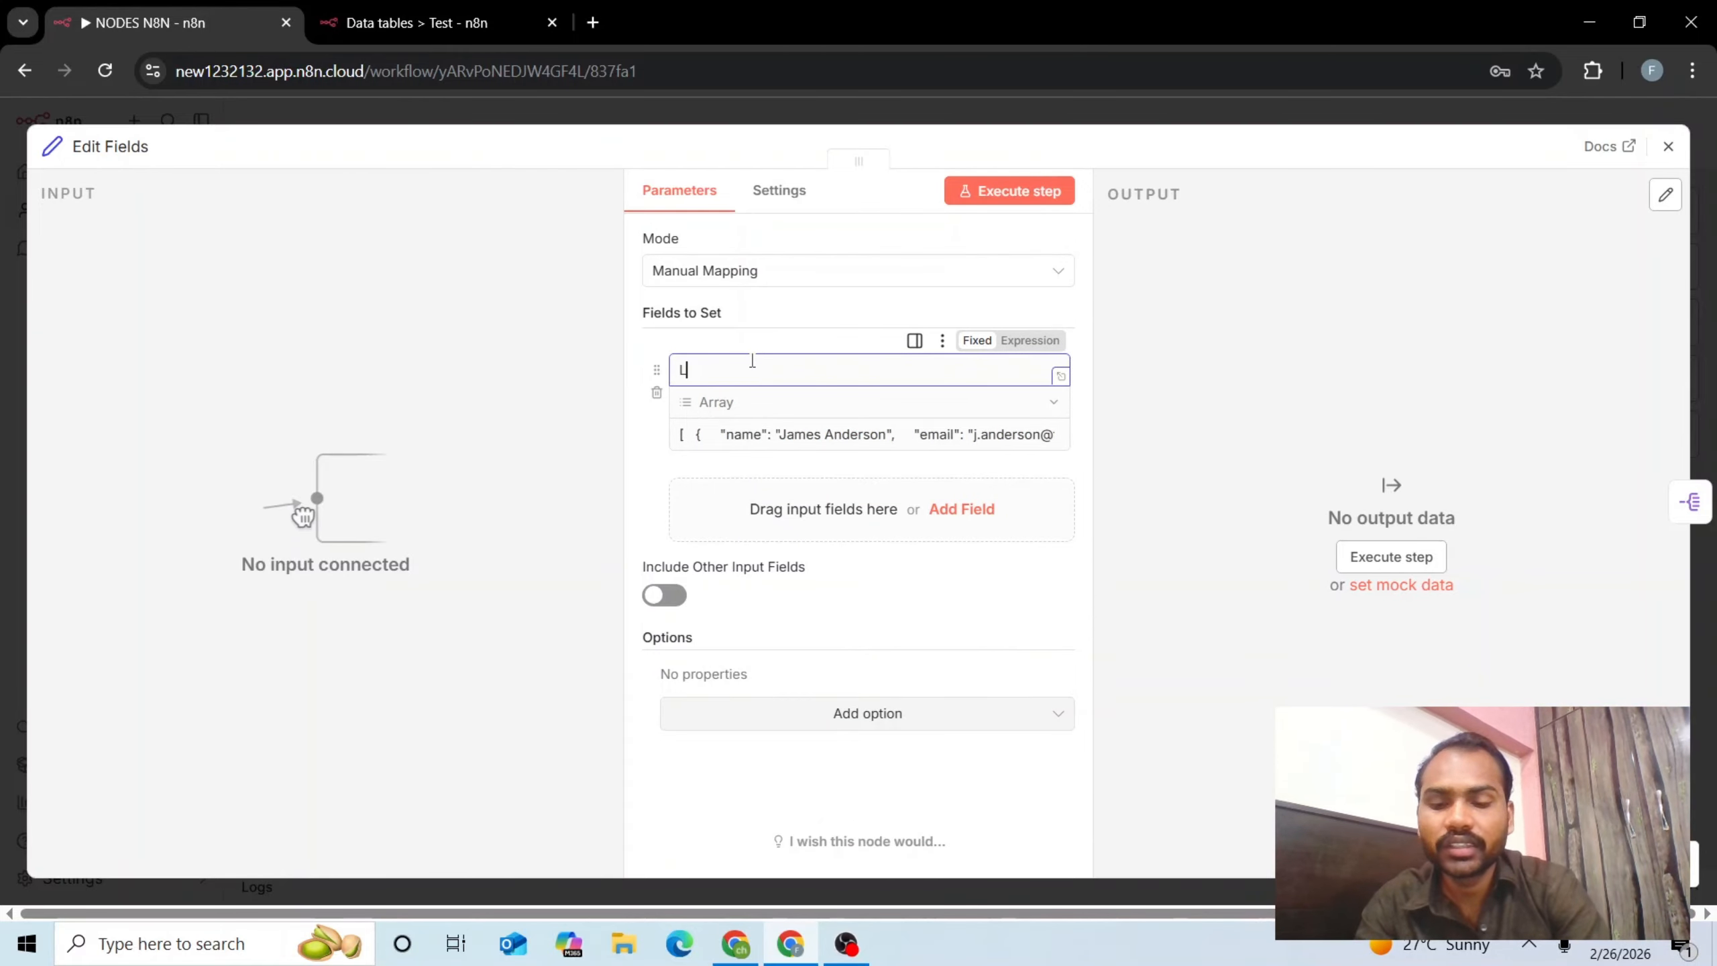
pyautogui.write('eads')
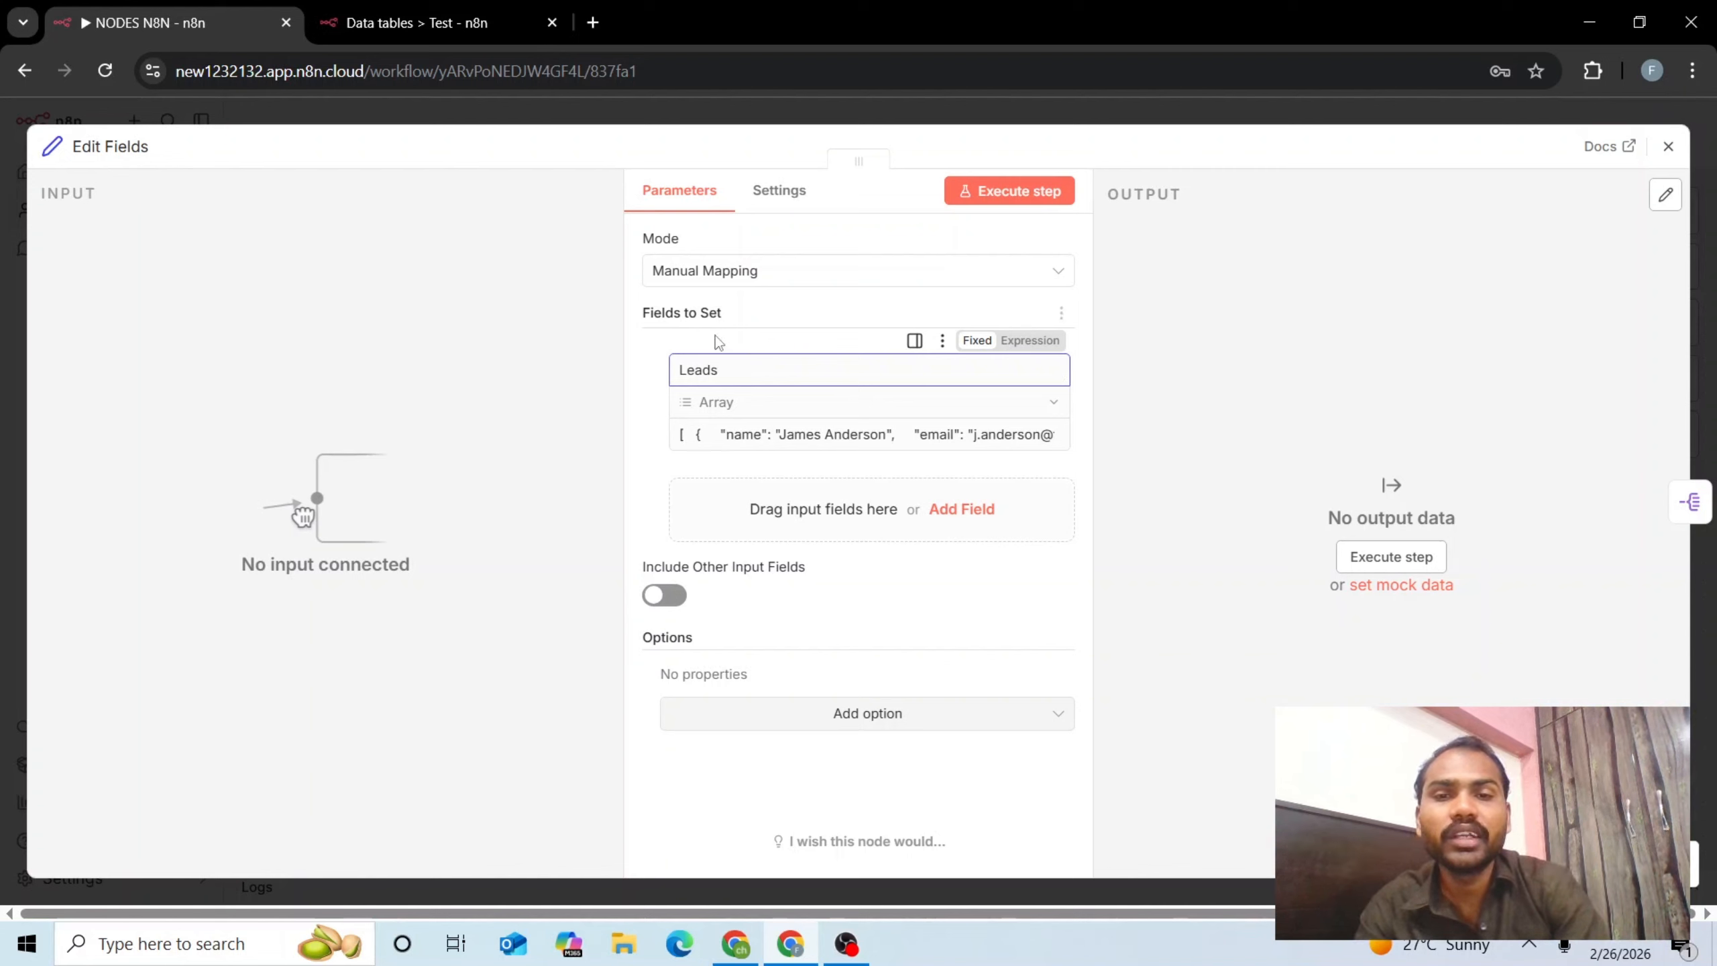
pyautogui.click(714, 343)
pyautogui.moveTo(700, 443); pyautogui.dragTo(1010, 426)
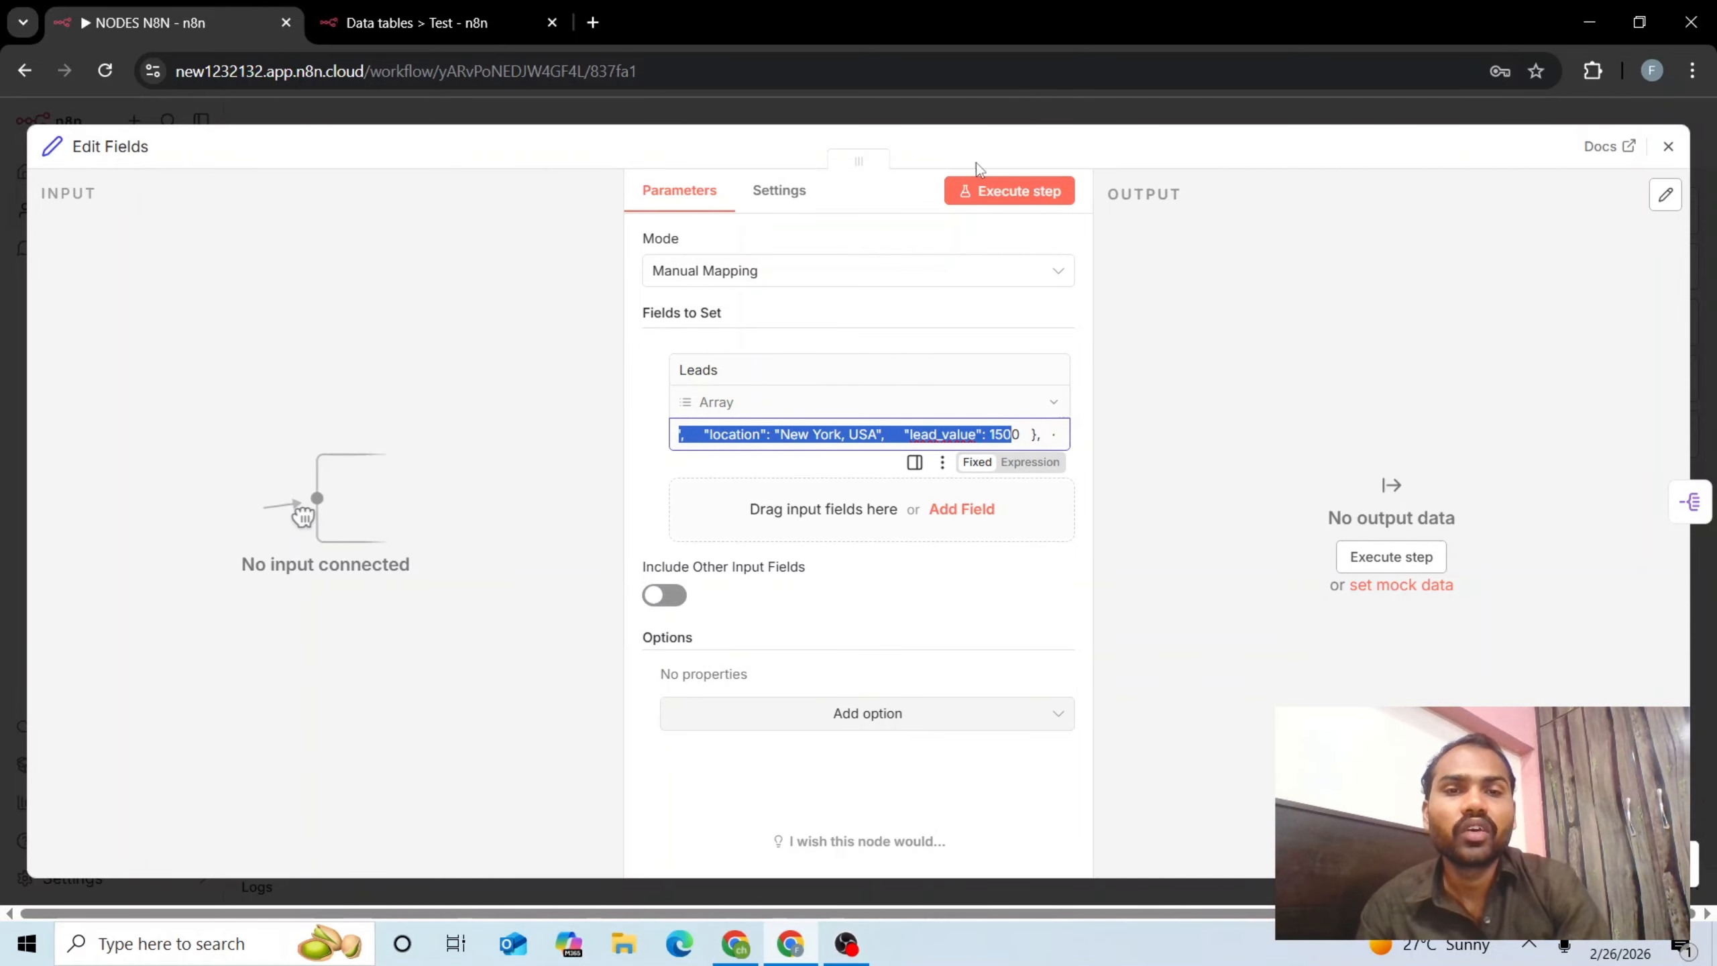
# Execute the Edit Fields node, review its output in the JSON, Schema and Table views, and close the node
pyautogui.click(990, 191)
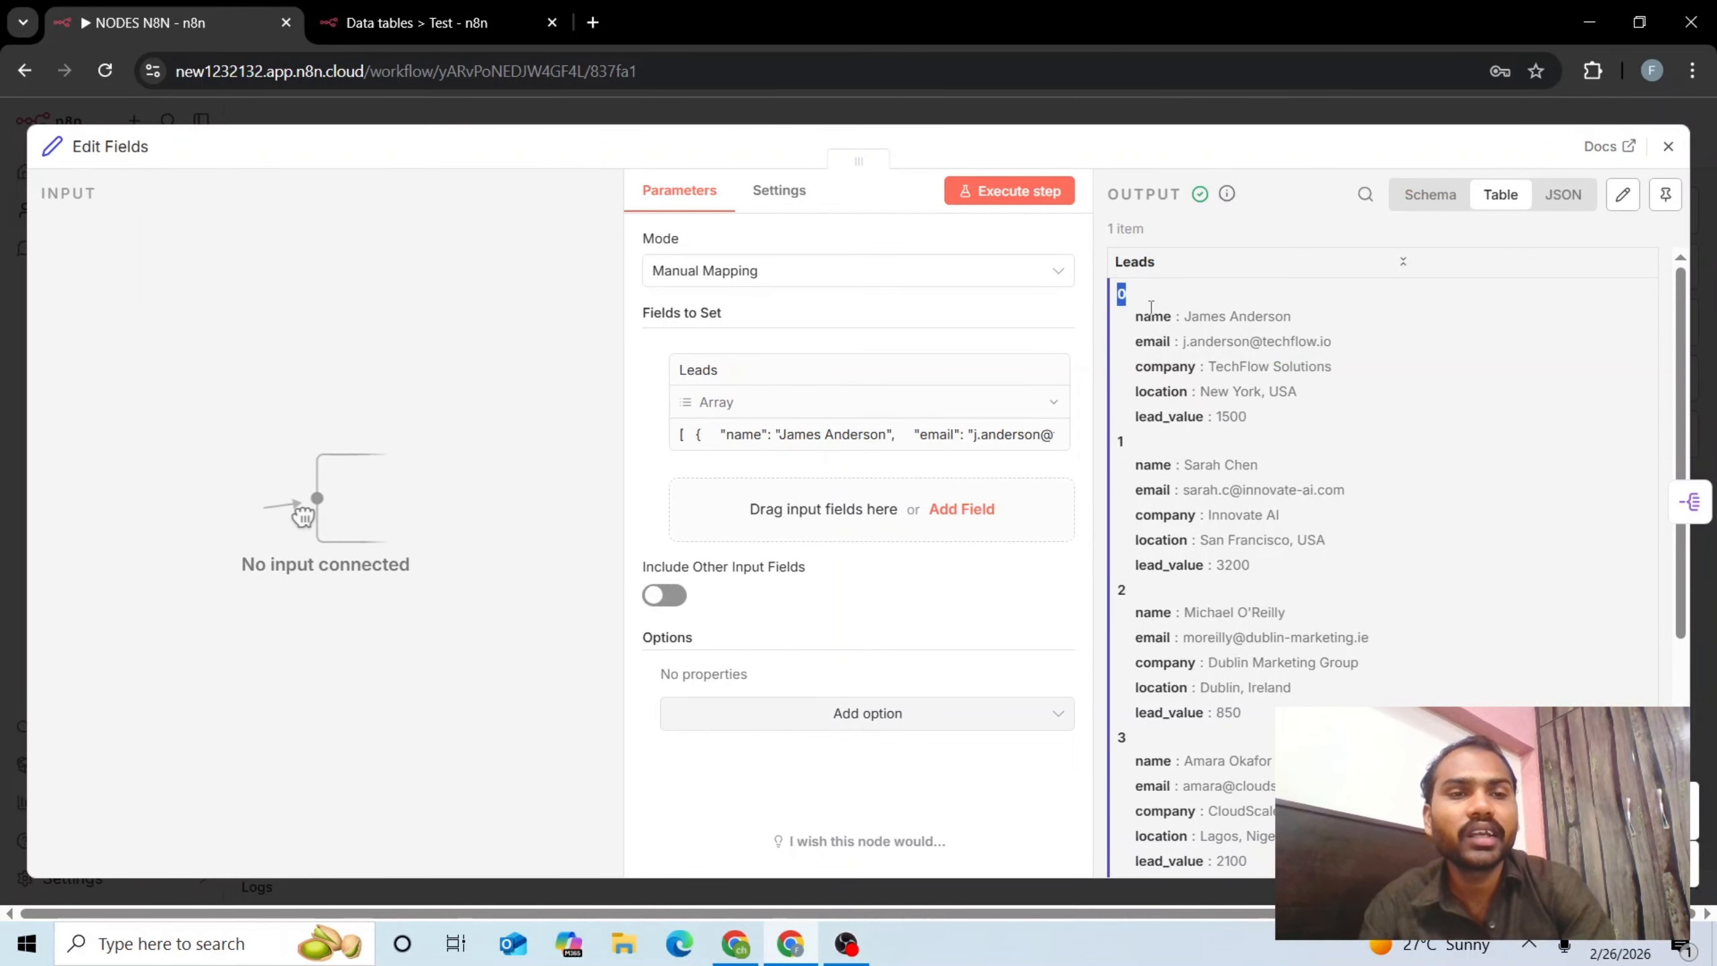
pyautogui.click(1561, 194)
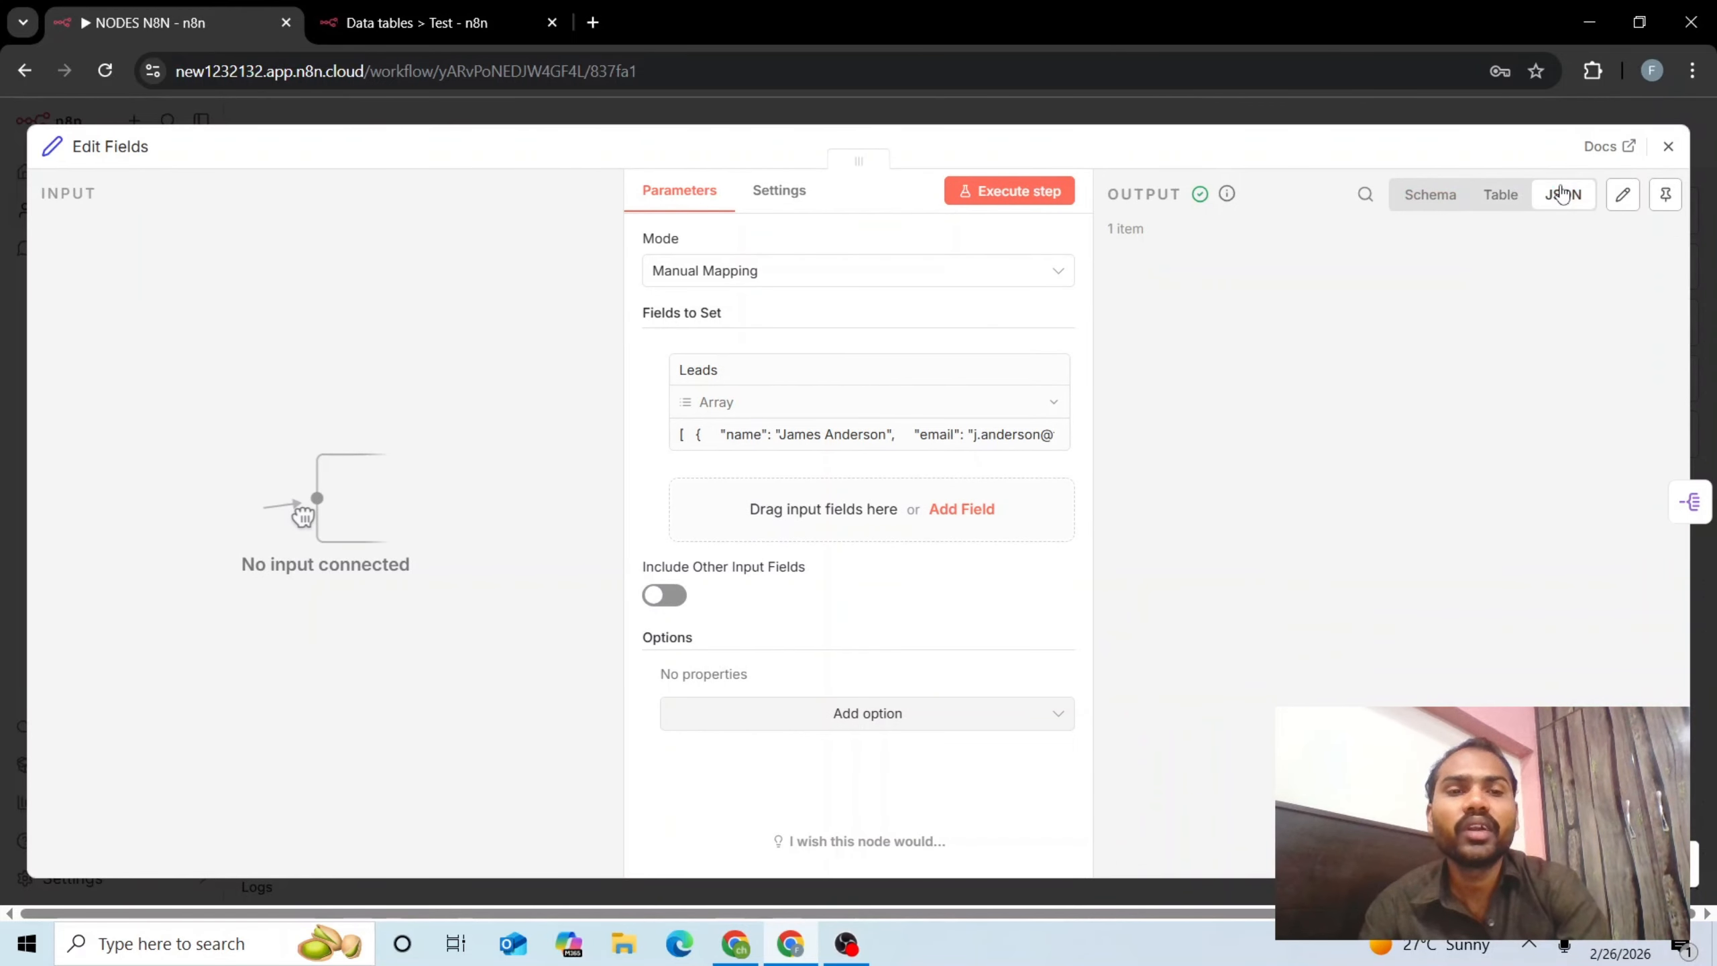
pyautogui.click(1428, 195)
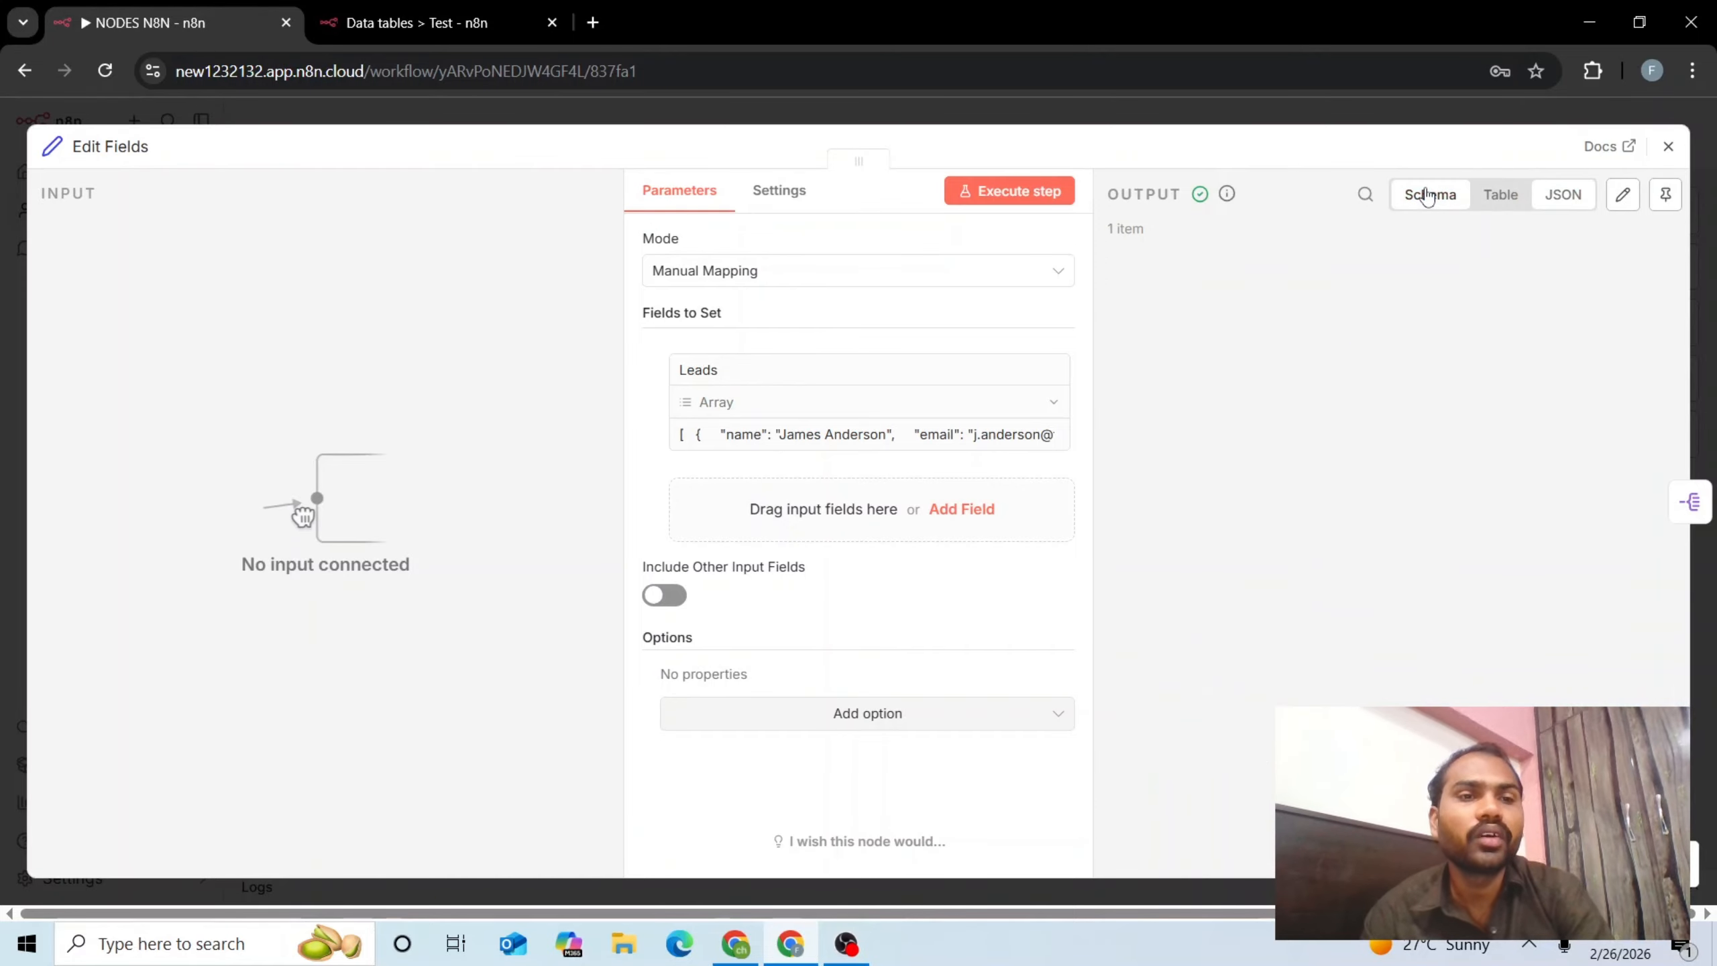
pyautogui.click(1510, 194)
pyautogui.moveTo(1126, 317); pyautogui.dragTo(1276, 360)
pyautogui.click(1131, 298)
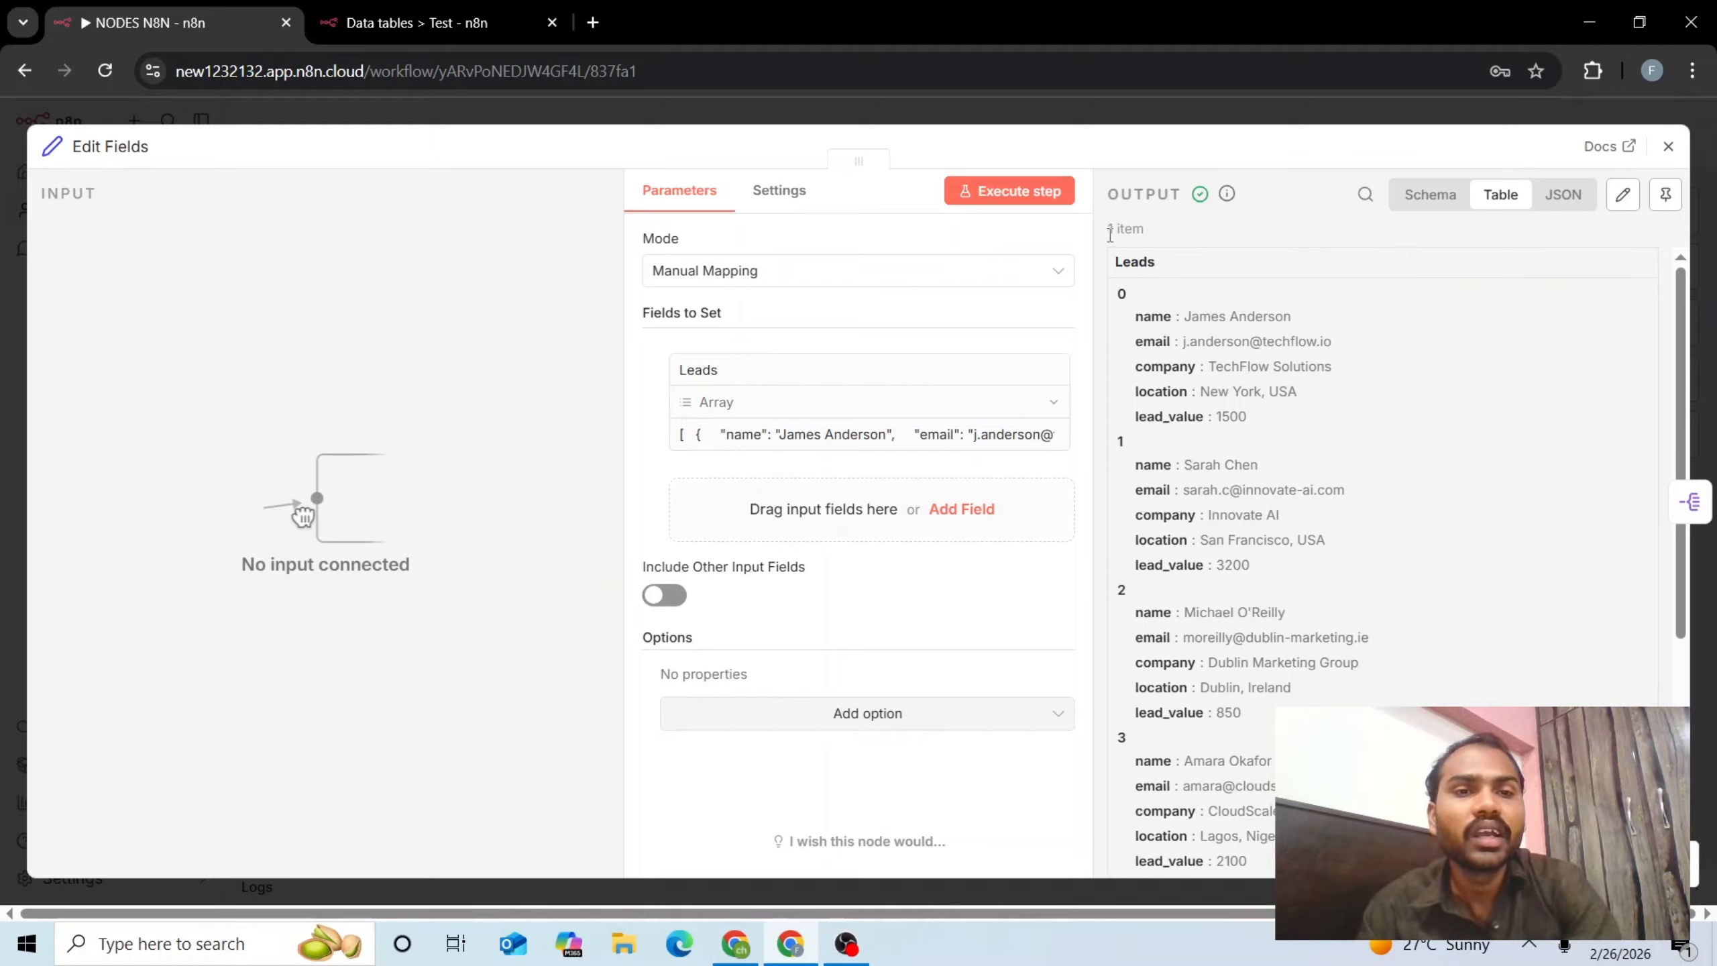
pyautogui.click(1165, 233)
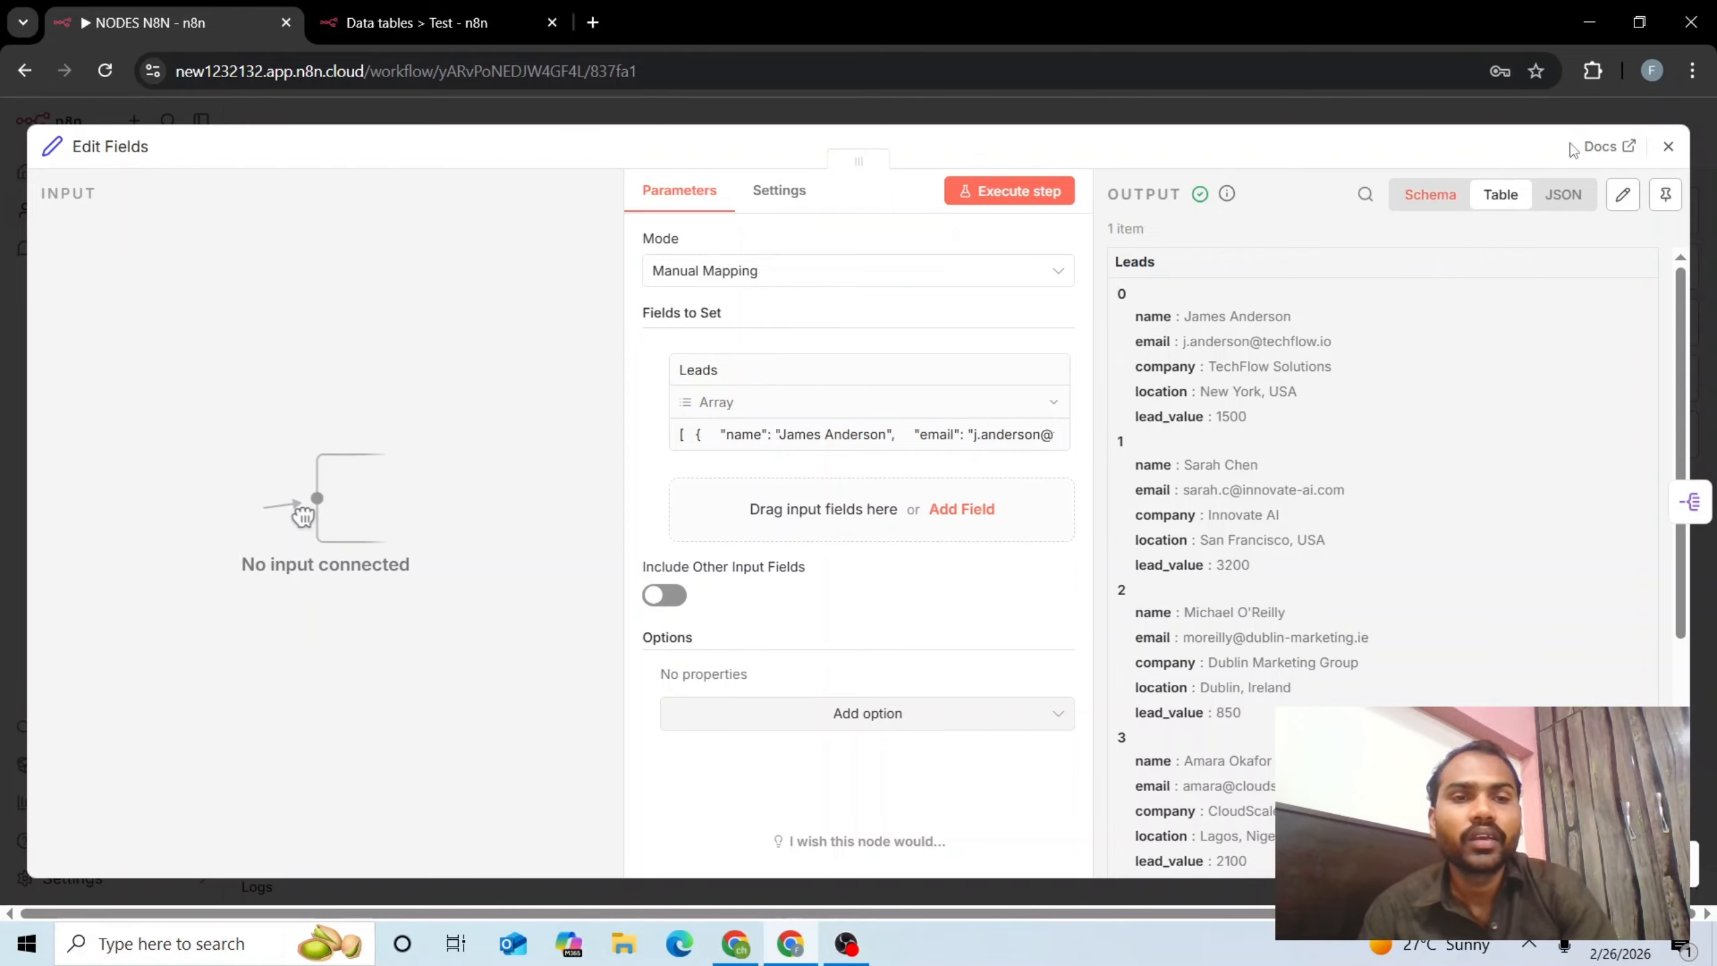
pyautogui.click(1668, 148)
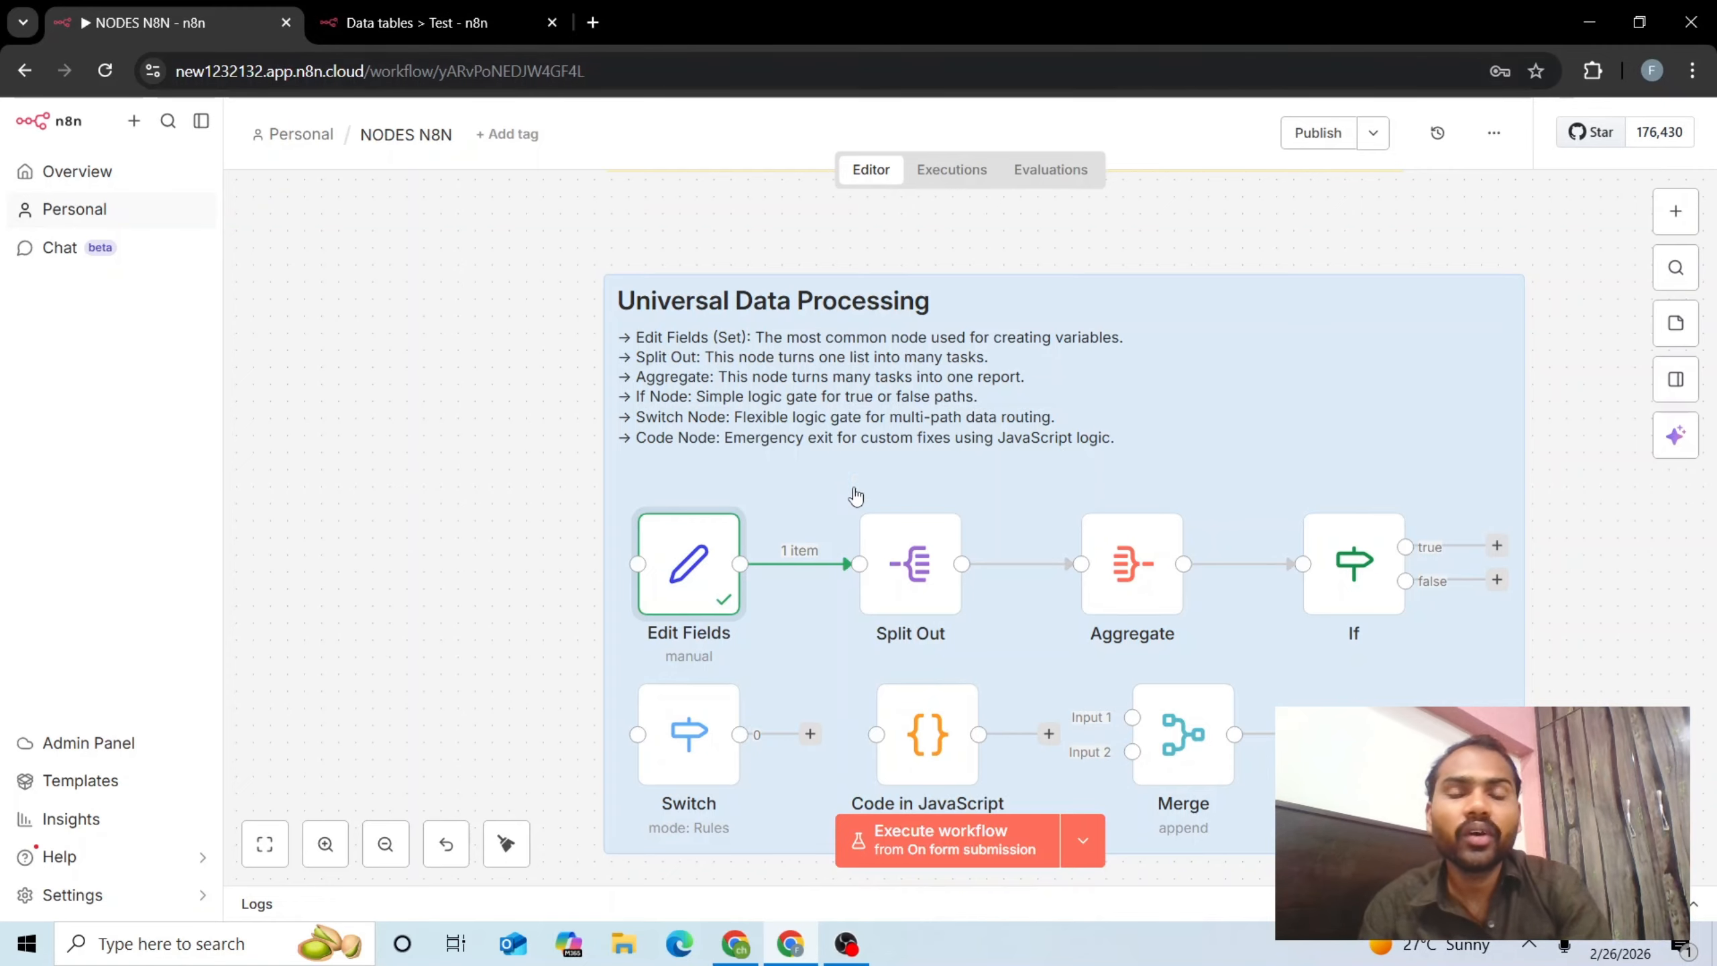
# Open the Split Out node and execute it with Leads as the field to split out and no other fields included
pyautogui.click(921, 567)
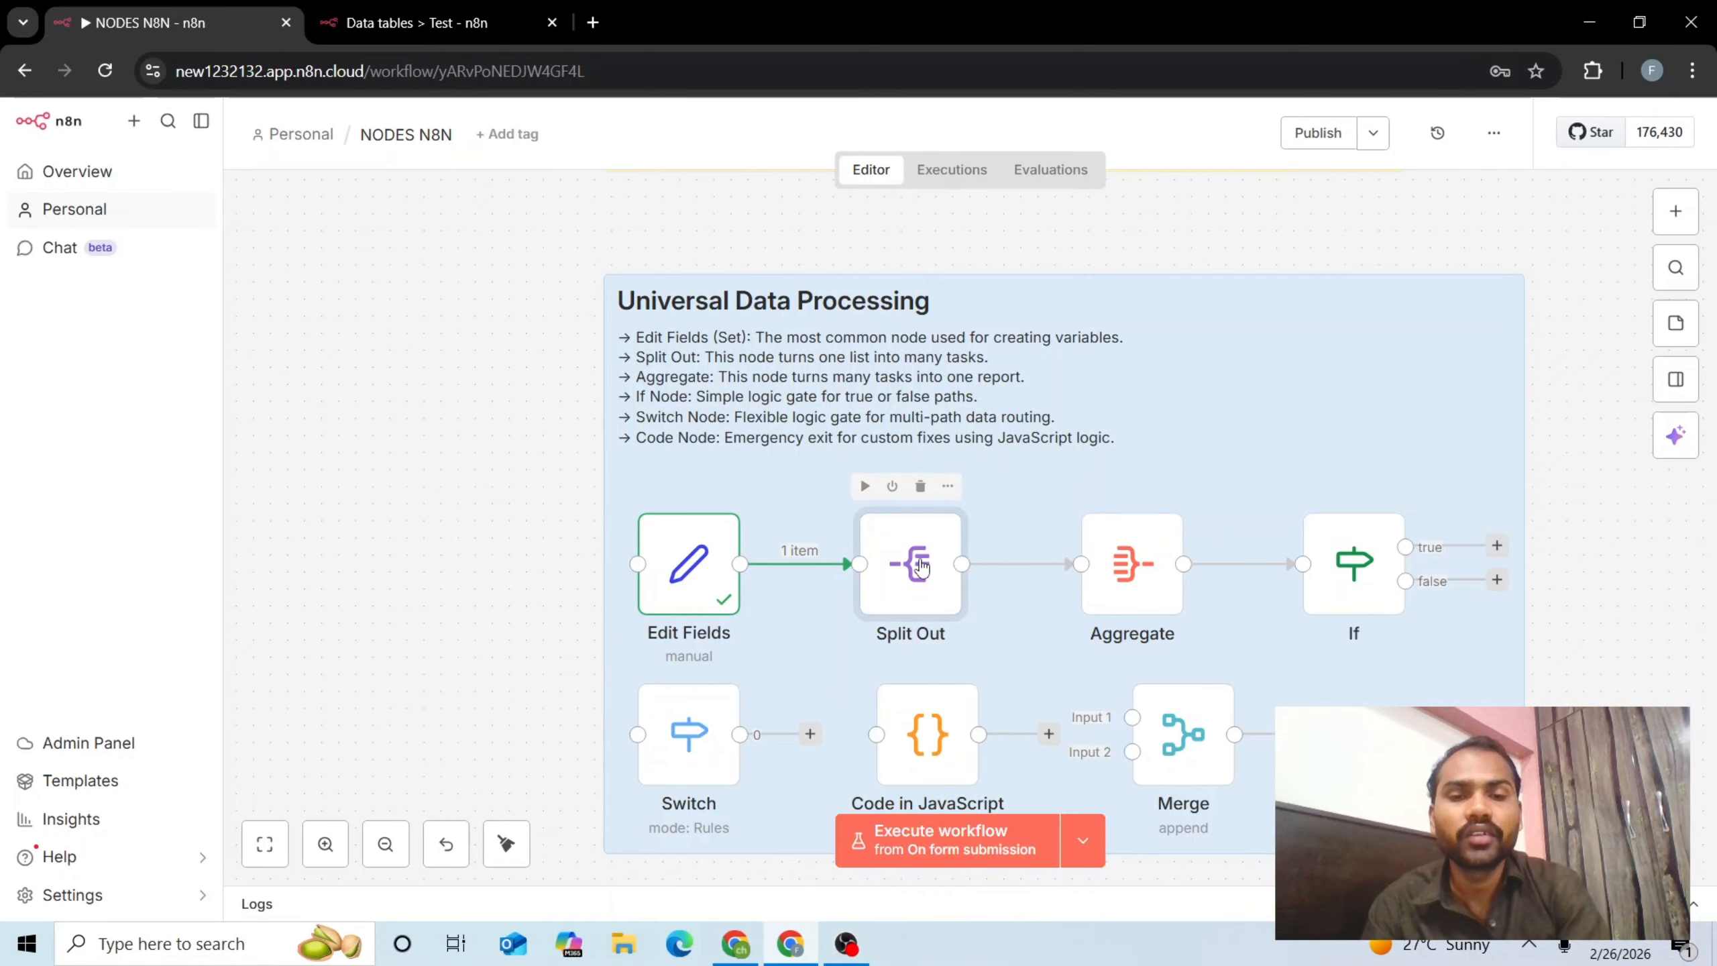
pyautogui.doubleClick(921, 567)
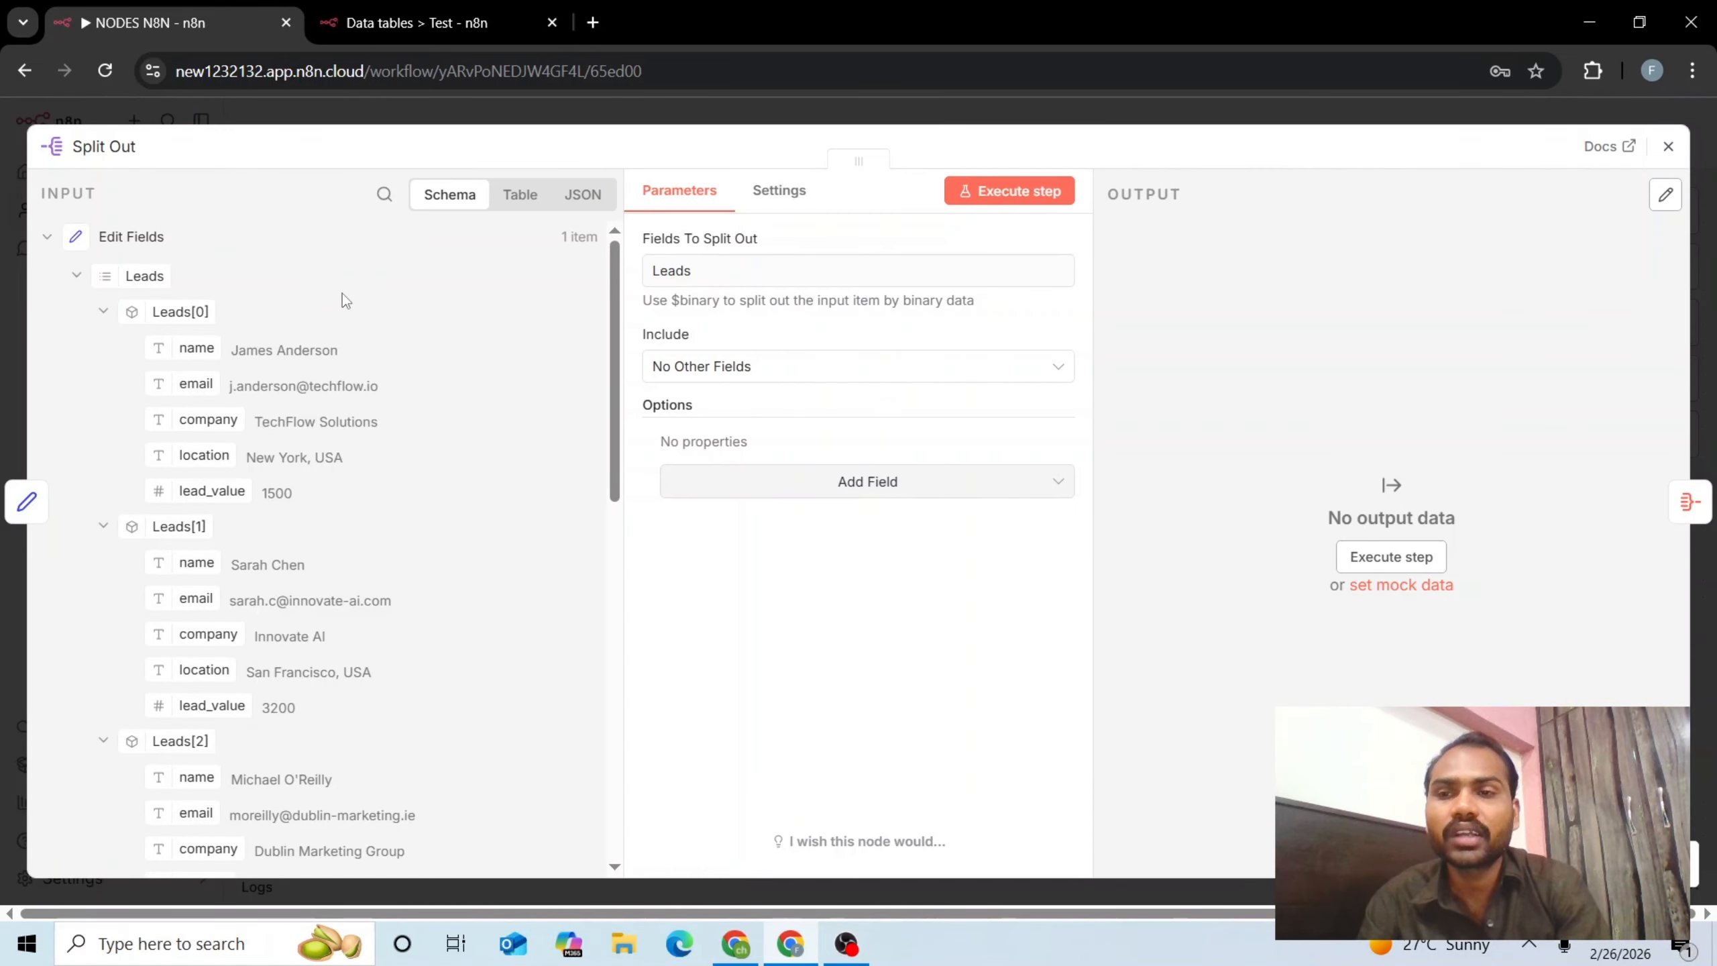
pyautogui.moveTo(778, 275); pyautogui.dragTo(661, 275)
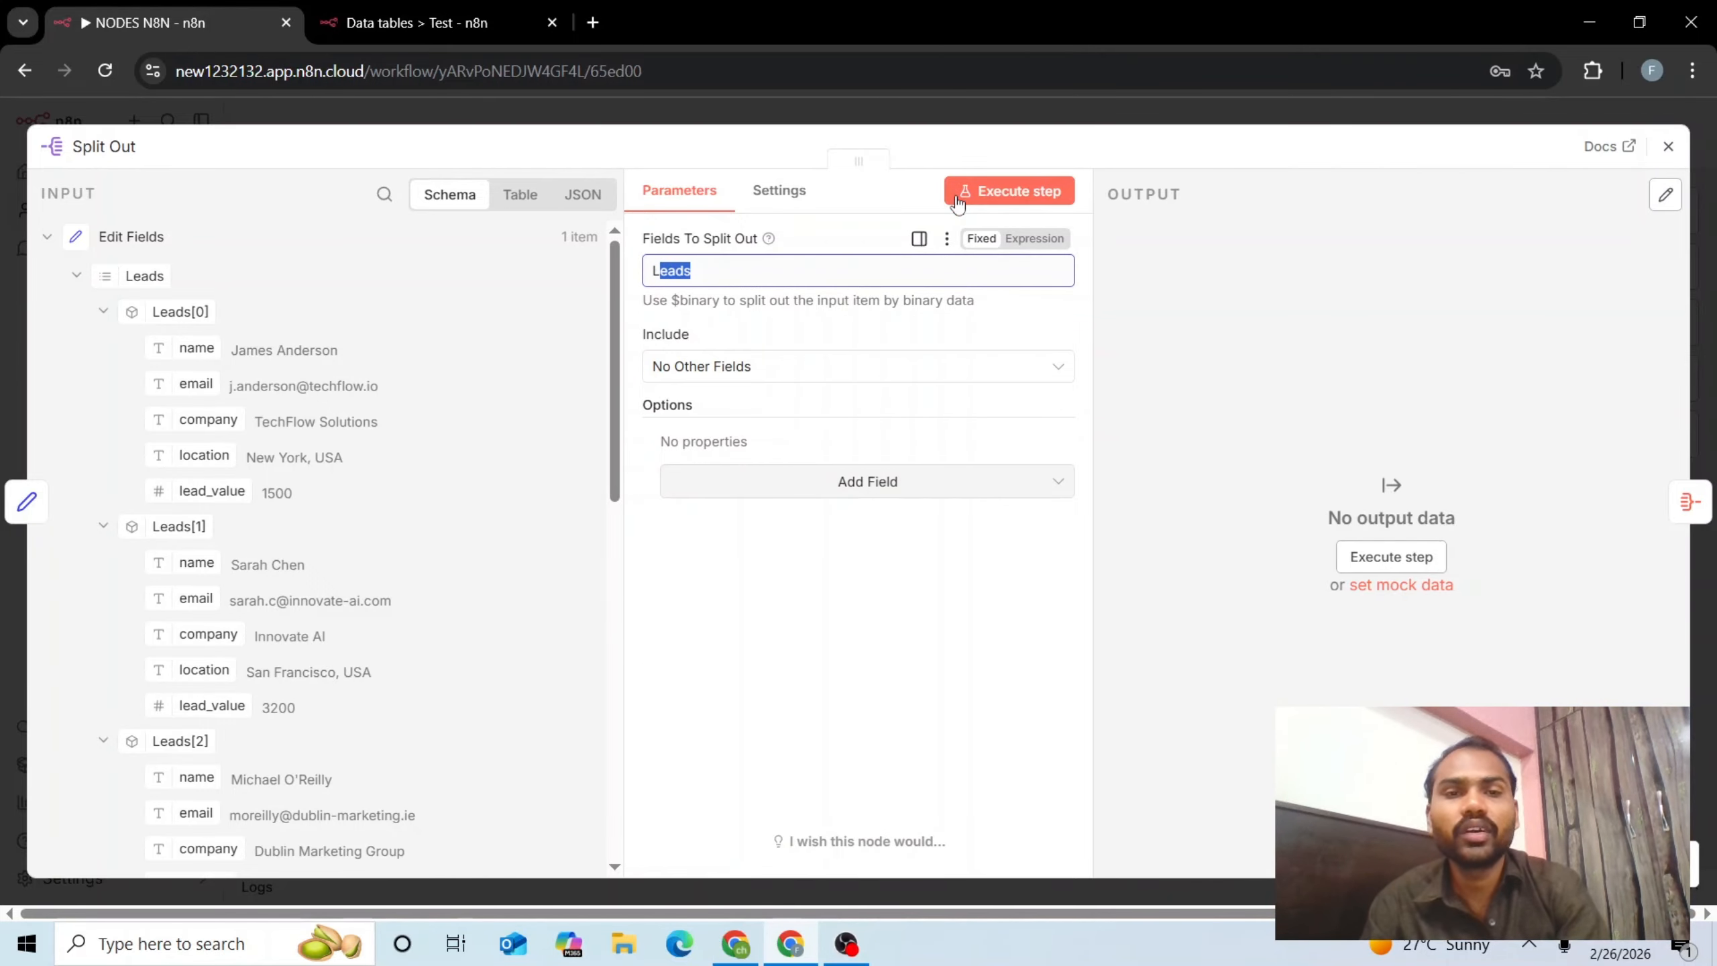
pyautogui.click(799, 390)
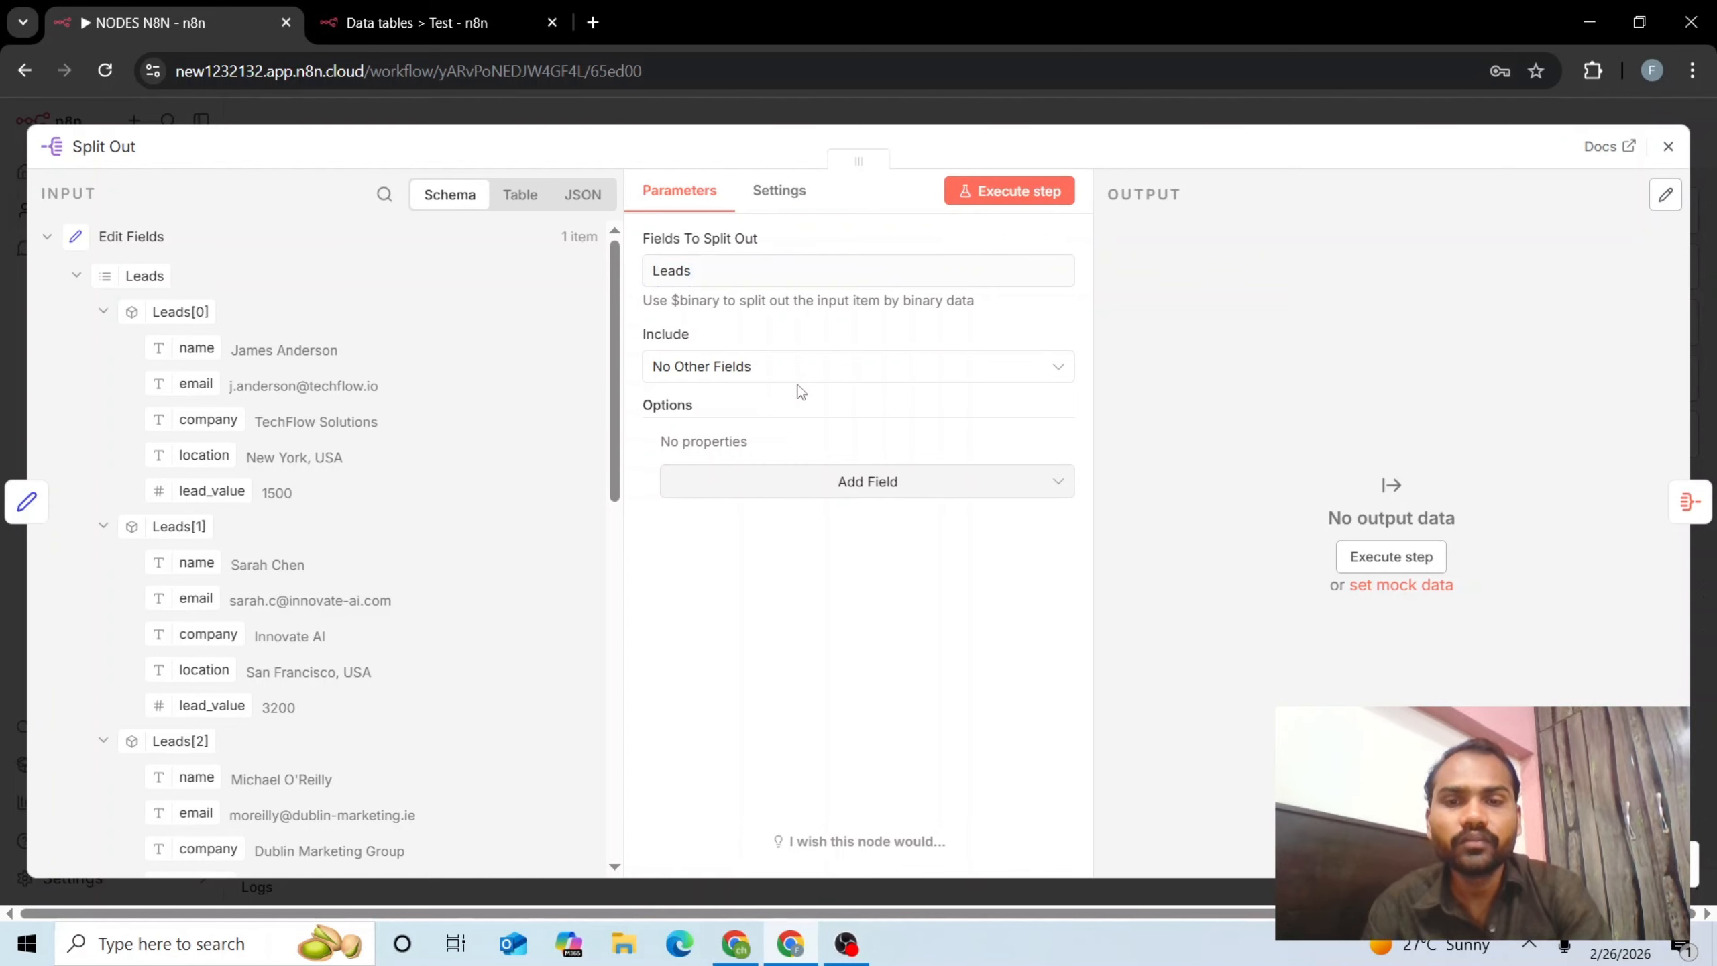
pyautogui.click(986, 195)
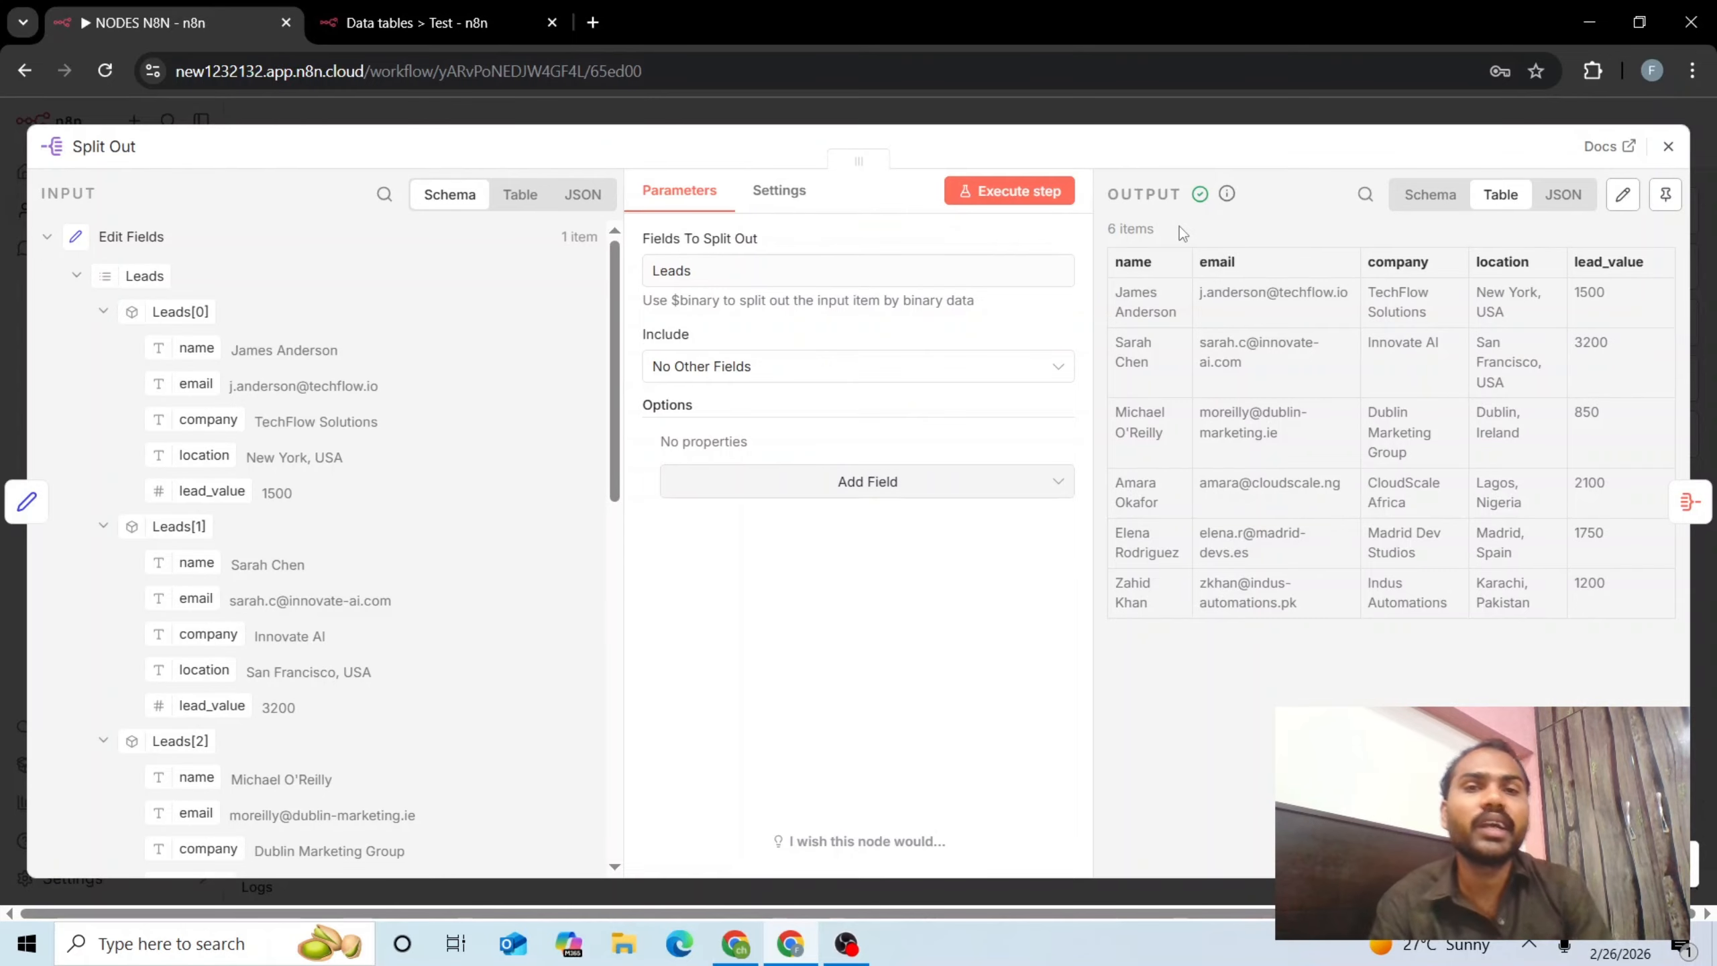
# Leave the Split Out node and execute the Aggregate node with email as the individual field to aggregate
pyautogui.click(1665, 149)
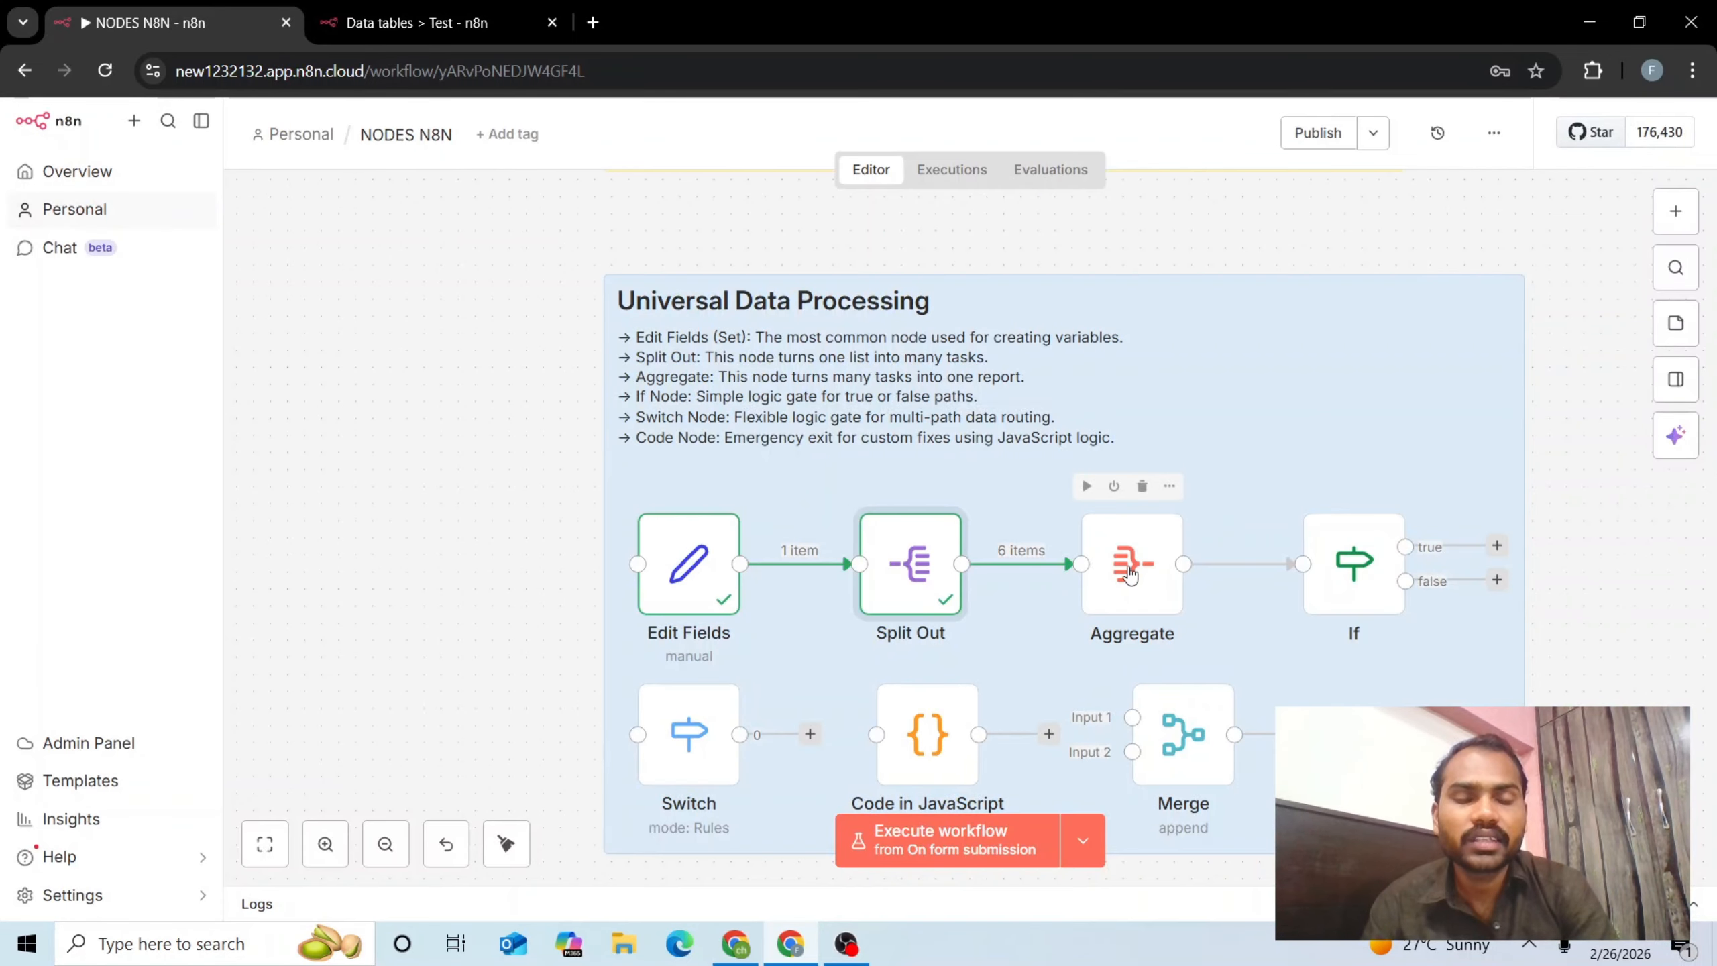
pyautogui.doubleClick(1128, 572)
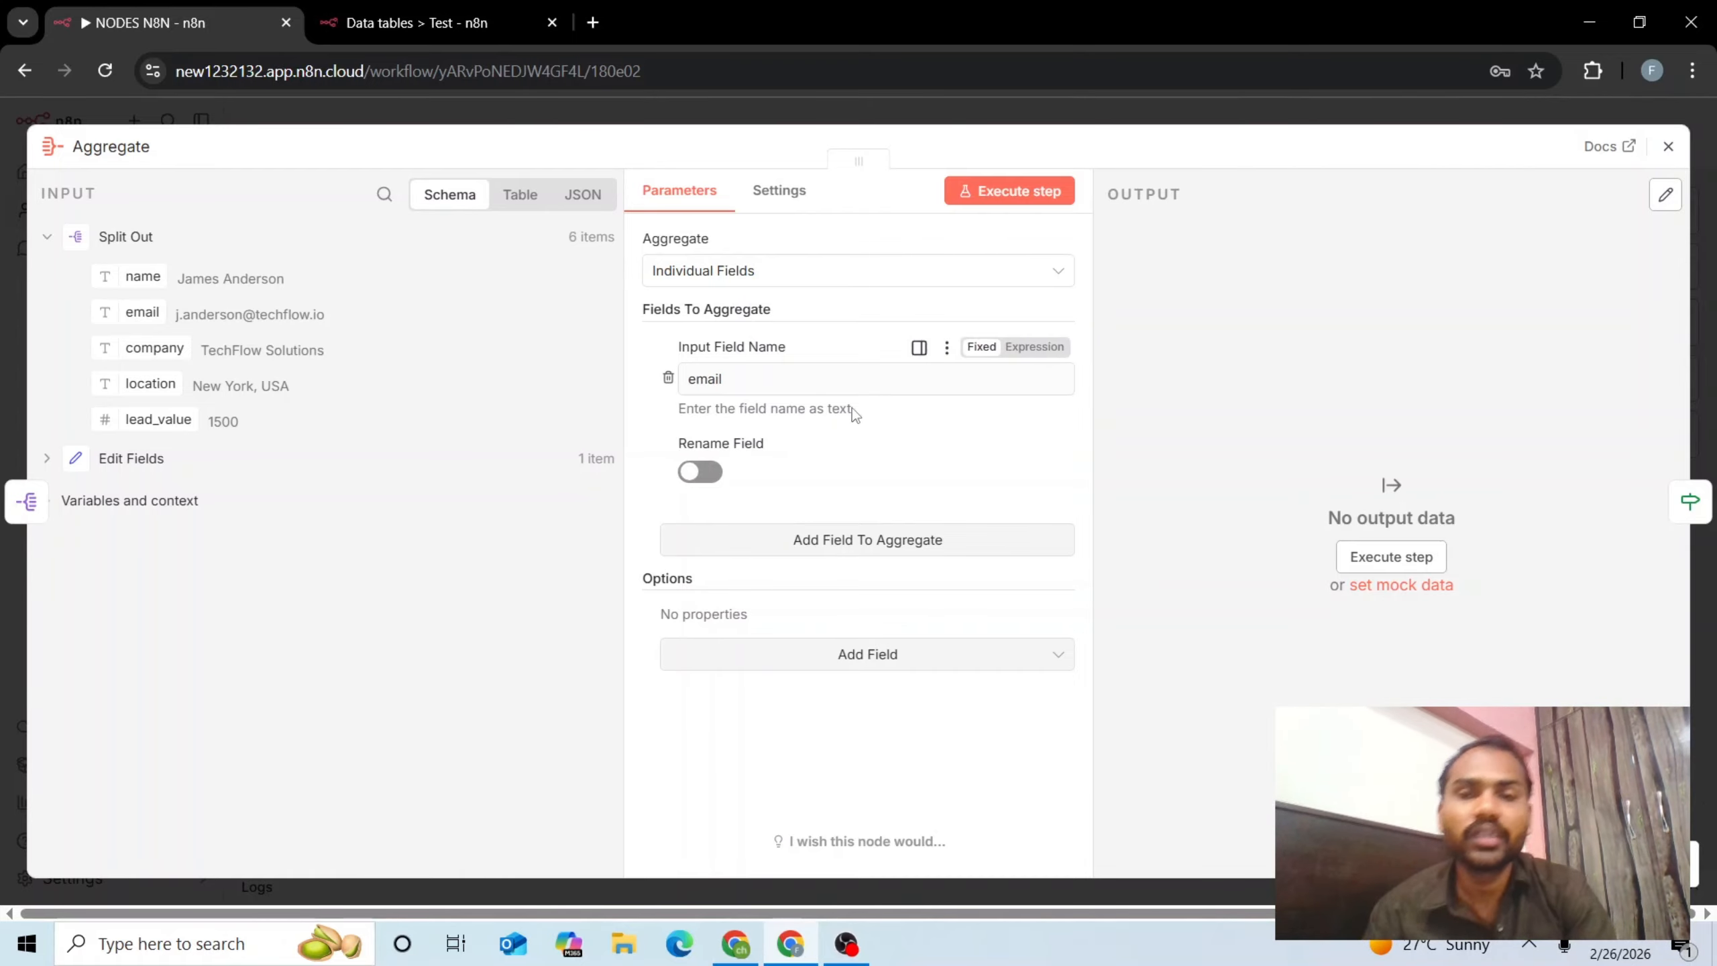
pyautogui.doubleClick(696, 379)
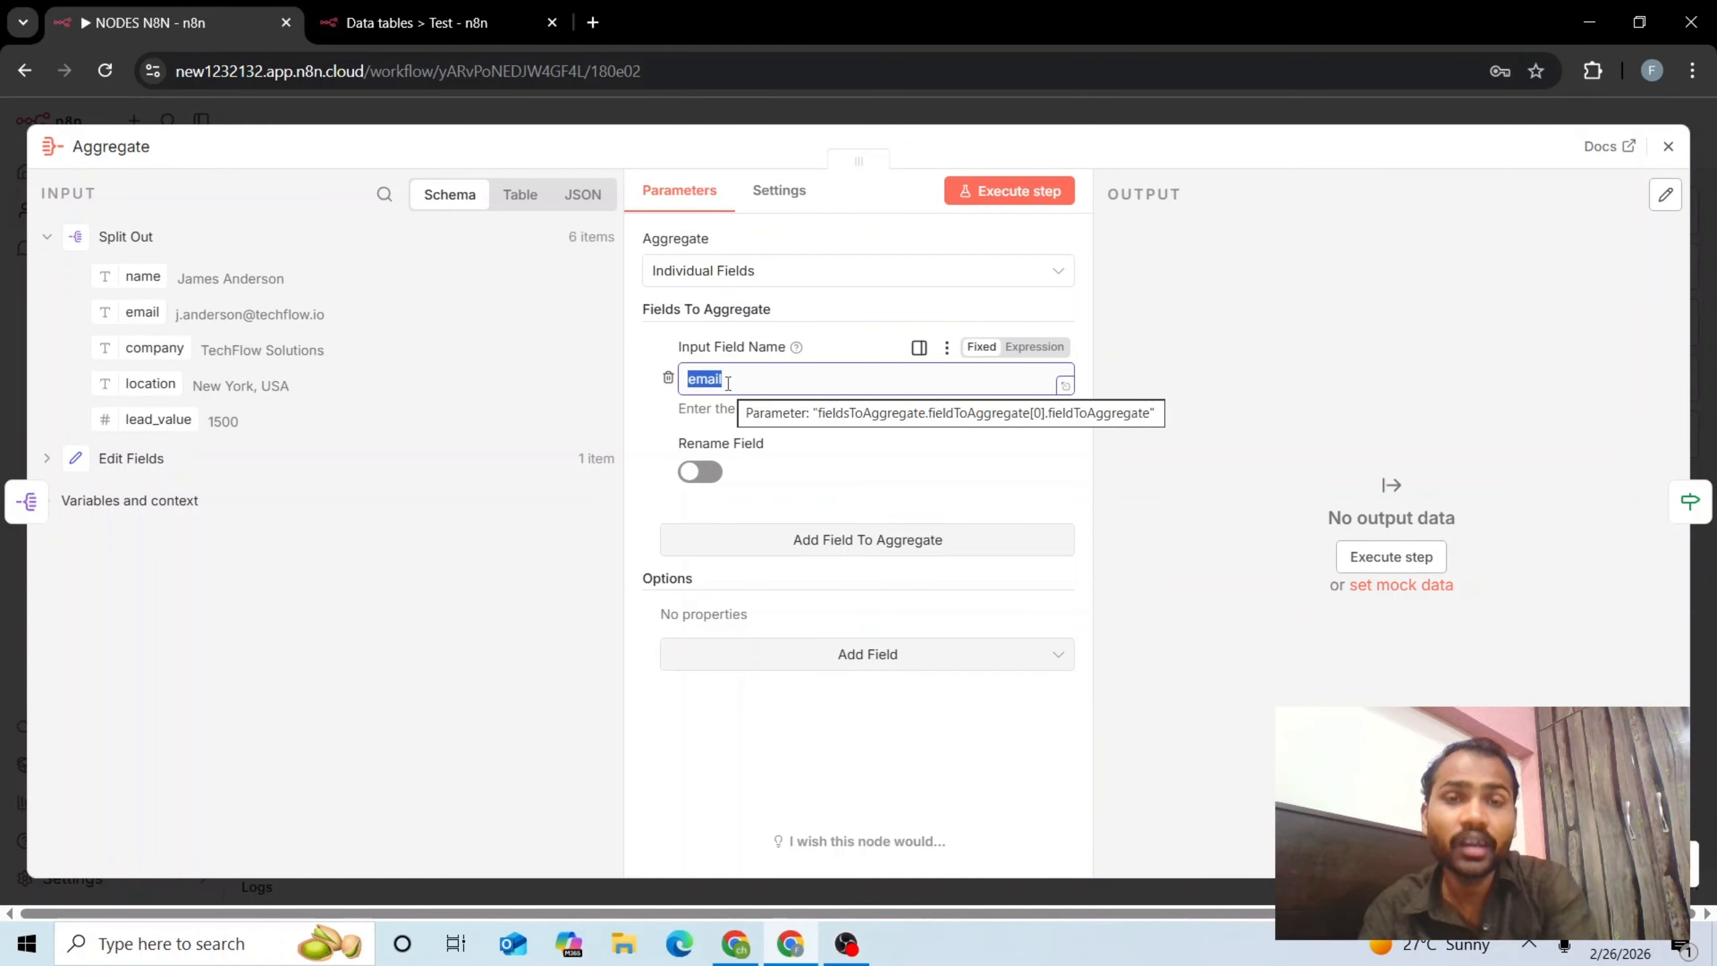
pyautogui.click(972, 197)
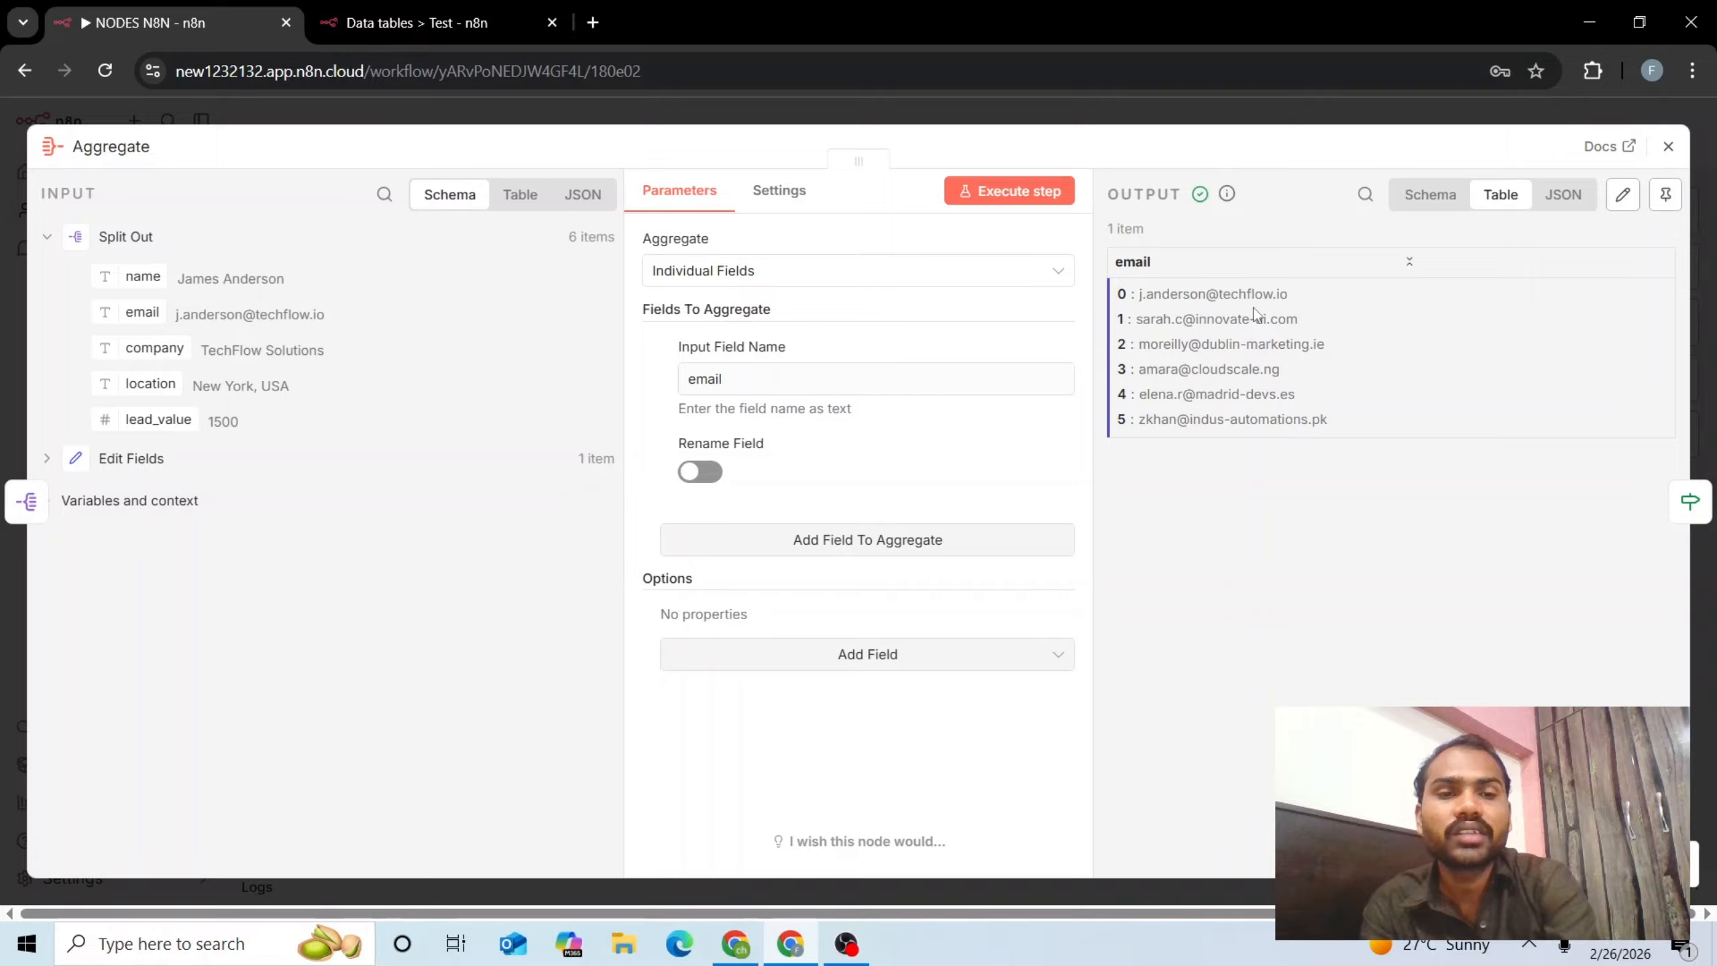
# Set the Aggregate node's input field name to name, execute it, look over the aggregated list, and close the node
pyautogui.moveTo(764, 380); pyautogui.dragTo(609, 379)
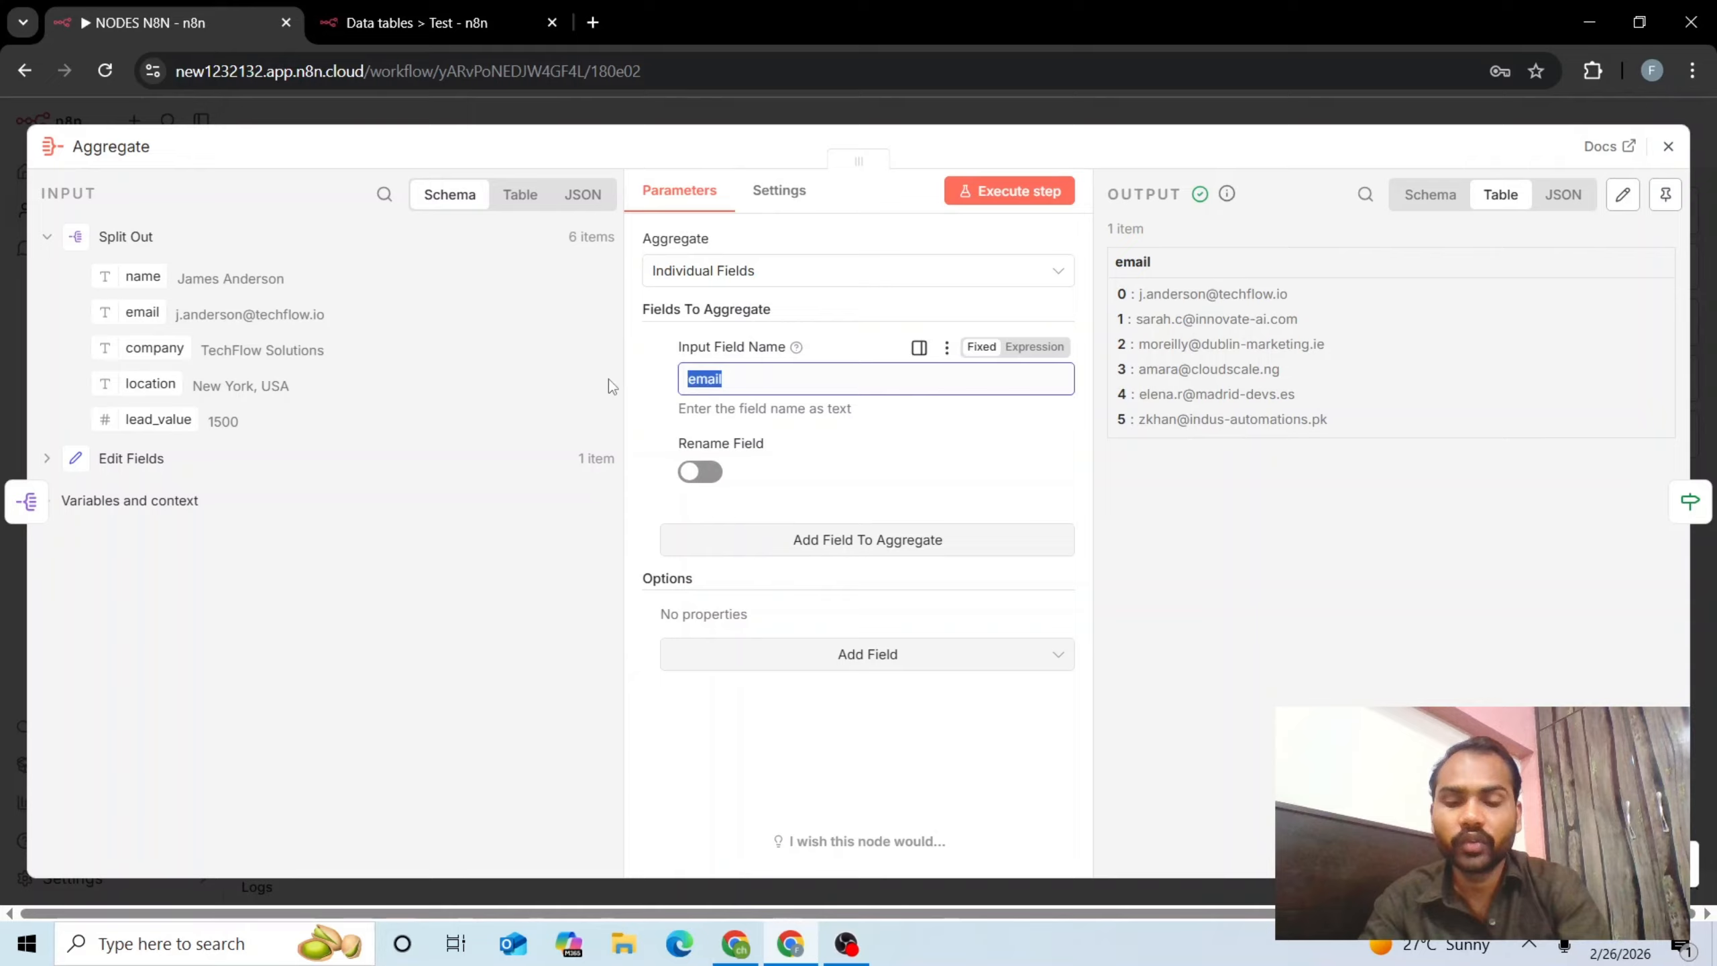
pyautogui.write('name')
pyautogui.click(1004, 193)
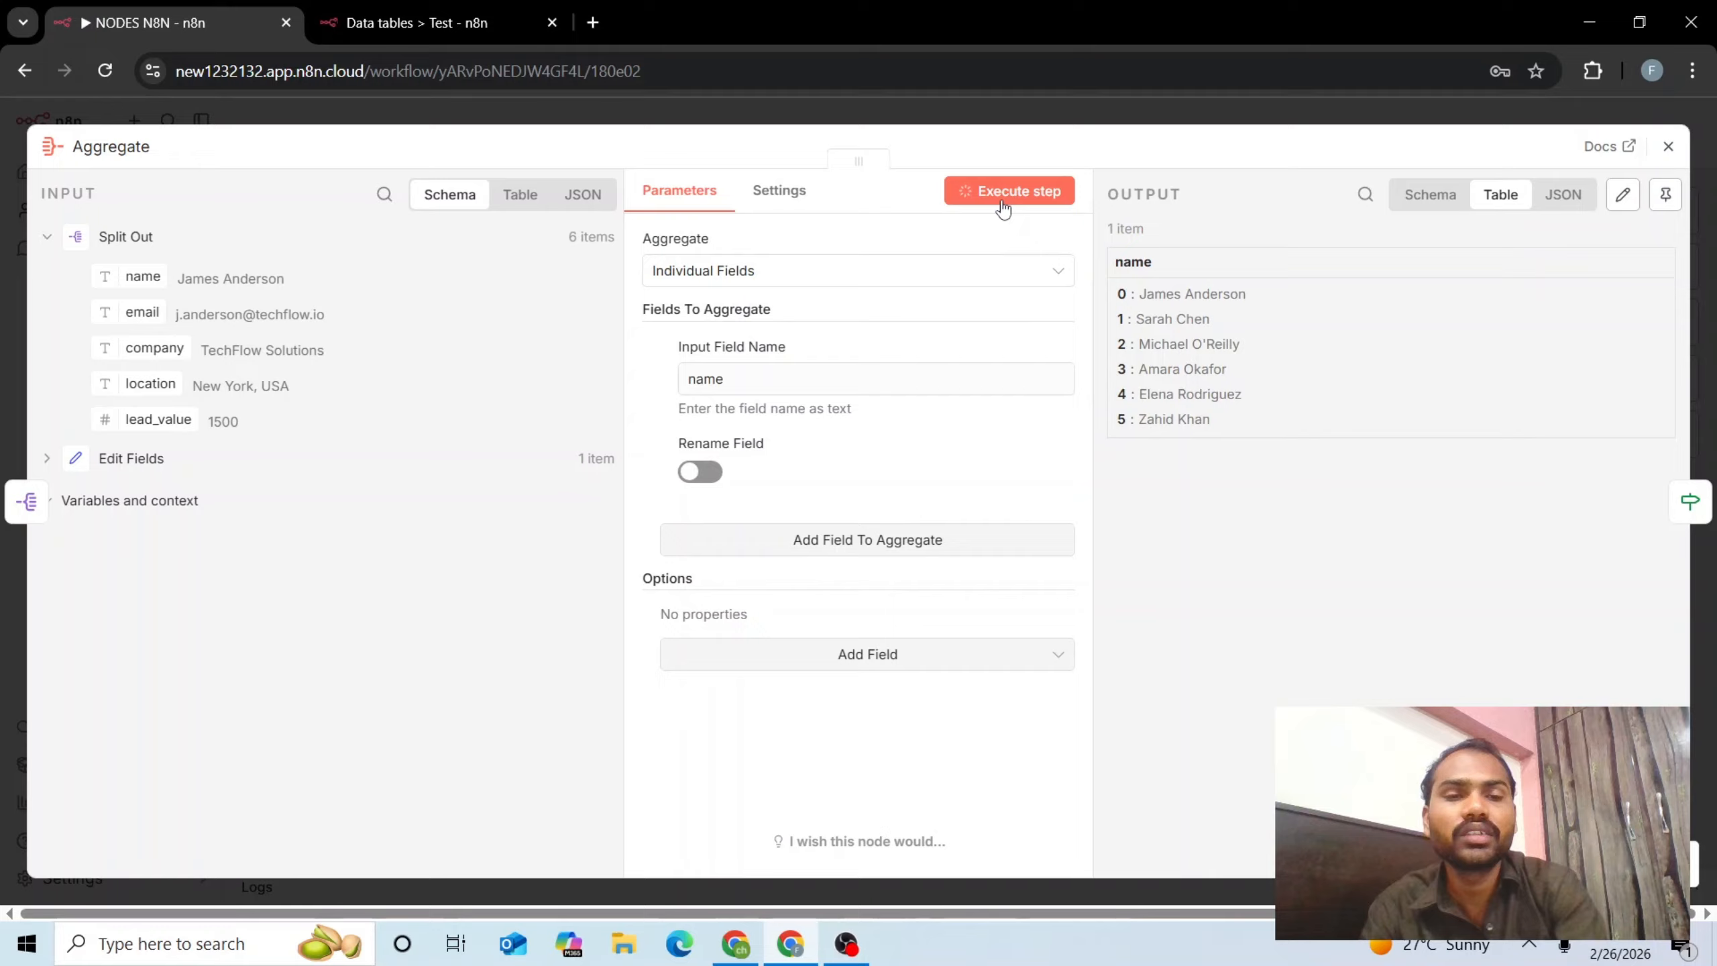
pyautogui.moveTo(1115, 284); pyautogui.dragTo(1323, 437)
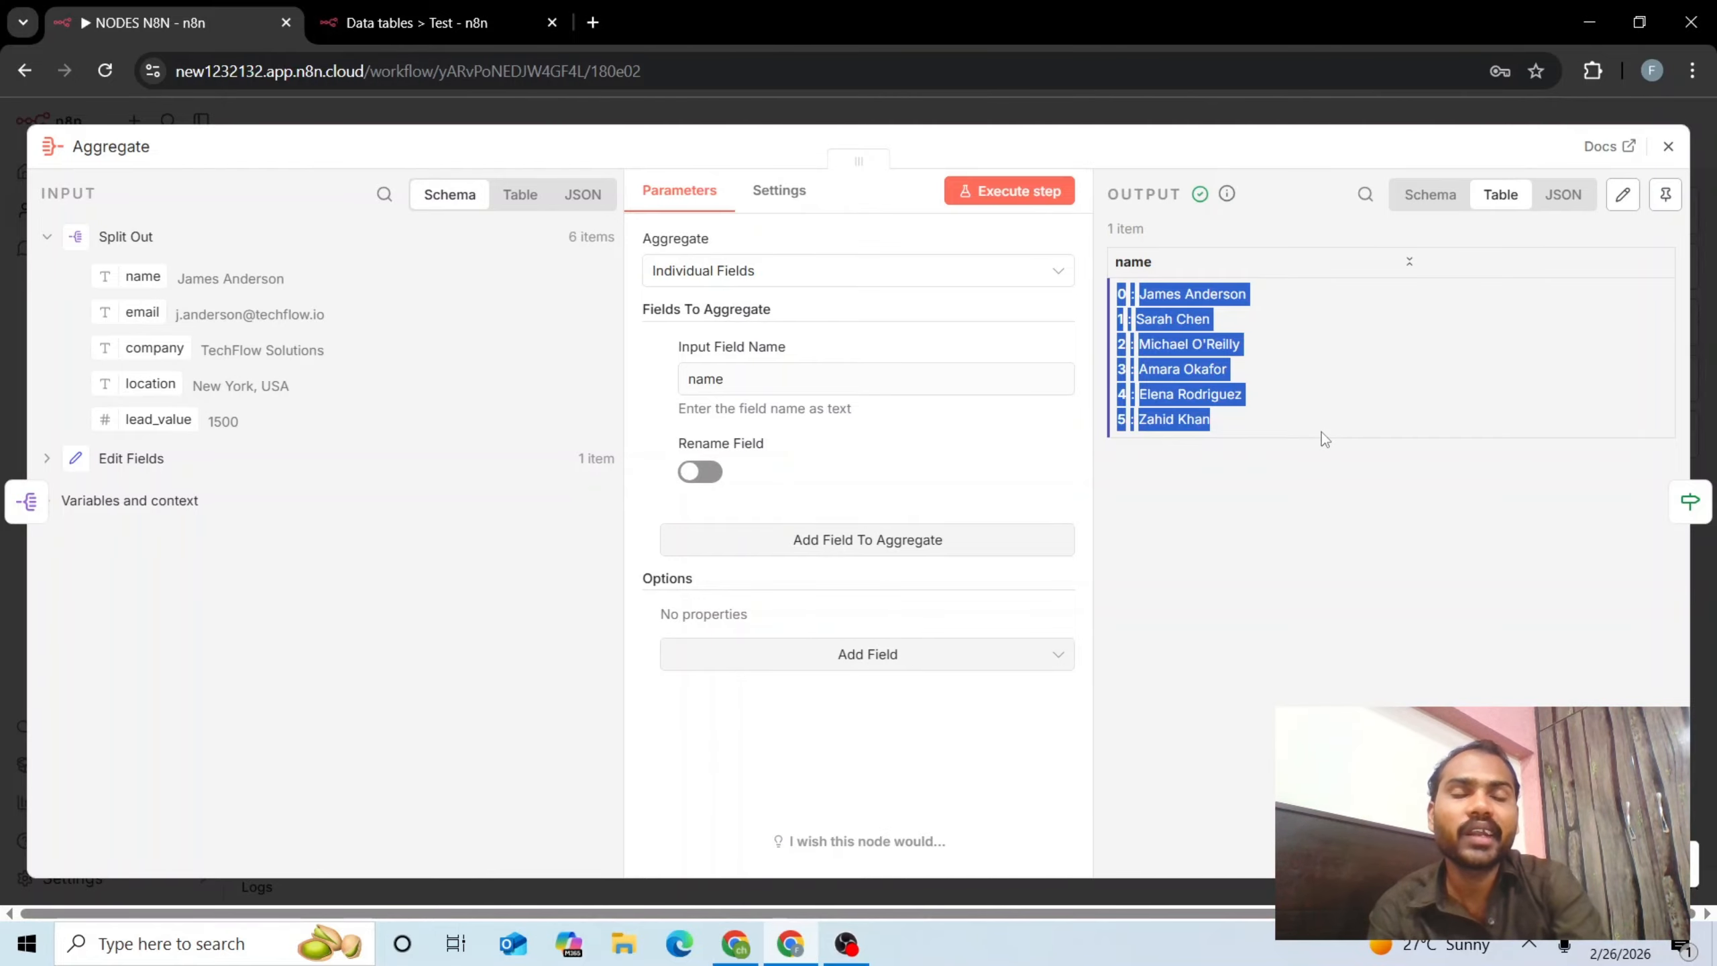
pyautogui.click(1673, 144)
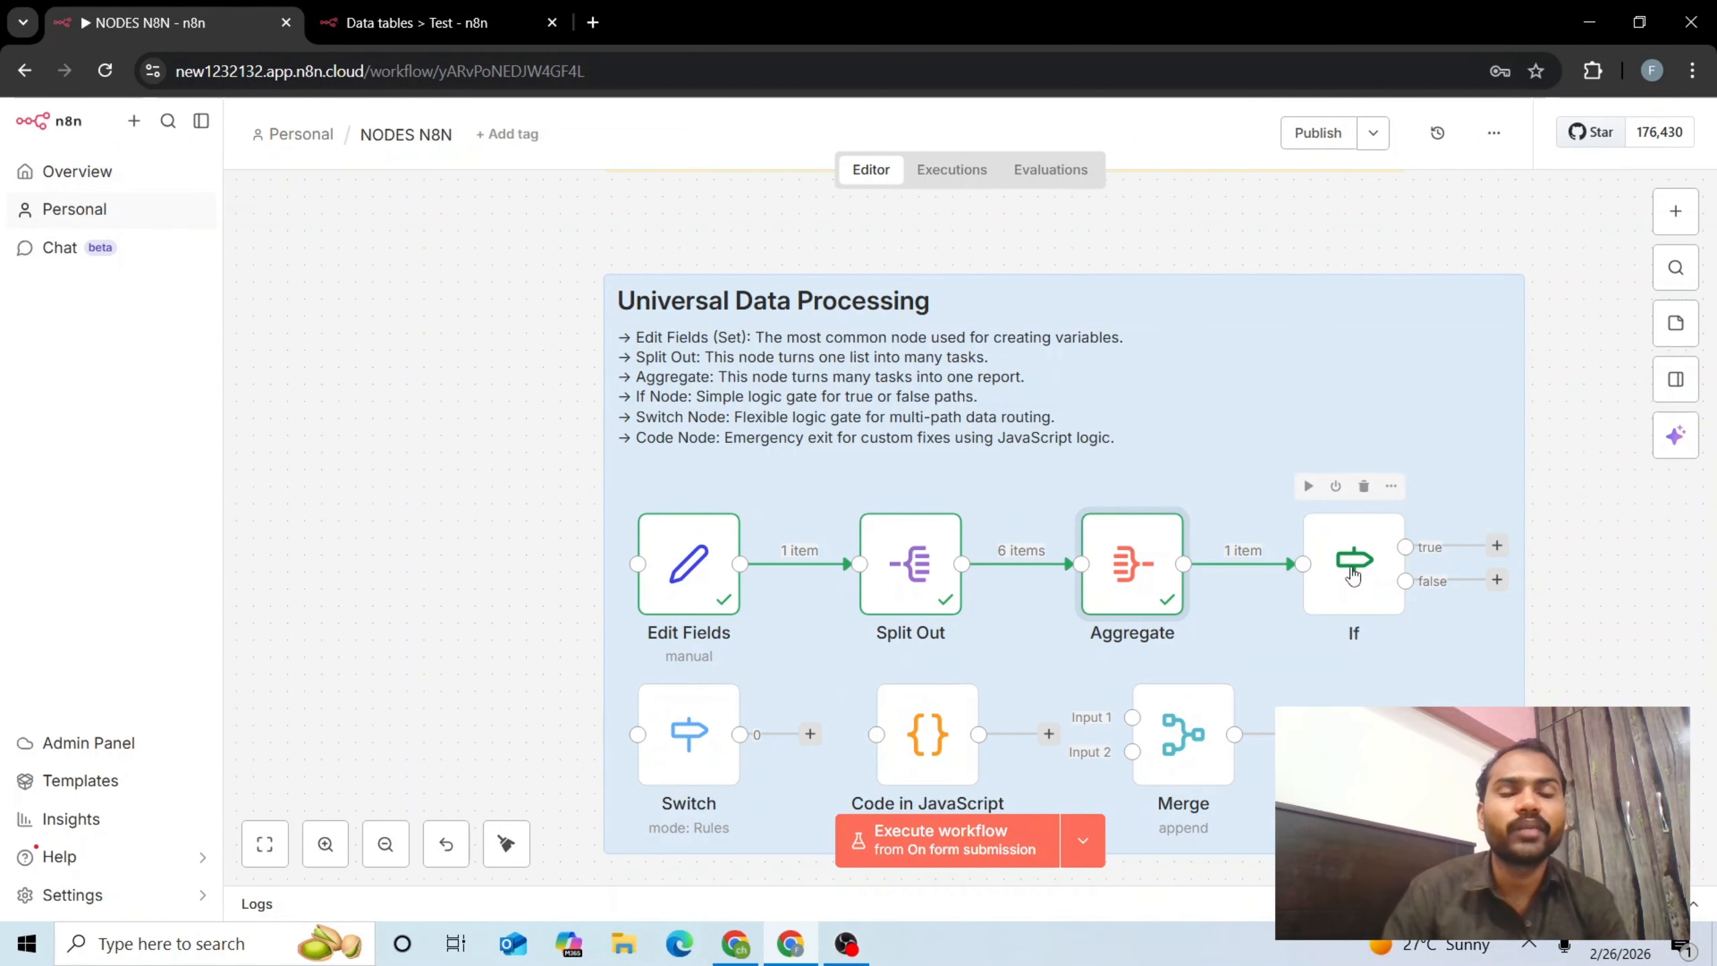
# In the If node, set the first condition to check that name is equal to the first lead's first name in lowercase
pyautogui.click(1352, 575)
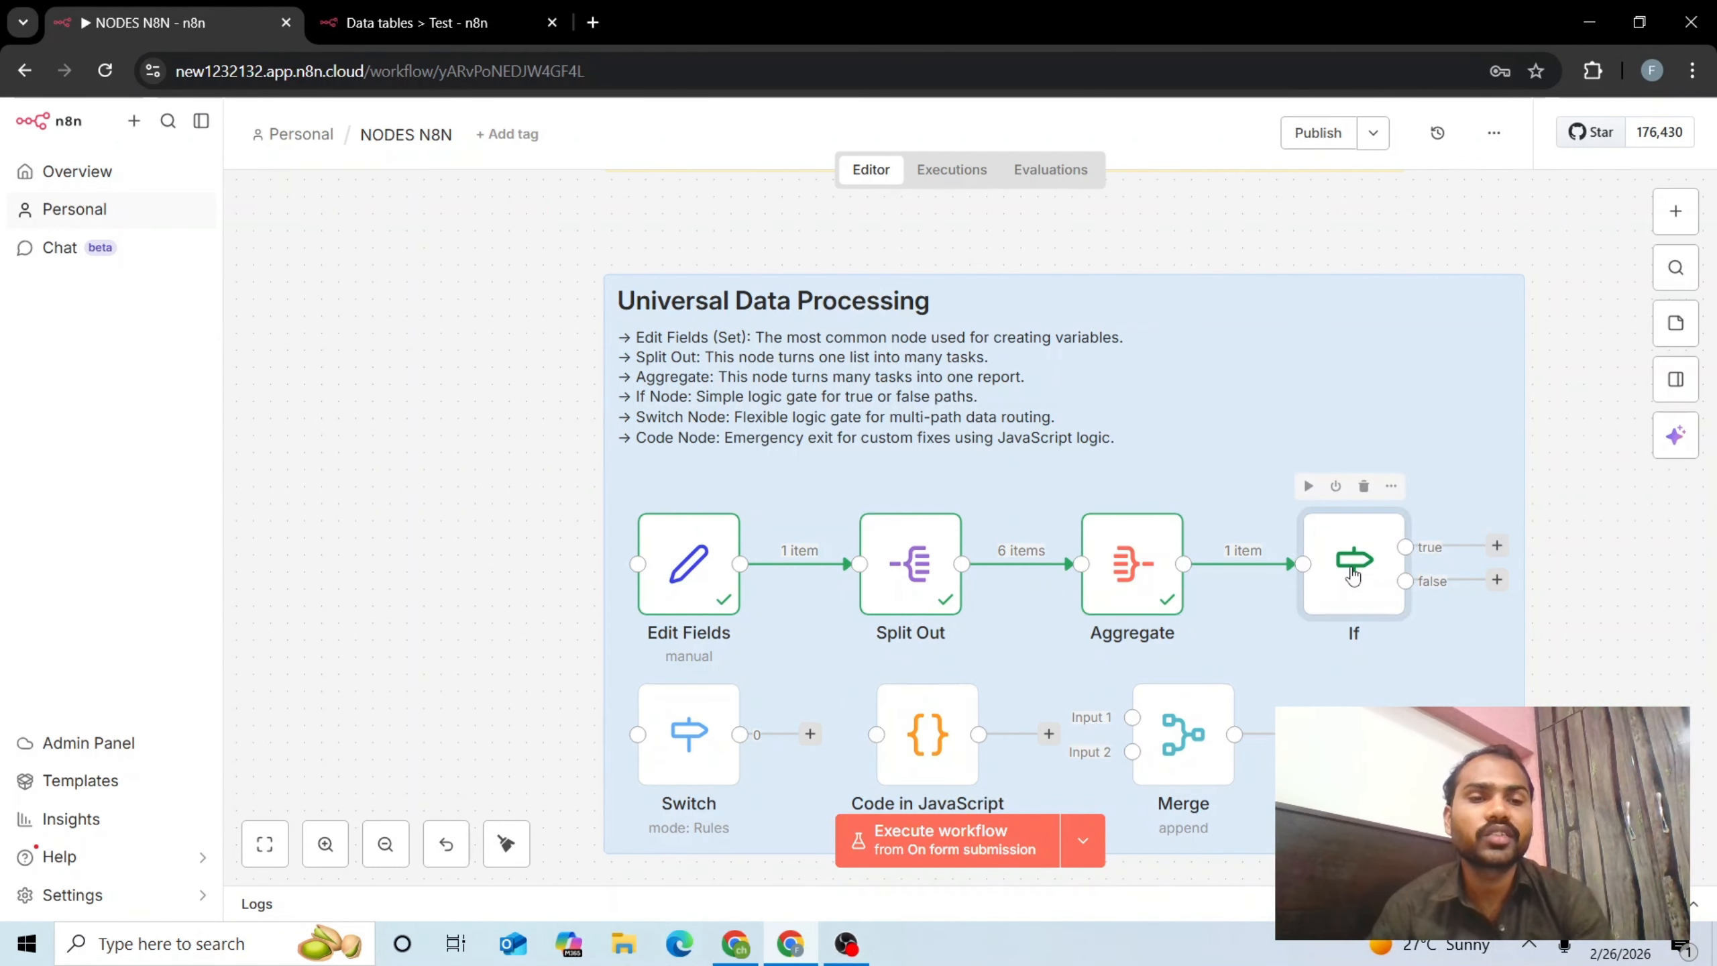
pyautogui.doubleClick(1352, 575)
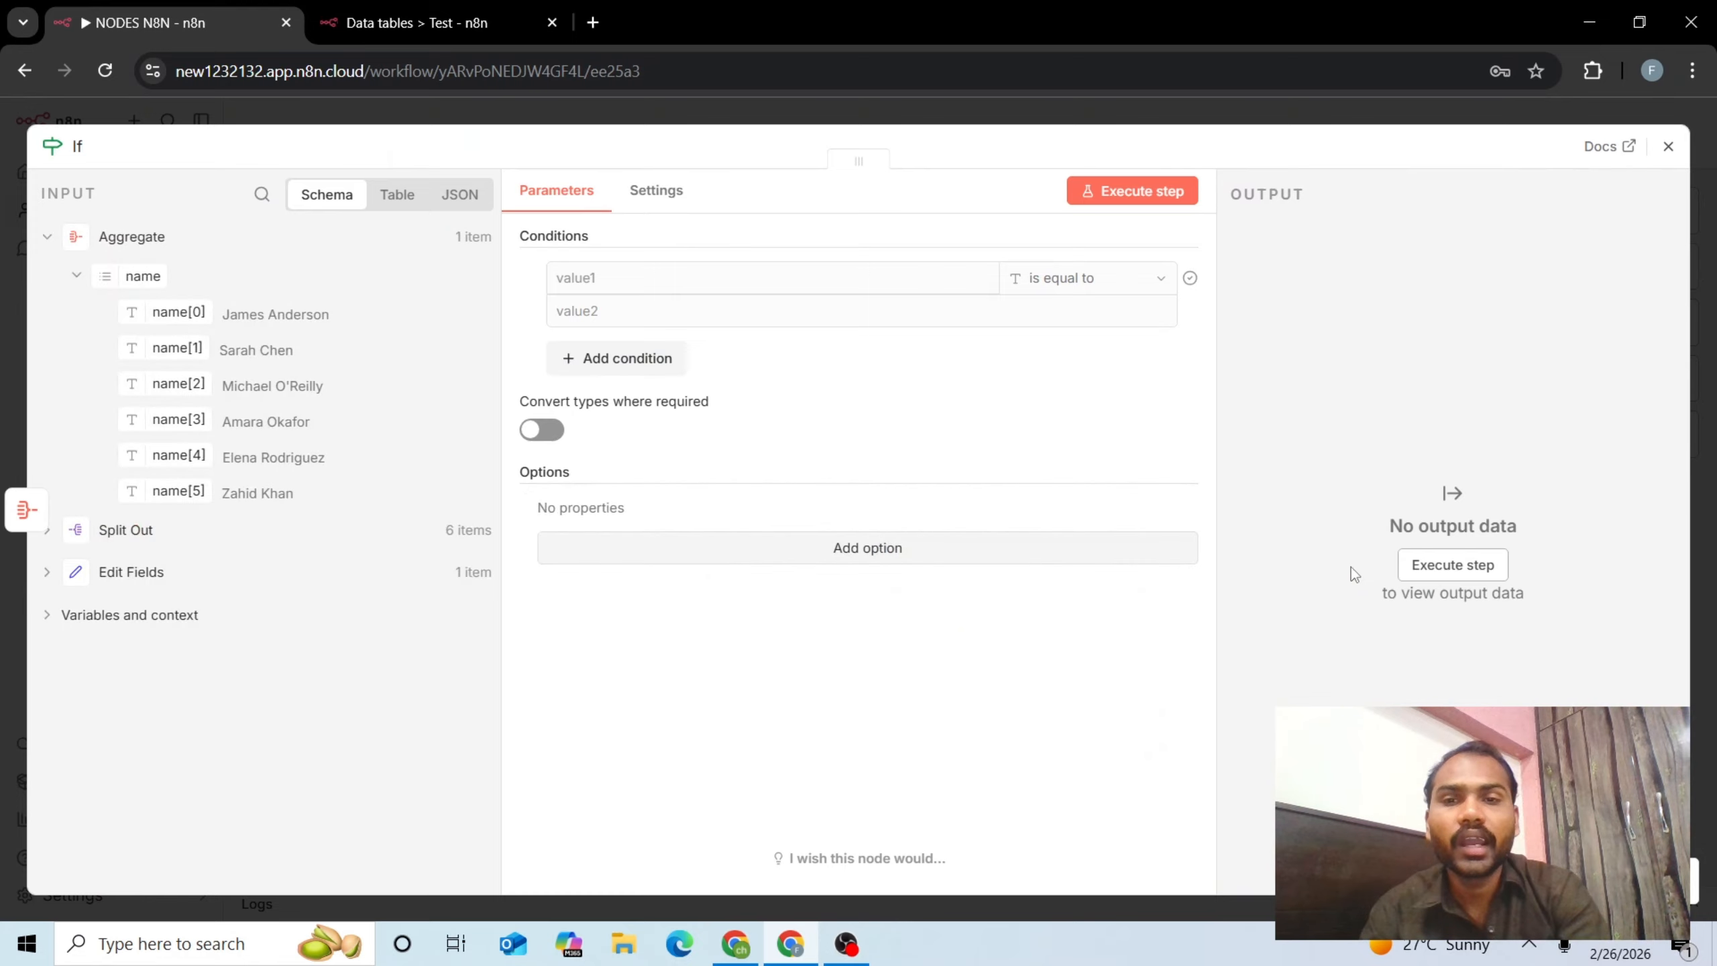
pyautogui.click(661, 283)
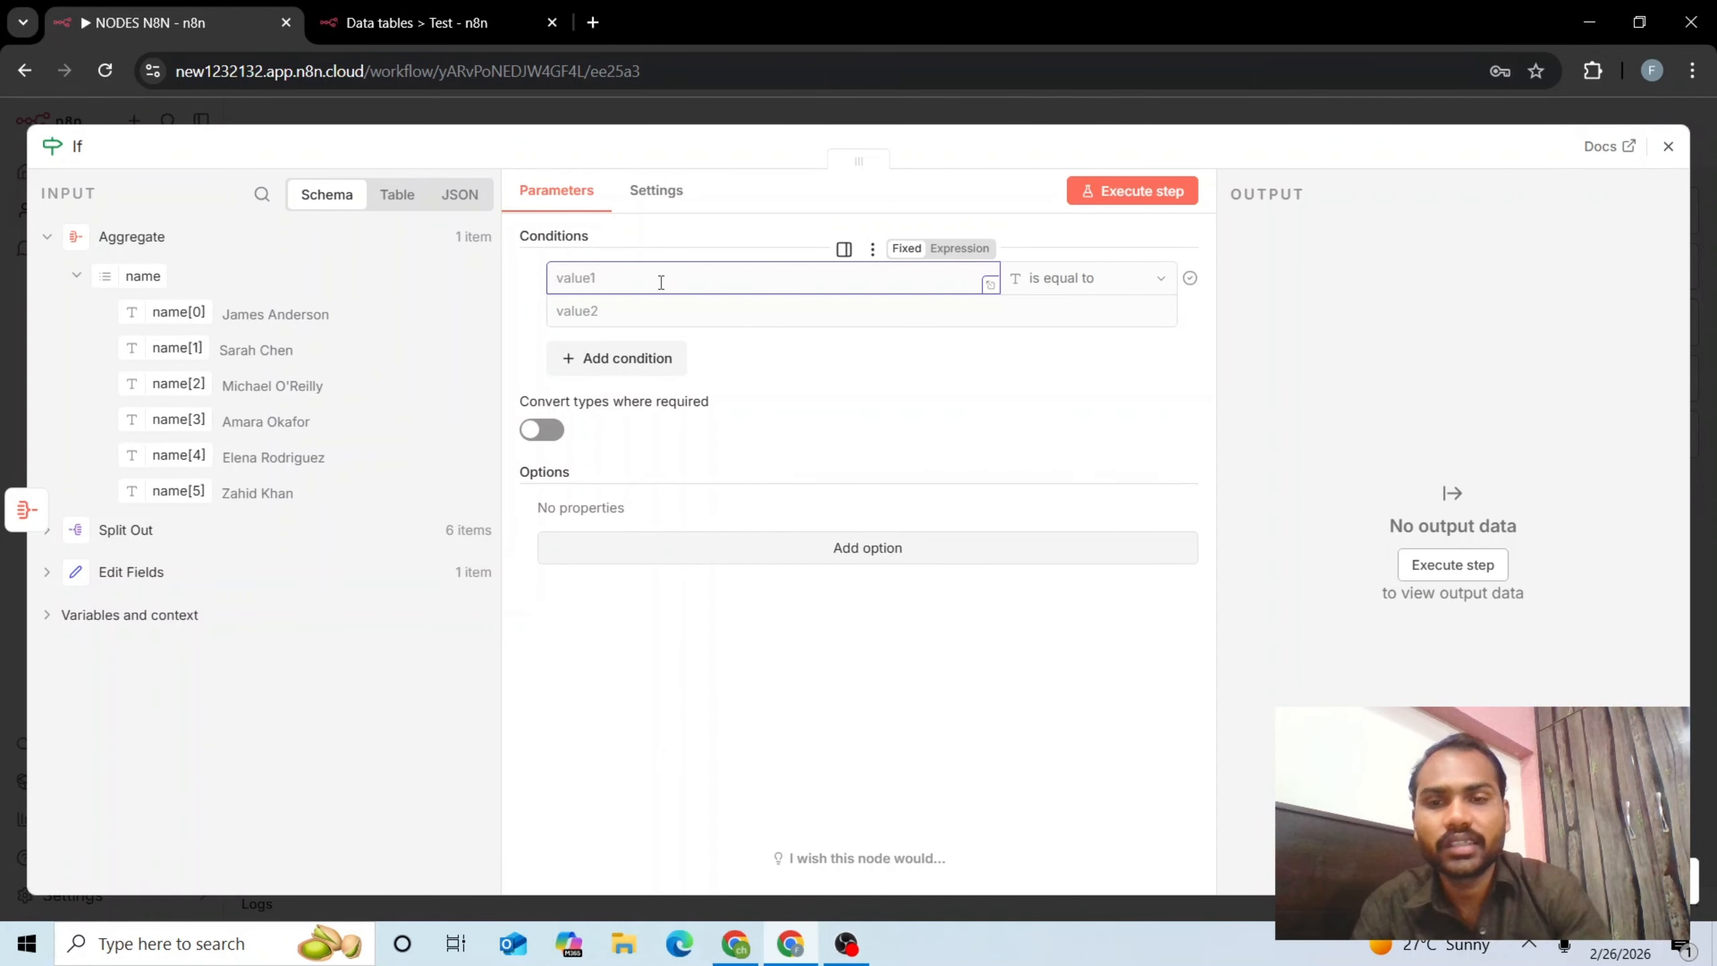
pyautogui.write('name')
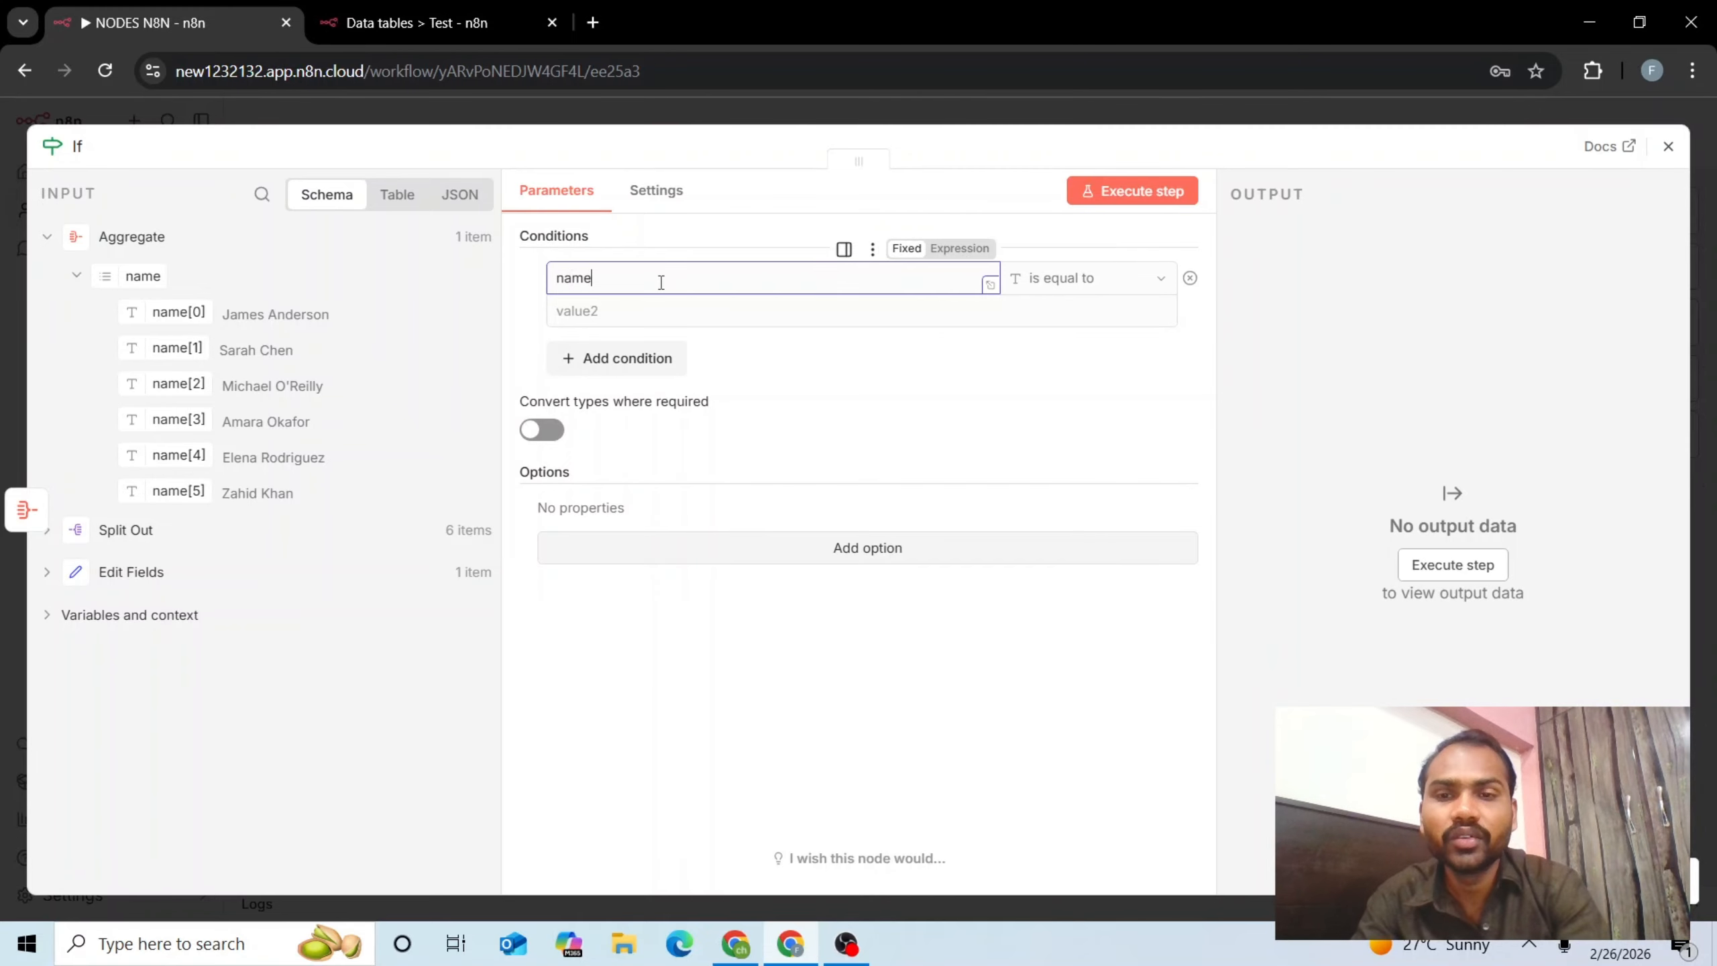
pyautogui.click(642, 317)
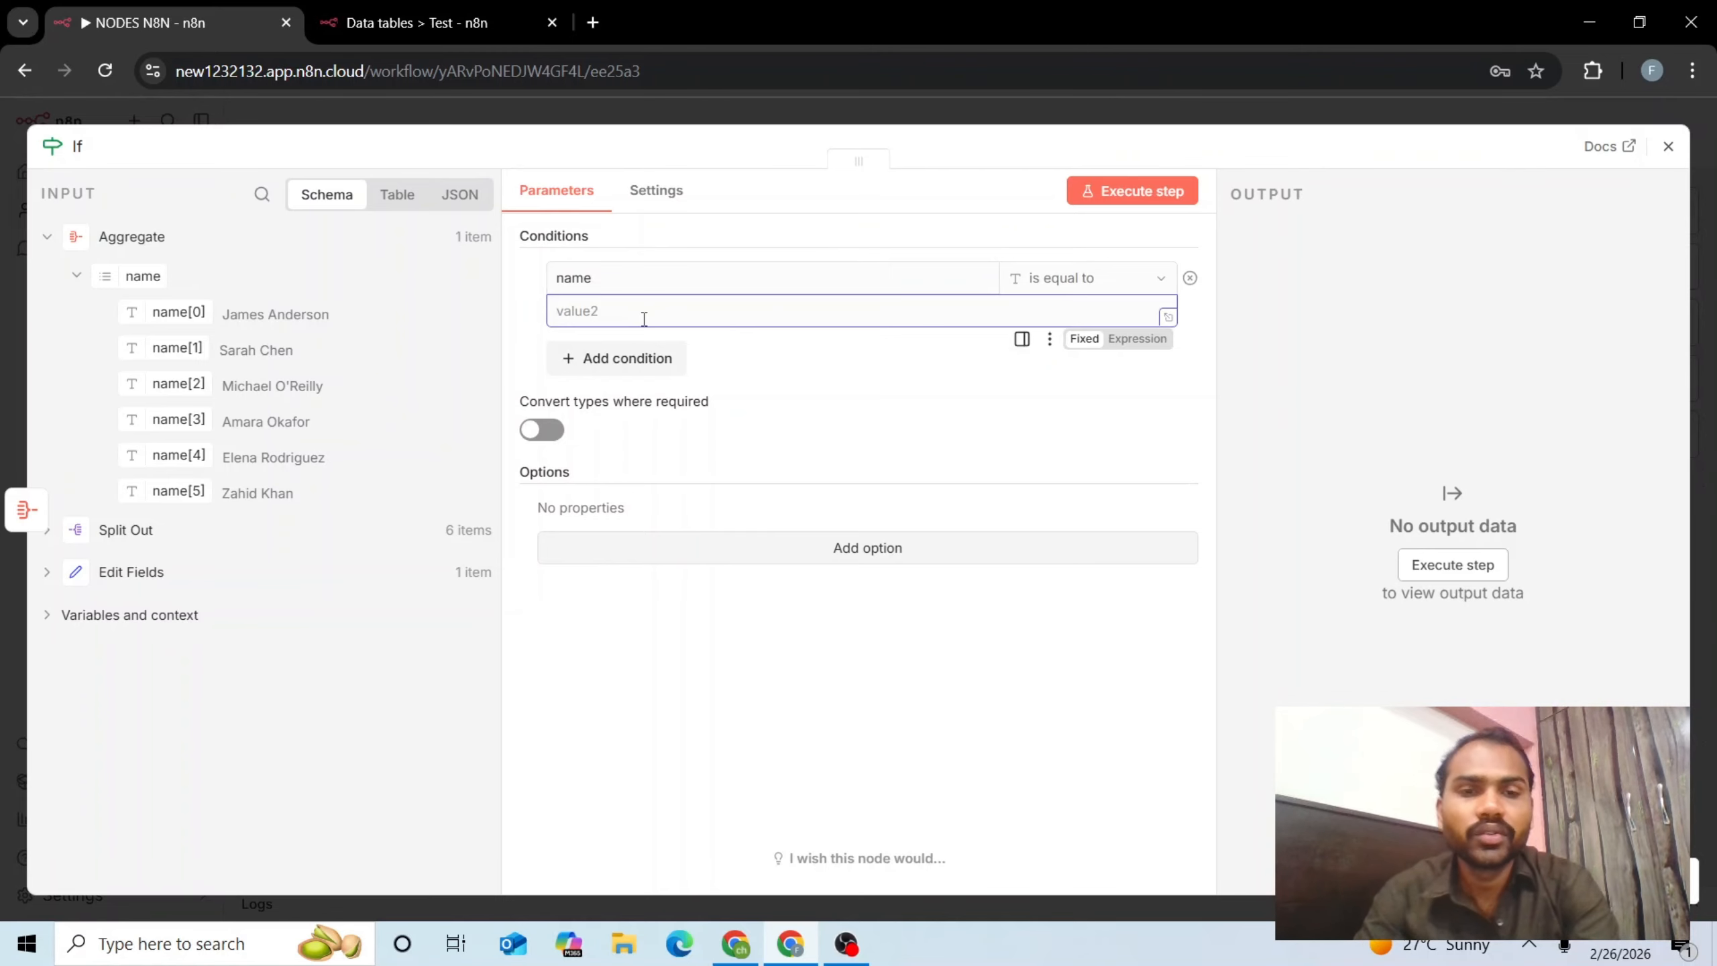
pyautogui.click(1068, 278)
pyautogui.click(842, 312)
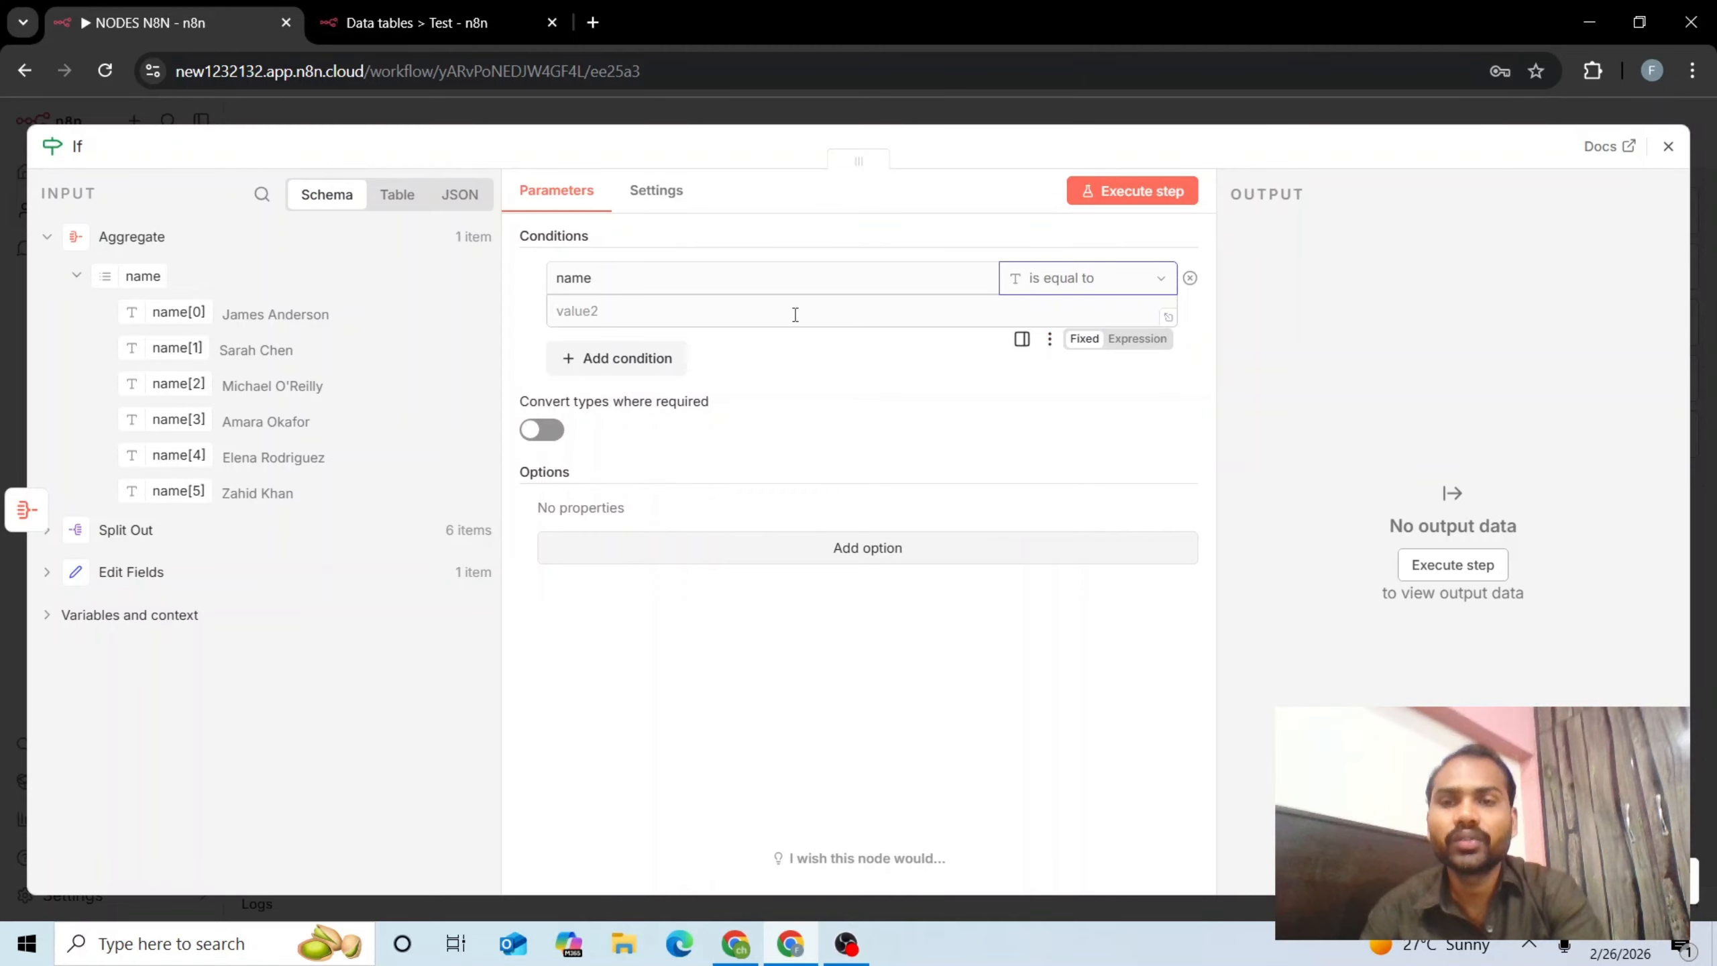
pyautogui.click(795, 314)
pyautogui.write('james')
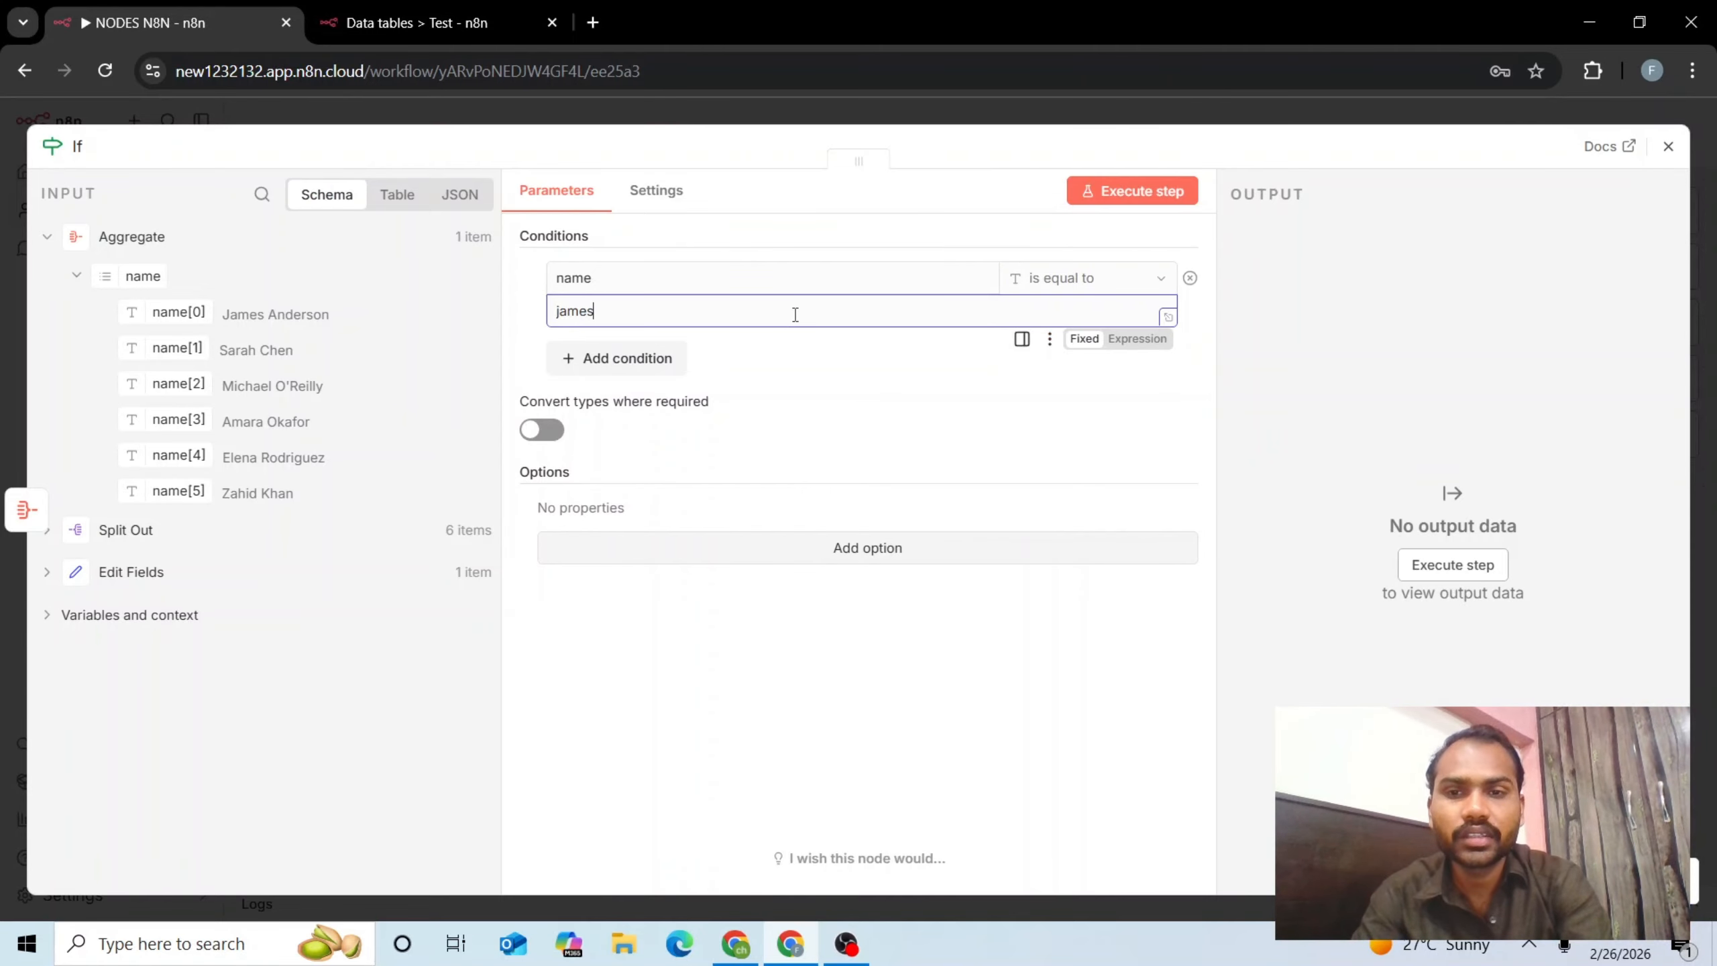
pyautogui.click(790, 390)
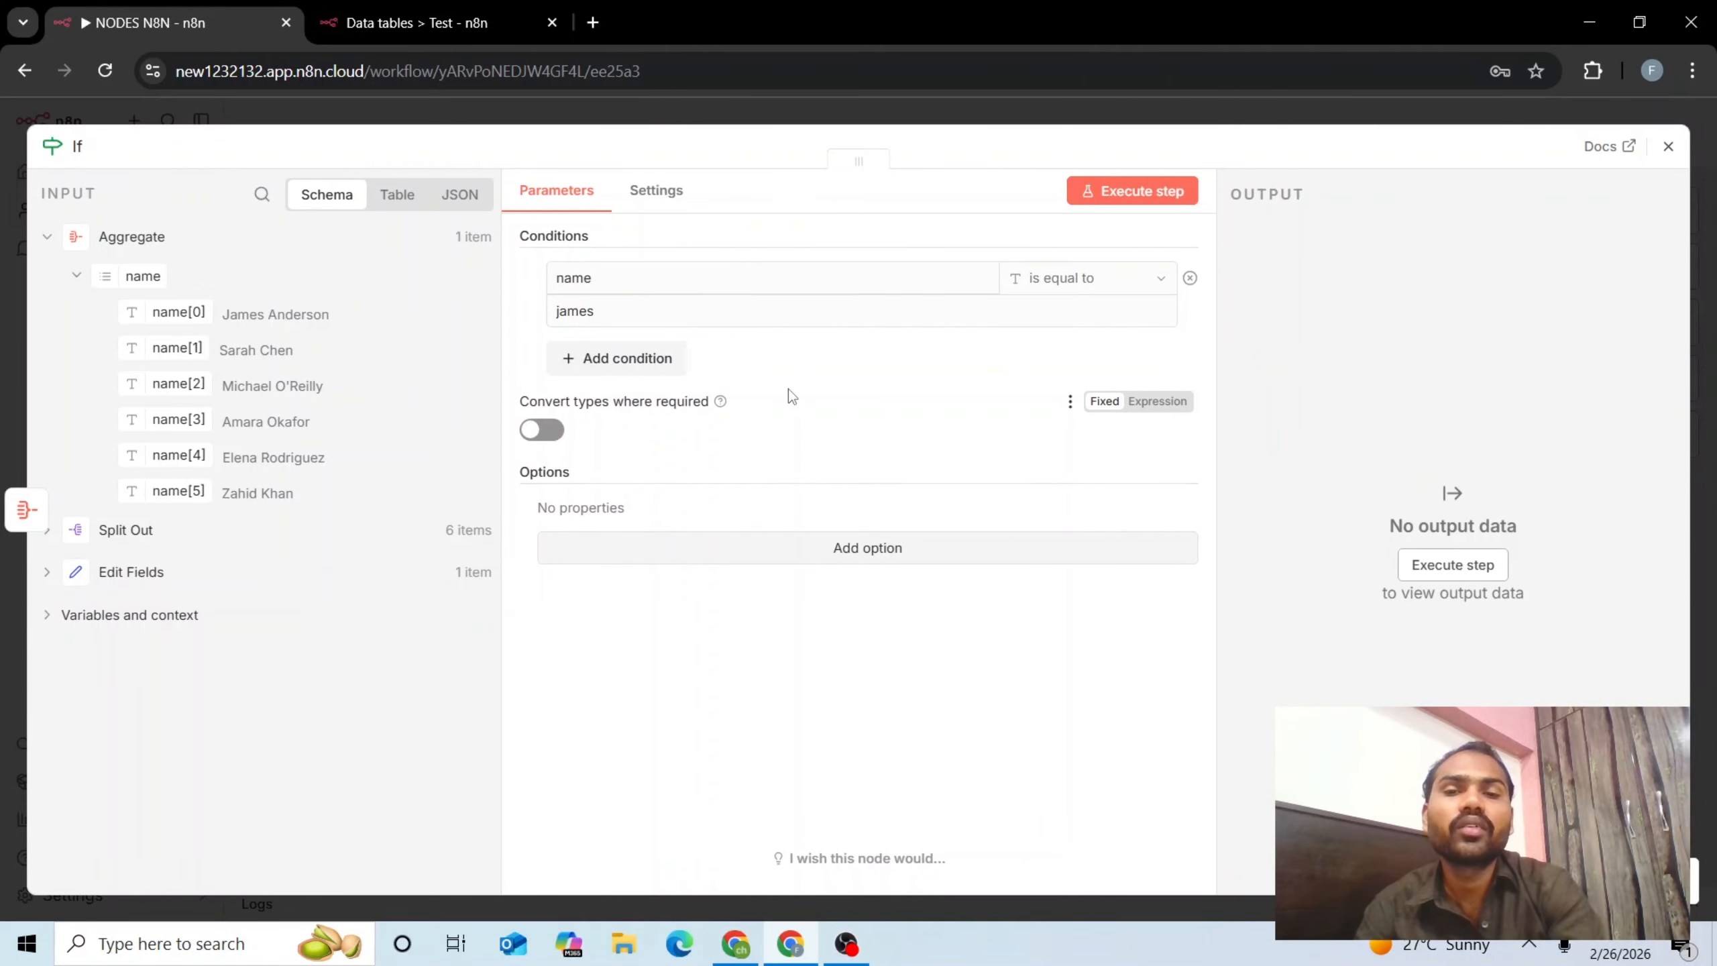
# Add an AND condition that name is equal to the second lead's lowercase first name, execute the If node, and close it
pyautogui.click(571, 358)
pyautogui.click(643, 405)
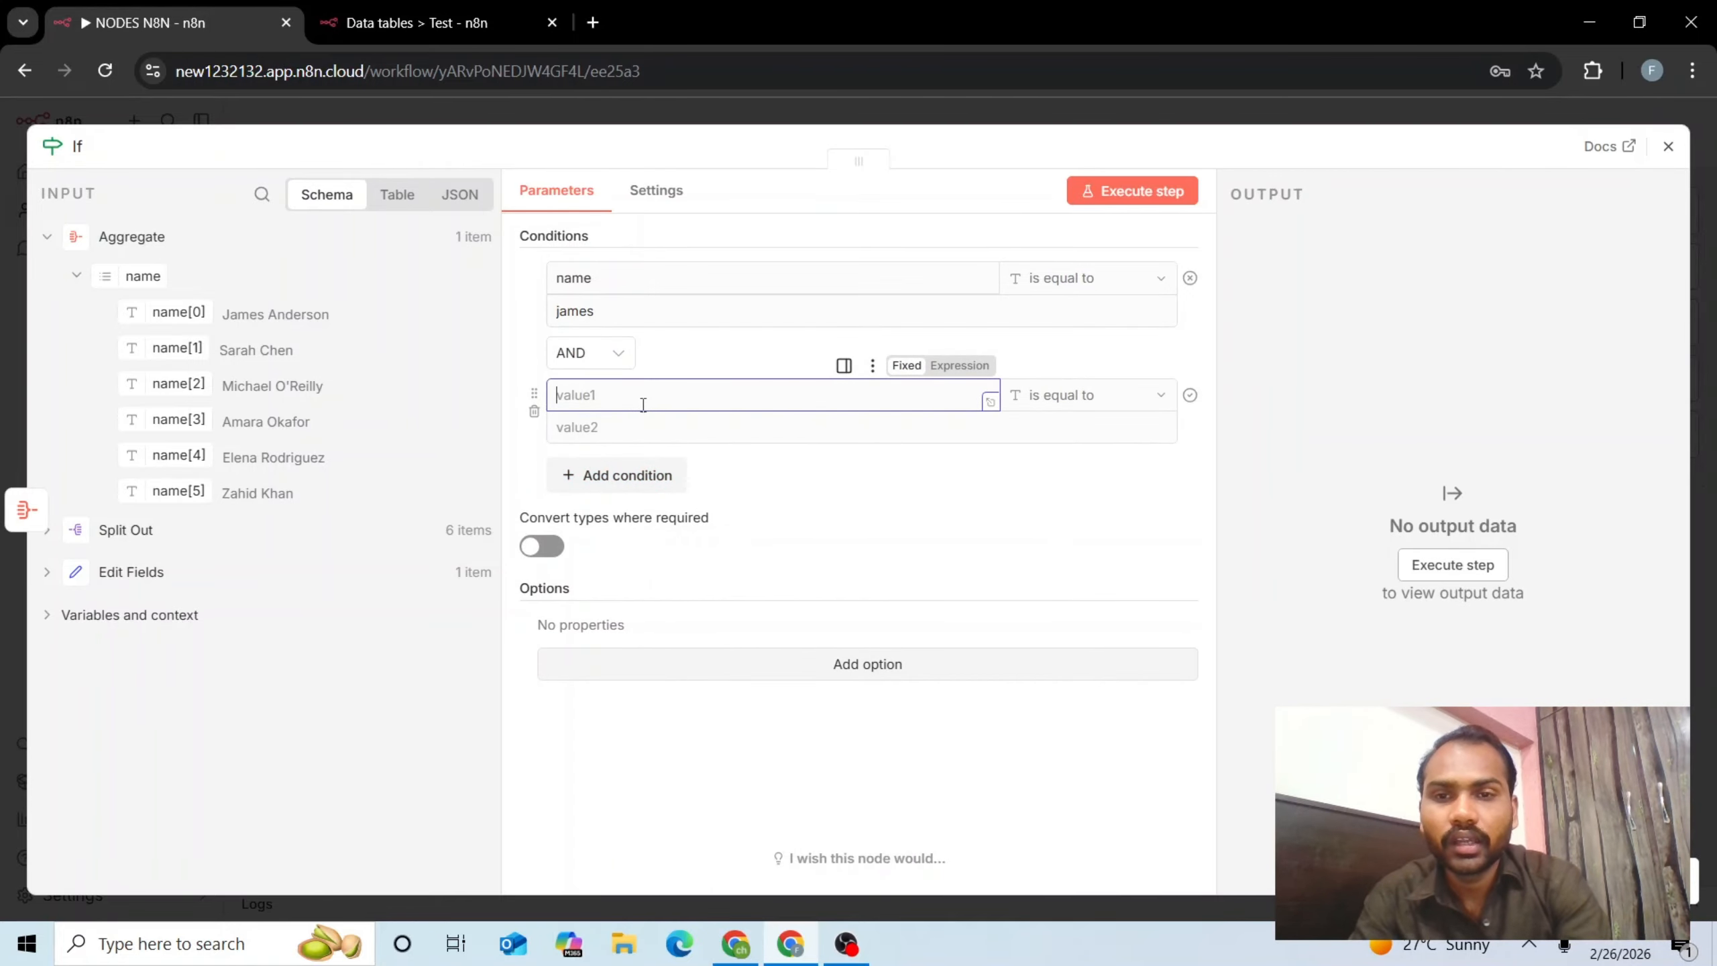
pyautogui.write('name')
pyautogui.click(605, 428)
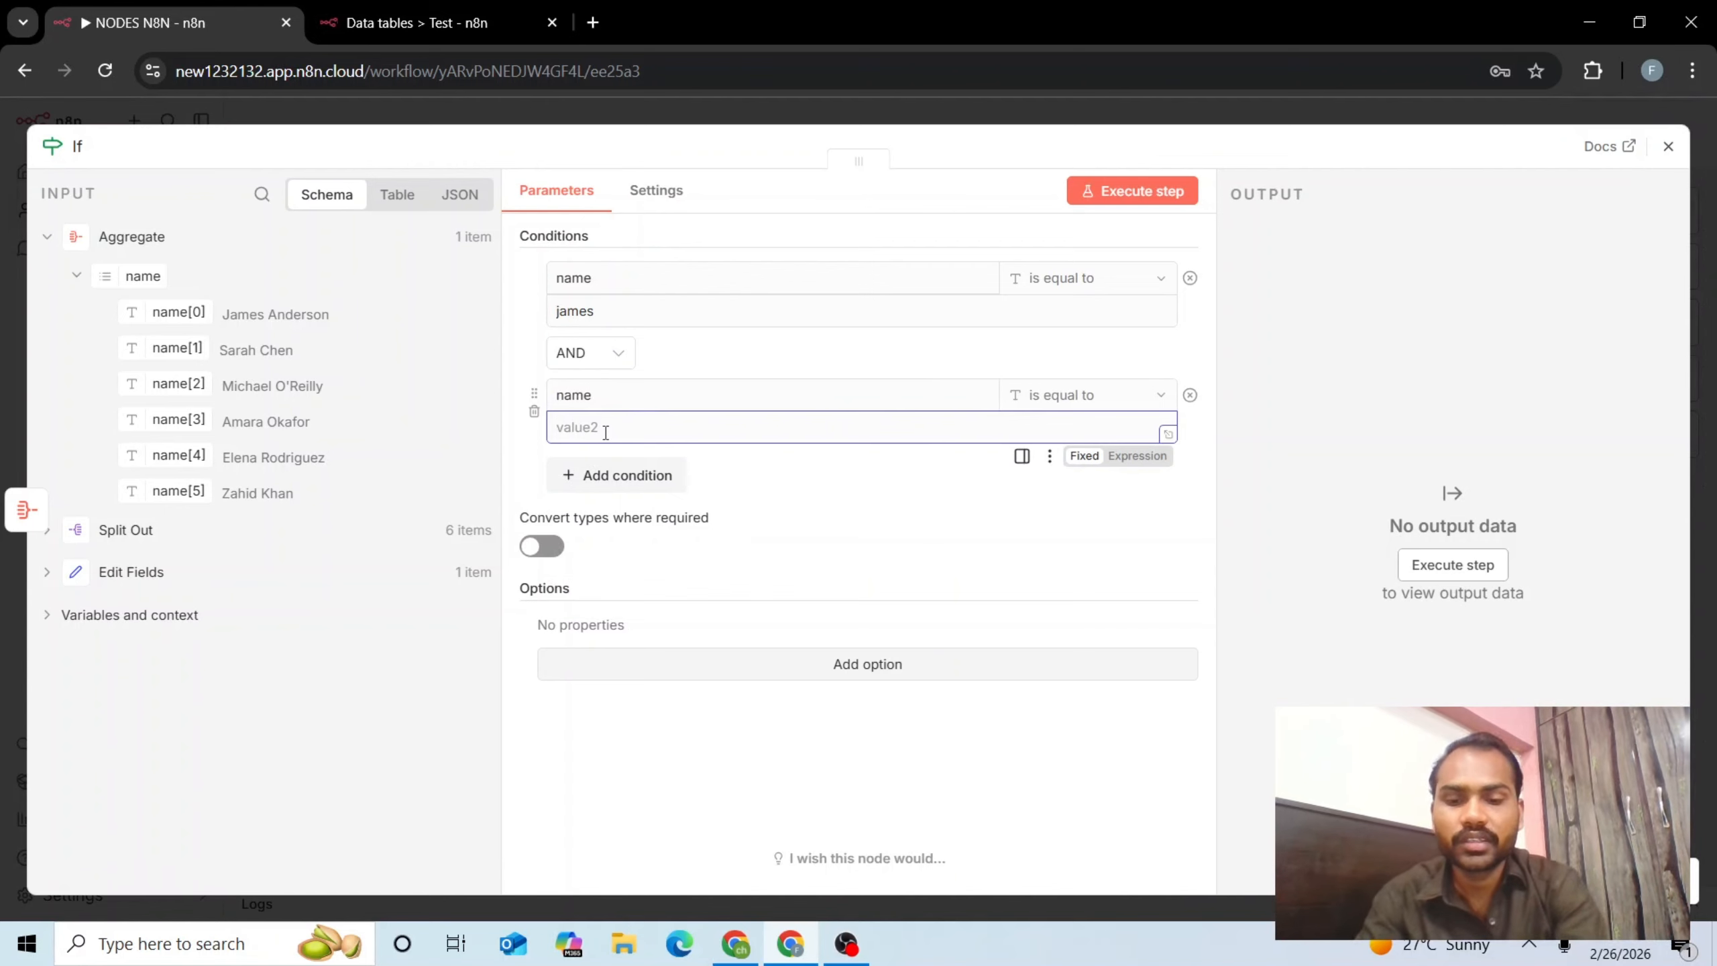
pyautogui.write('sarah')
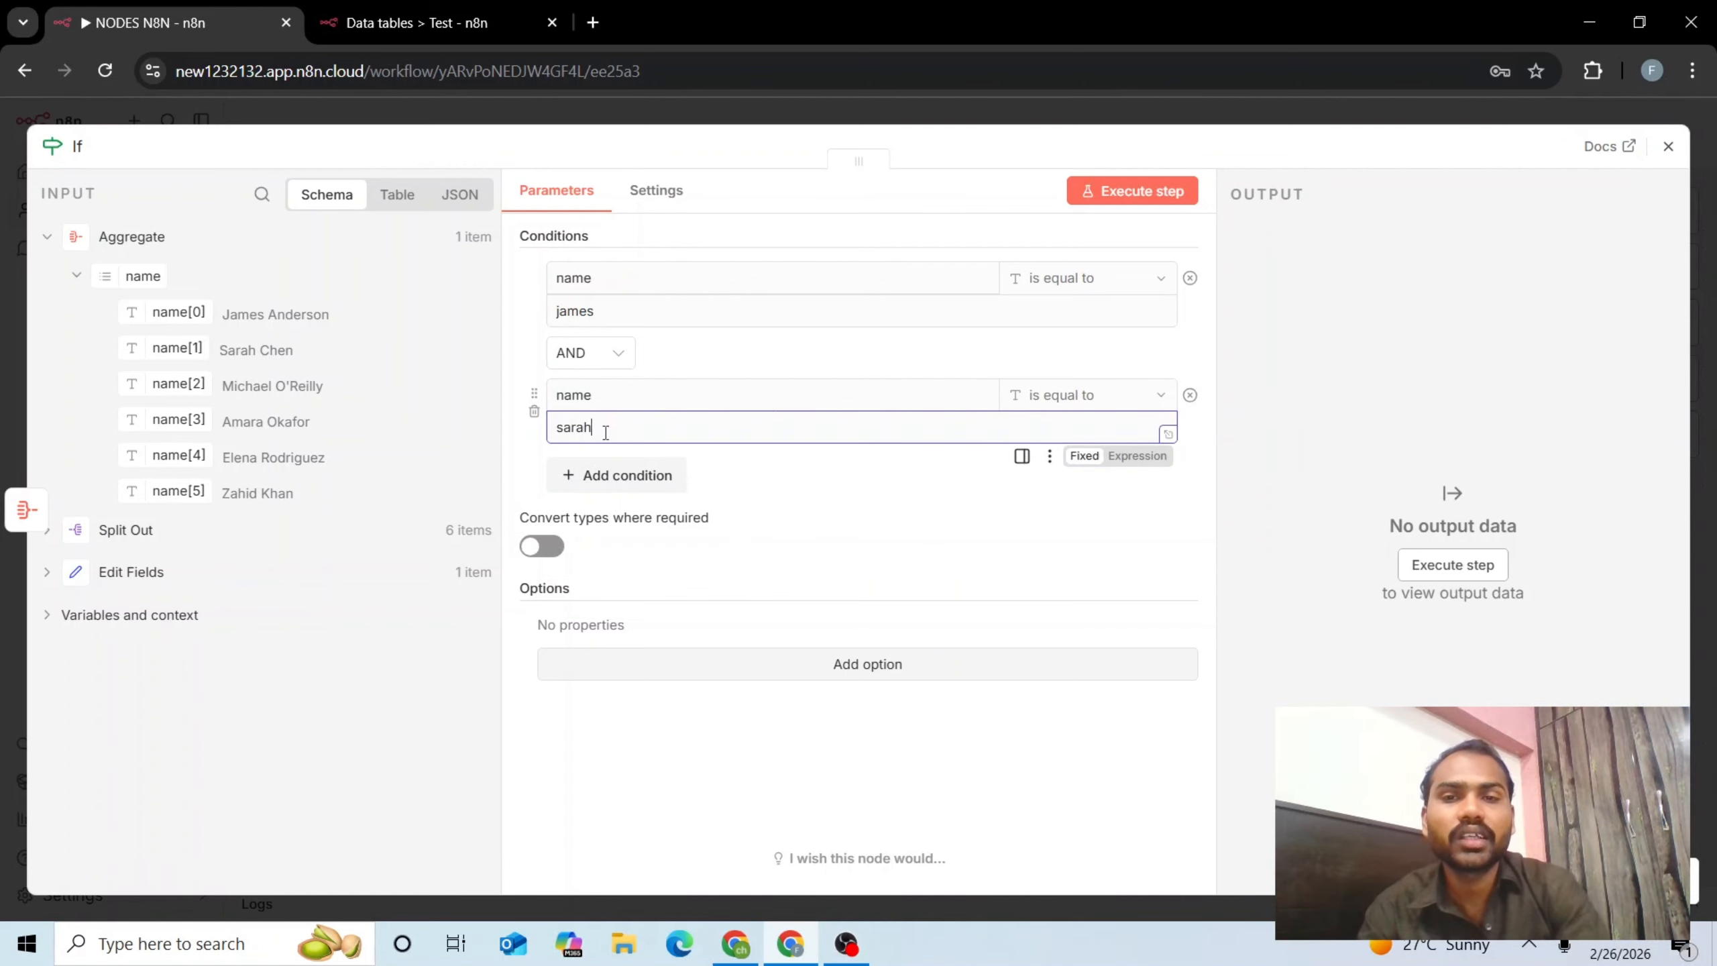
pyautogui.click(1114, 189)
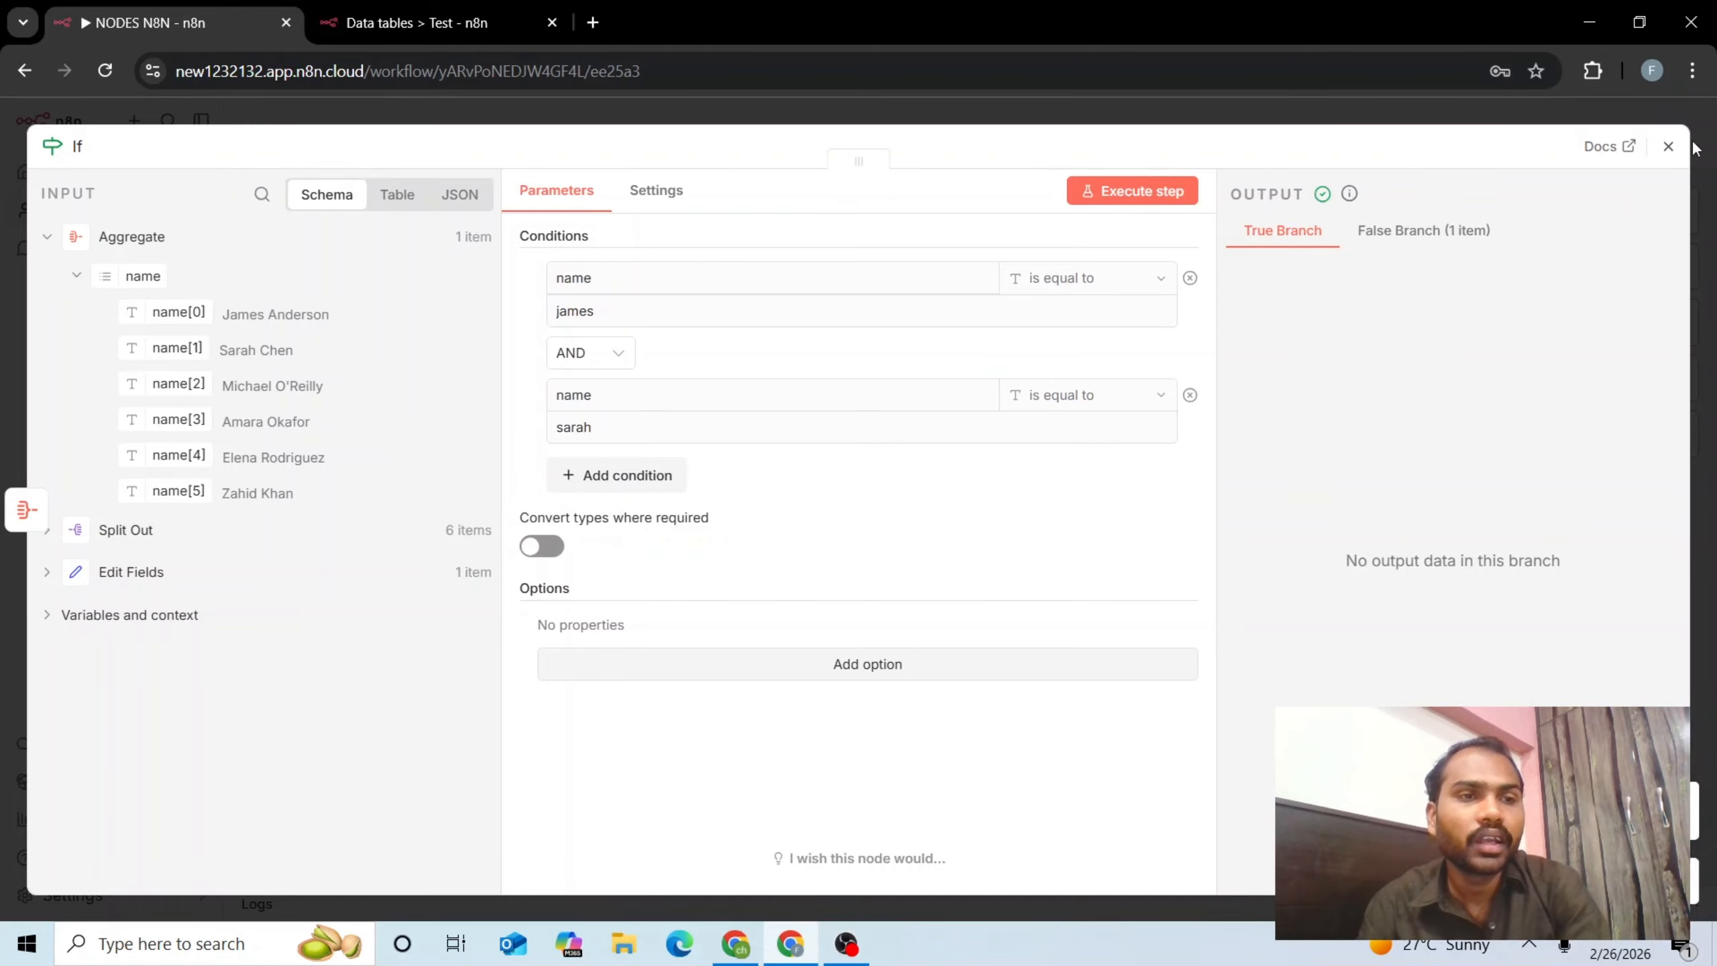
pyautogui.click(1668, 146)
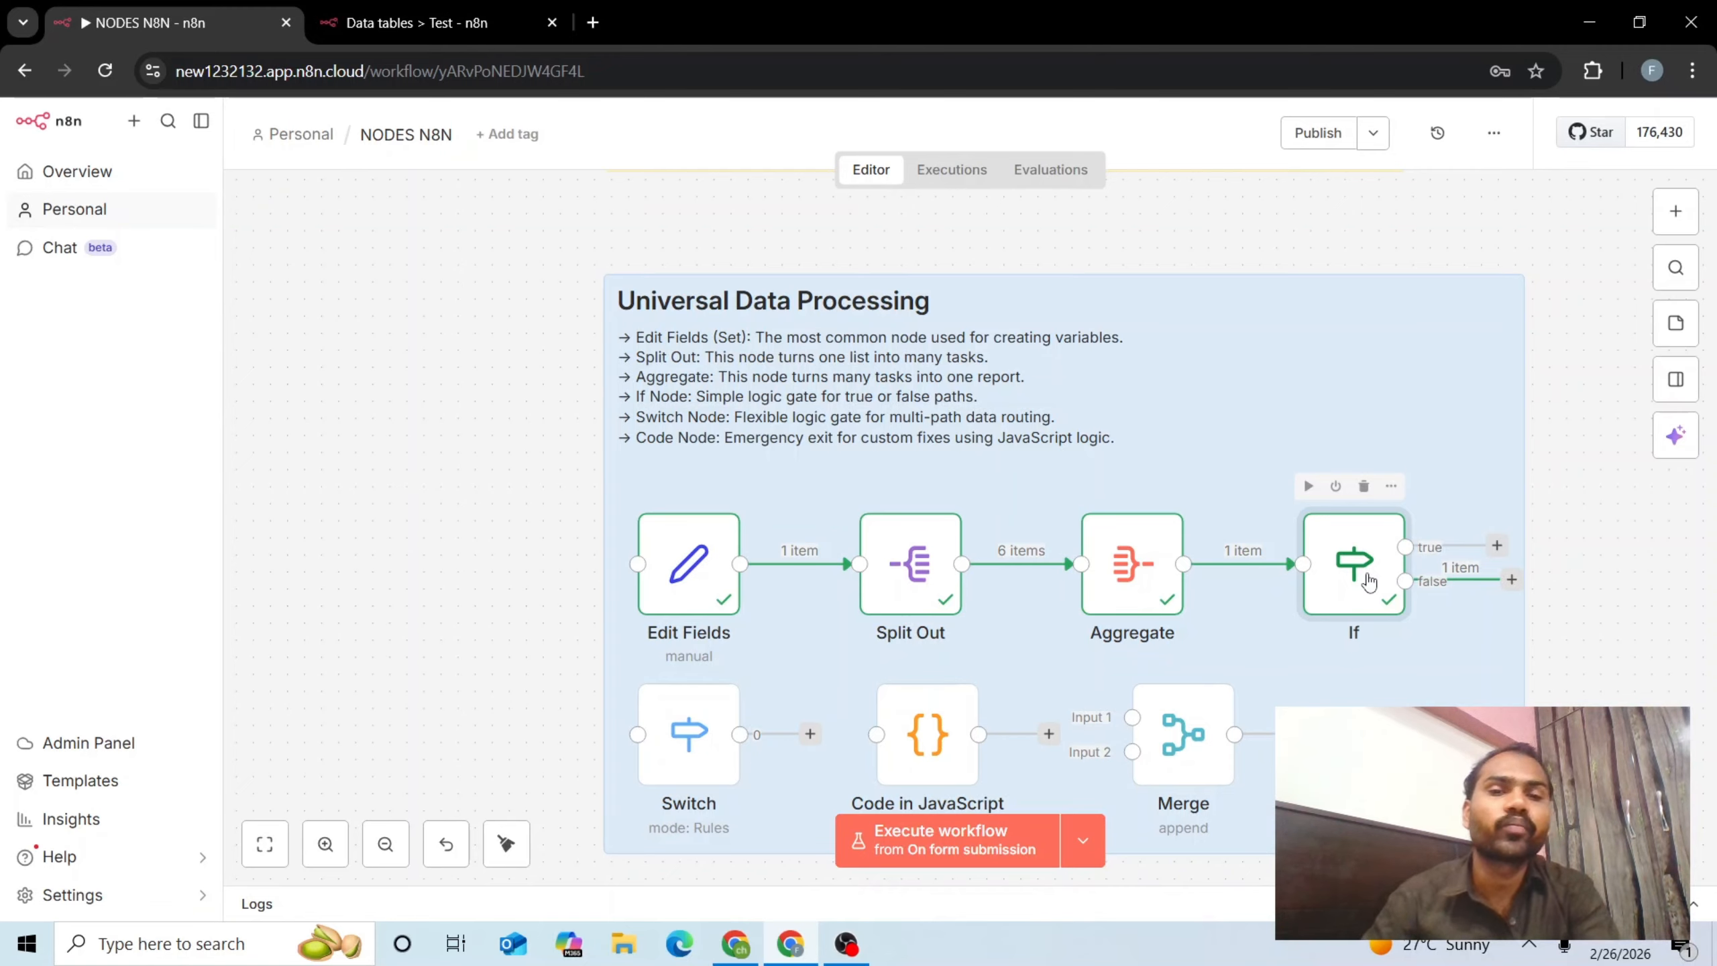
# Reopen the If node and examine its False Branch output and the AND operator joining the two conditions
pyautogui.doubleClick(1368, 582)
pyautogui.click(1441, 232)
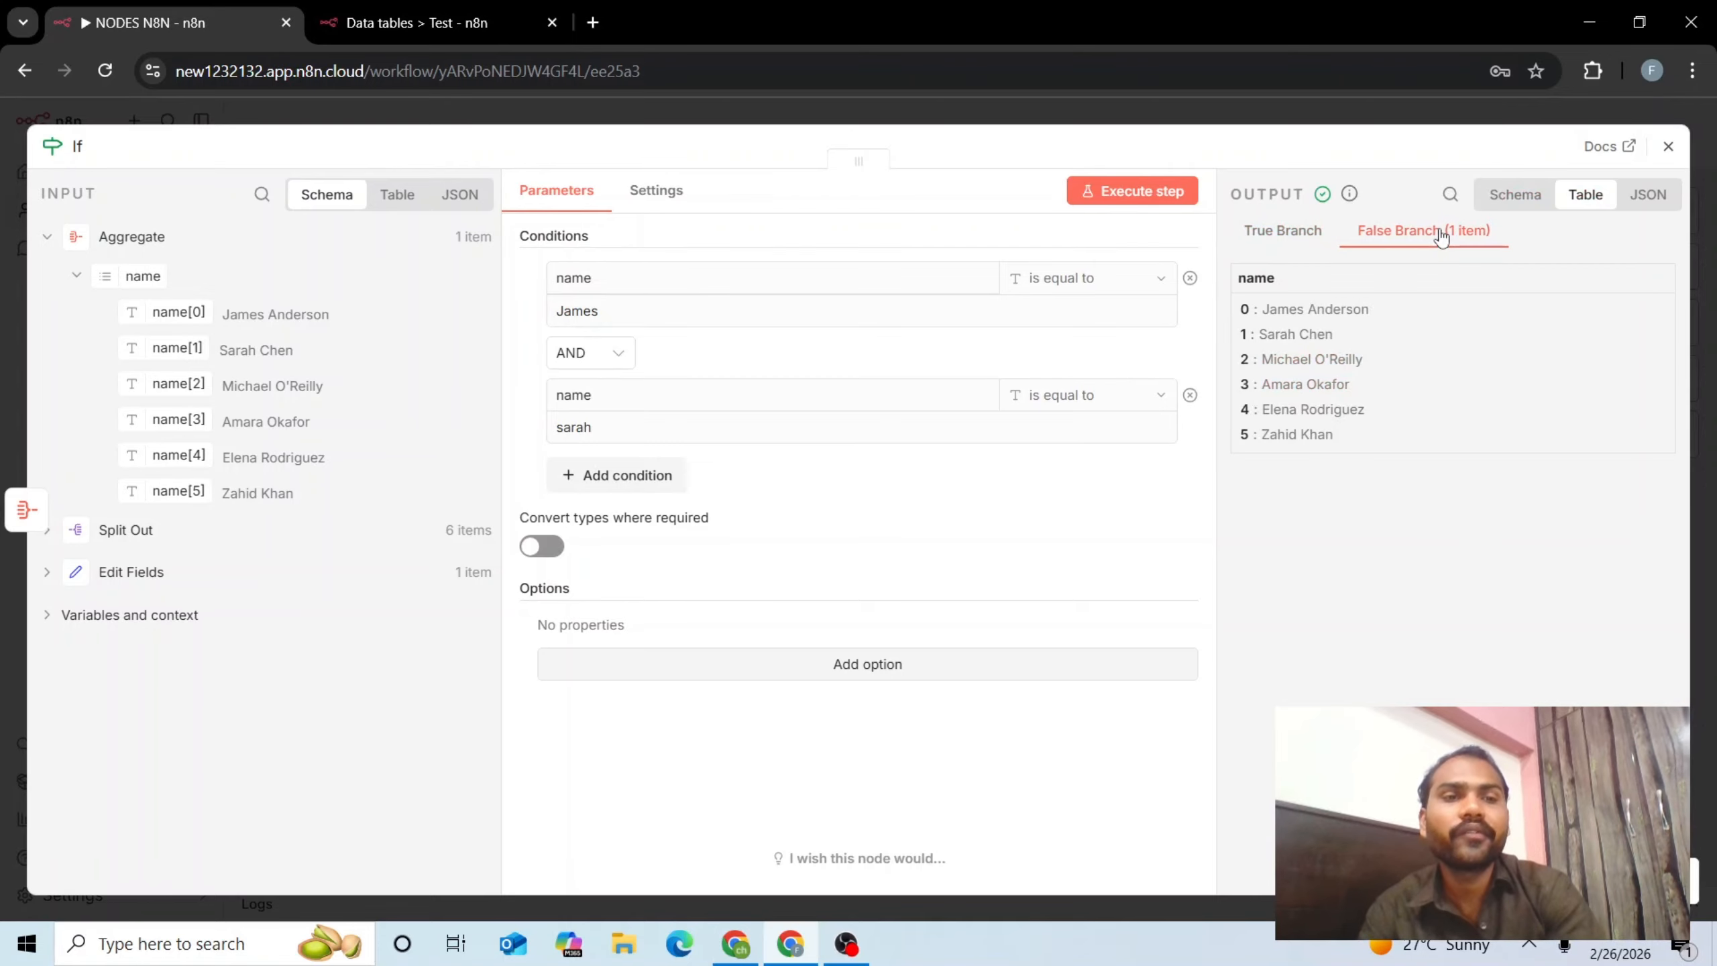
pyautogui.click(590, 366)
pyautogui.click(673, 350)
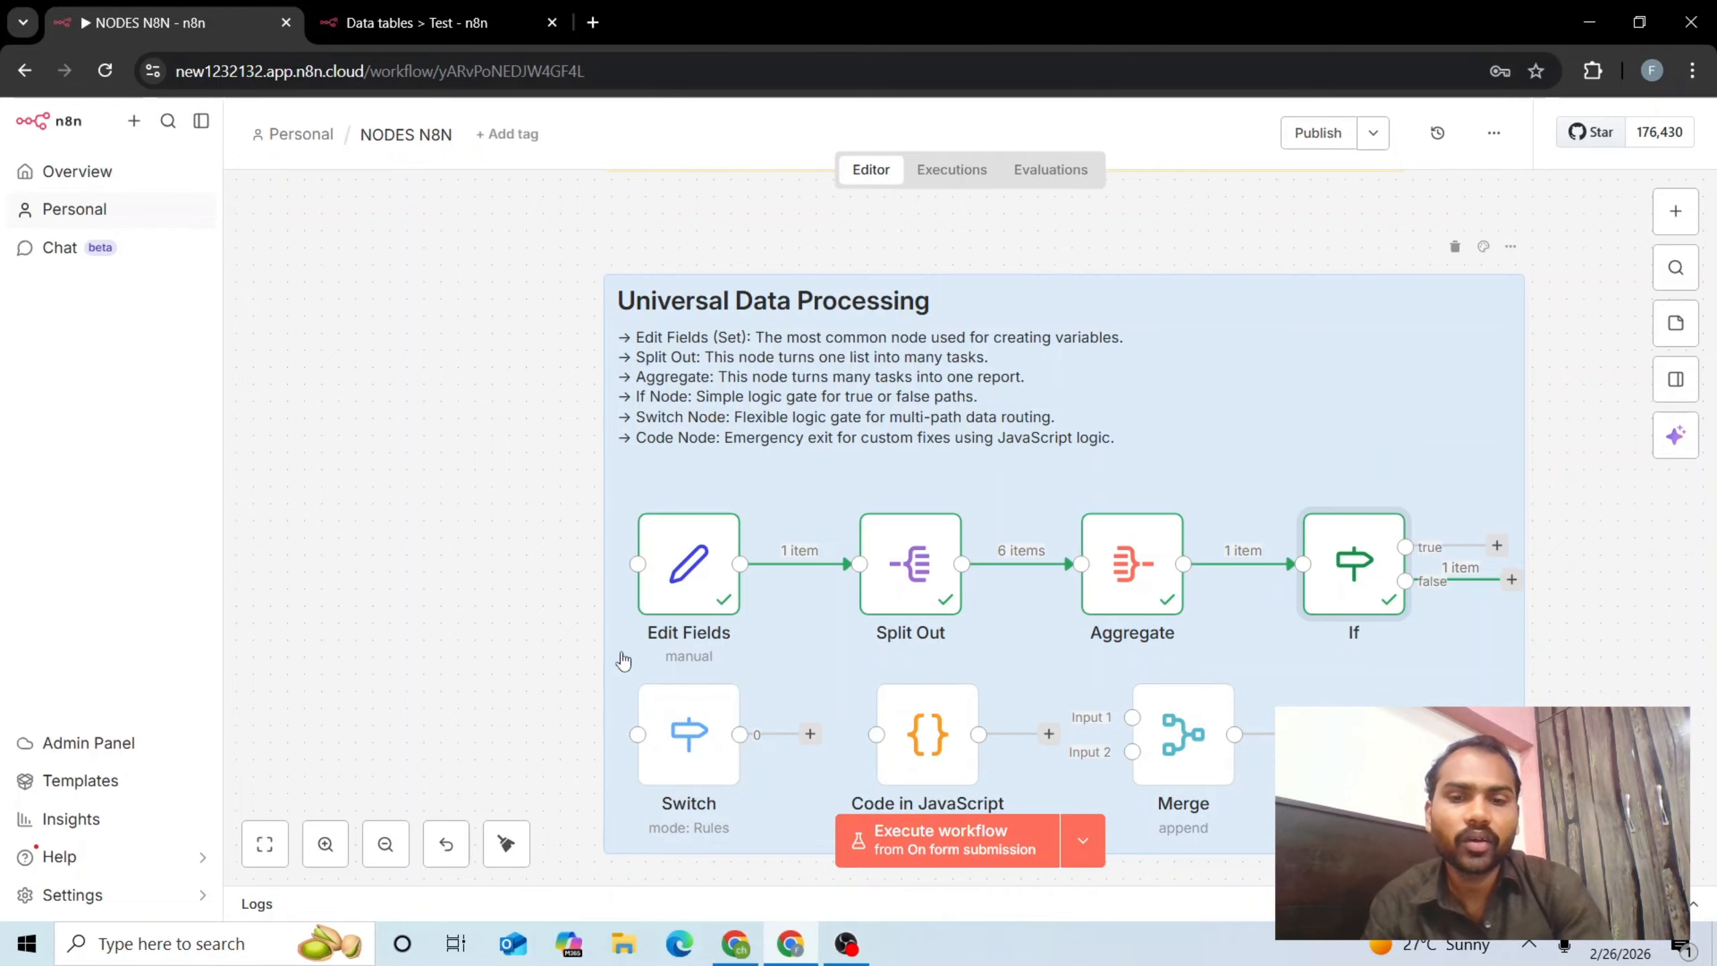
# Open the Switch node, look over its Rules mode and routing rule settings, and close it
pyautogui.click(681, 749)
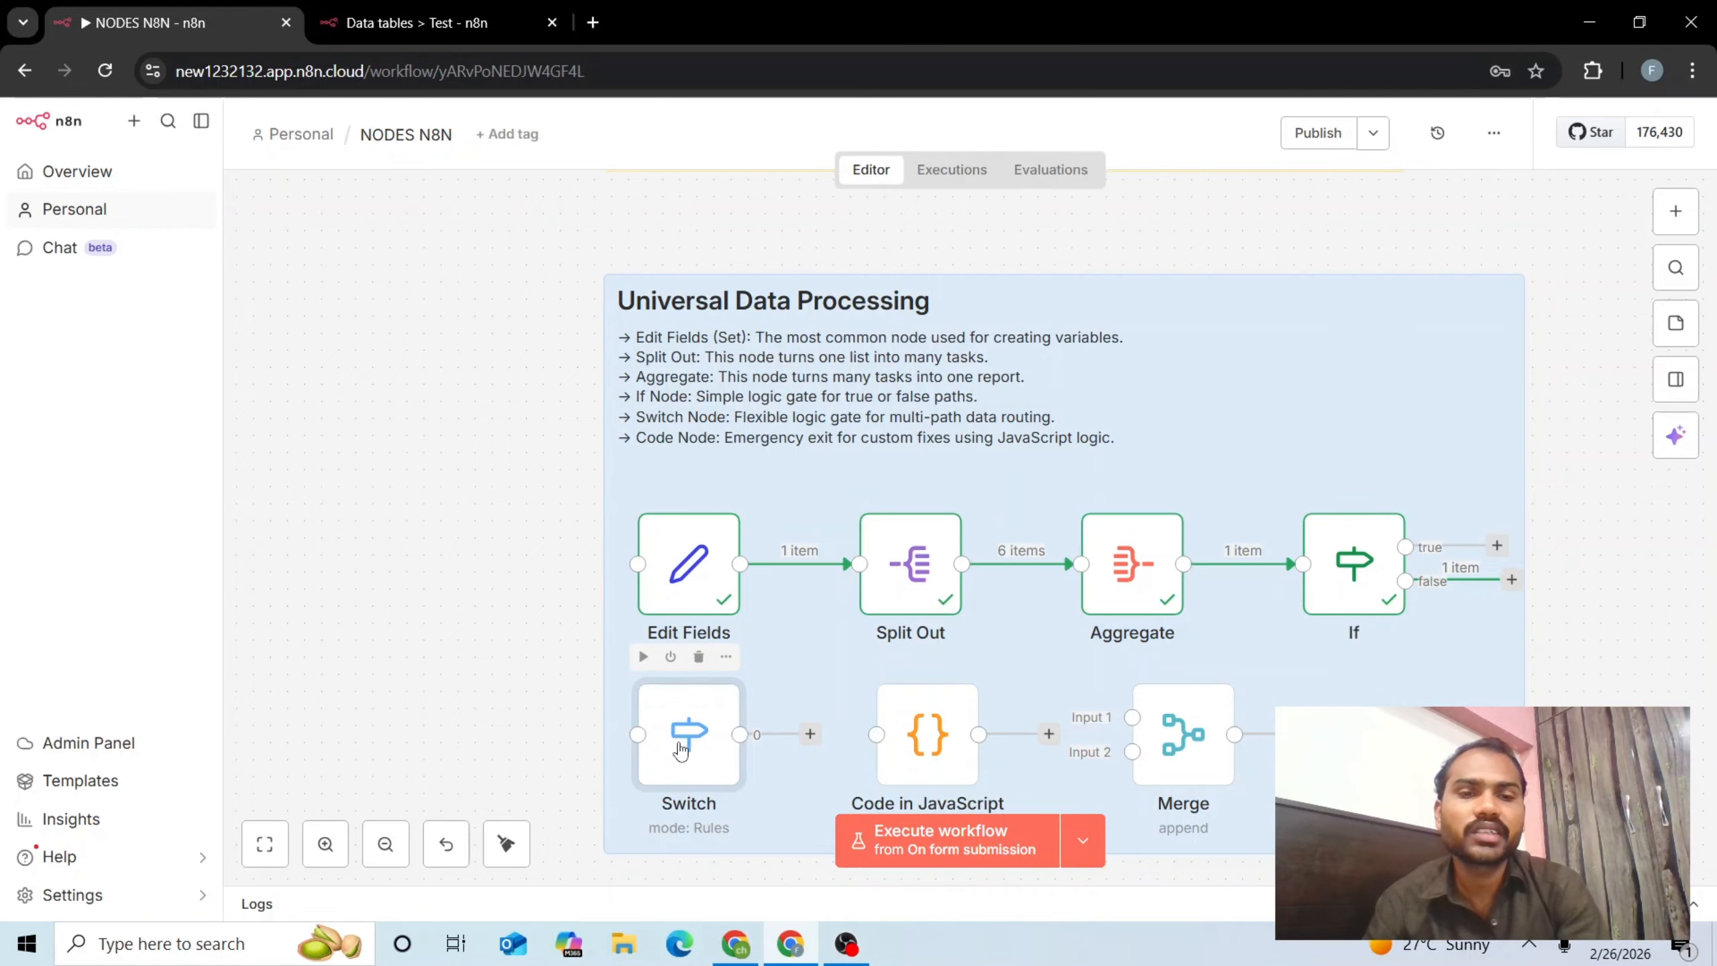
pyautogui.doubleClick(681, 749)
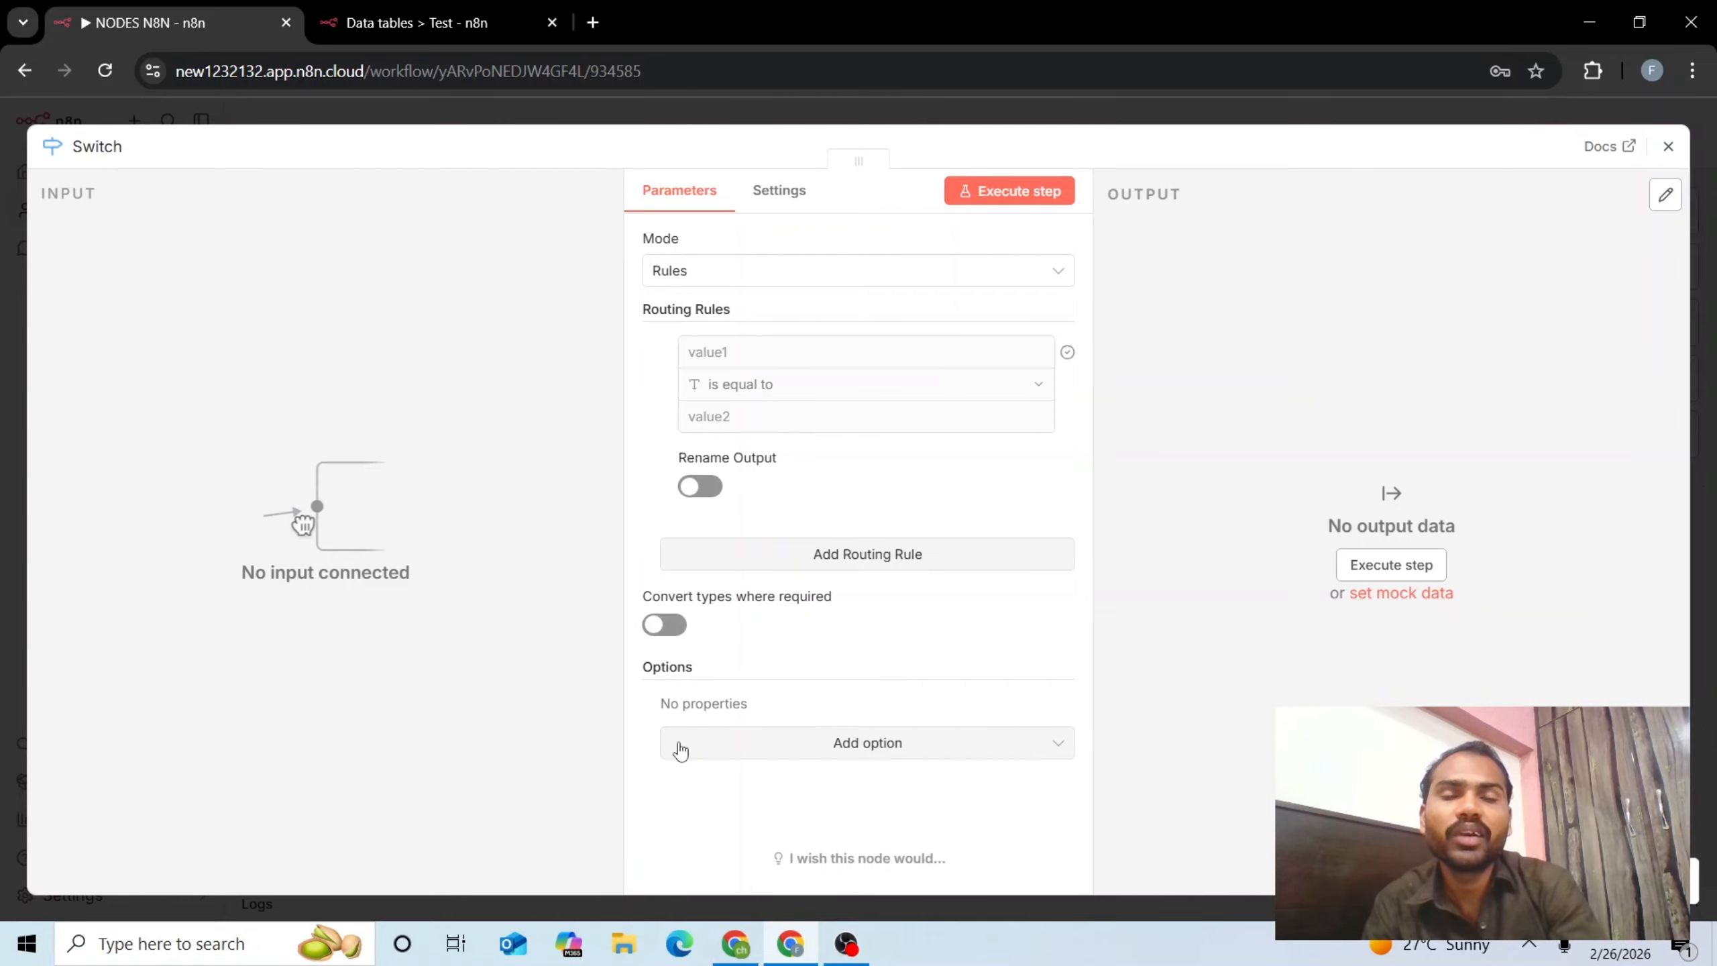
pyautogui.press('Escape')
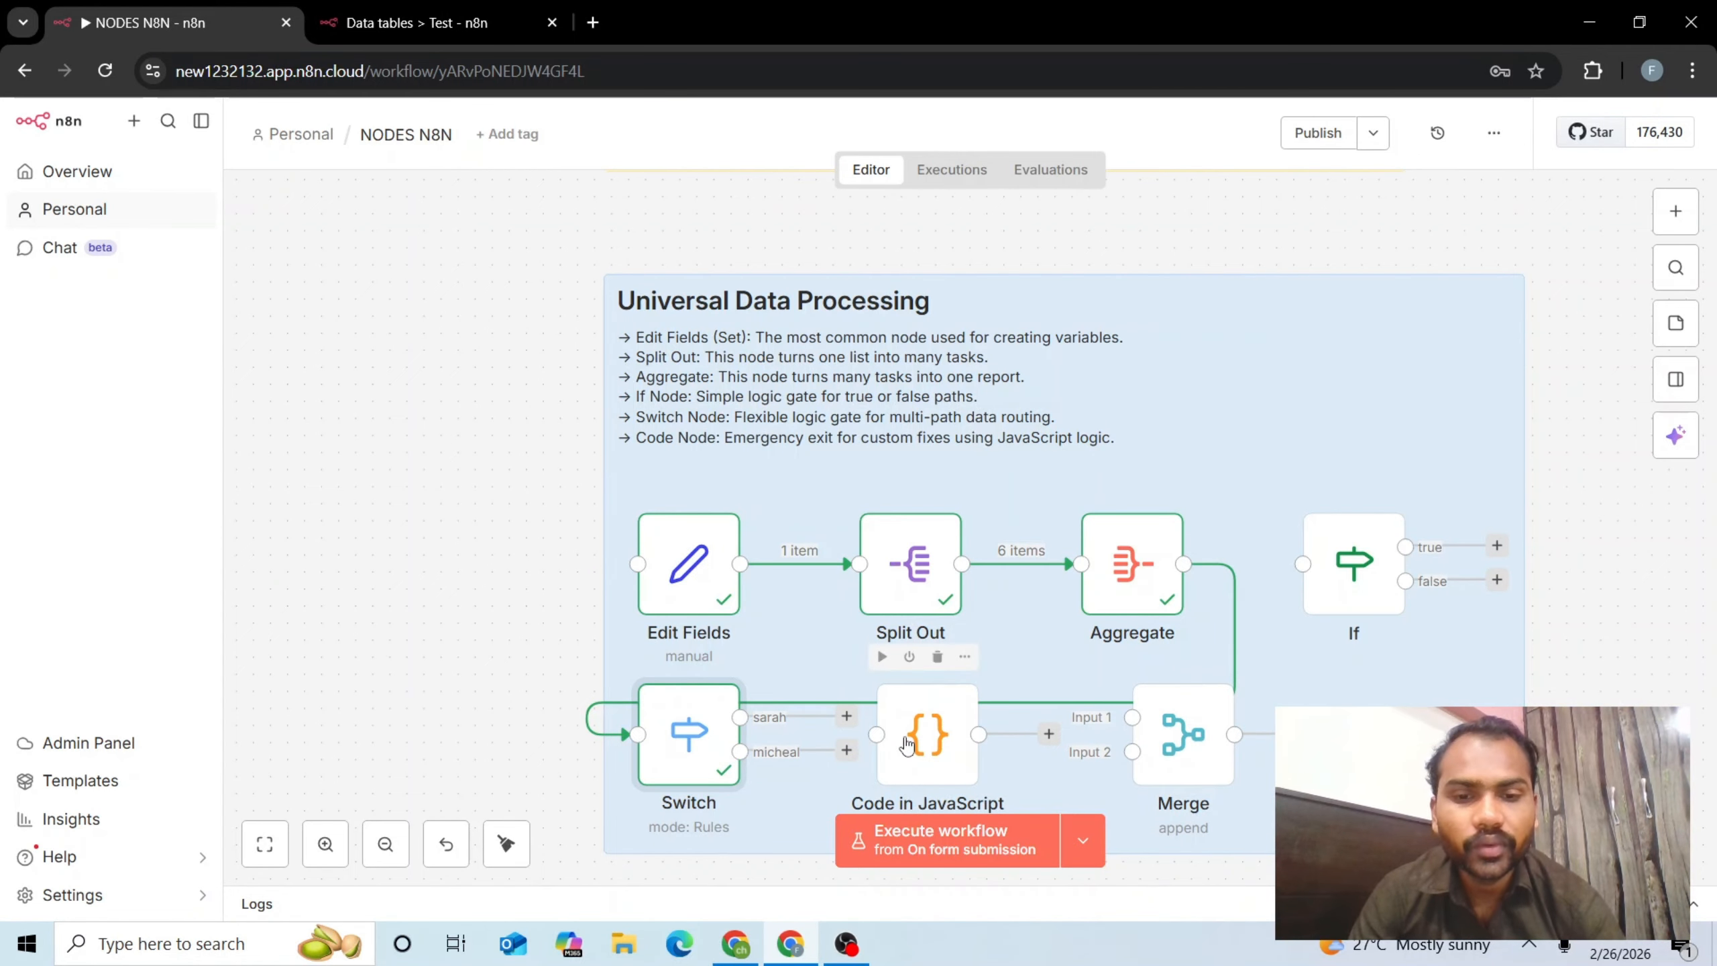
# Open the Code in JavaScript node, look over its default JavaScript code, and close the node
pyautogui.click(907, 745)
pyautogui.doubleClick(906, 745)
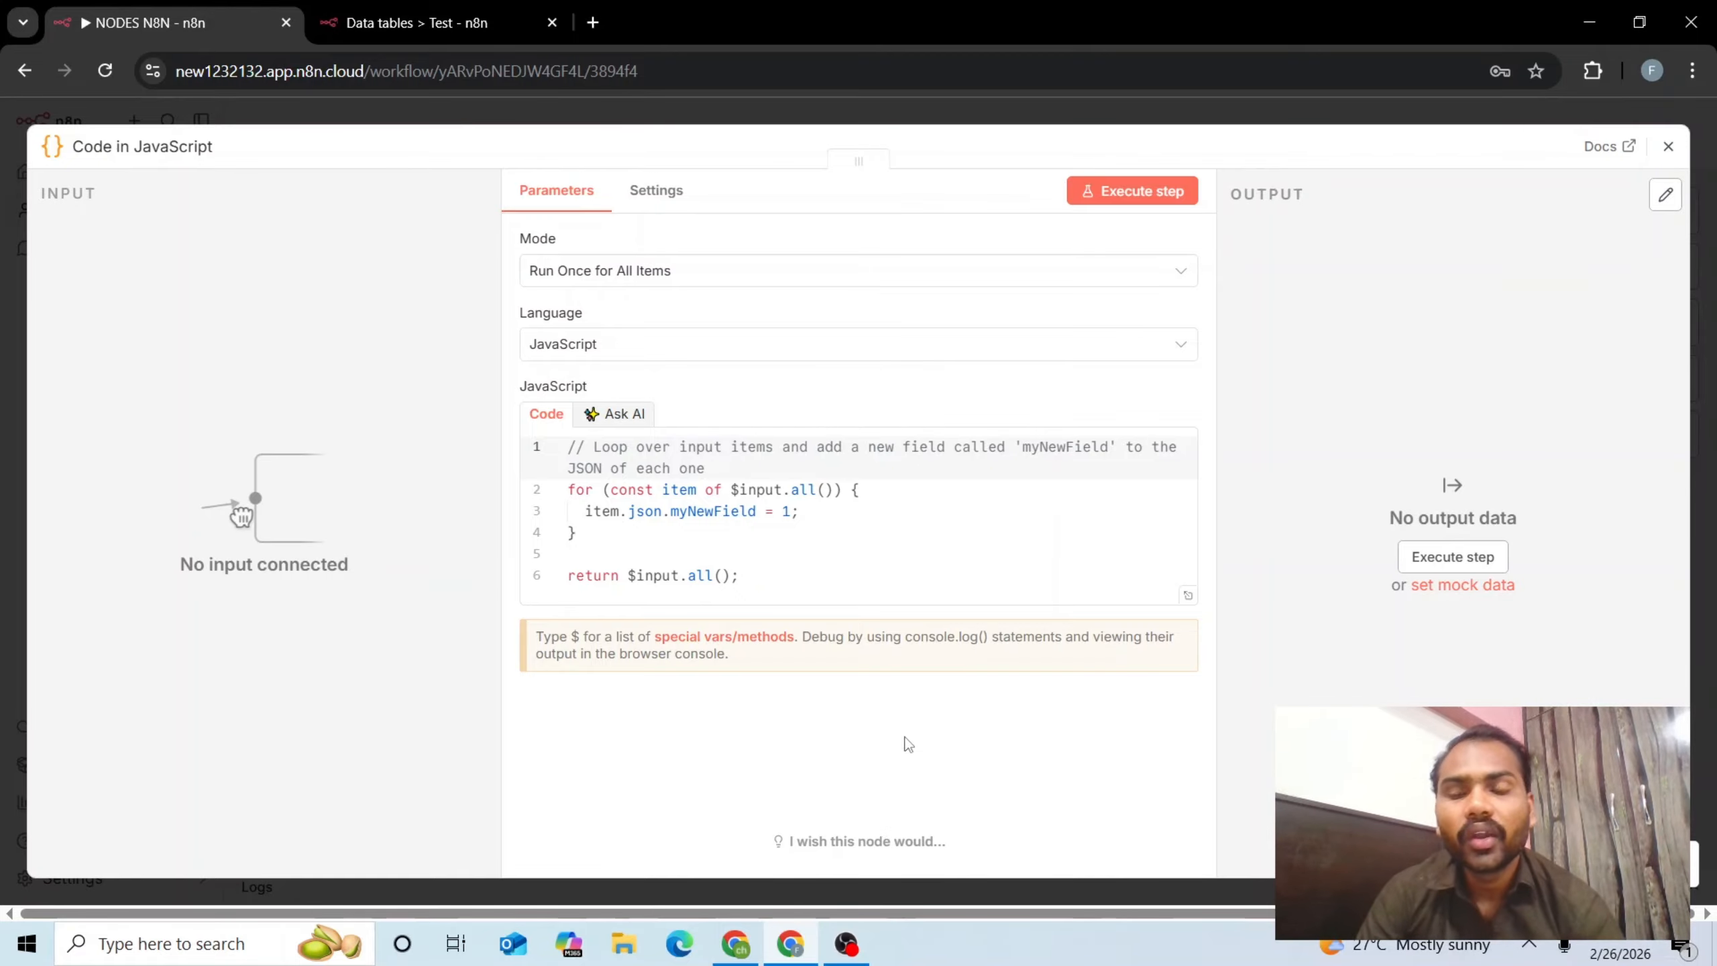
pyautogui.moveTo(747, 576); pyautogui.dragTo(568, 450)
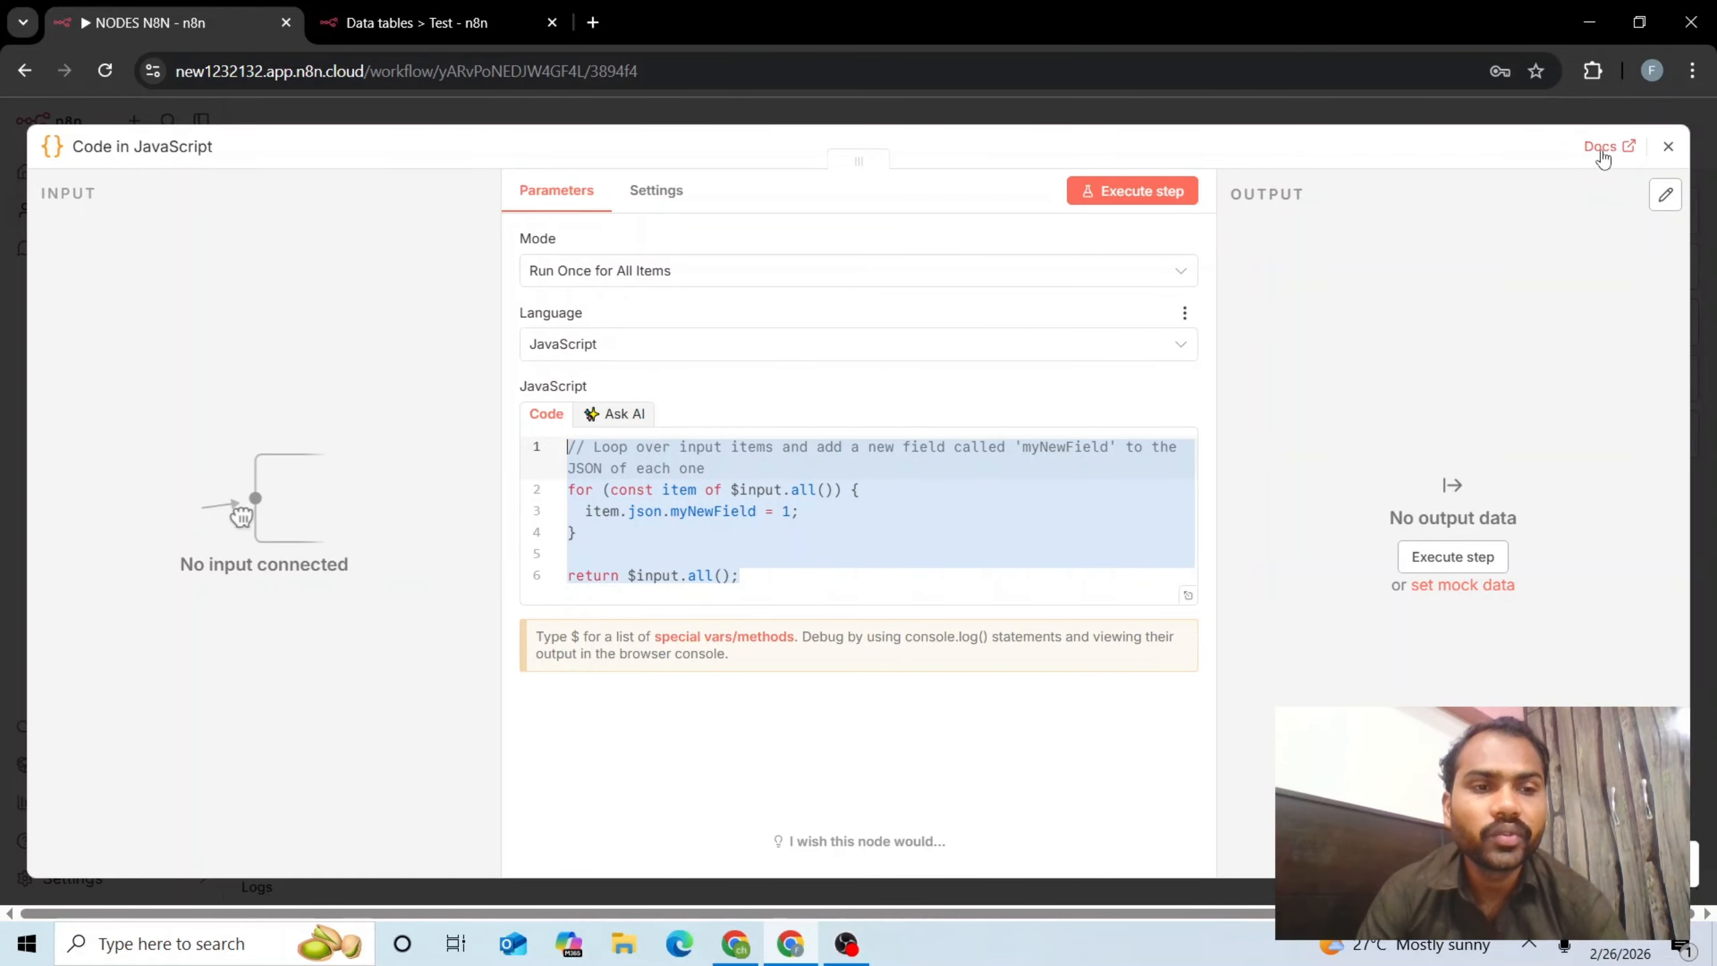
pyautogui.click(1668, 146)
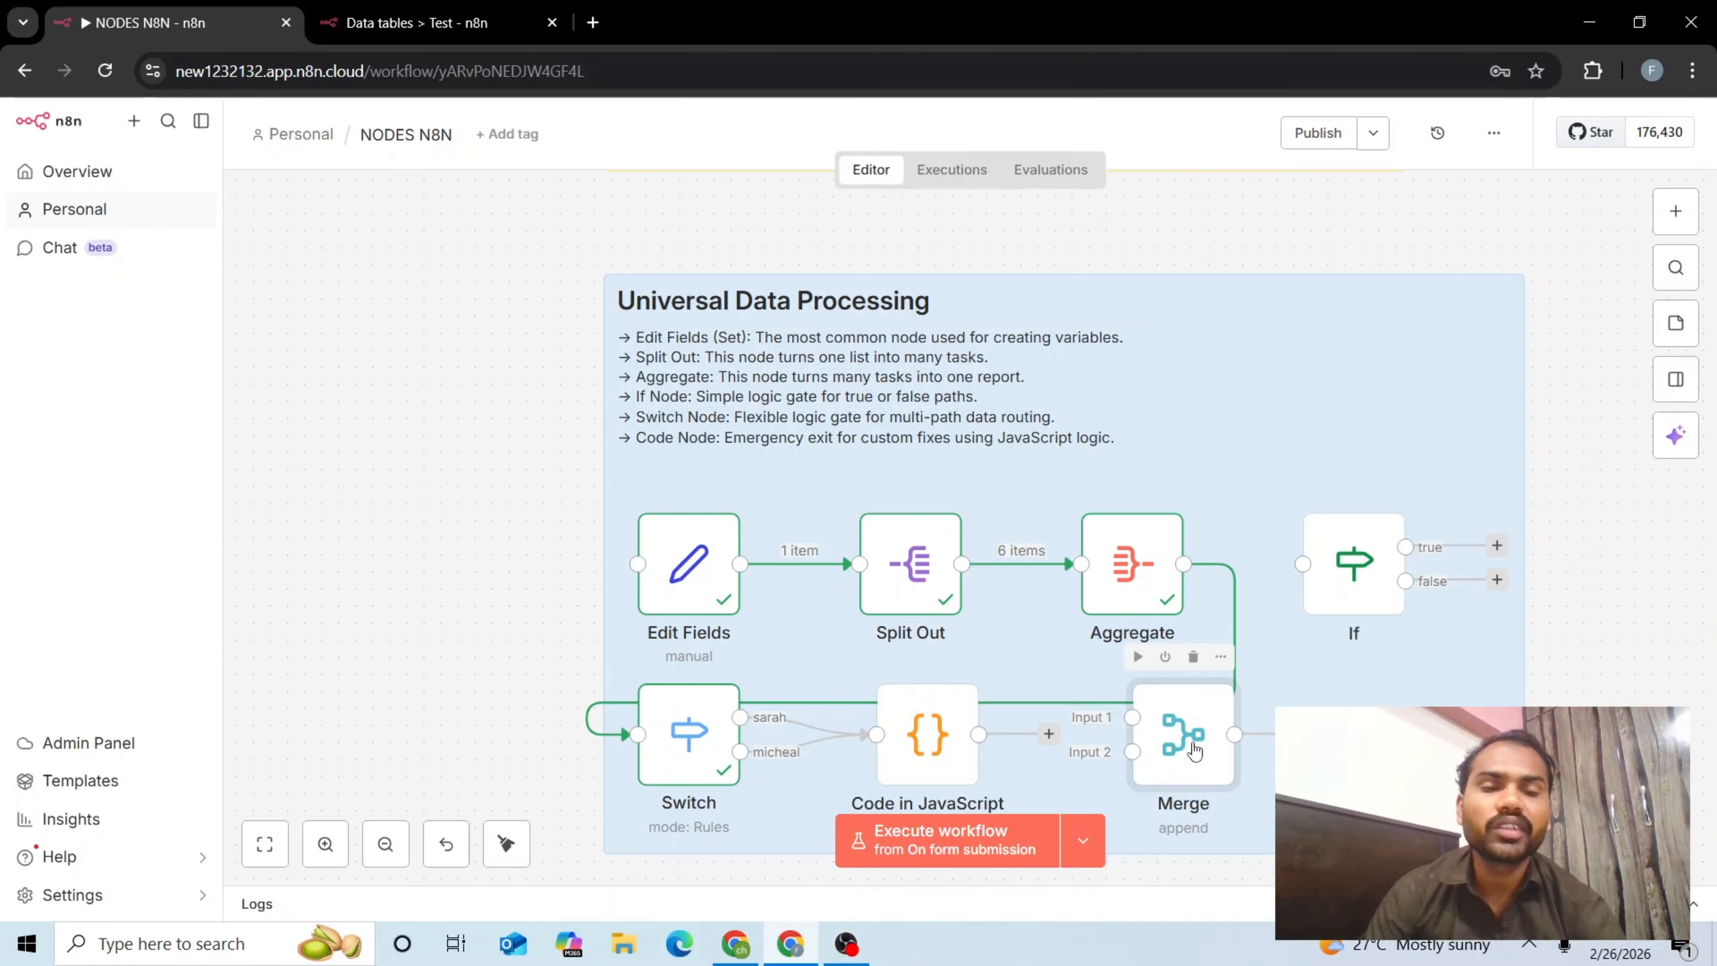
# Open the Merge node, review the choices for its number of inputs in Append mode, and close it
pyautogui.doubleClick(1195, 750)
pyautogui.click(726, 349)
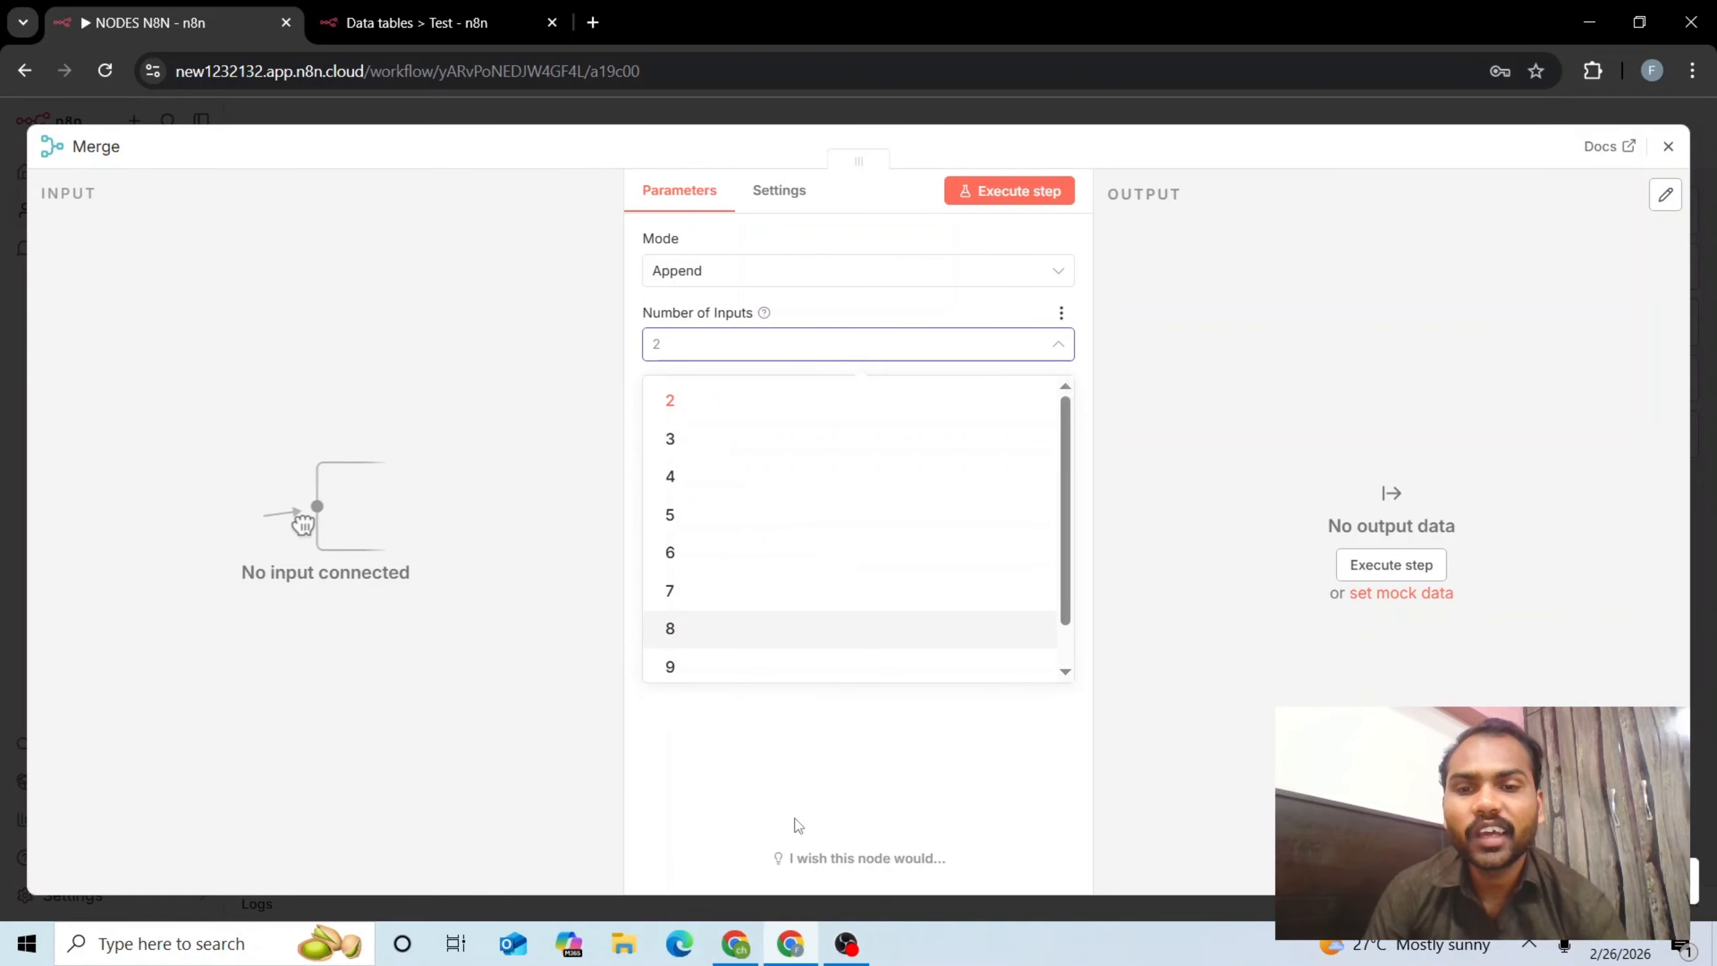
pyautogui.click(815, 320)
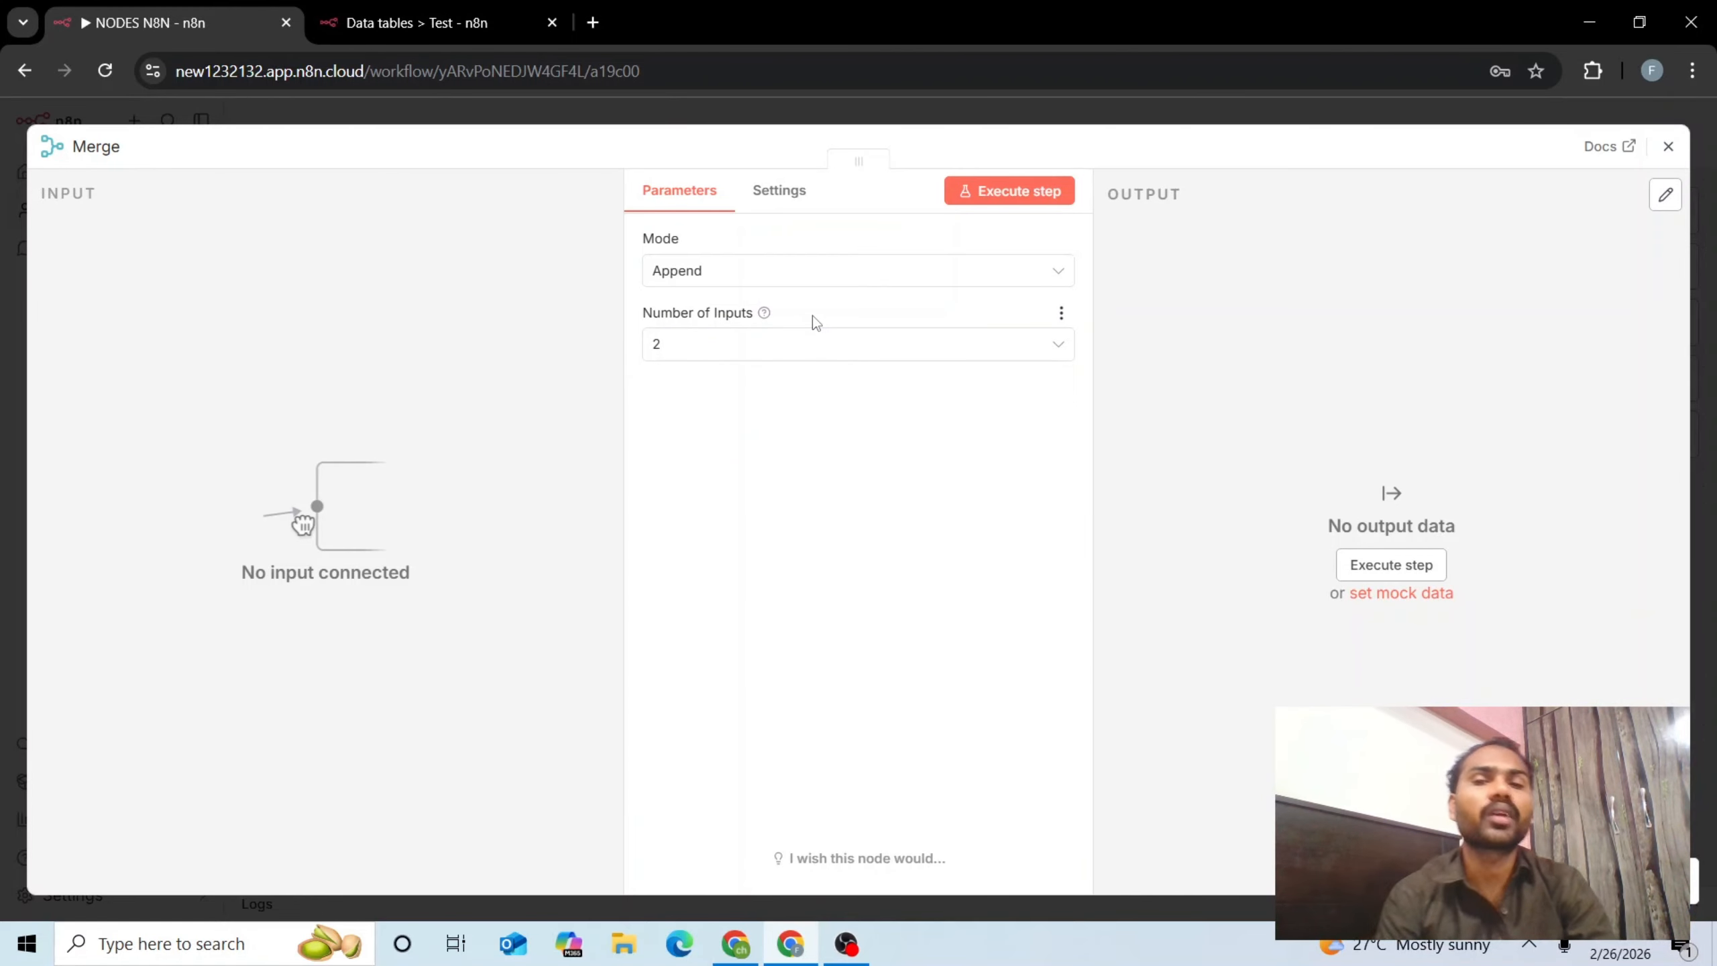
pyautogui.click(783, 346)
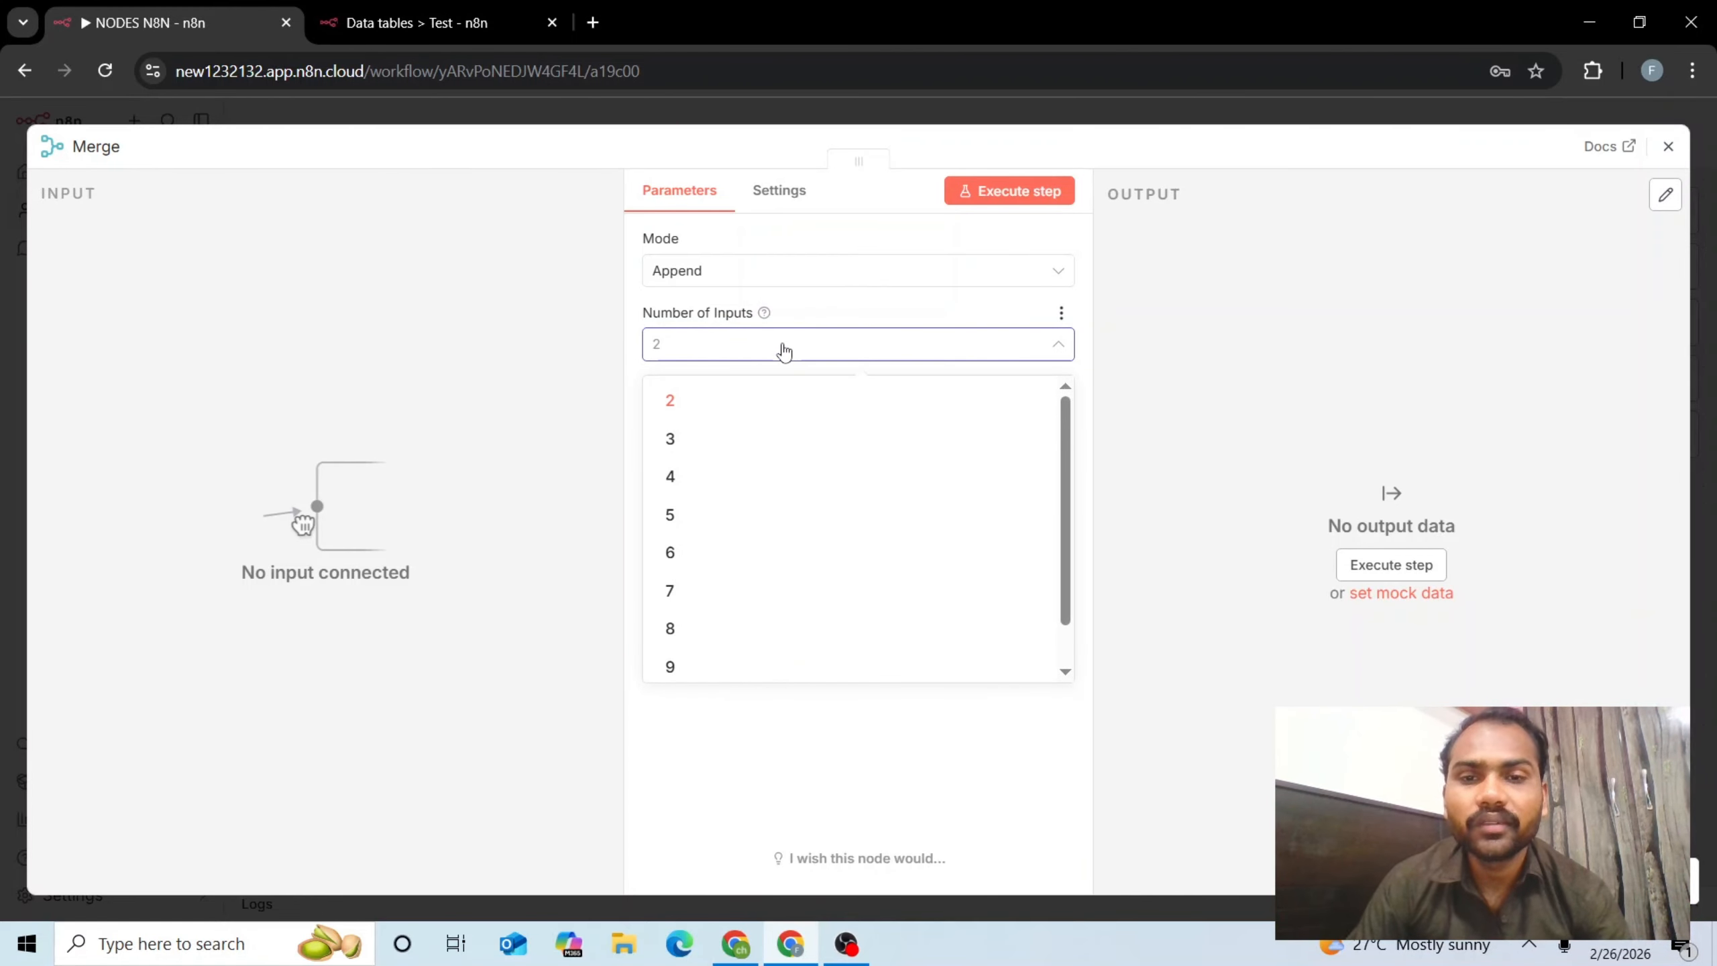
pyautogui.click(784, 351)
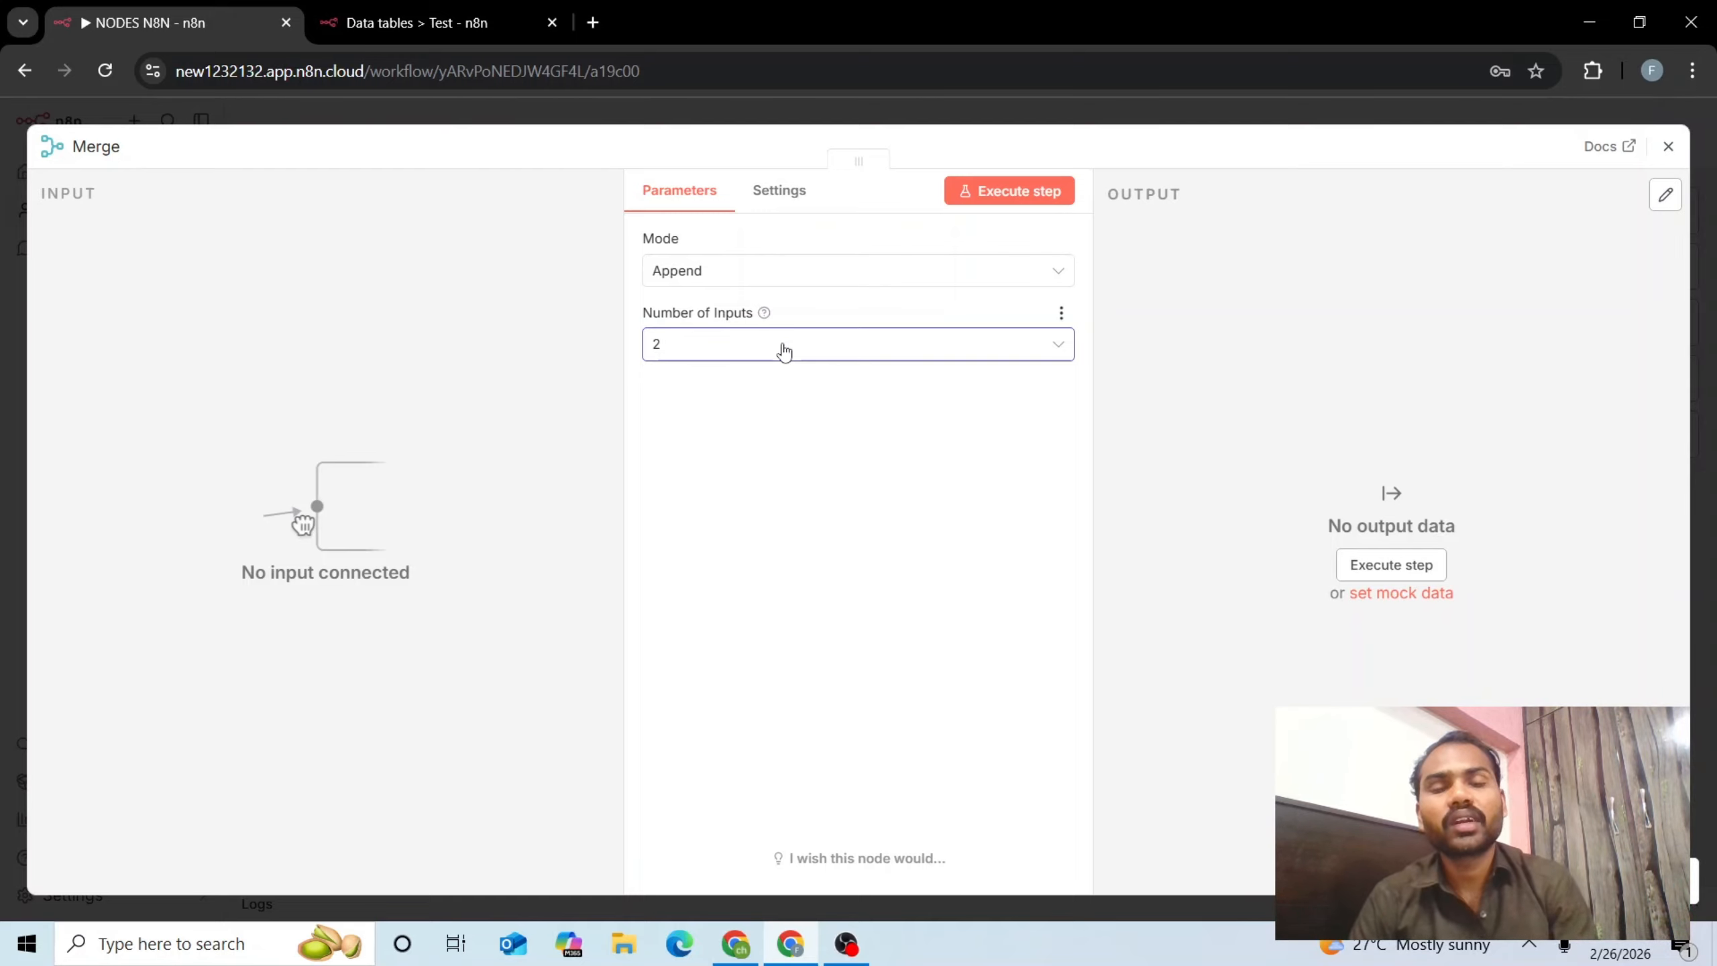
pyautogui.press('Escape')
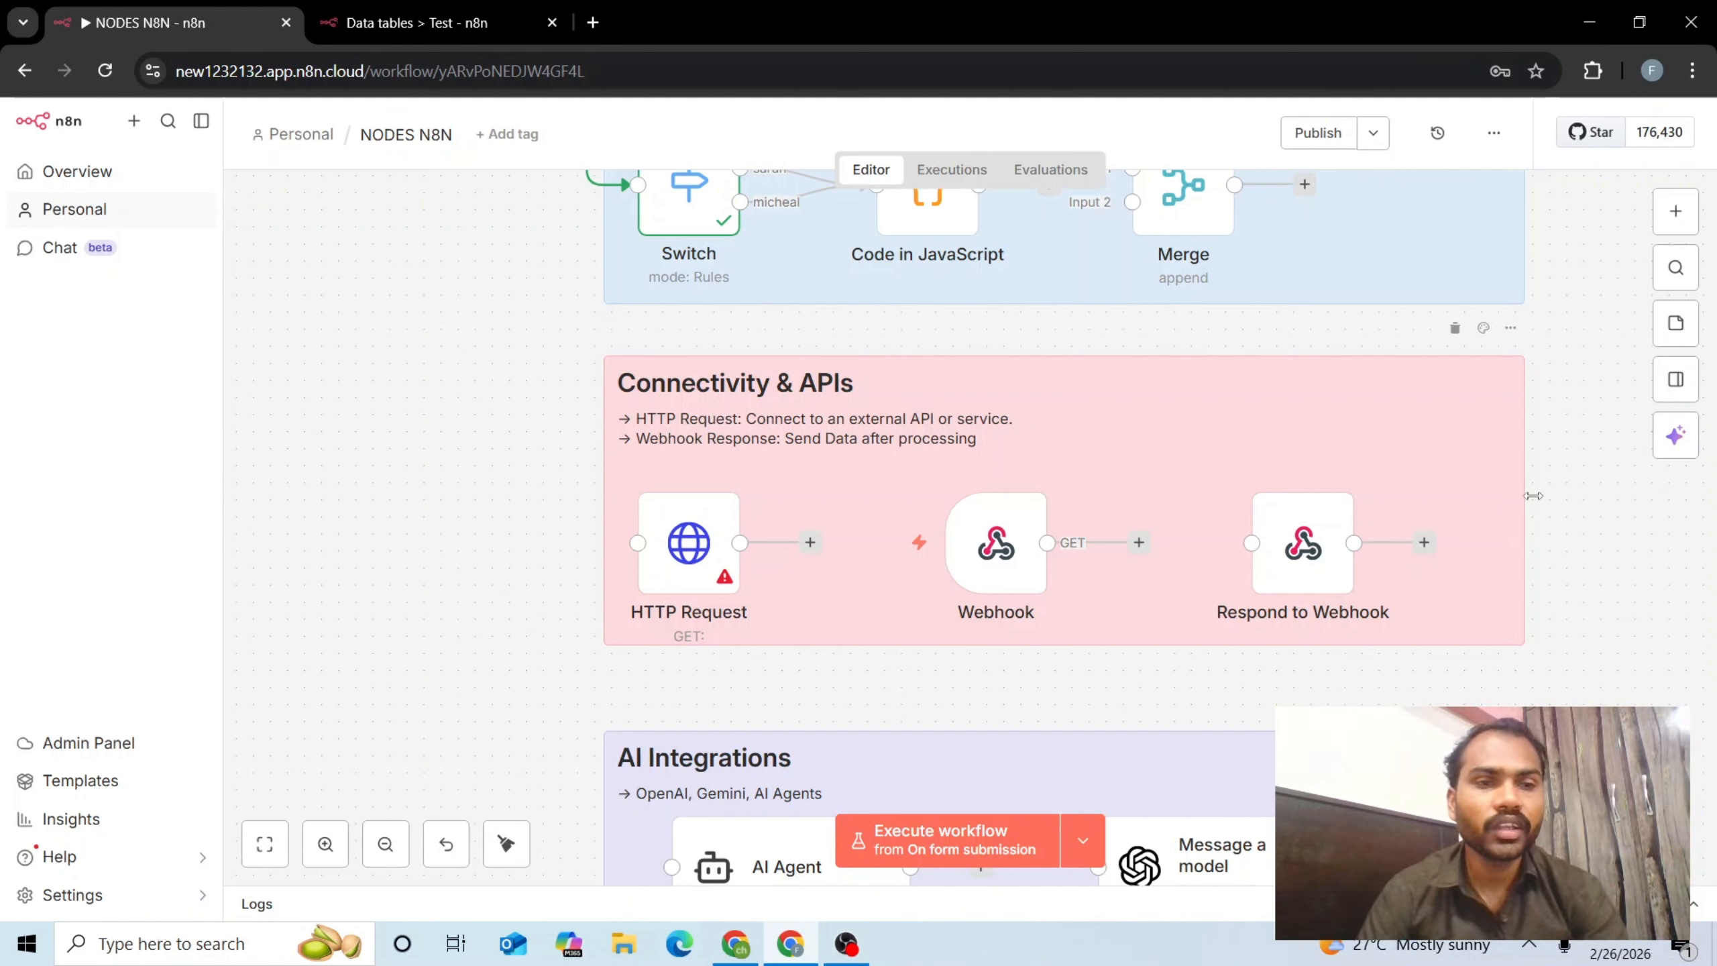
# Search the node library for "app" and look through the available app integrations
pyautogui.click(1667, 222)
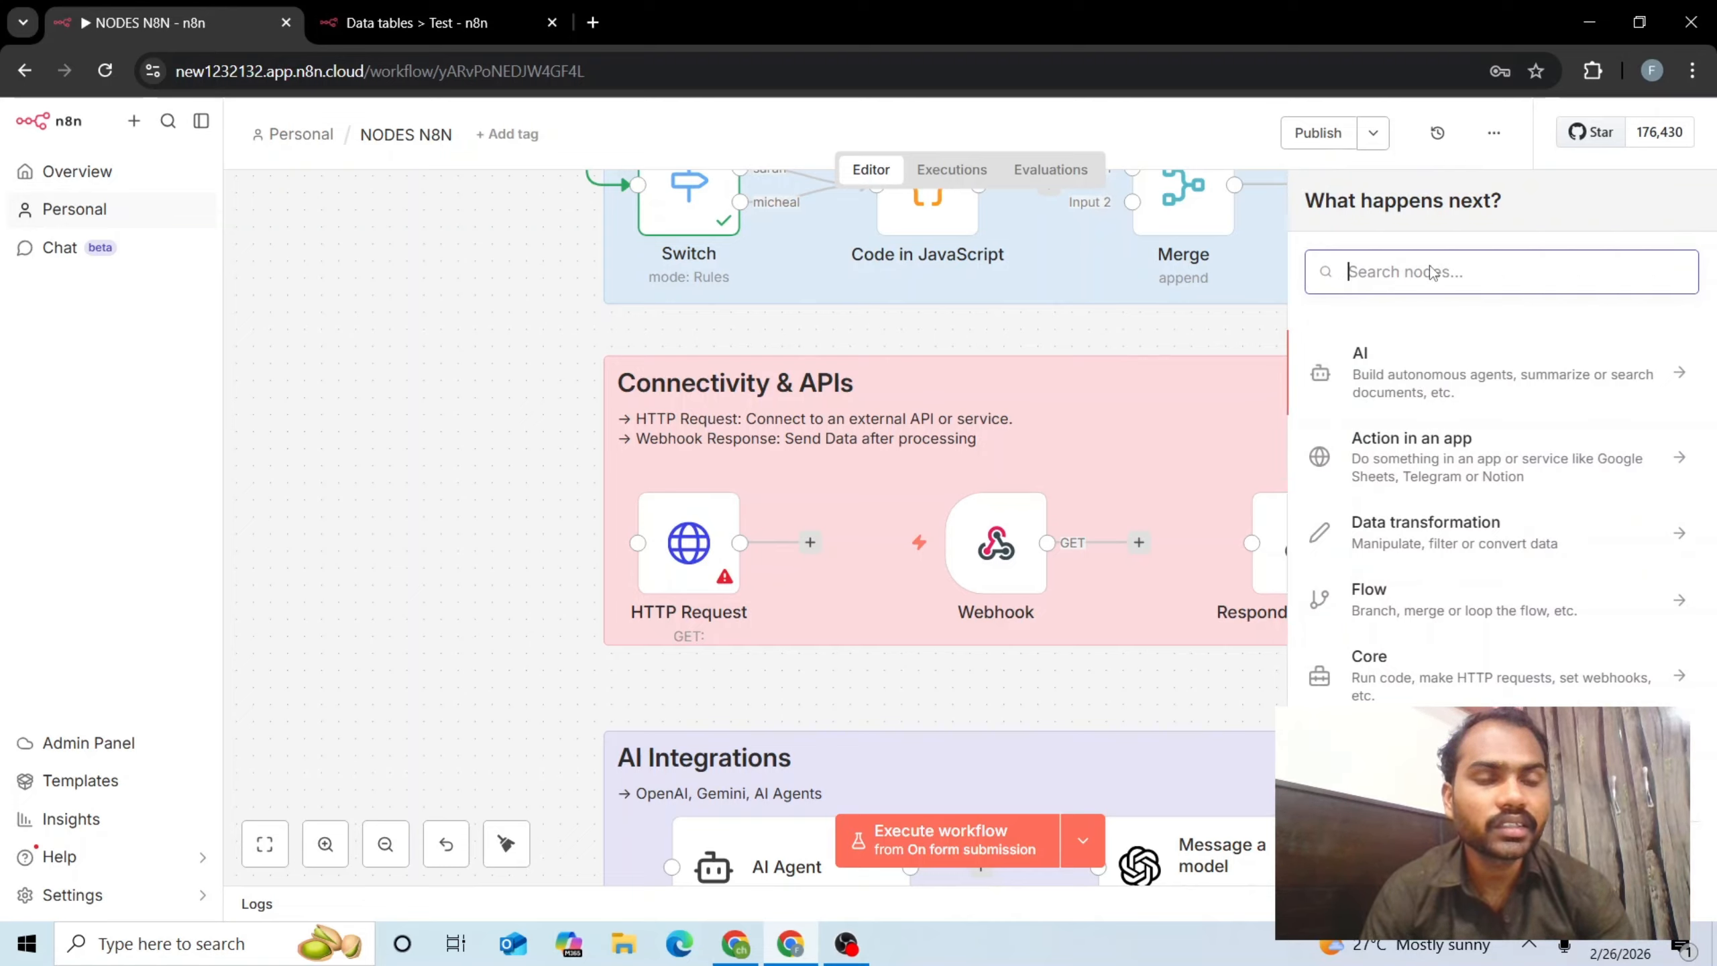
pyautogui.write('app')
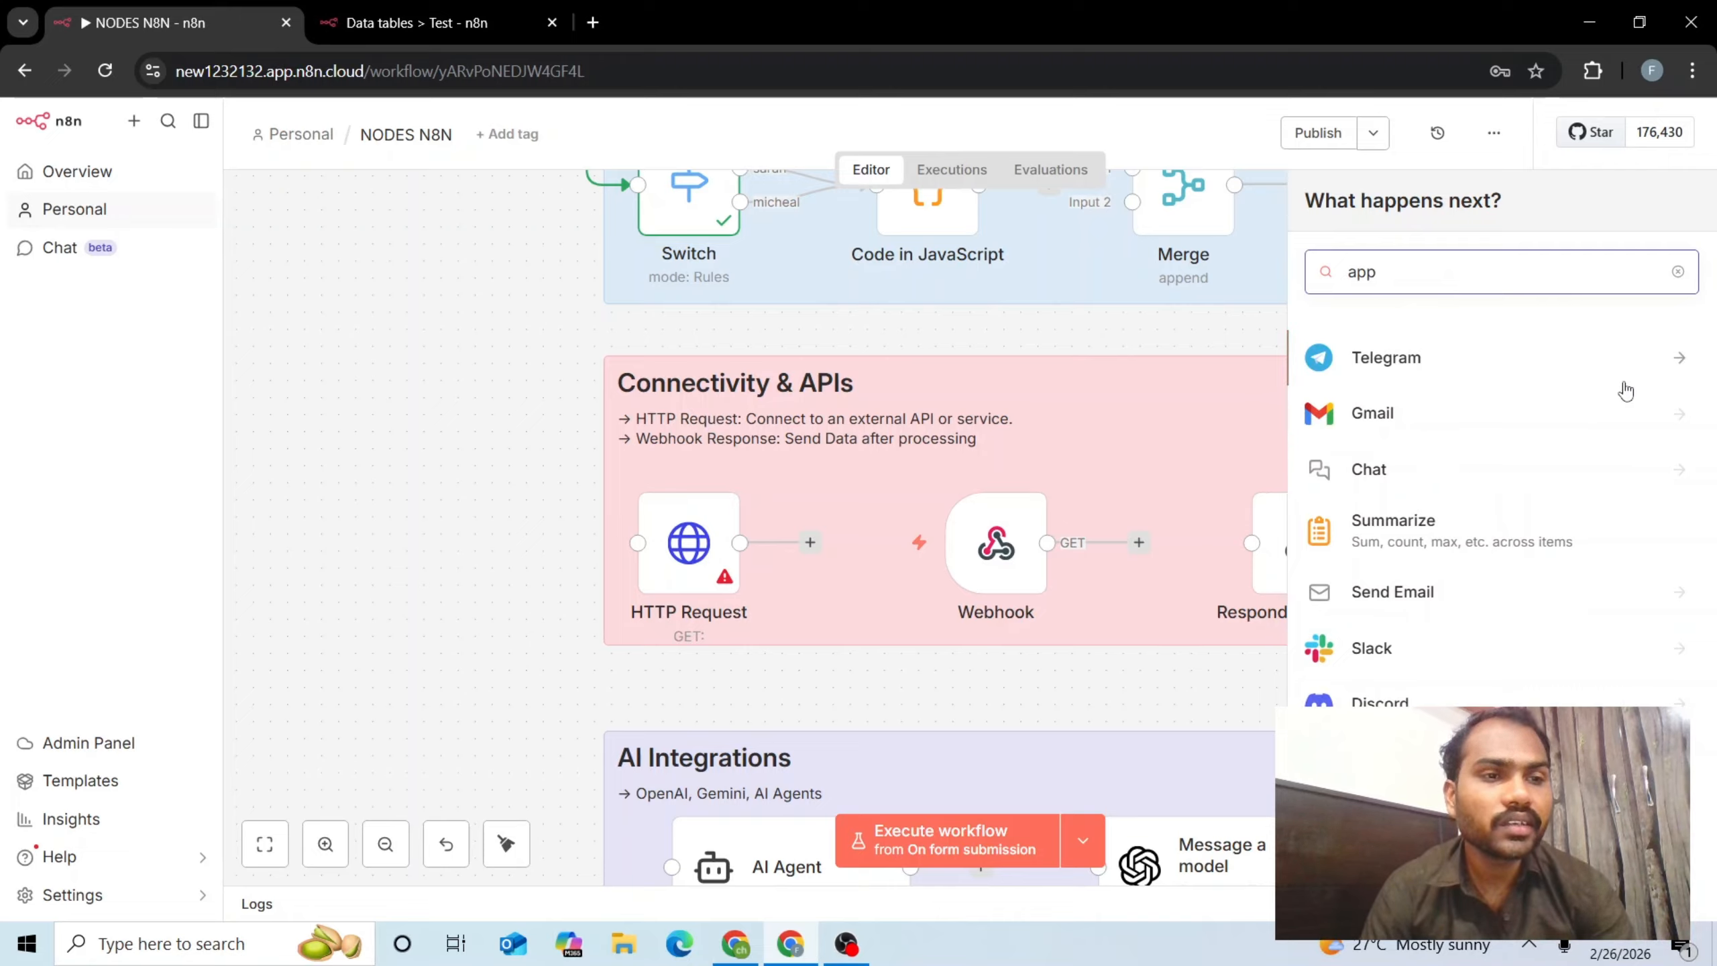
pyautogui.scroll(-3, 1625, 391)
pyautogui.scroll(-9, 1625, 391)
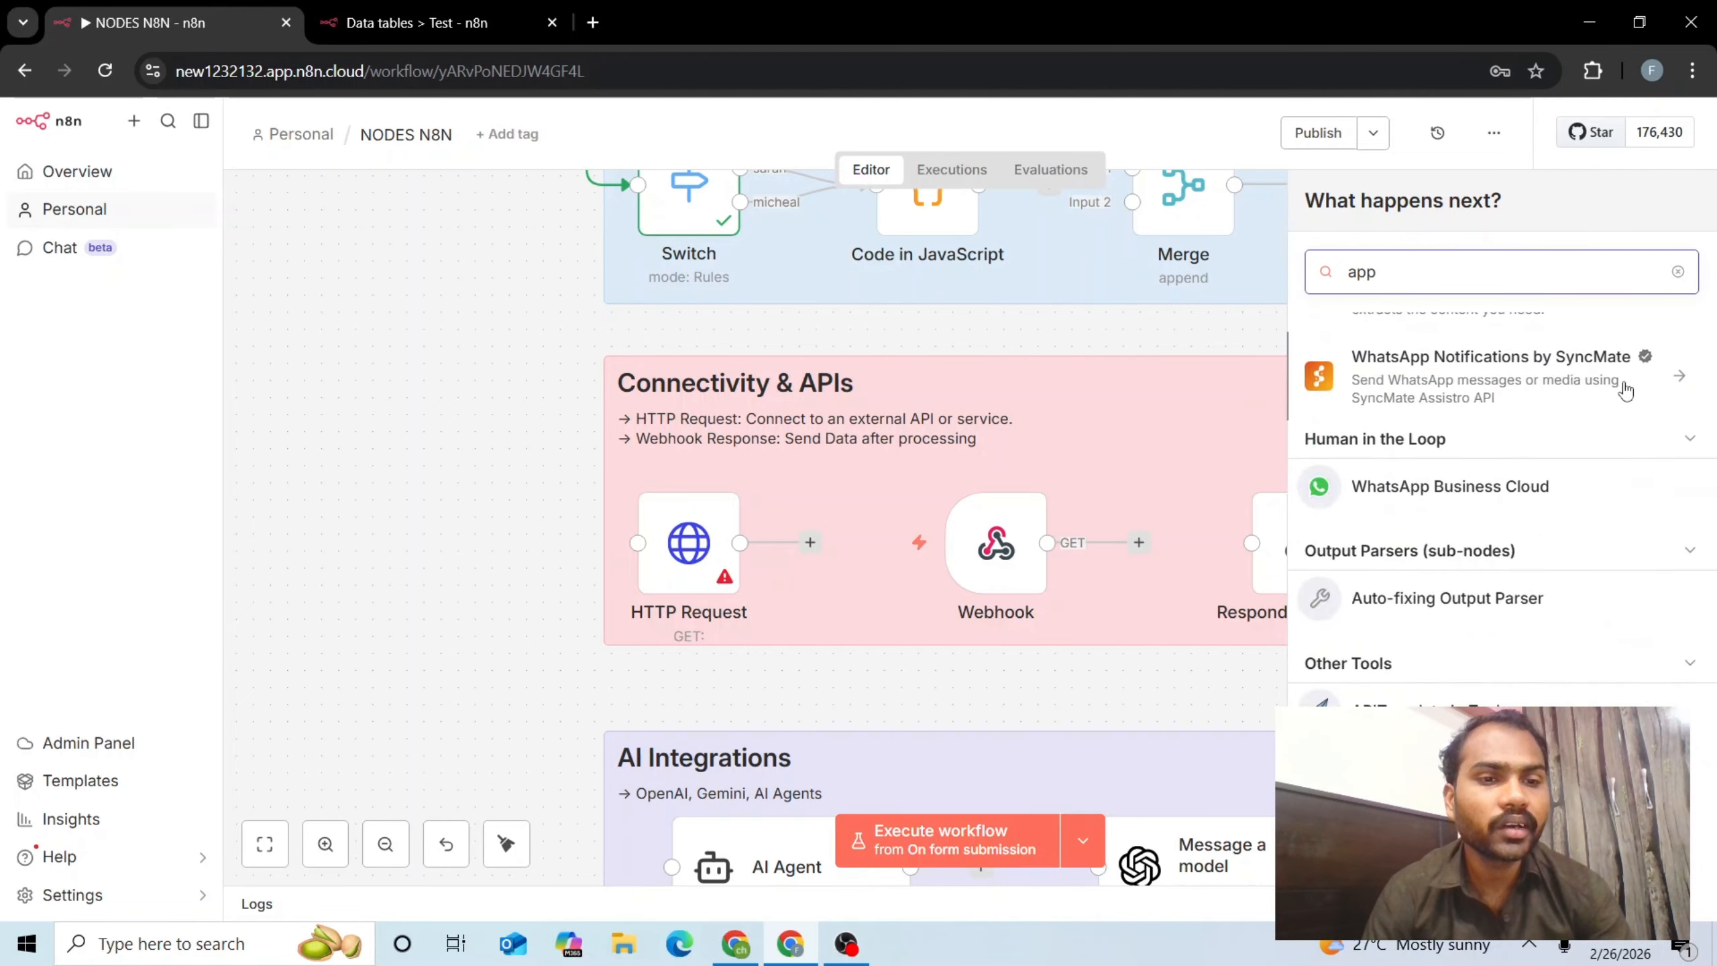
pyautogui.scroll(10, 1626, 391)
pyautogui.scroll(-10, 1625, 391)
pyautogui.scroll(10, 1626, 391)
pyautogui.scroll(-6, 1626, 391)
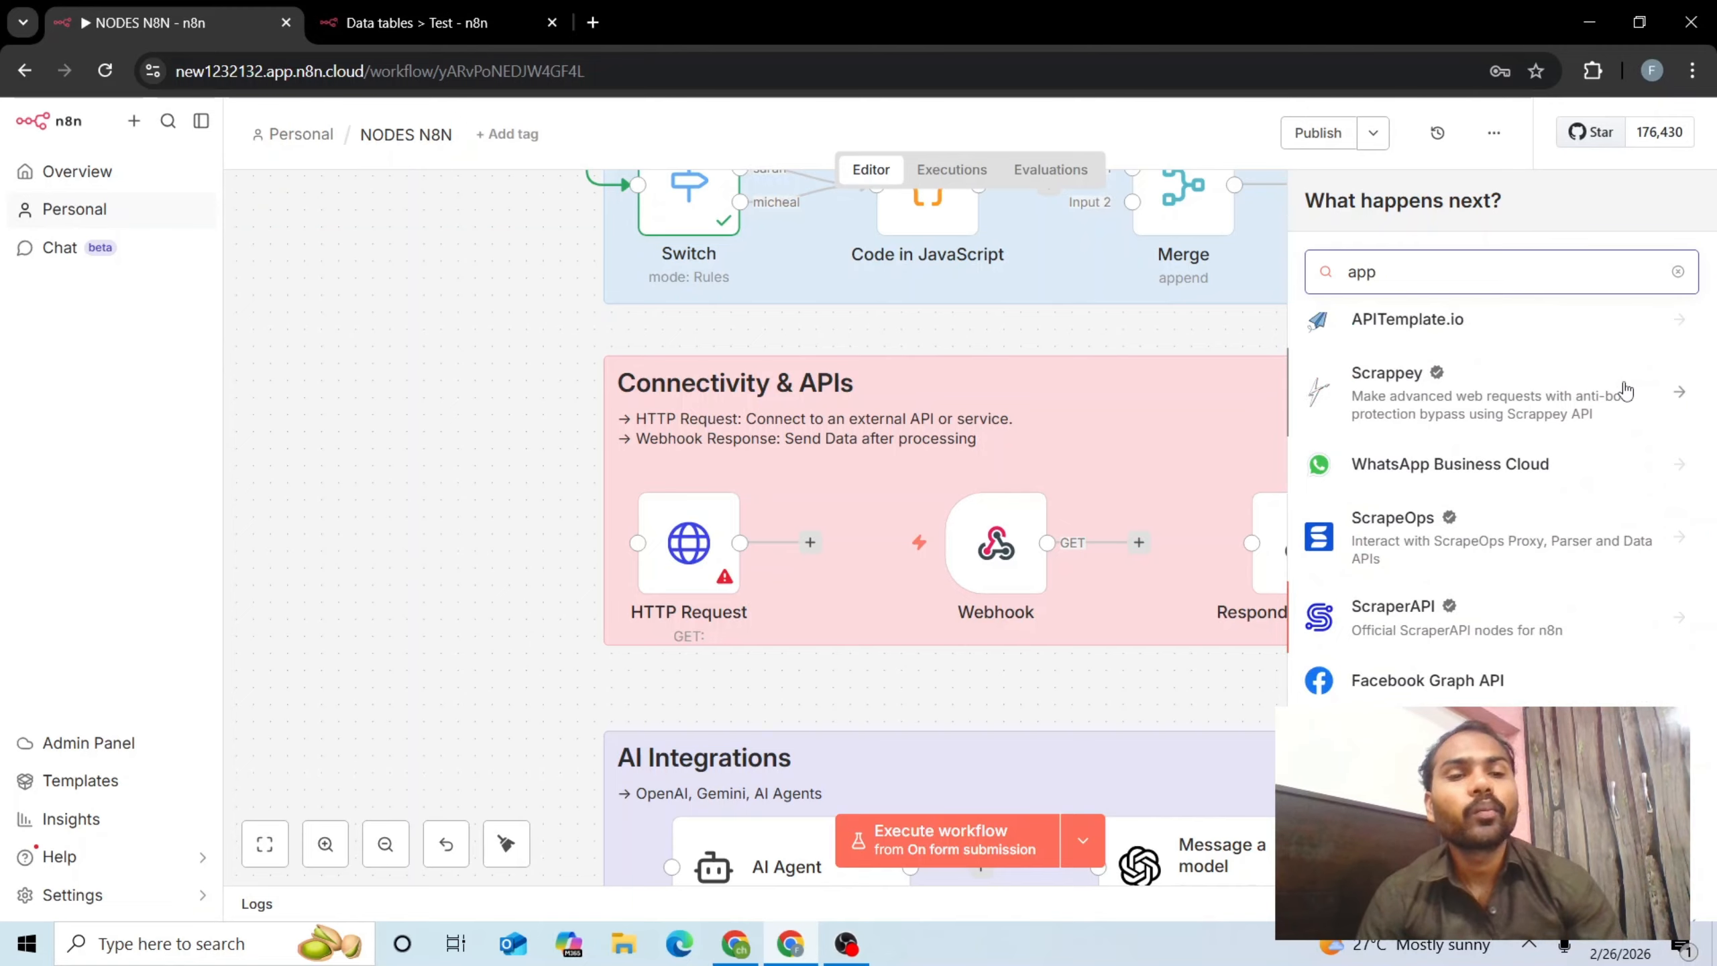
pyautogui.scroll(-1, 1625, 391)
pyautogui.scroll(-5, 1626, 391)
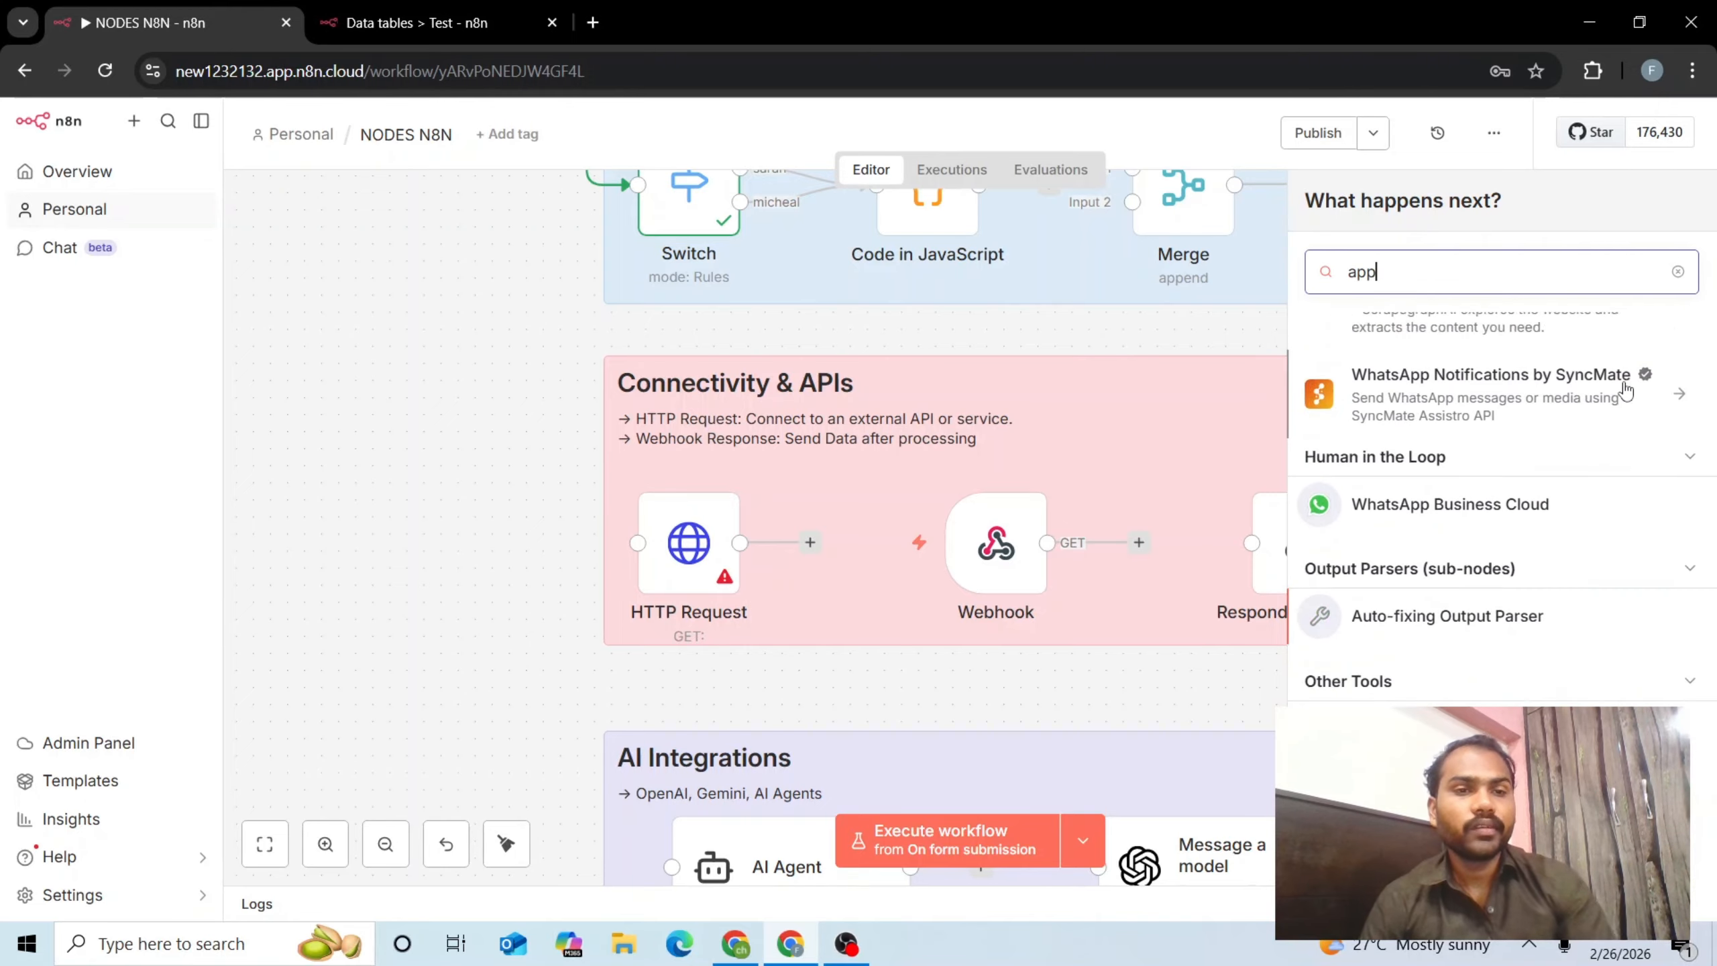
pyautogui.scroll(10, 1626, 391)
pyautogui.scroll(-4, 1626, 391)
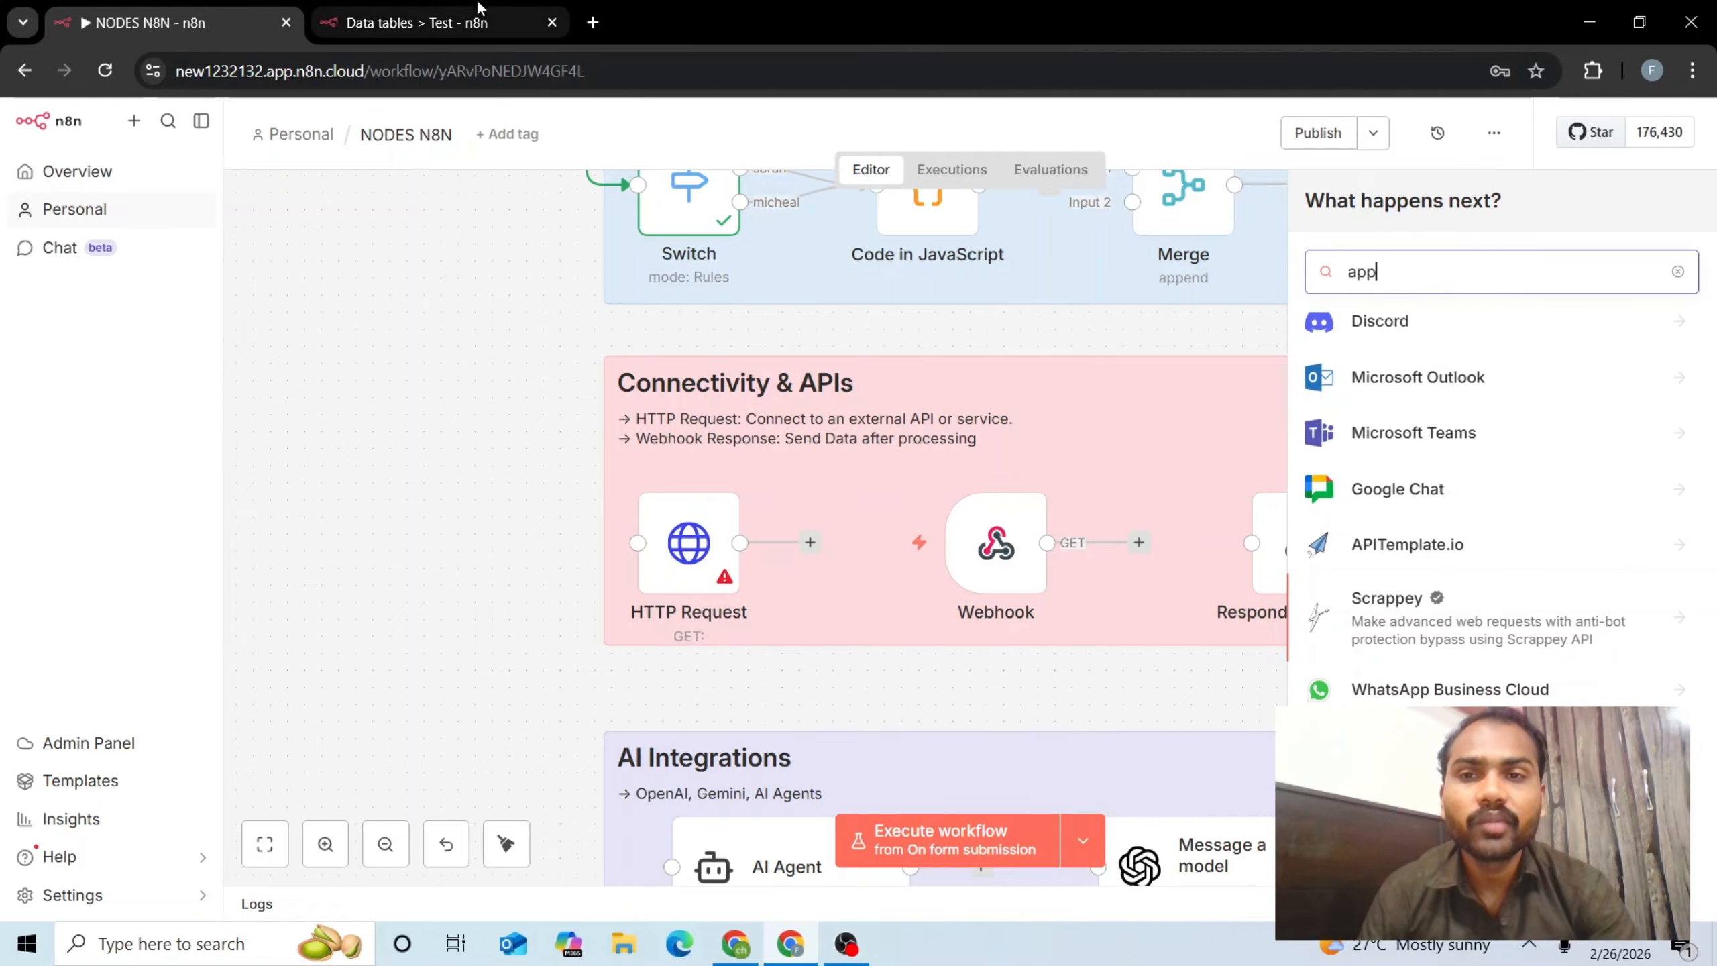
# Search Google for json2video in a new browser tab and open the JSON2Video video editing API site
pyautogui.click(583, 7)
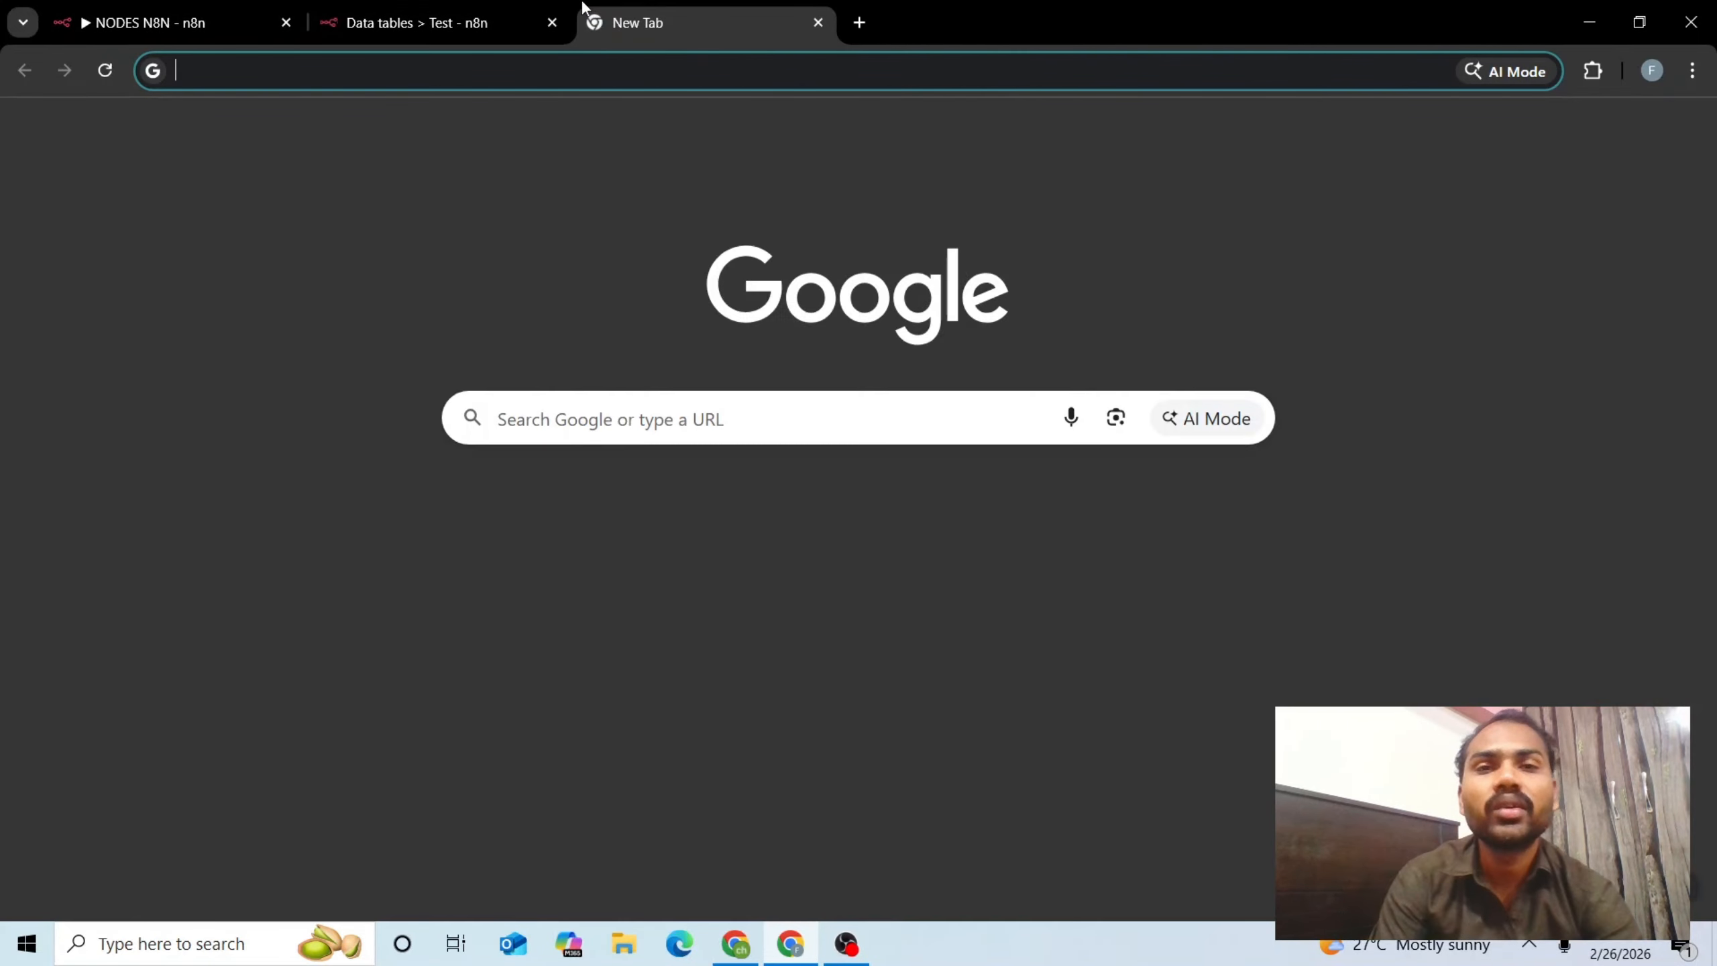
pyautogui.write('json2video')
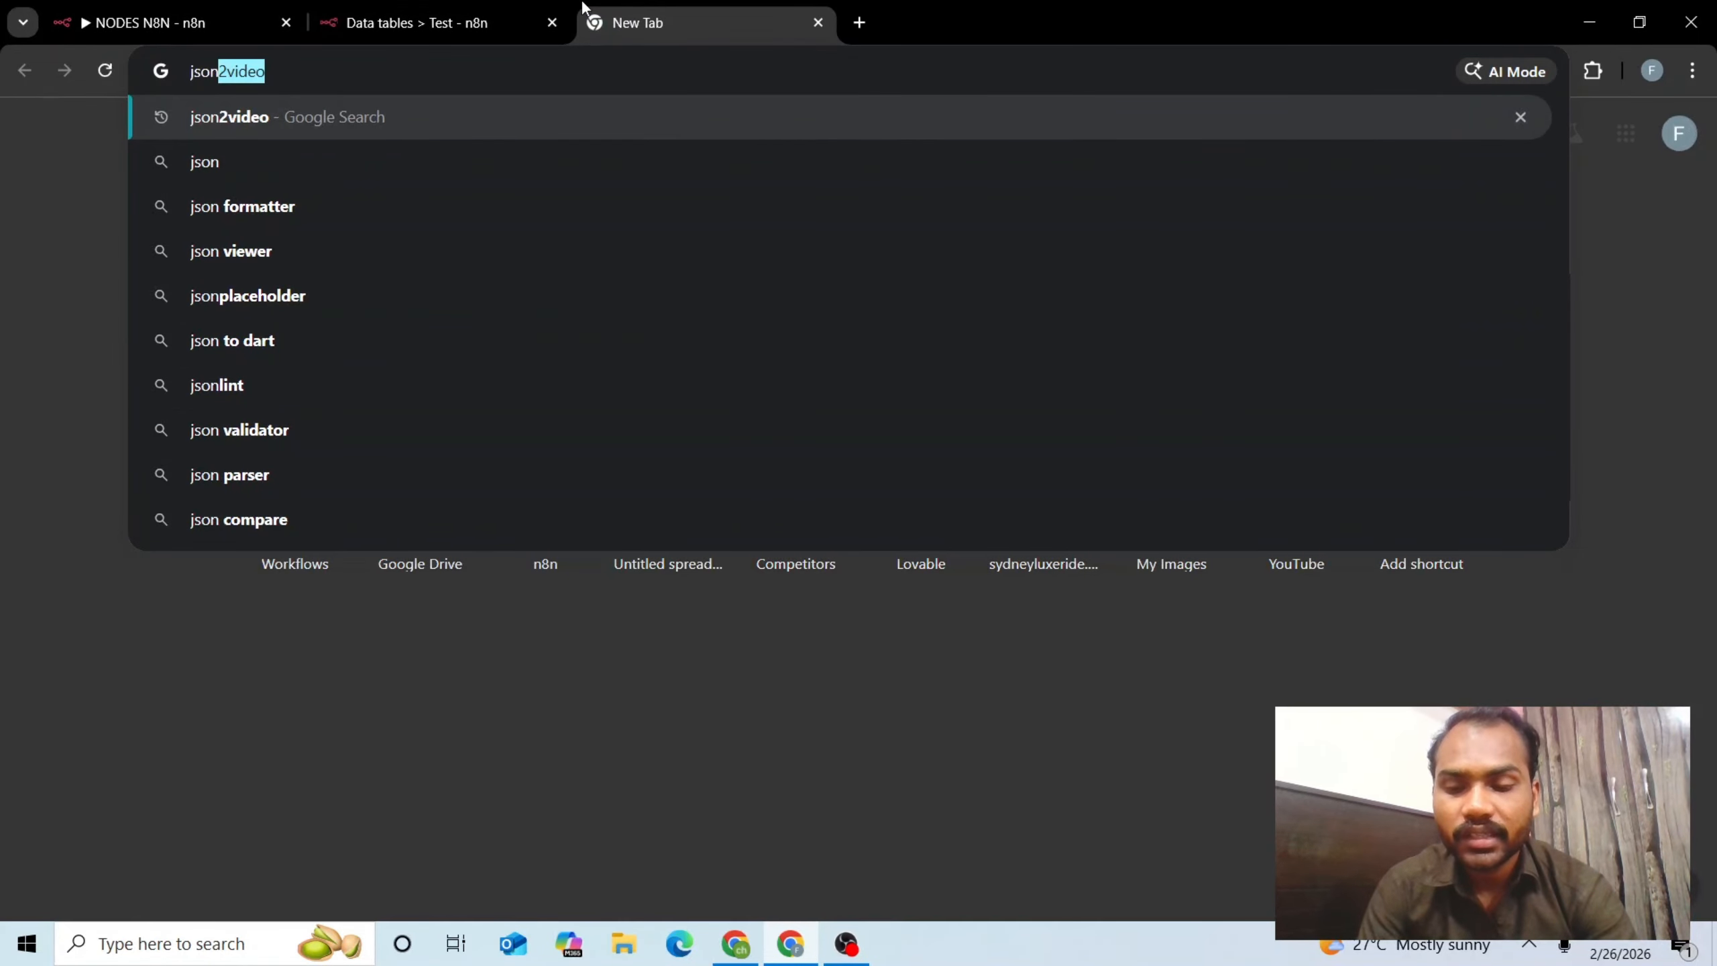
pyautogui.press('Return')
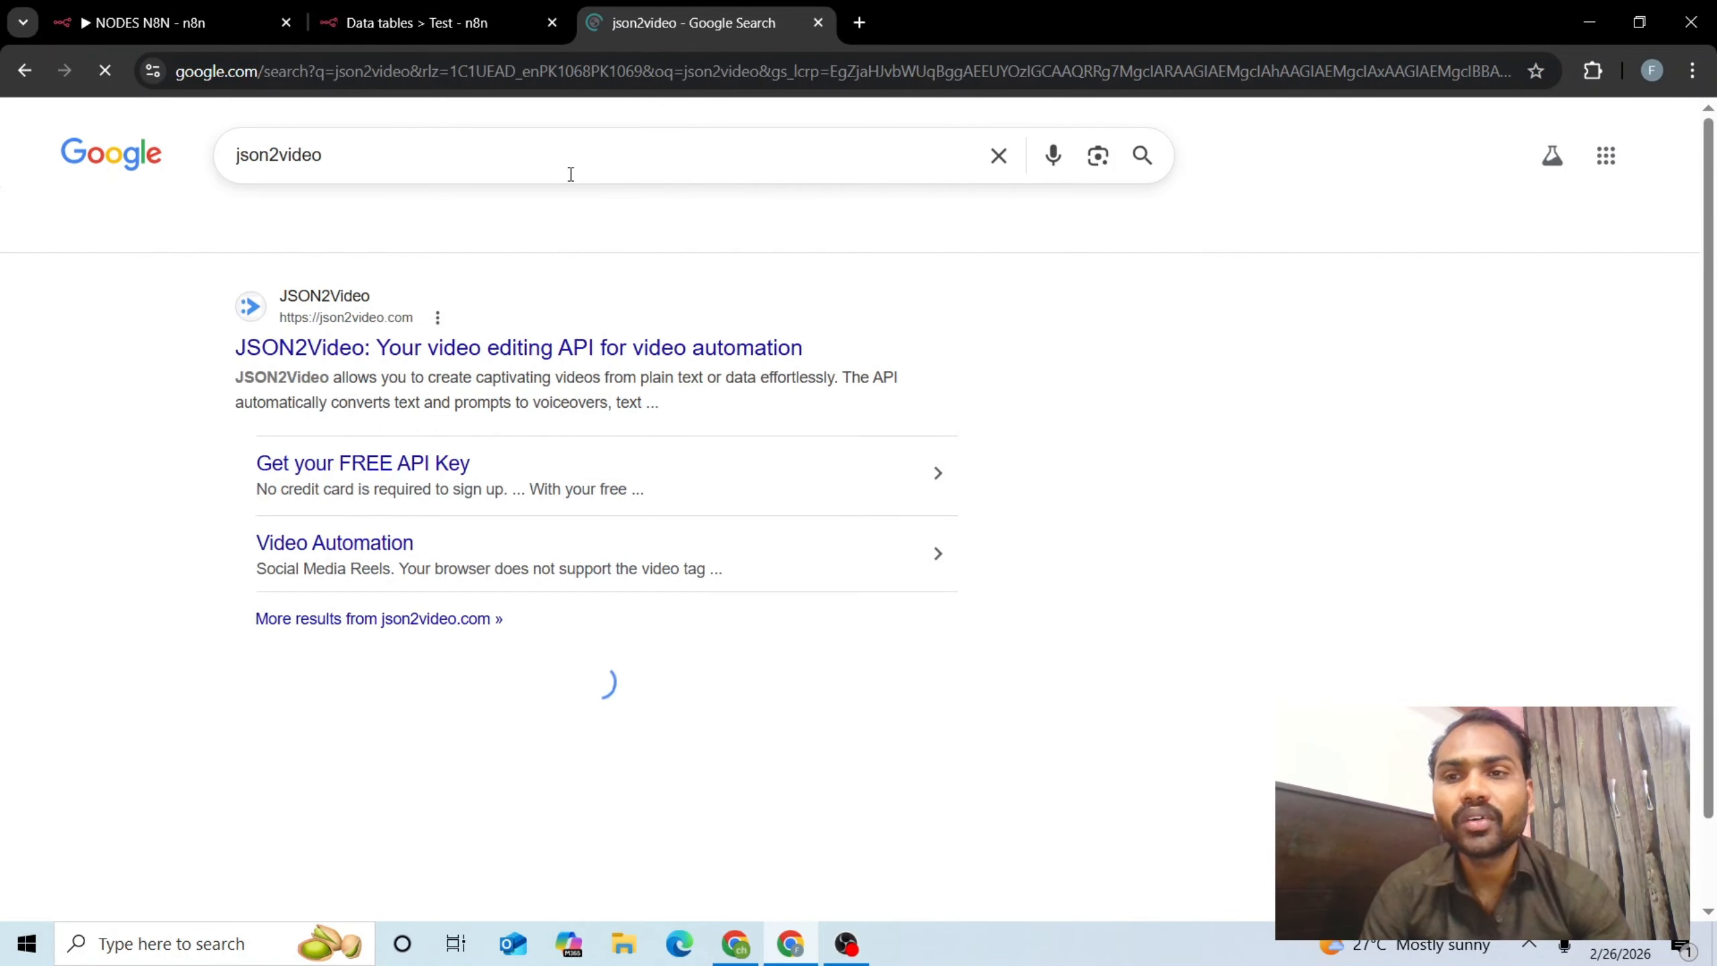
pyautogui.click(773, 359)
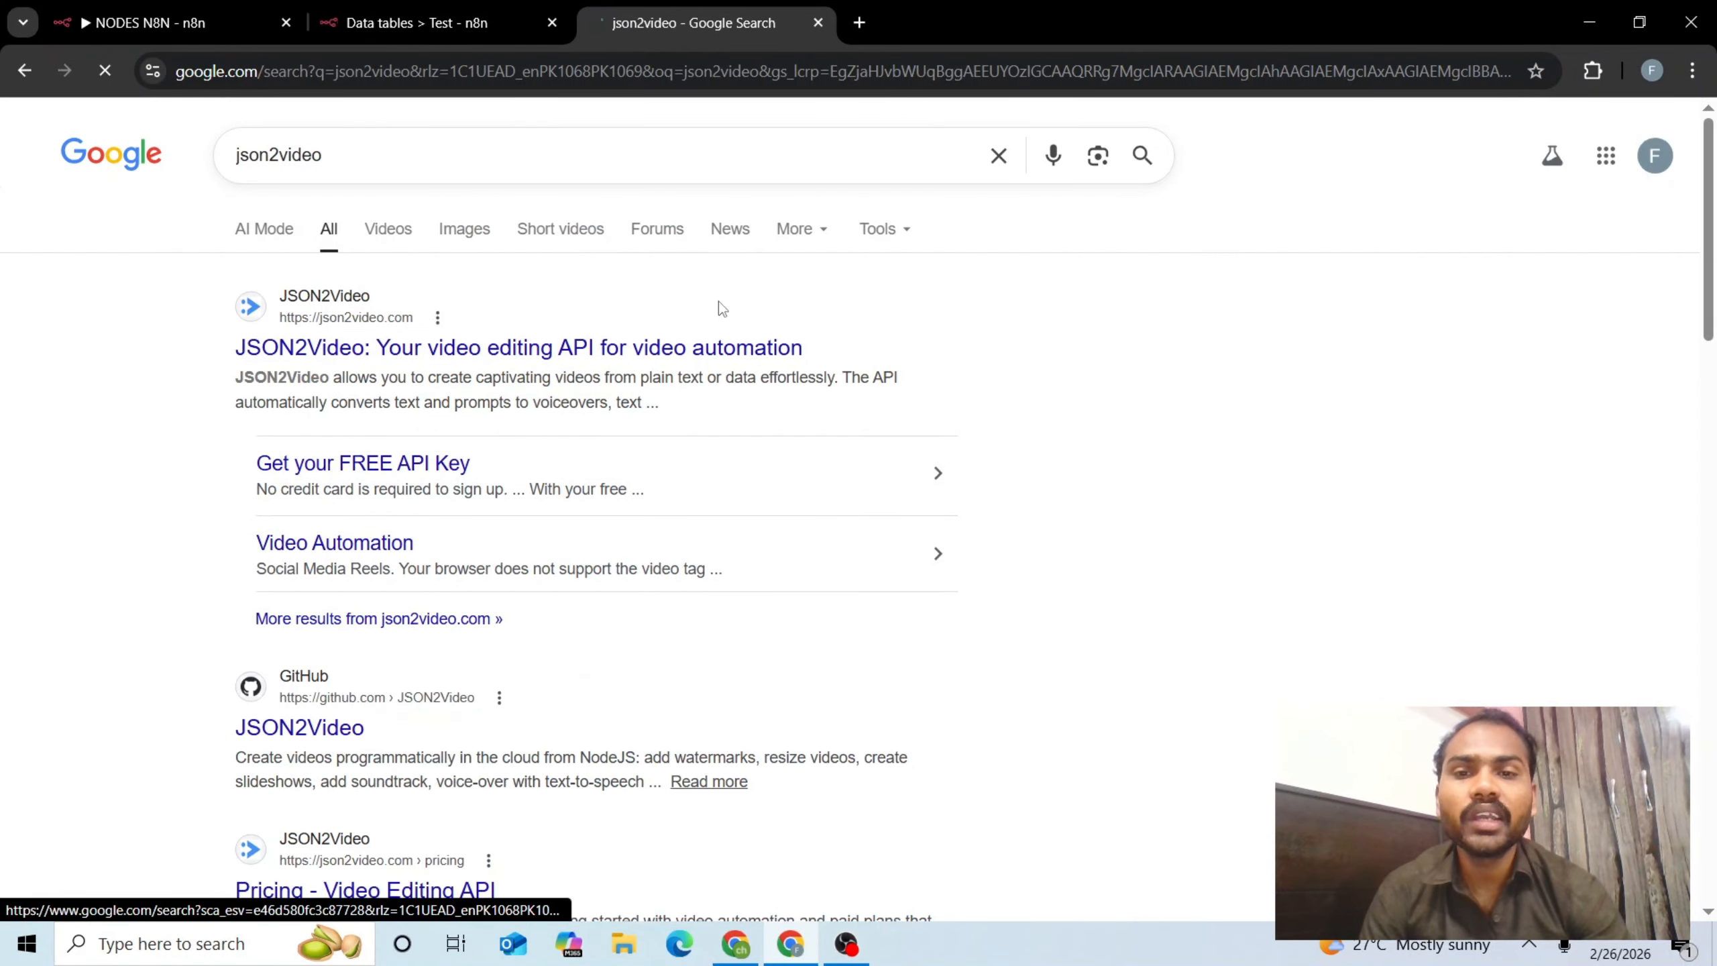
# Search Google for "weather api" in another new tab, return to the NODES N8N workflow and dismiss the node search
pyautogui.click(872, 11)
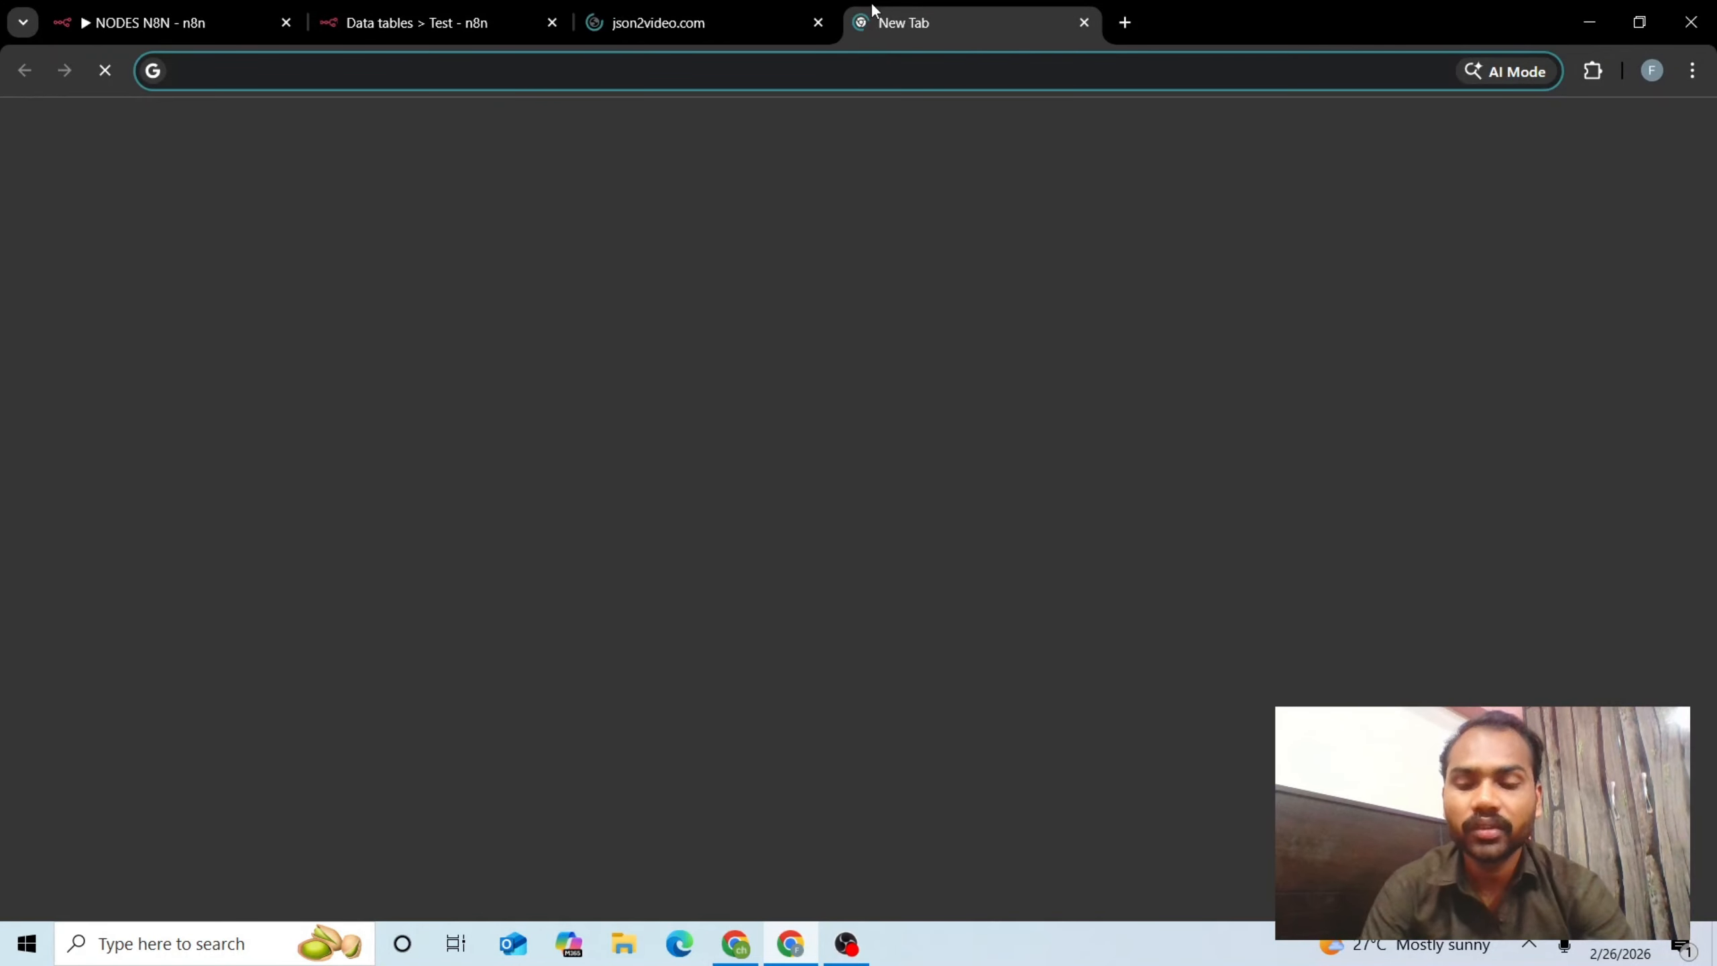
pyautogui.write('weather api')
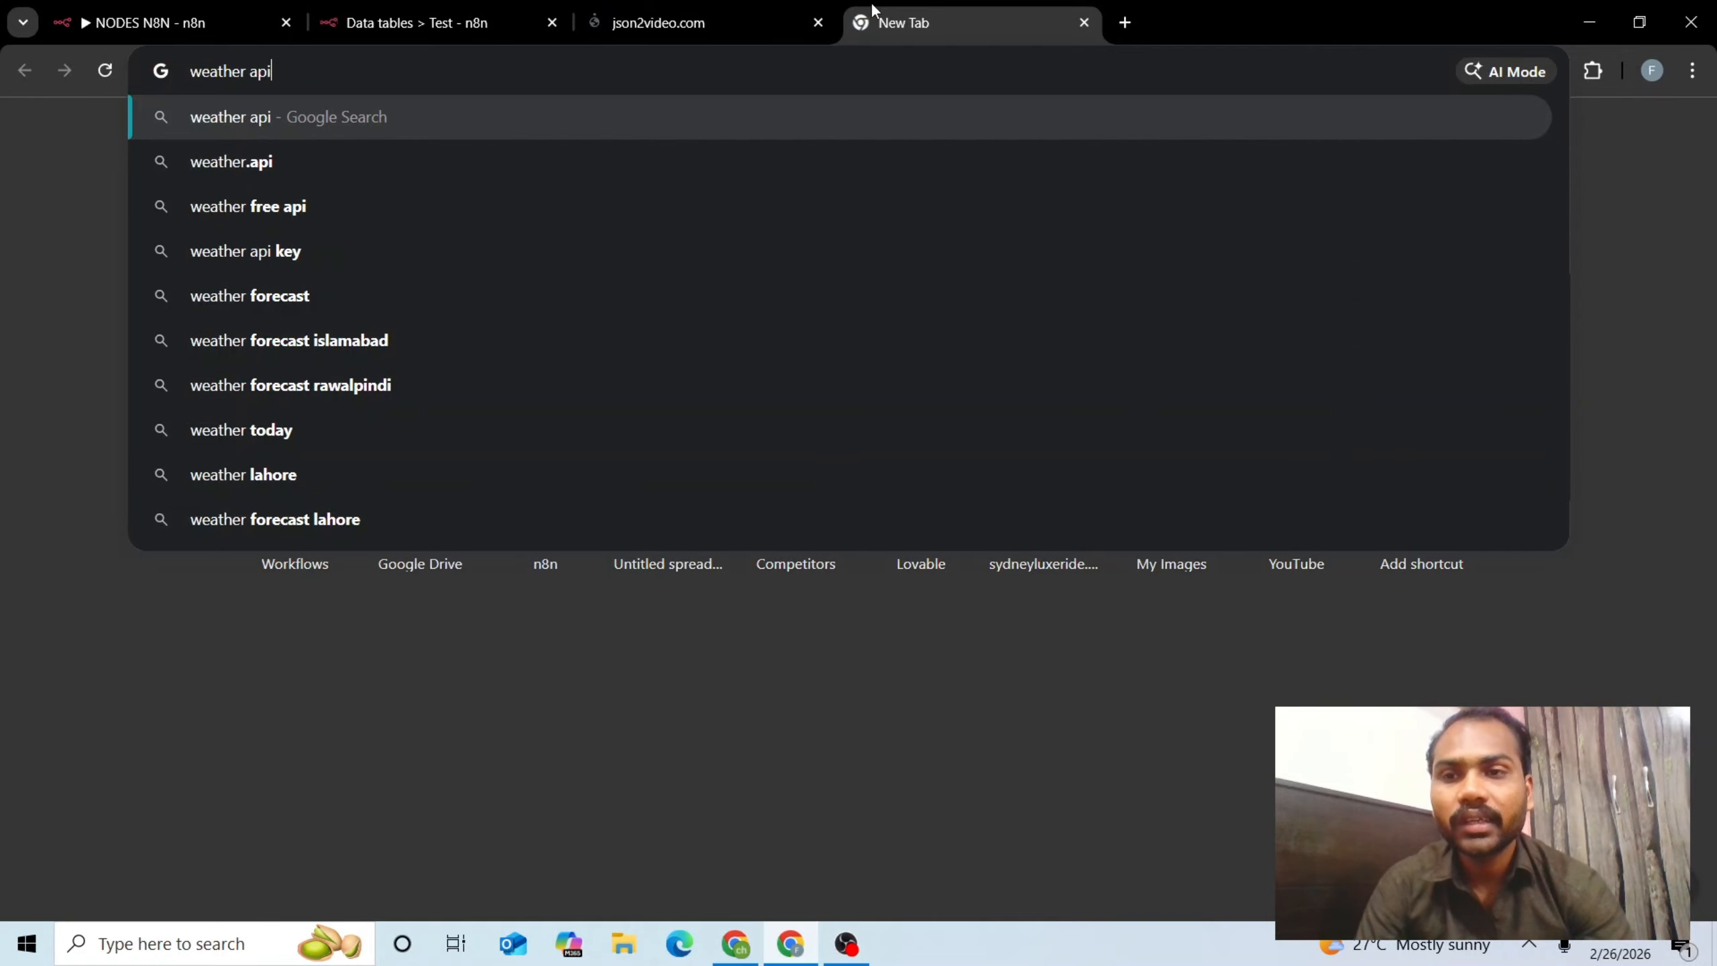
pyautogui.press('Return')
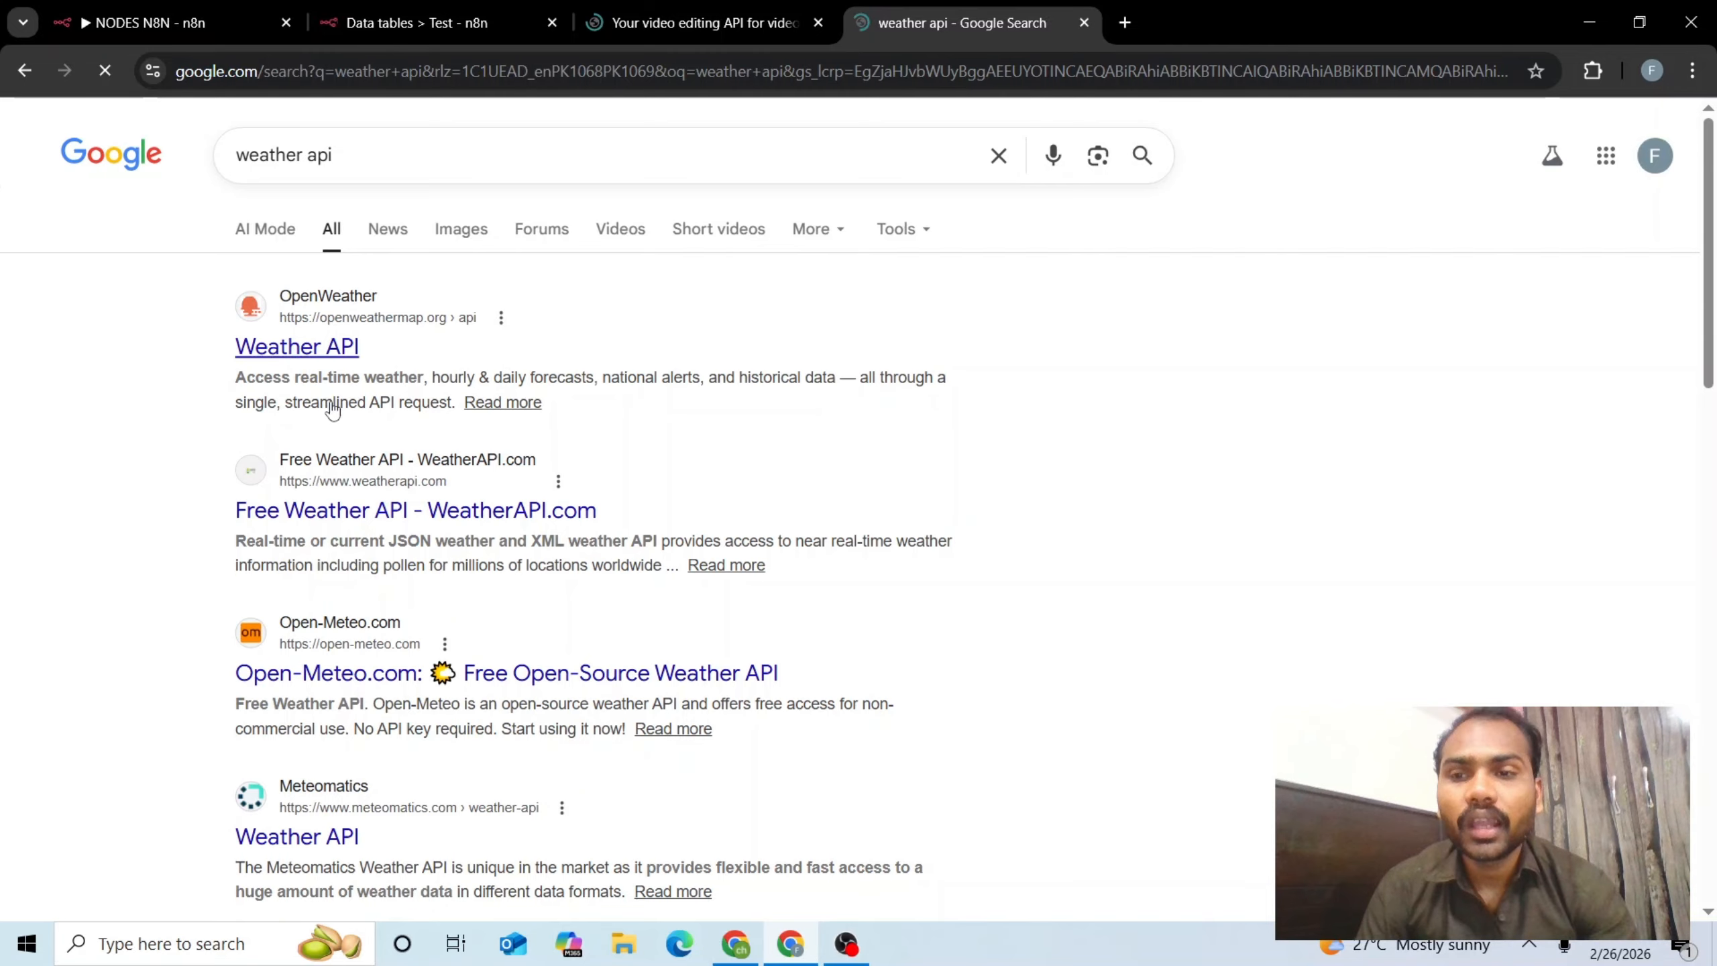
pyautogui.click(774, 8)
pyautogui.click(314, 14)
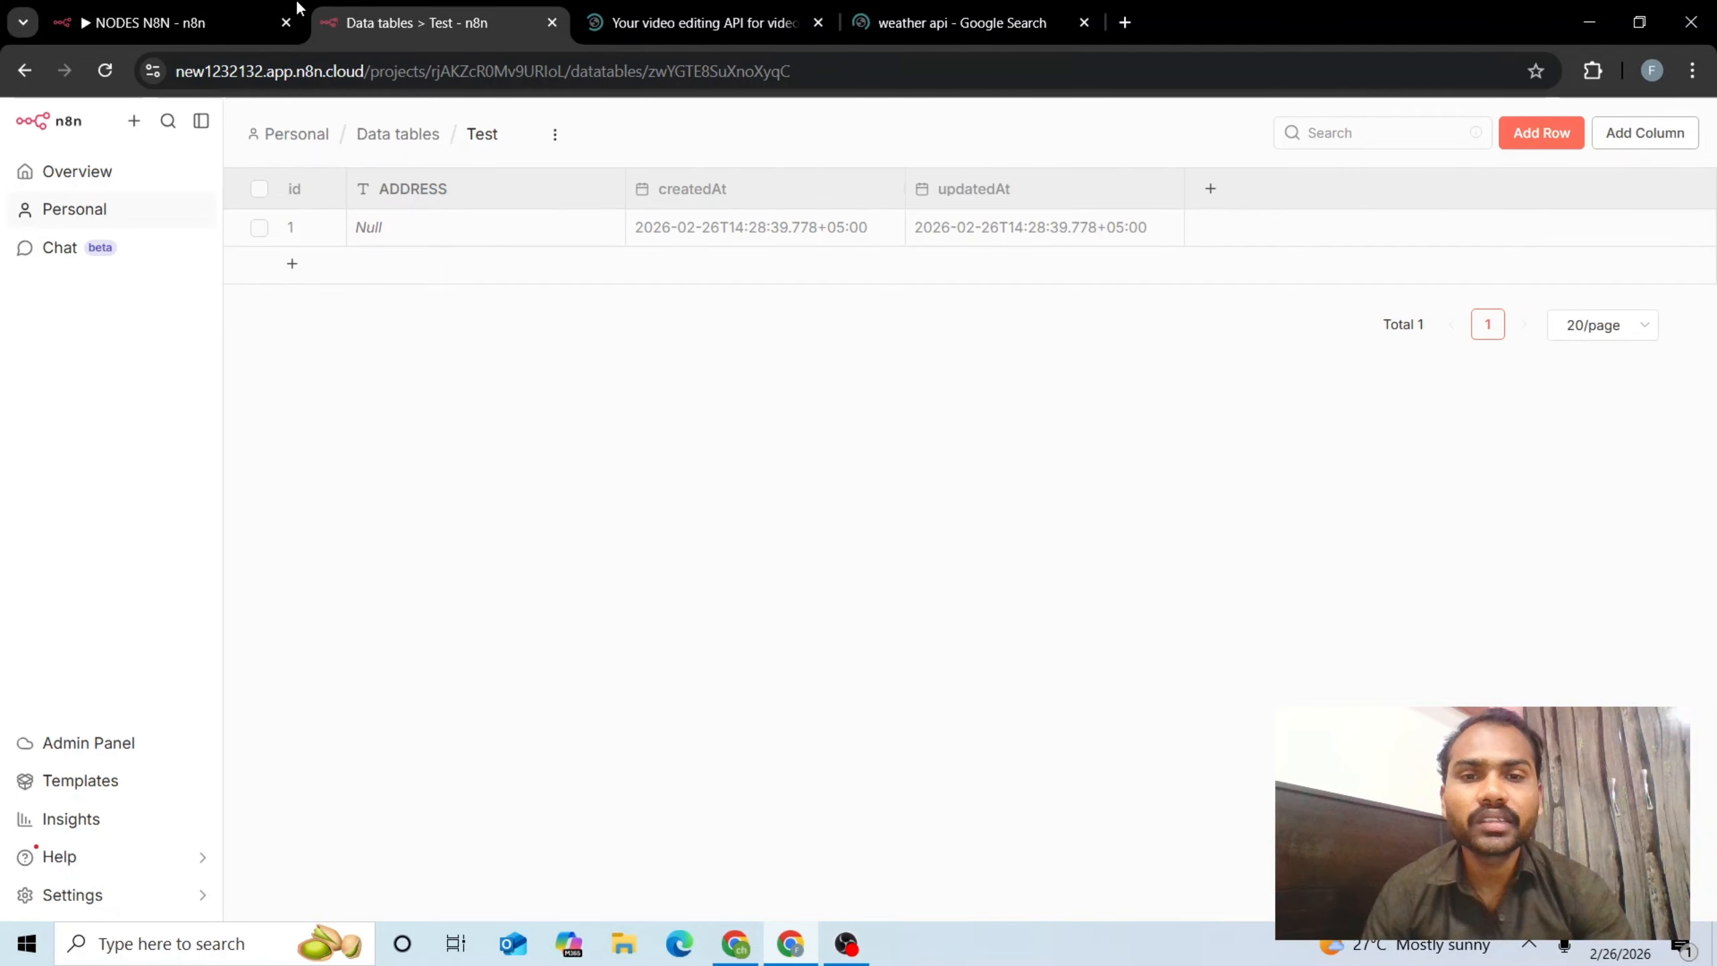
pyautogui.click(240, 9)
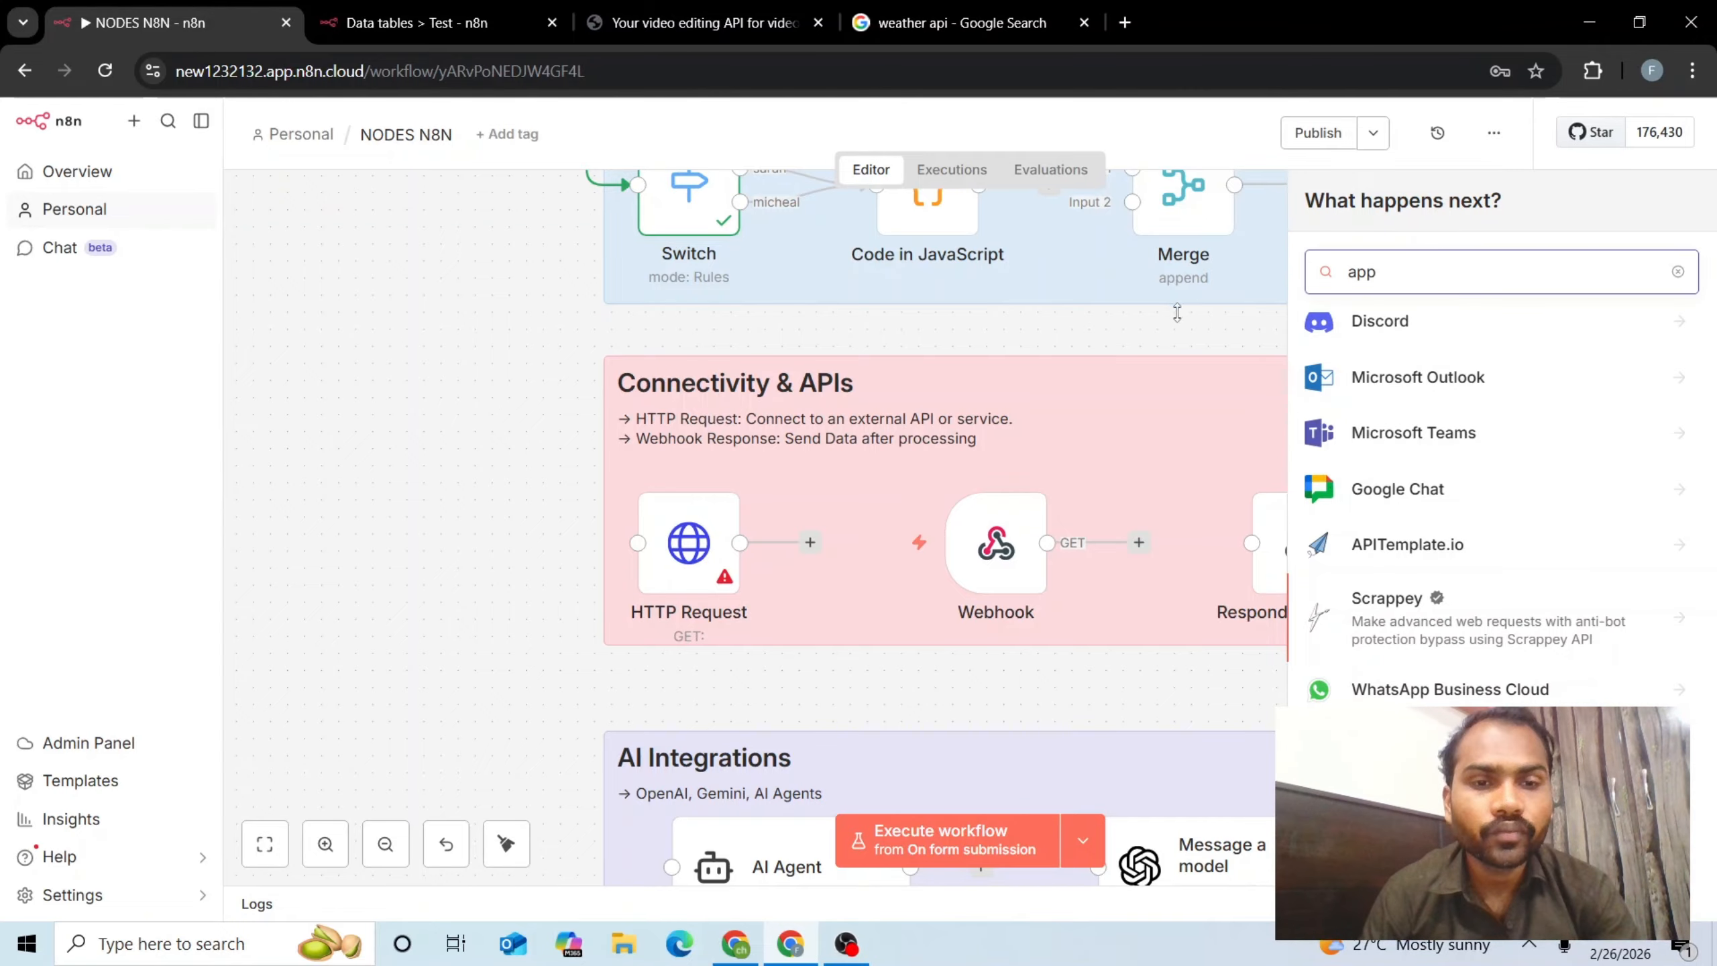
pyautogui.click(1145, 331)
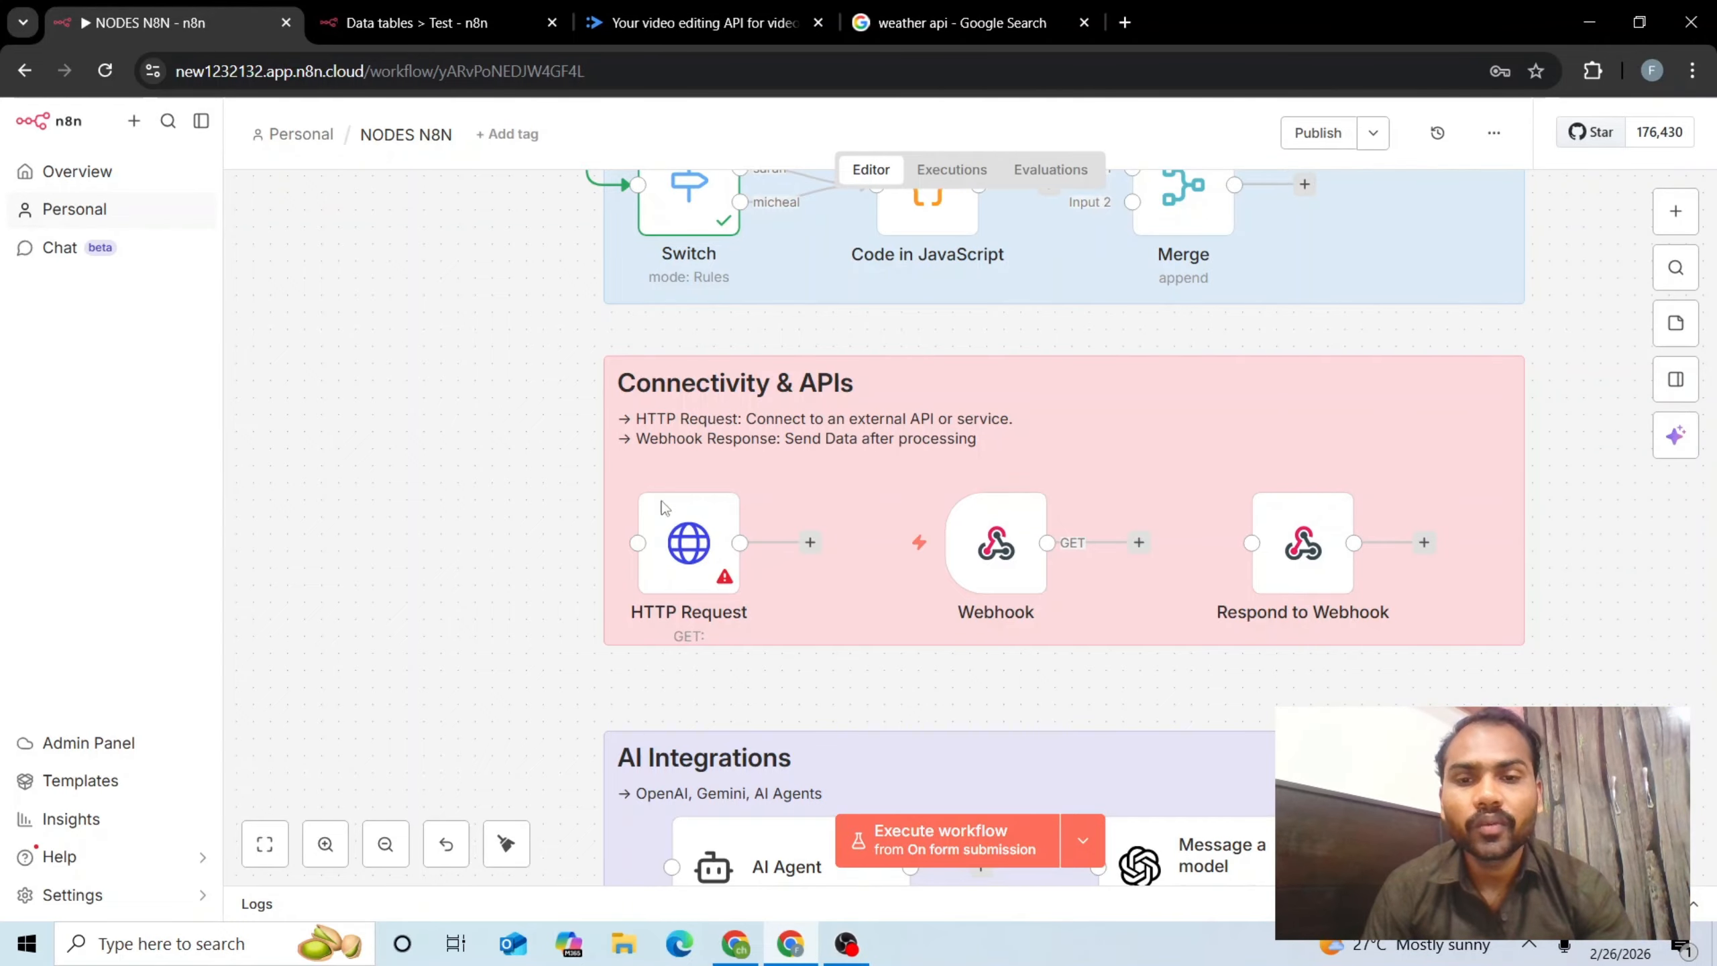
# Open the HTTP Request node and review the available request methods without changing GET
pyautogui.click(685, 562)
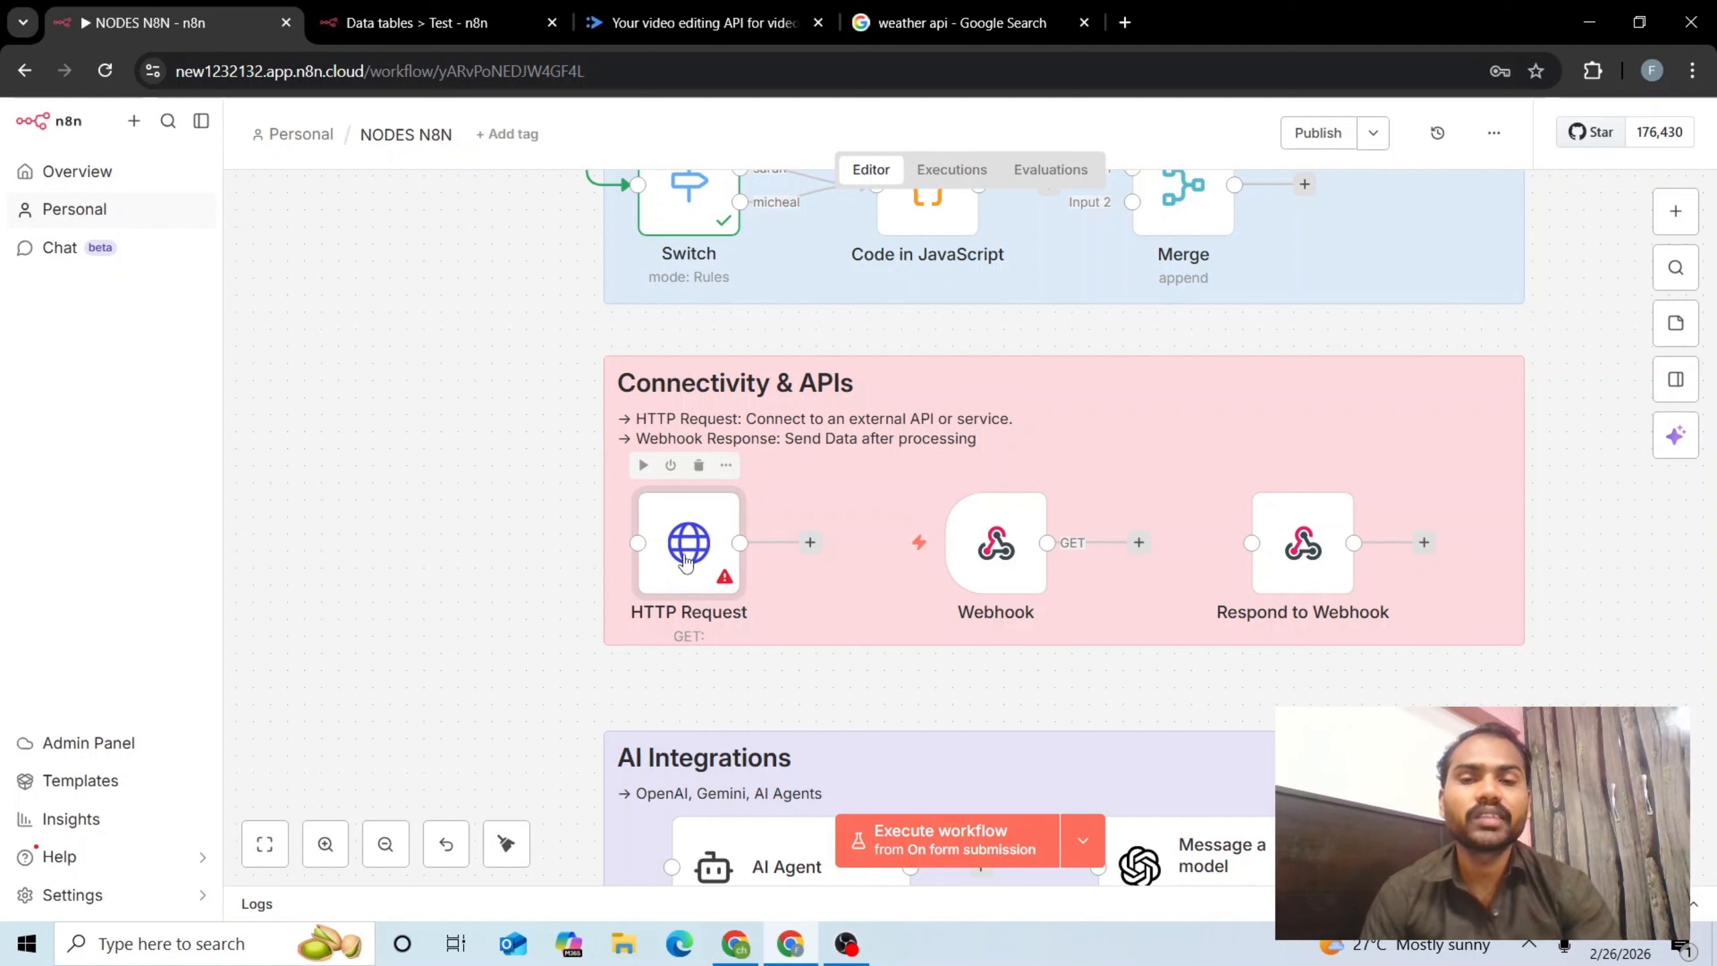
pyautogui.doubleClick(685, 562)
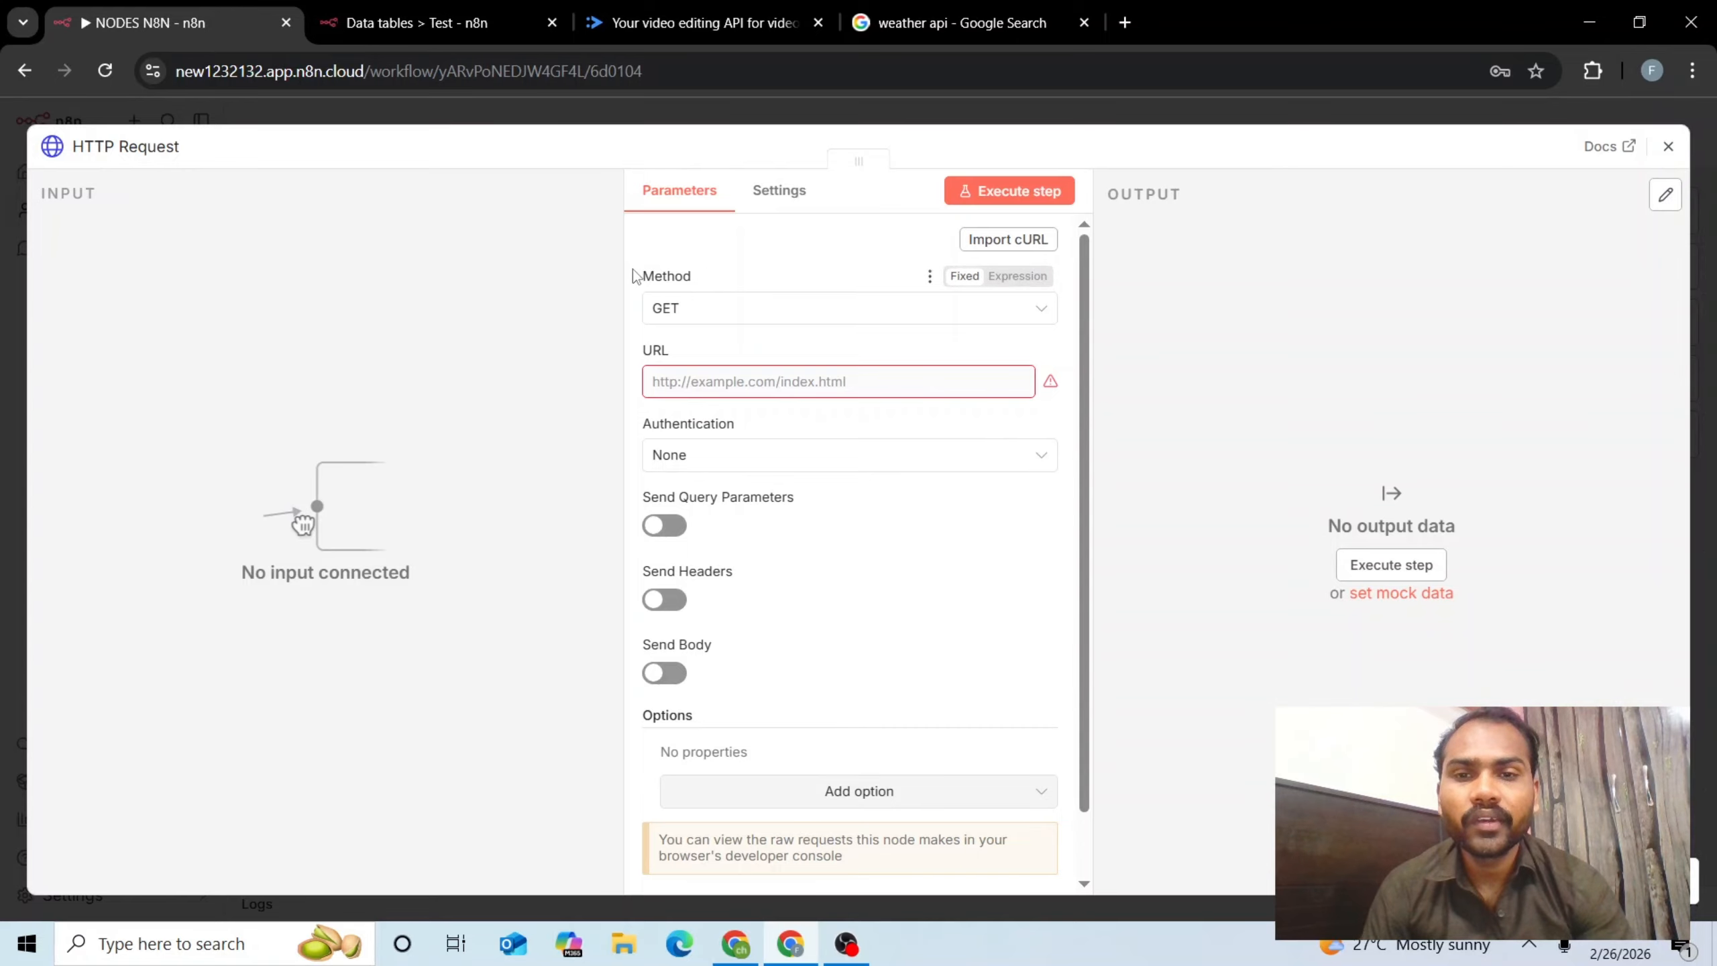
pyautogui.moveTo(636, 274); pyautogui.dragTo(716, 271)
pyautogui.click(797, 312)
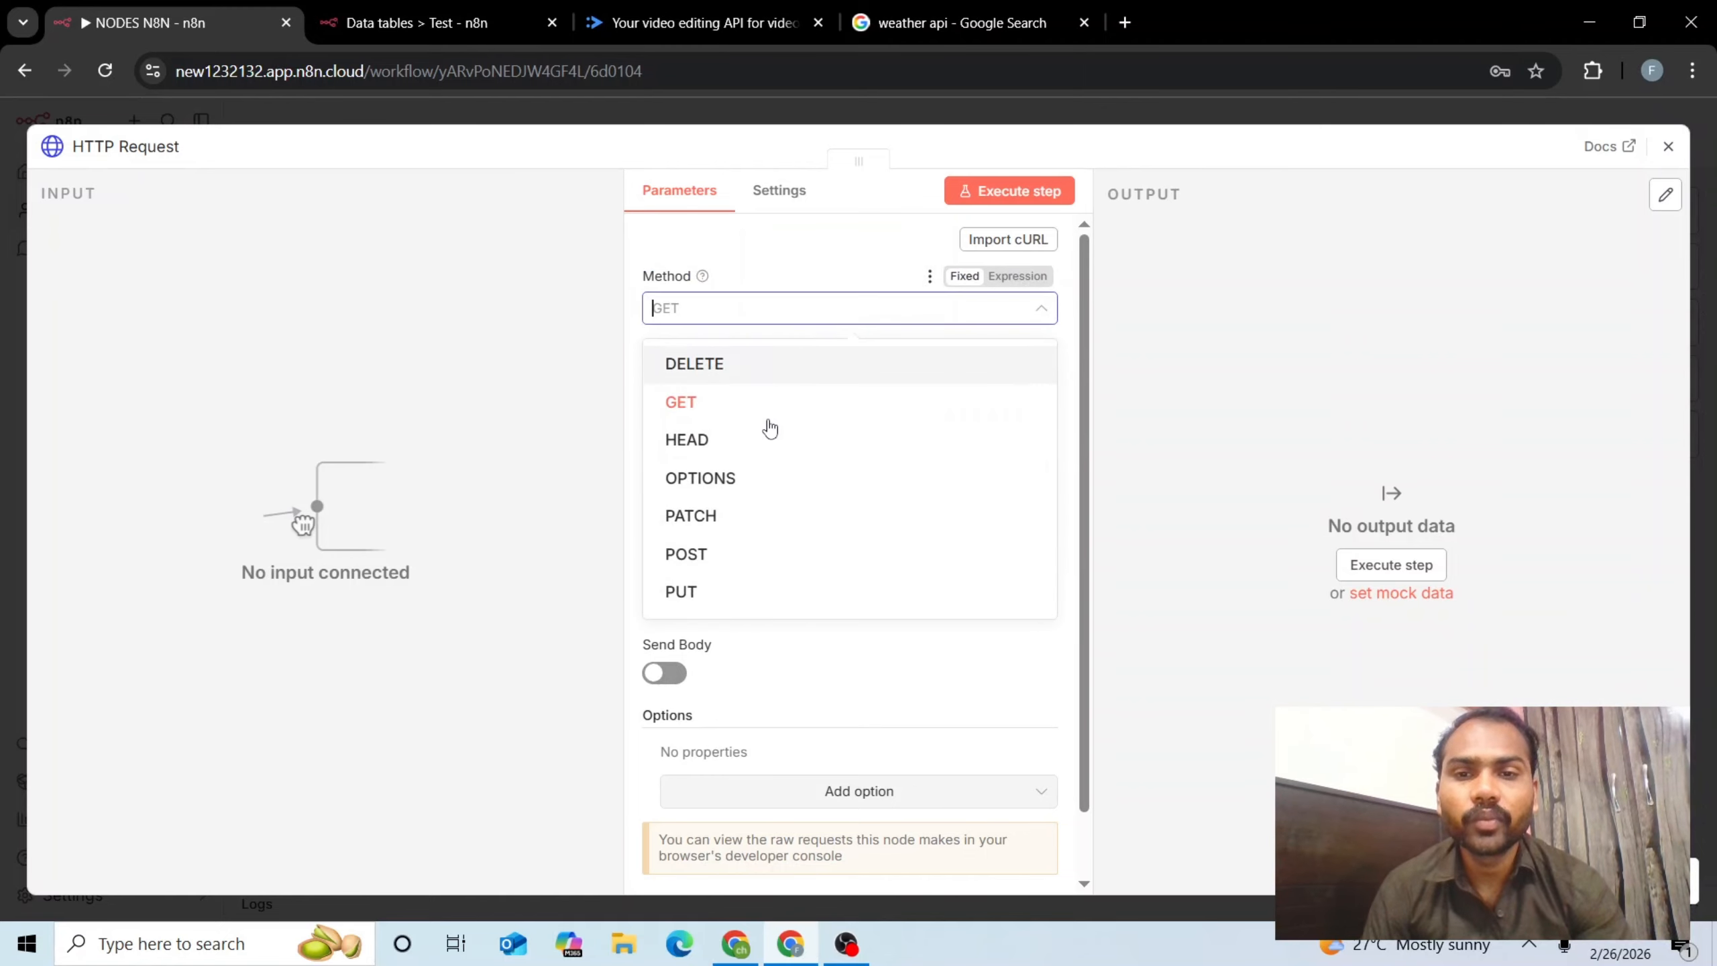
pyautogui.click(815, 267)
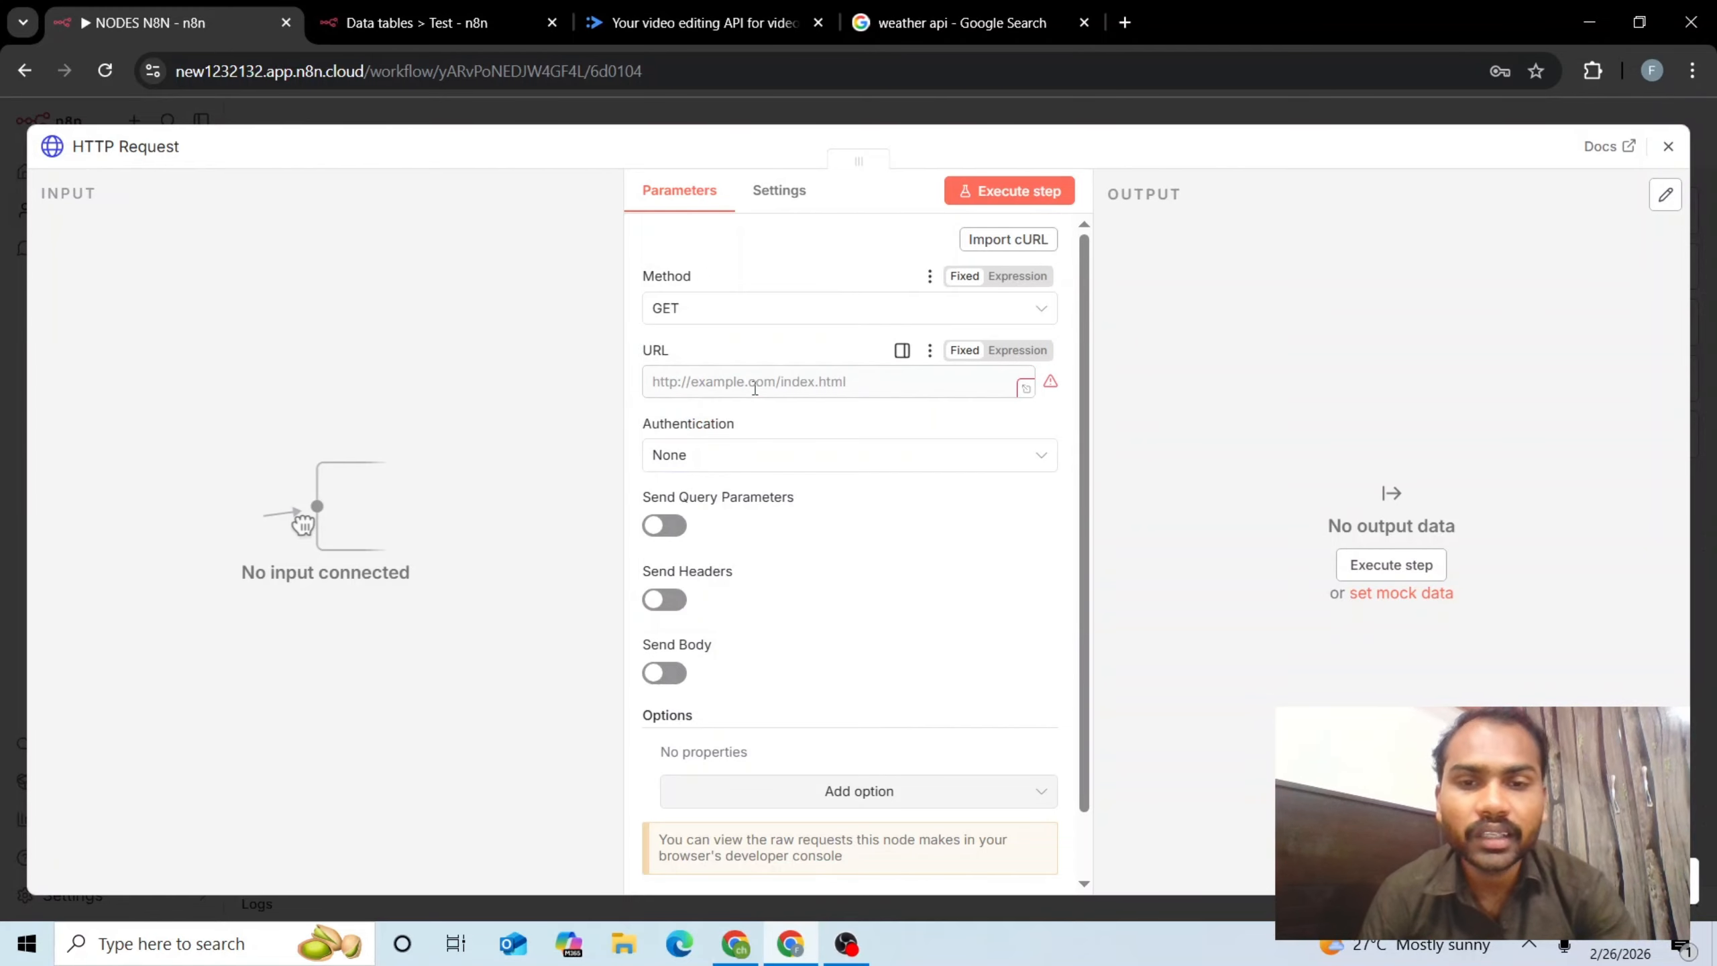
# Examine the HTTP Request node's URL, authentication, query parameter, header and body settings, and close the node
pyautogui.click(922, 381)
pyautogui.click(745, 344)
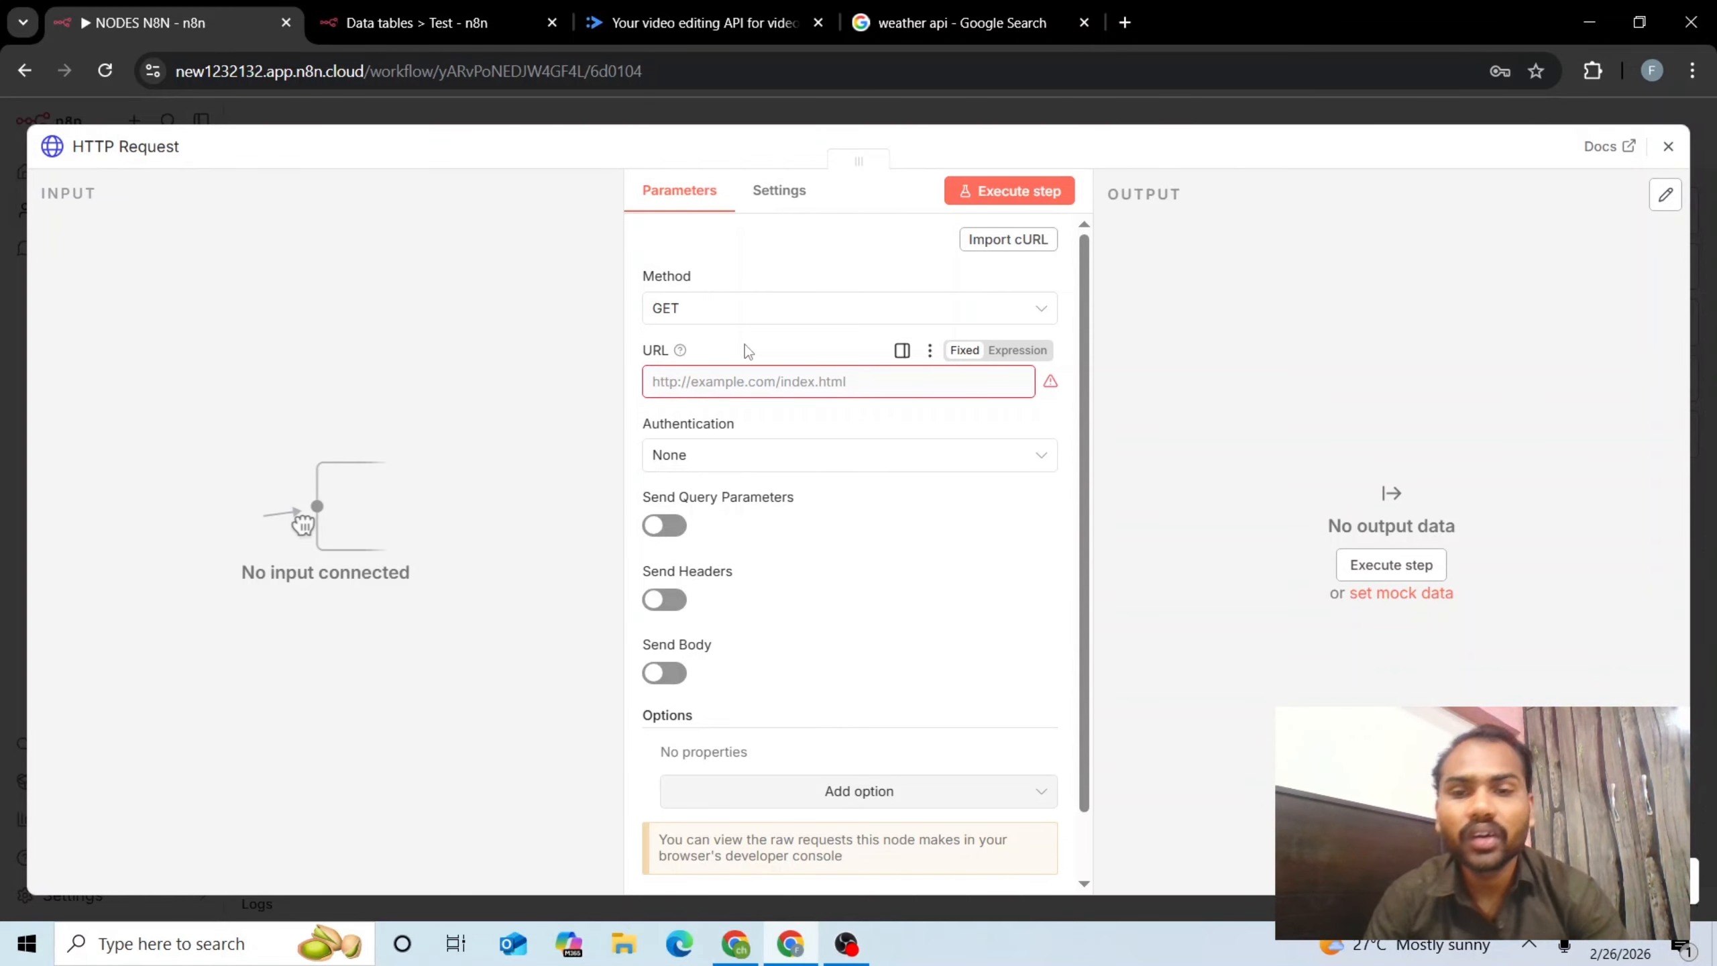
pyautogui.scroll(-1, 1091, 499)
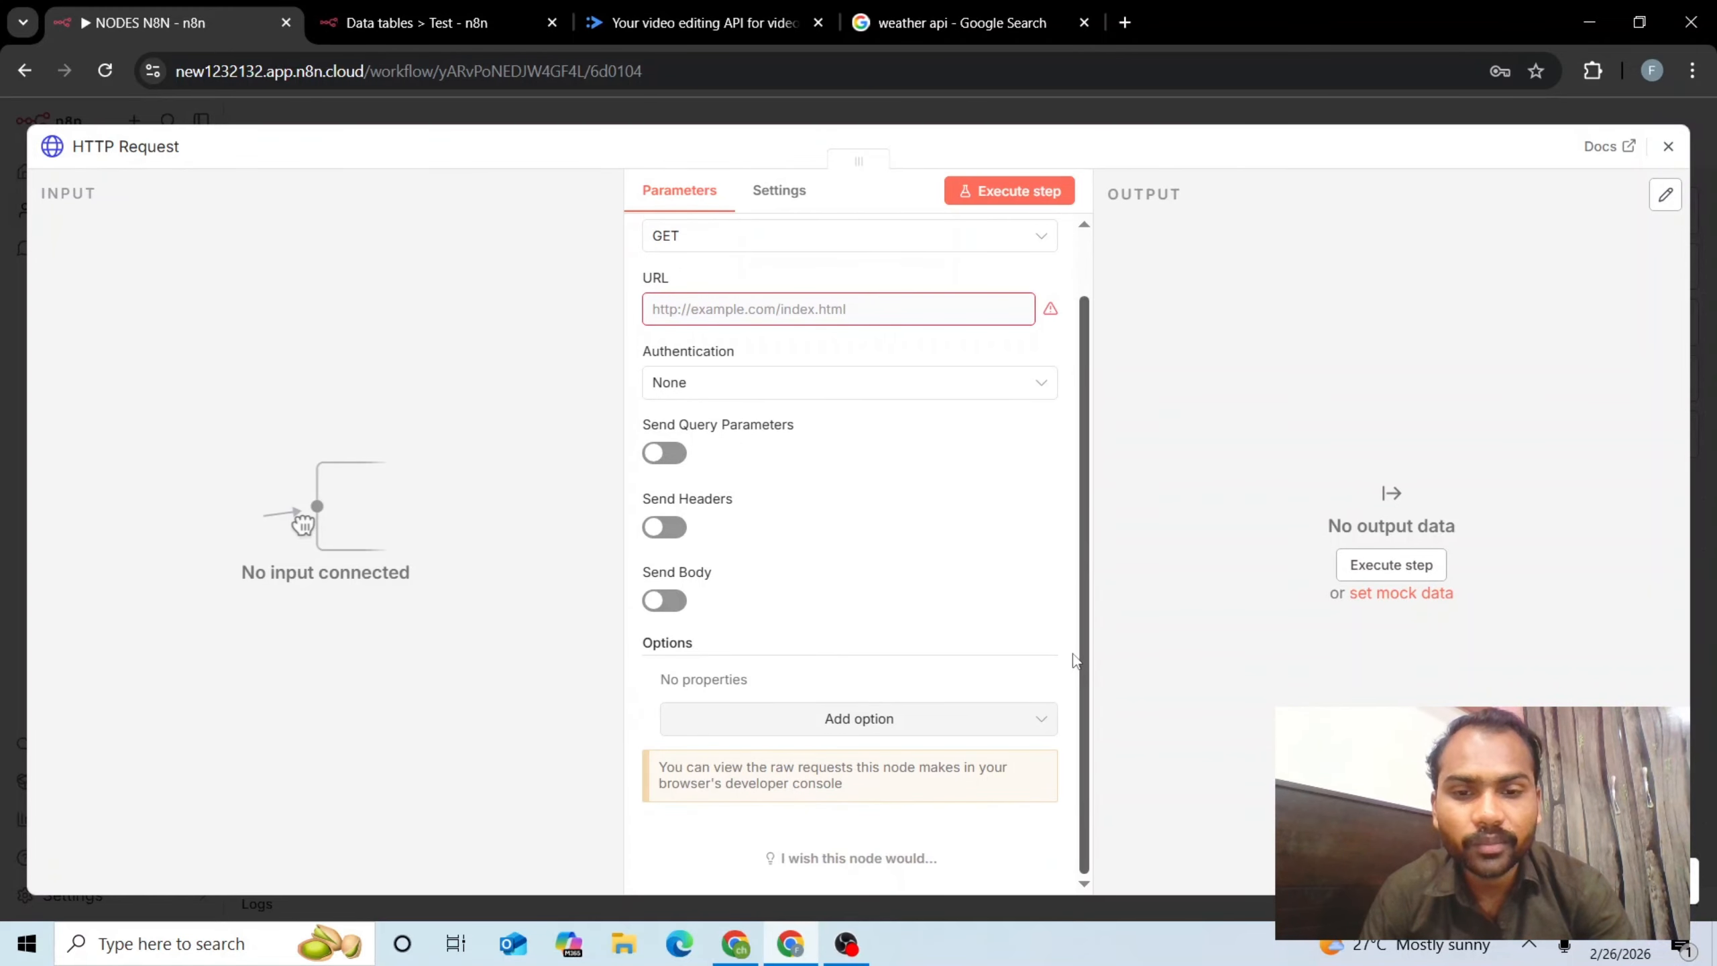
pyautogui.scroll(1, 1090, 406)
pyautogui.scroll(-1, 1088, 392)
pyautogui.scroll(1, 1075, 296)
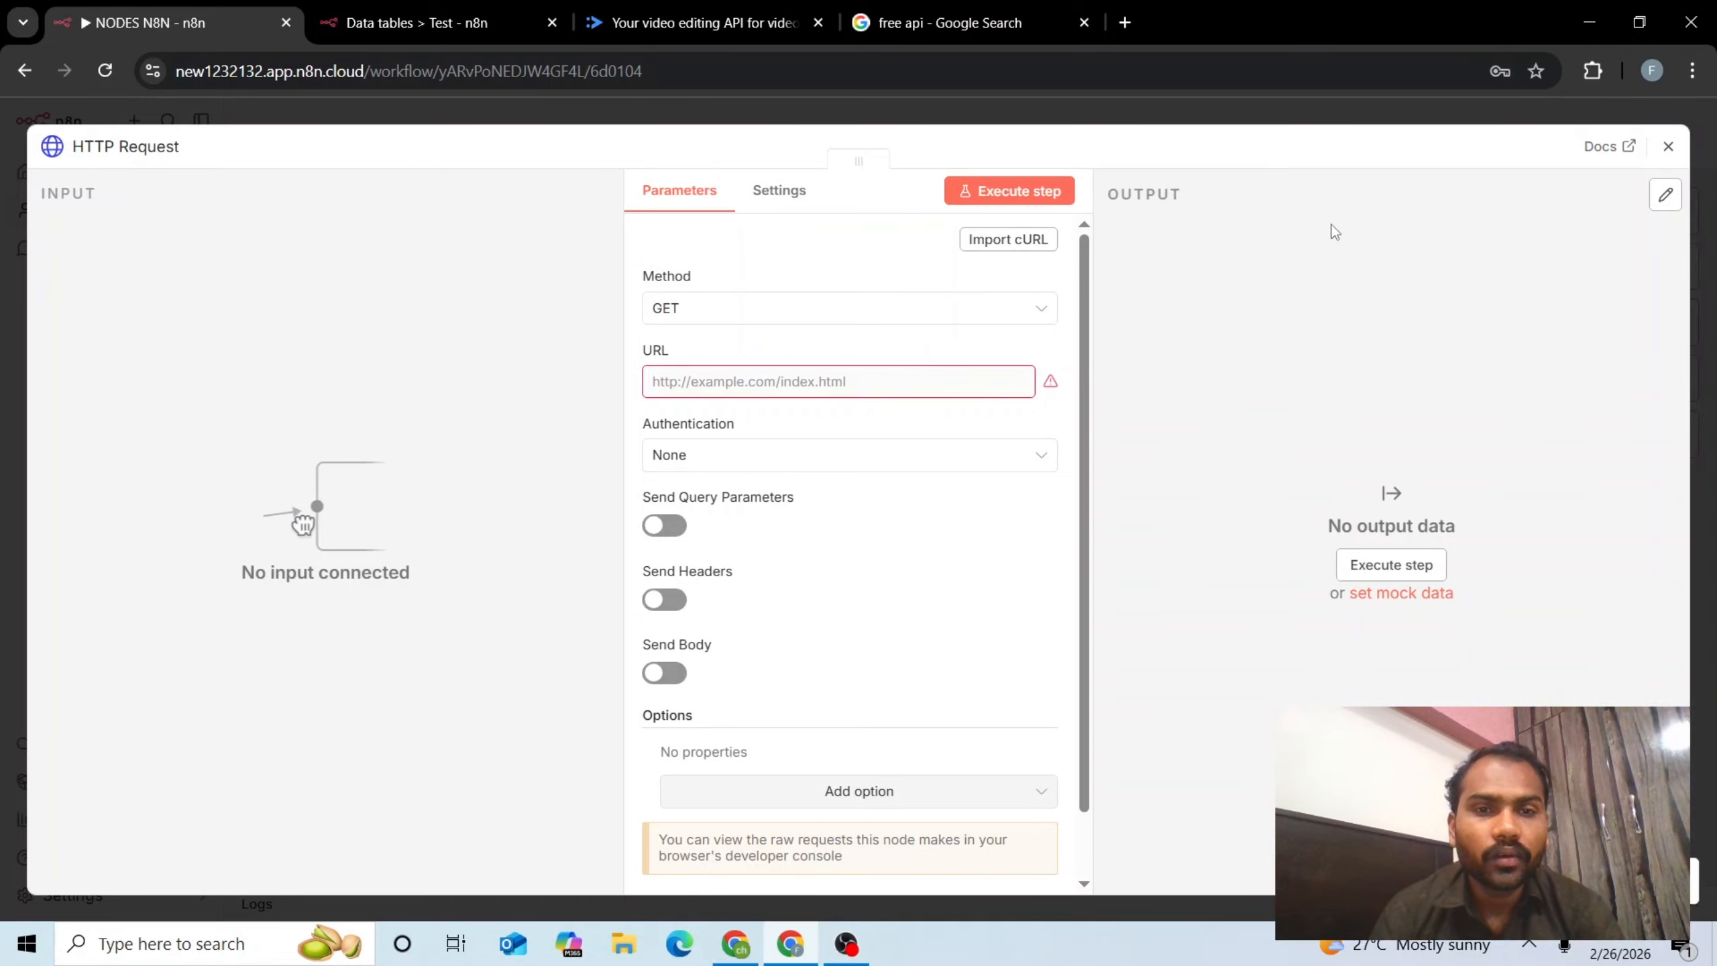
pyautogui.click(1669, 149)
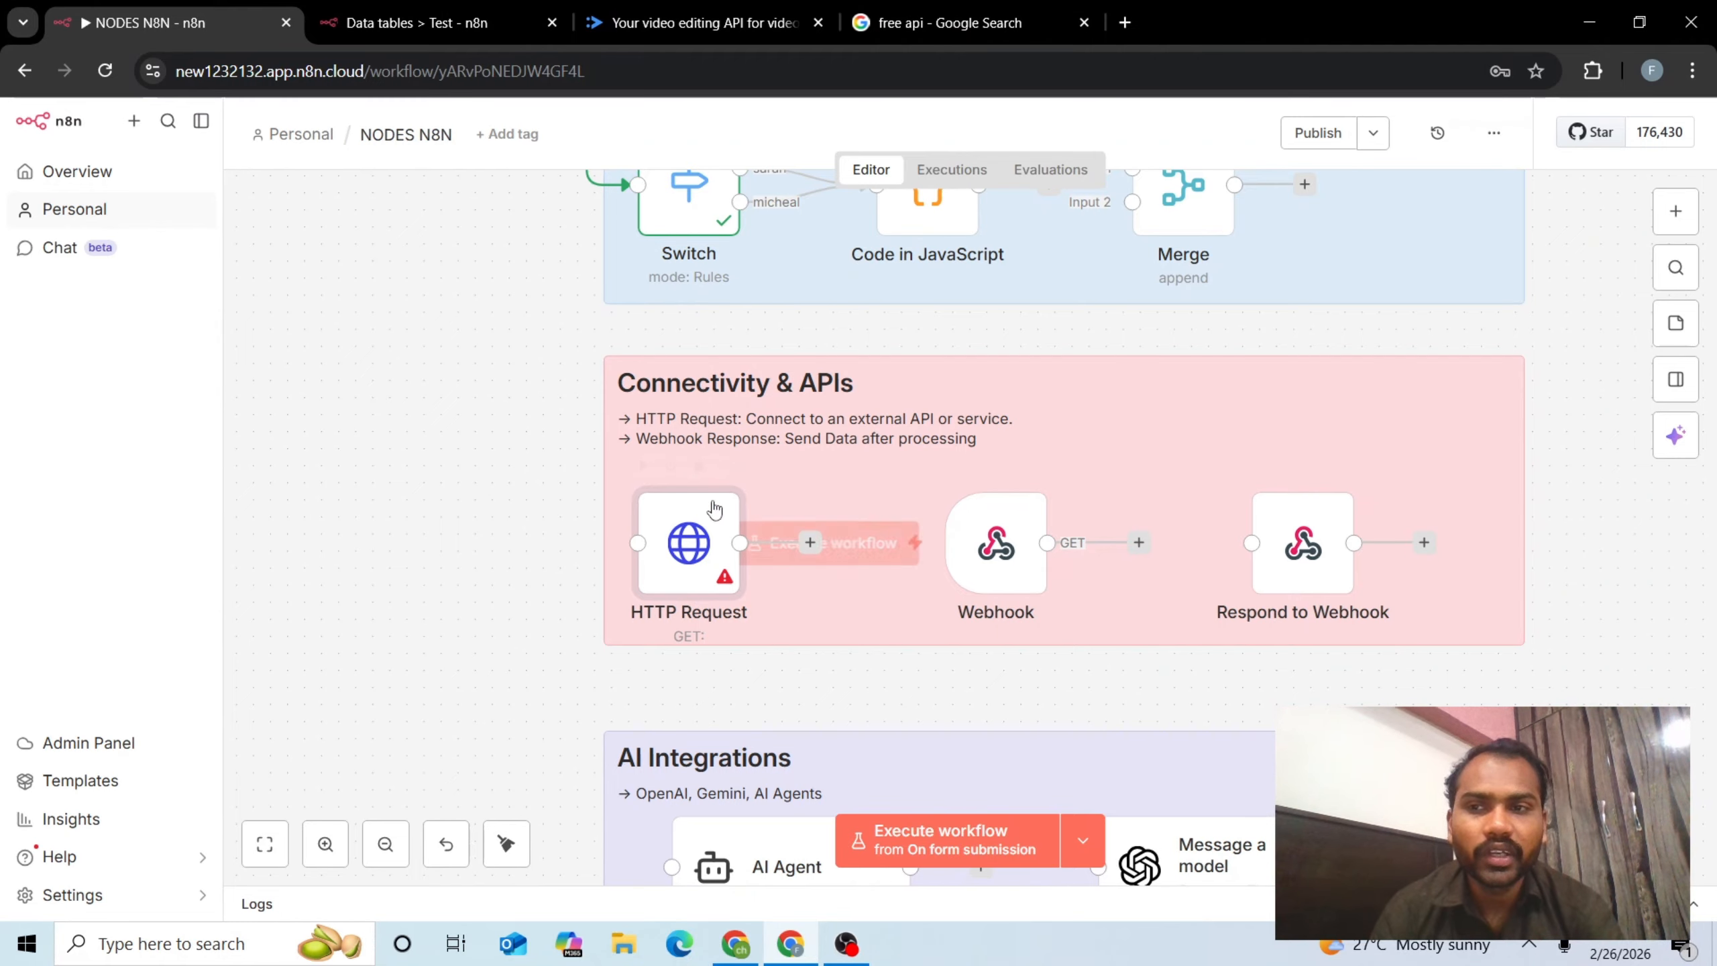
# Open the Webhook node, look over its parameters, and close it
pyautogui.click(1017, 574)
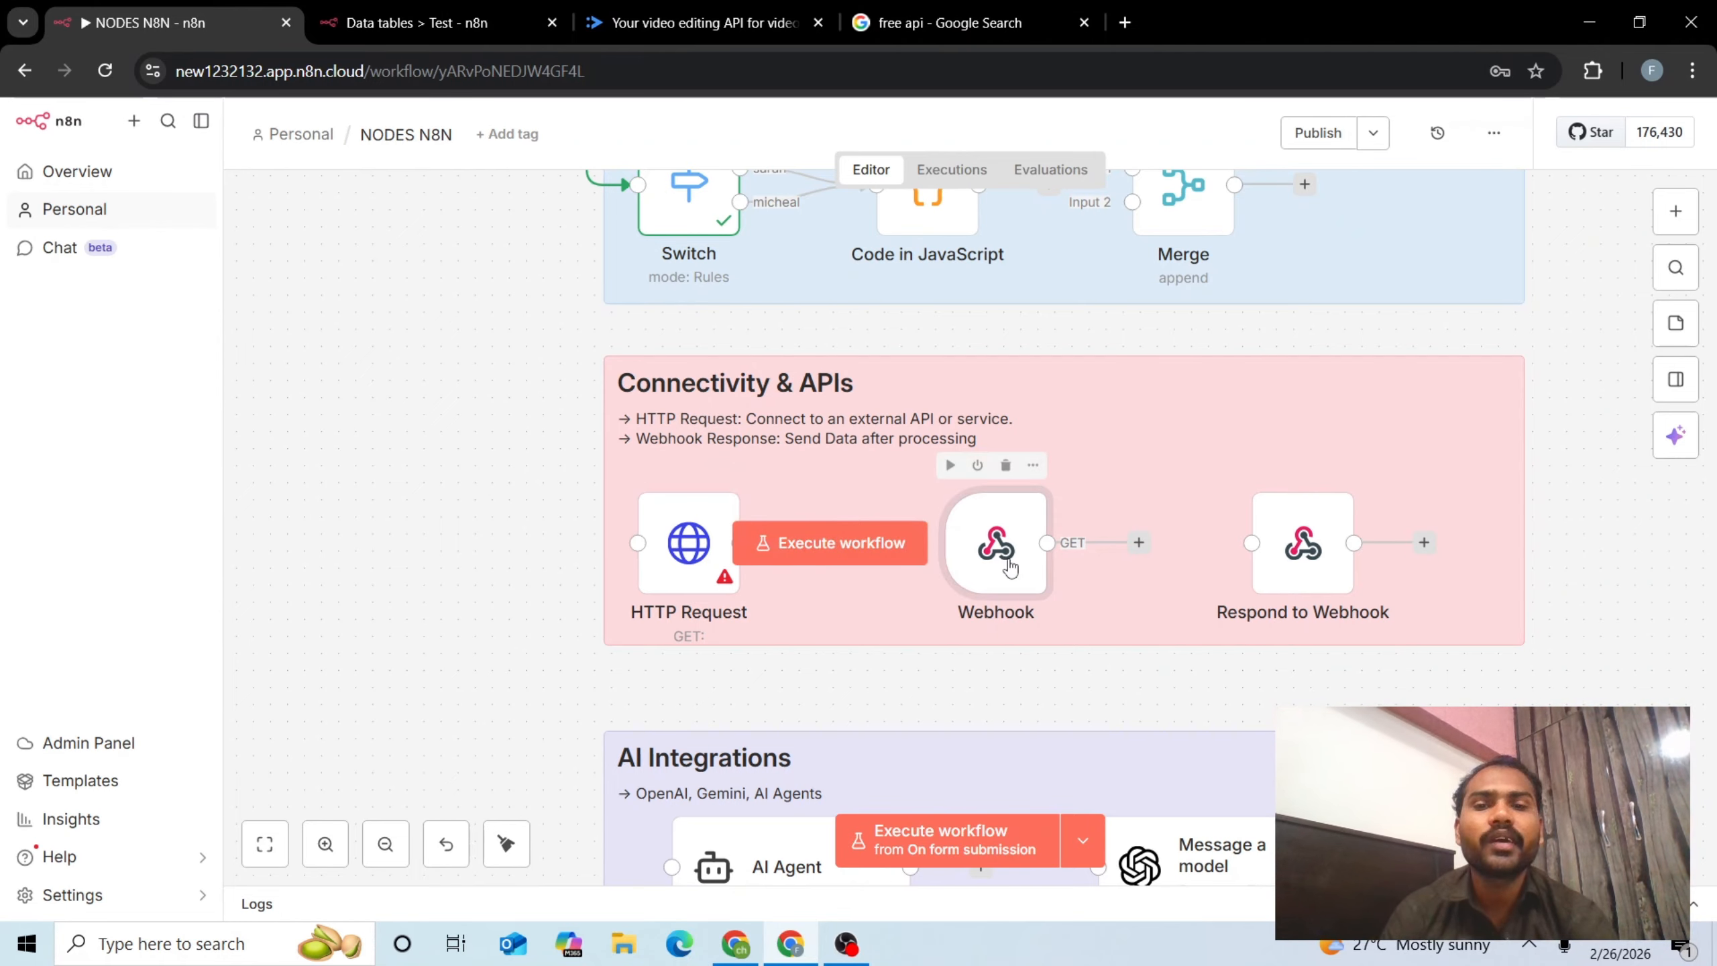
pyautogui.doubleClick(1009, 562)
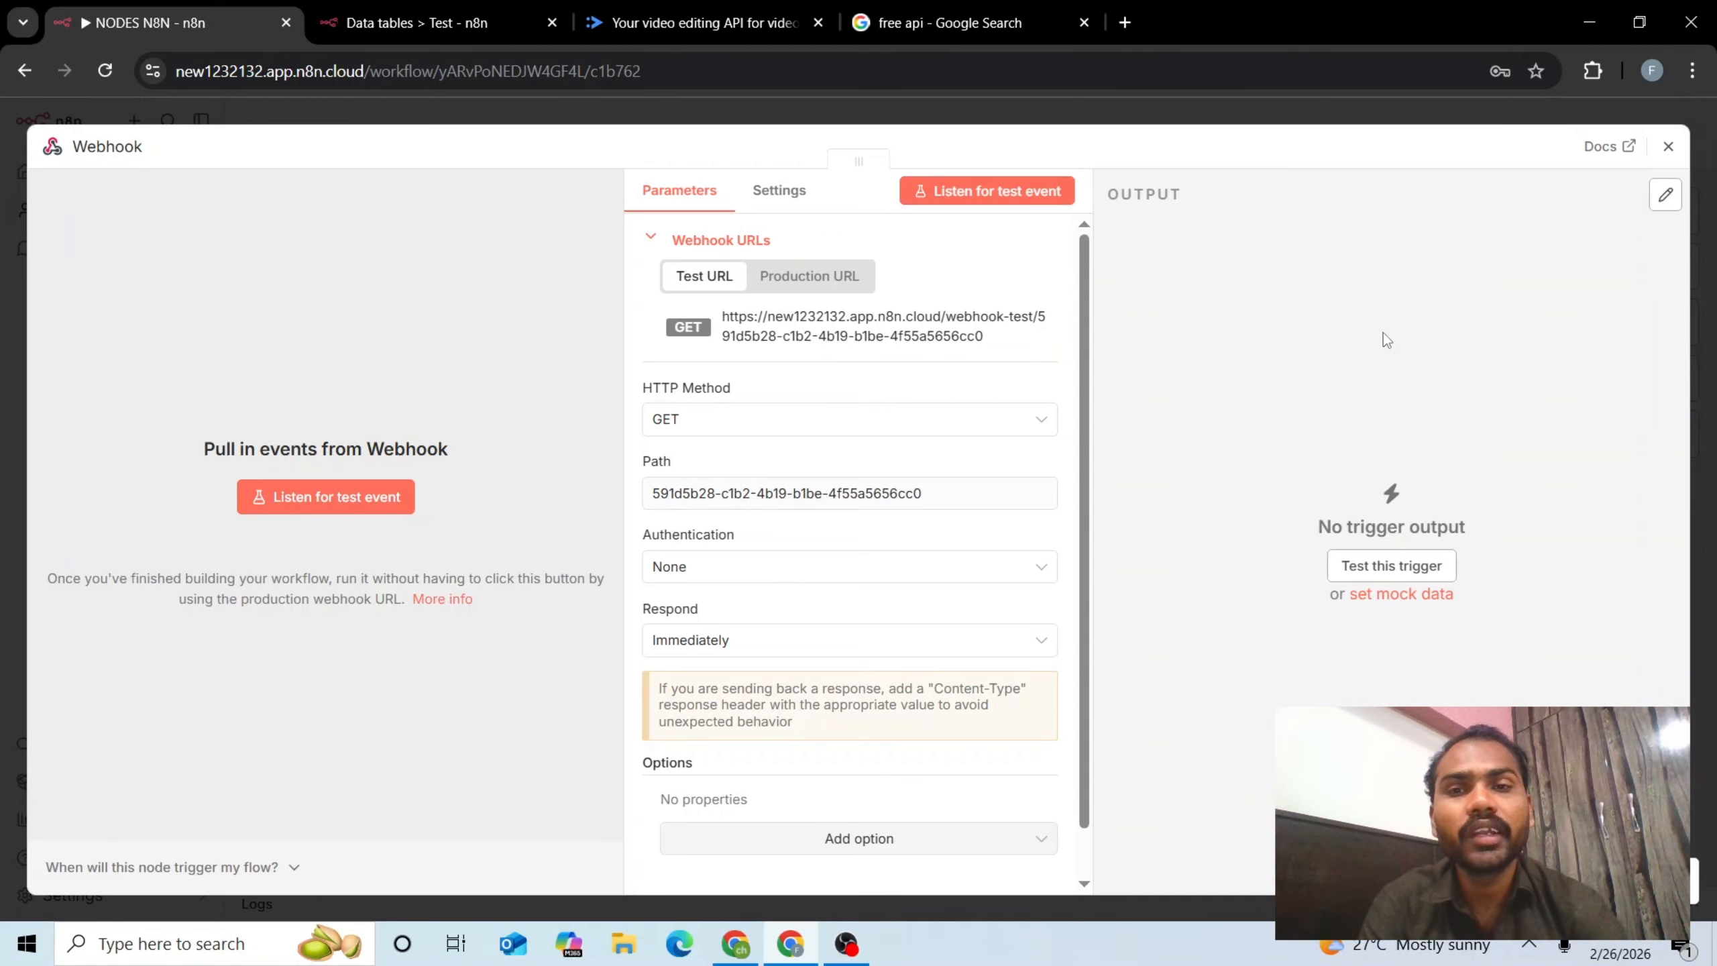
pyautogui.click(1132, 117)
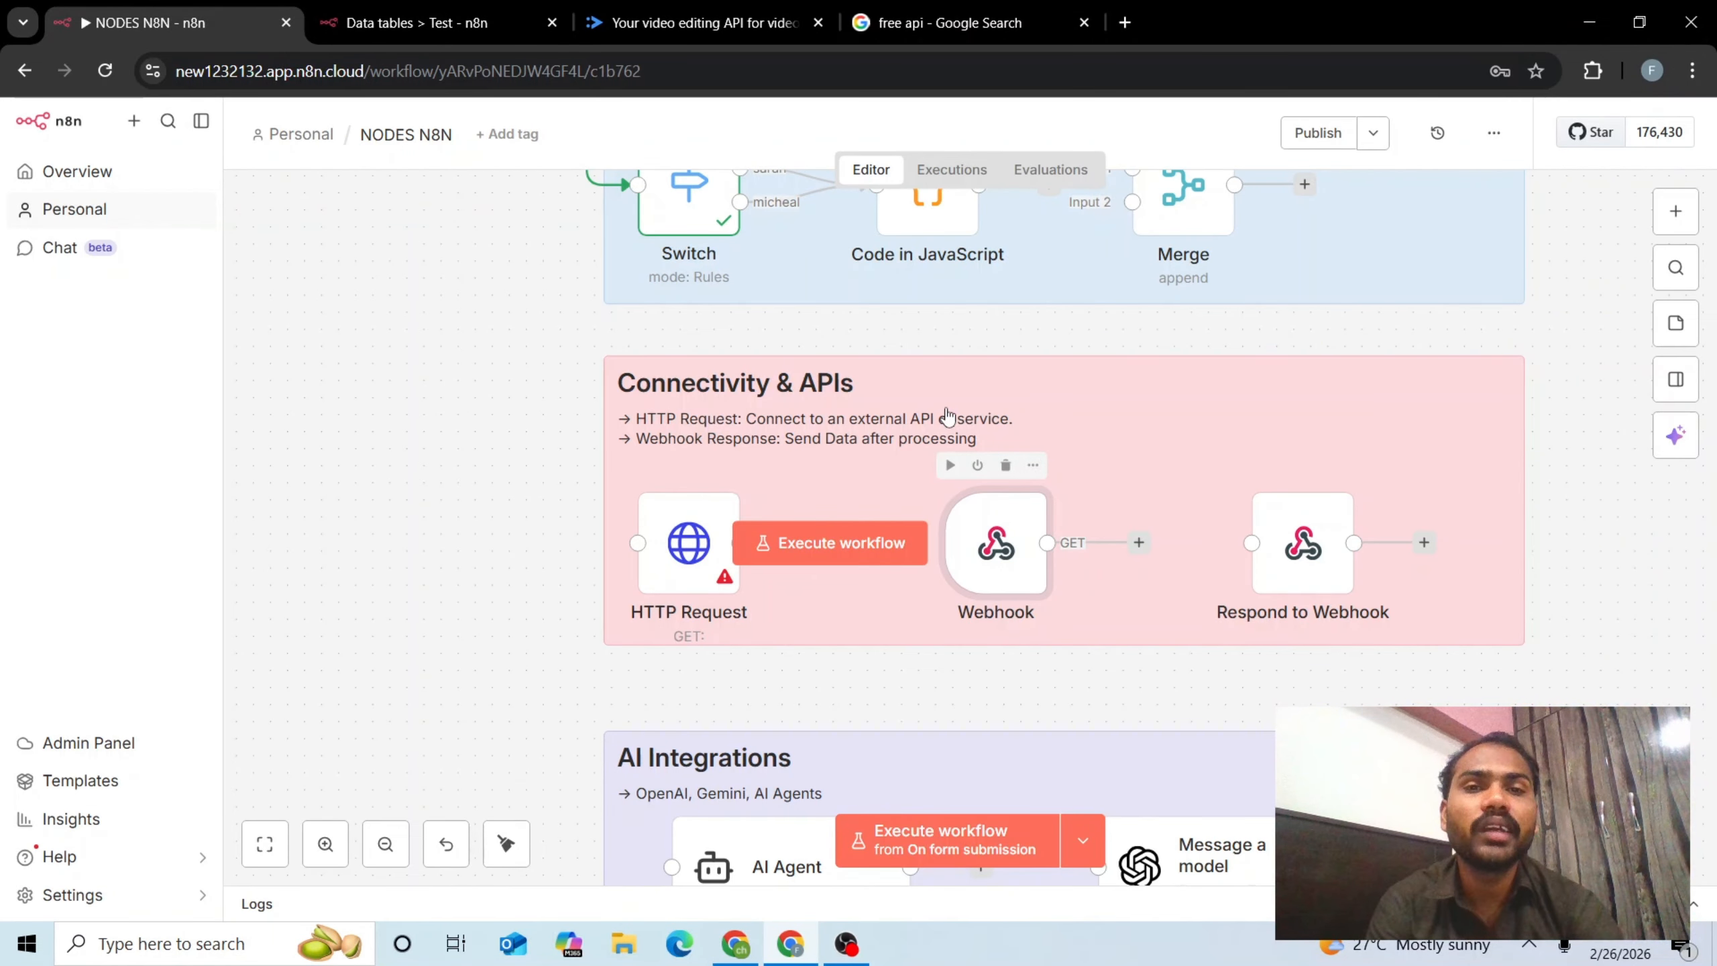
# Reopen the Webhook node, examine its test URL, HTTP Method, Path, Authentication and Respond settings, and close it
pyautogui.press('Return')
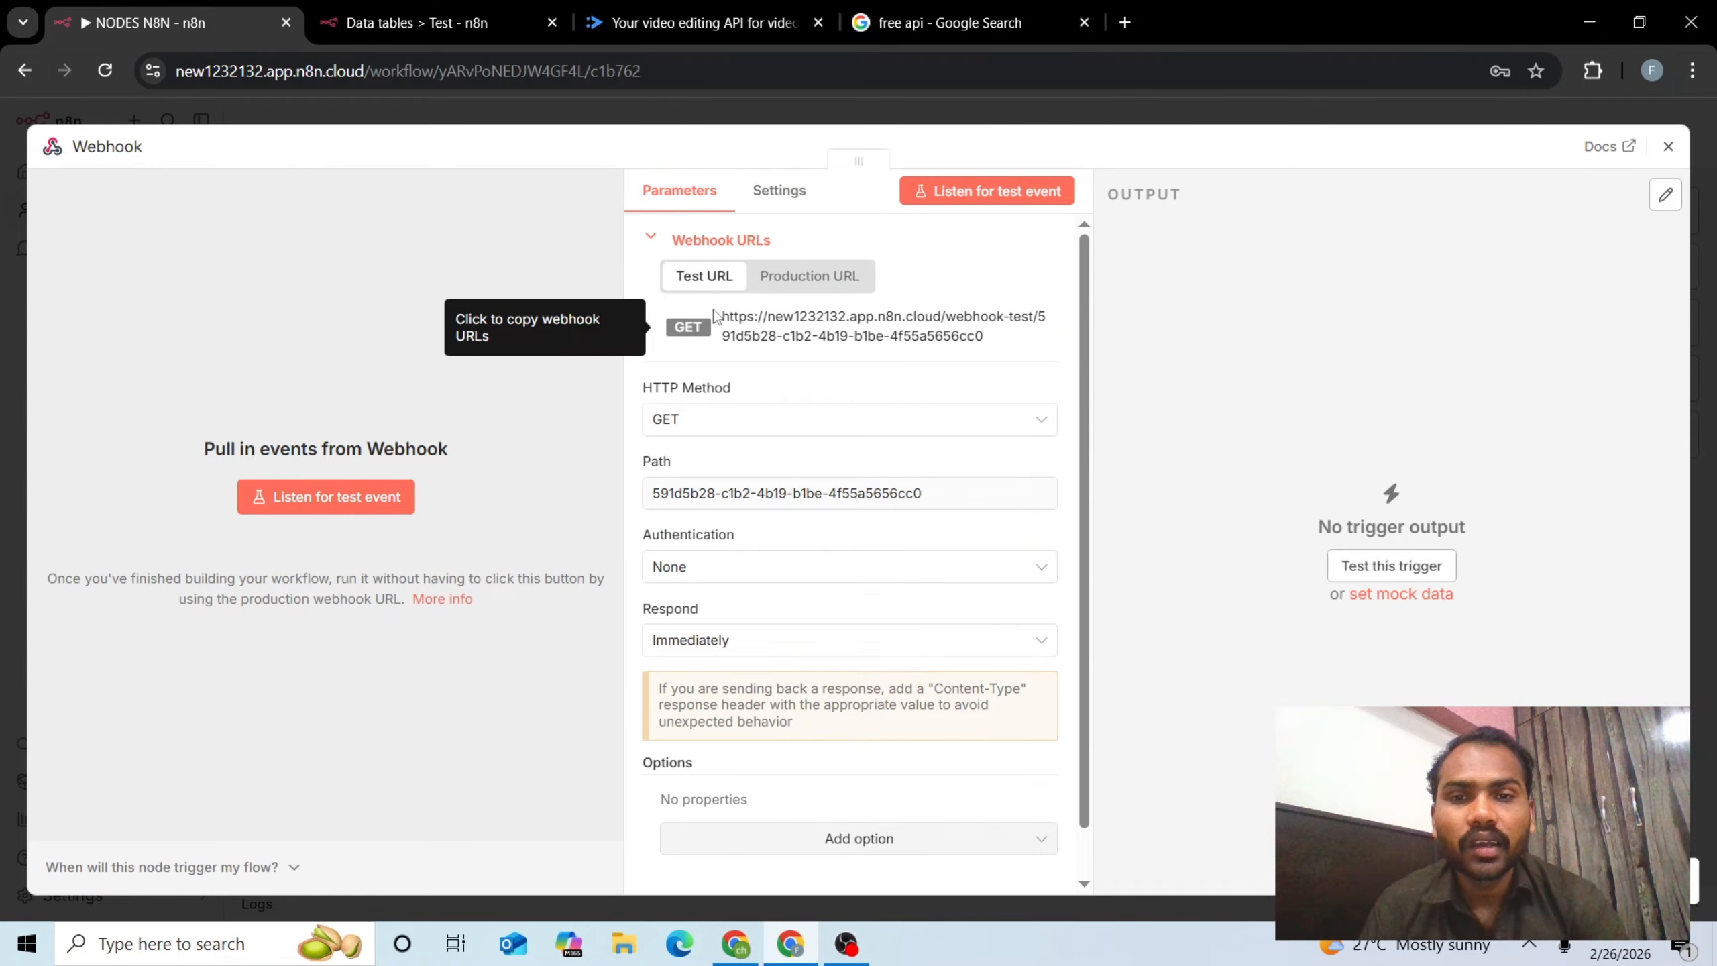
pyautogui.moveTo(714, 314); pyautogui.dragTo(1021, 356)
pyautogui.click(1021, 357)
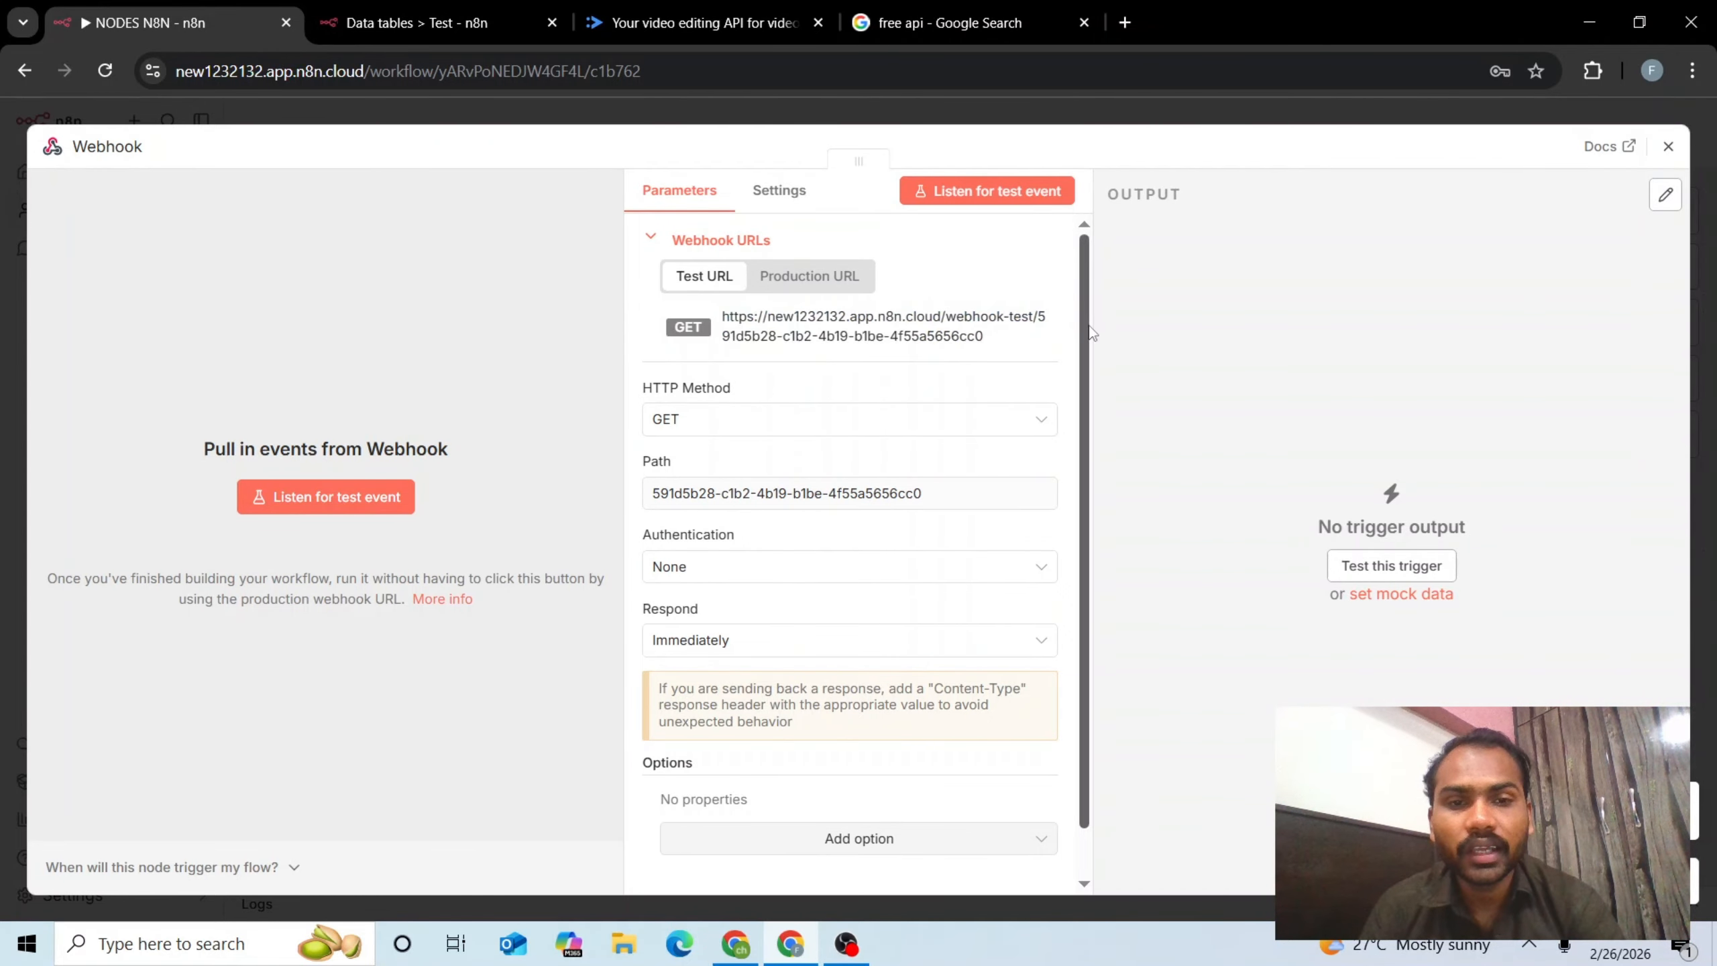
pyautogui.scroll(-2, 1087, 436)
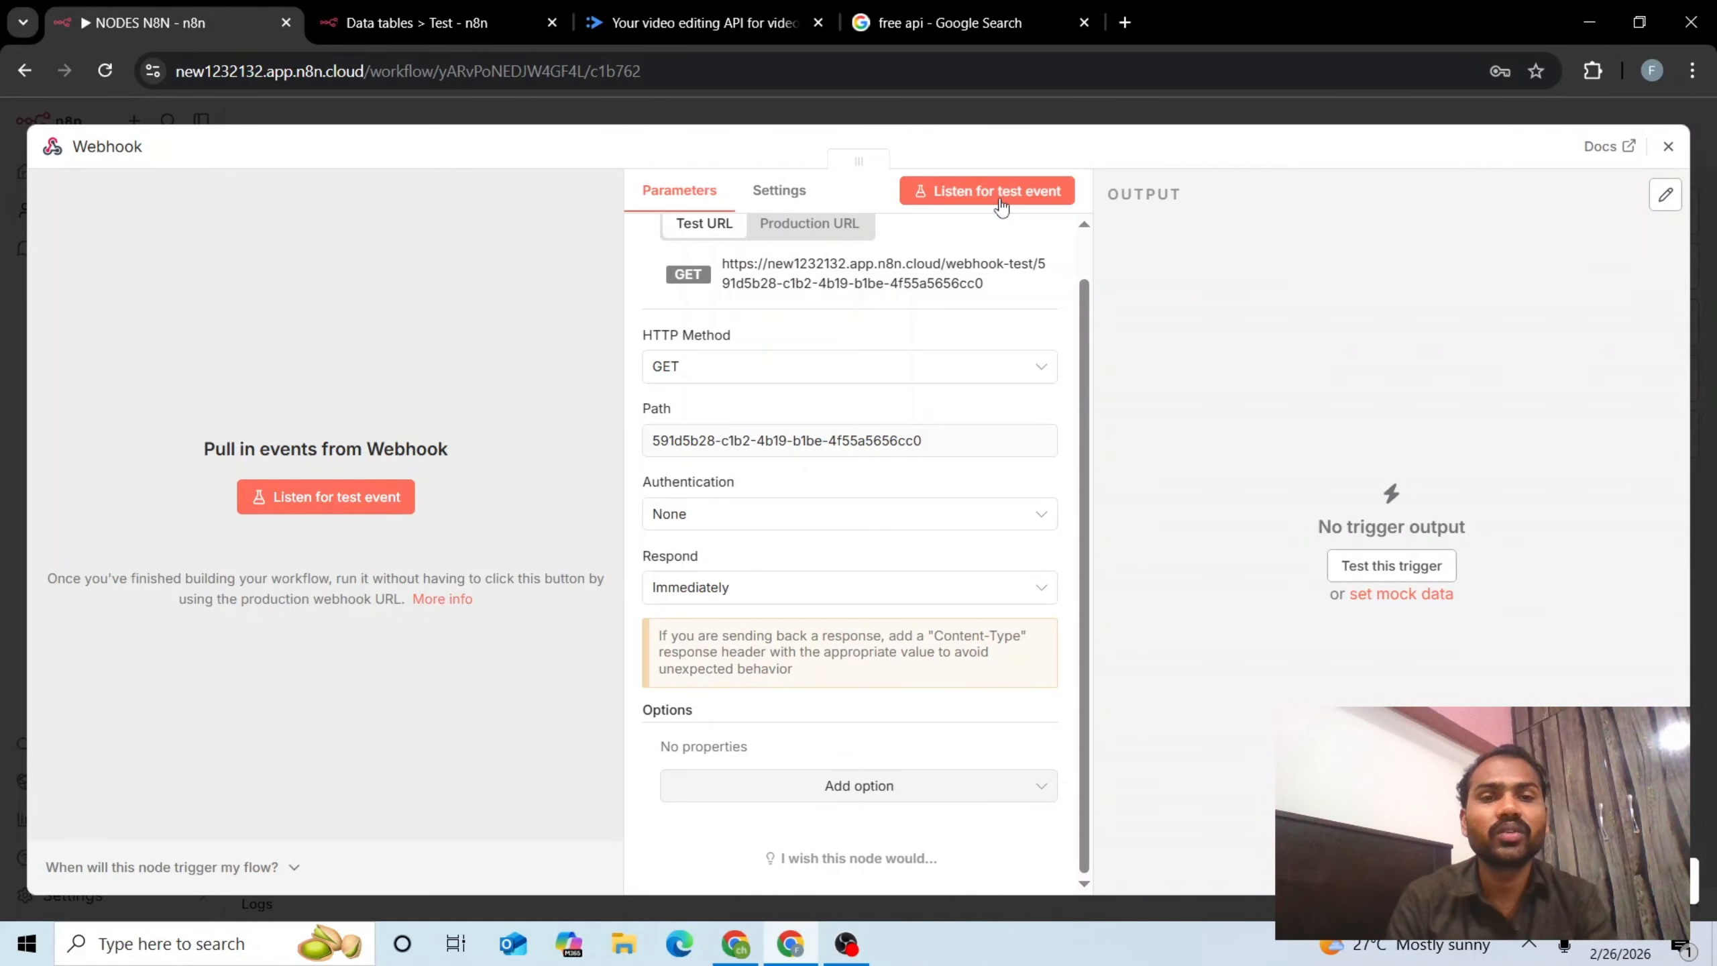
pyautogui.press('Escape')
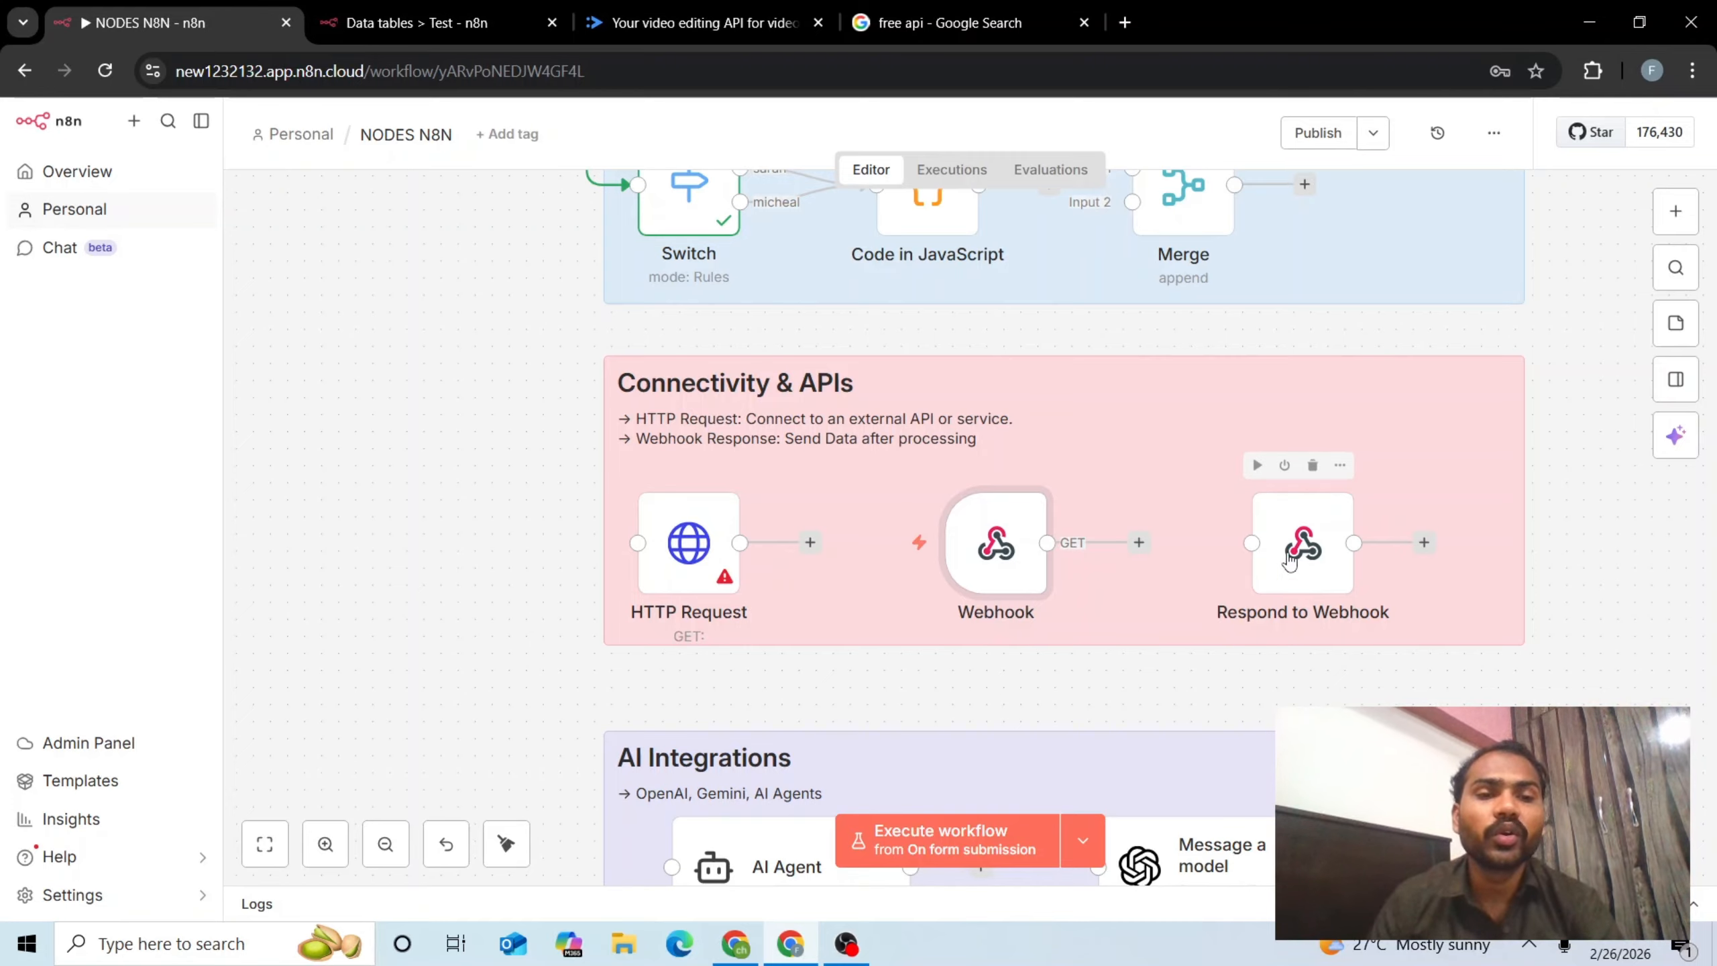
# Open the Respond to Webhook node, review its Respond With choices keeping First Incoming Item, and close the node
pyautogui.click(1301, 555)
pyautogui.doubleClick(1301, 555)
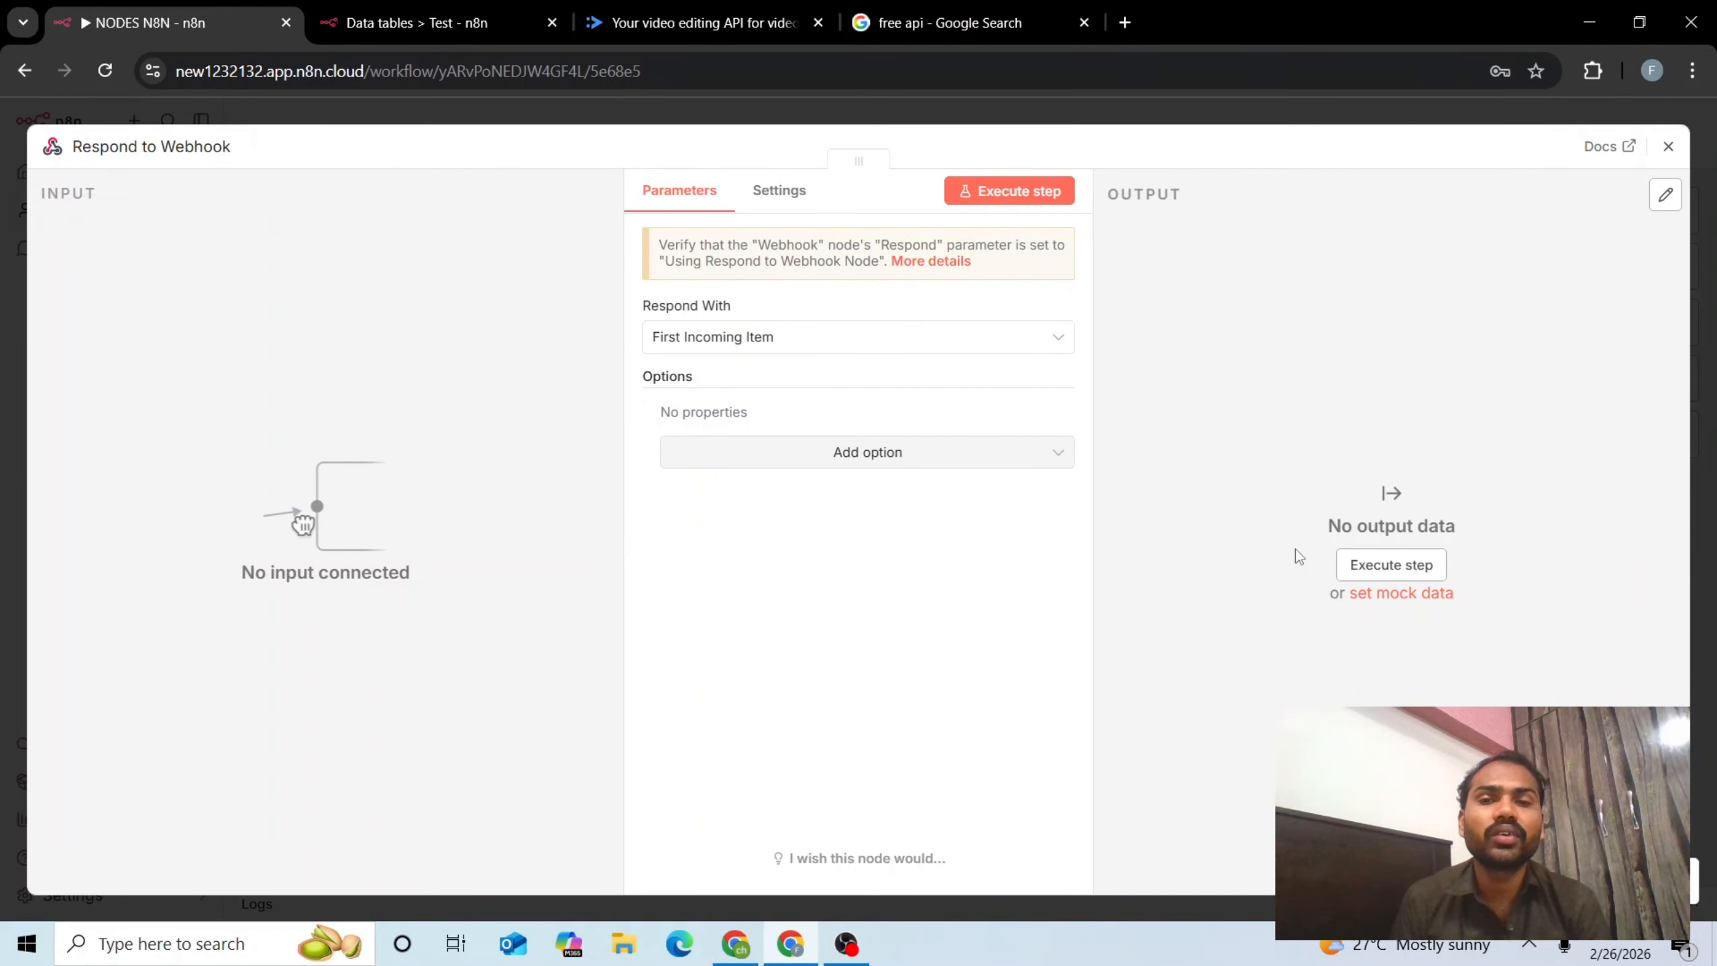
pyautogui.click(807, 338)
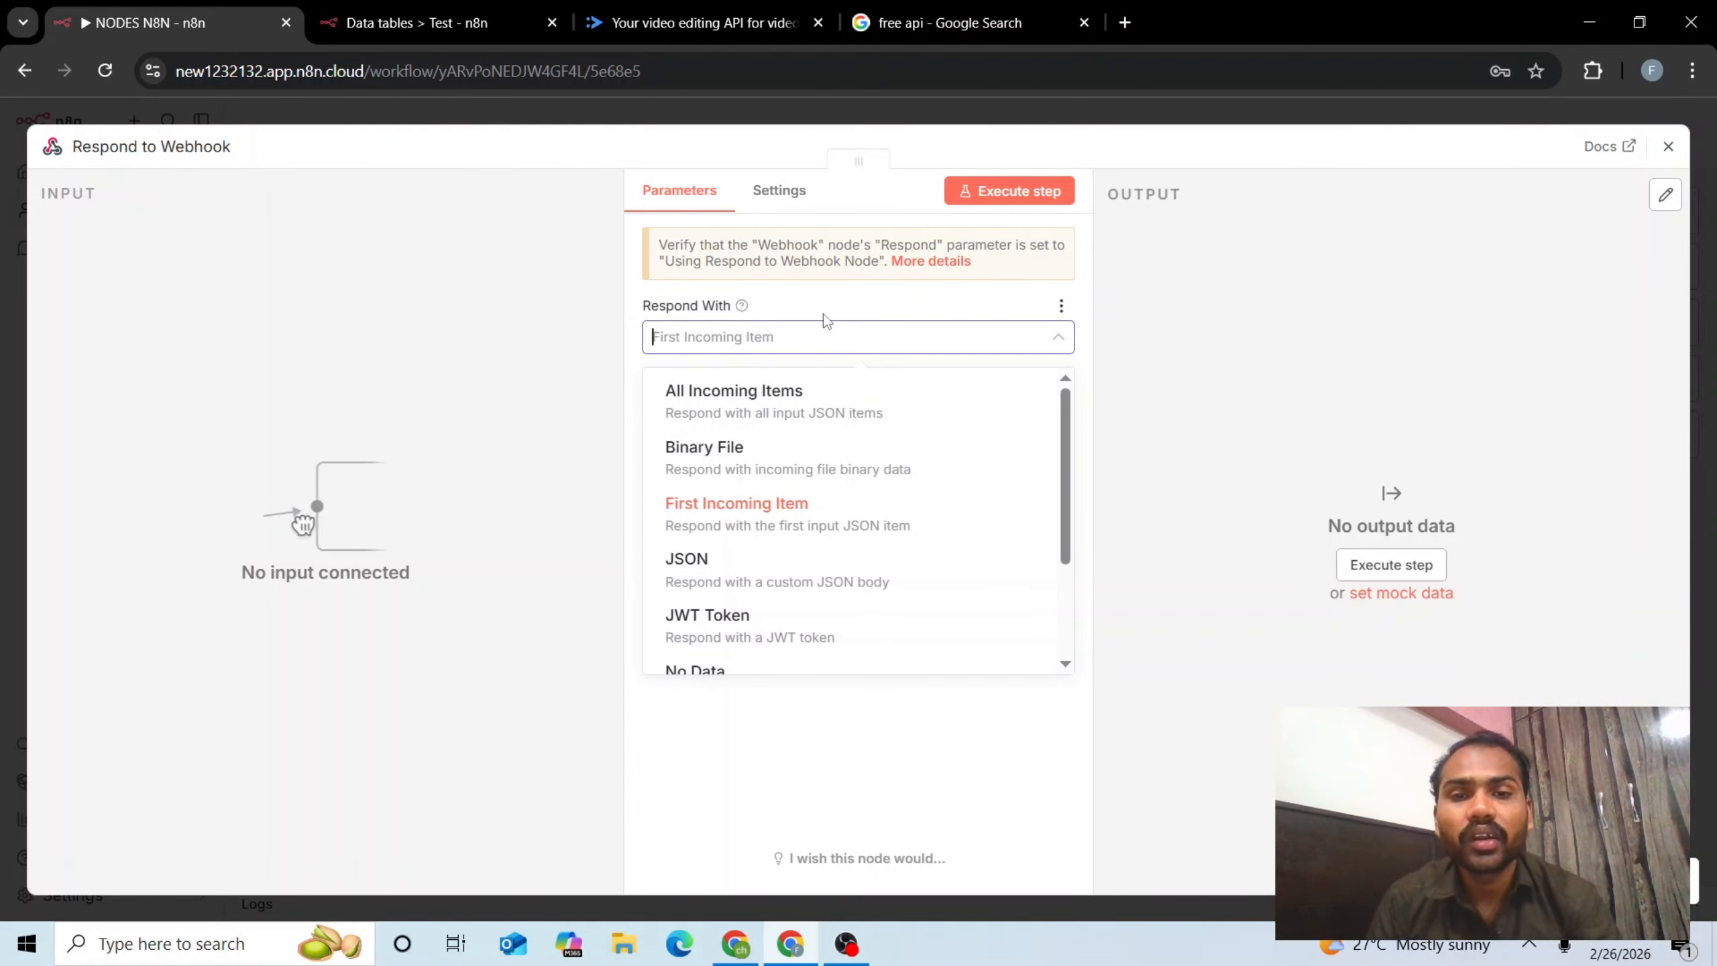
pyautogui.click(826, 319)
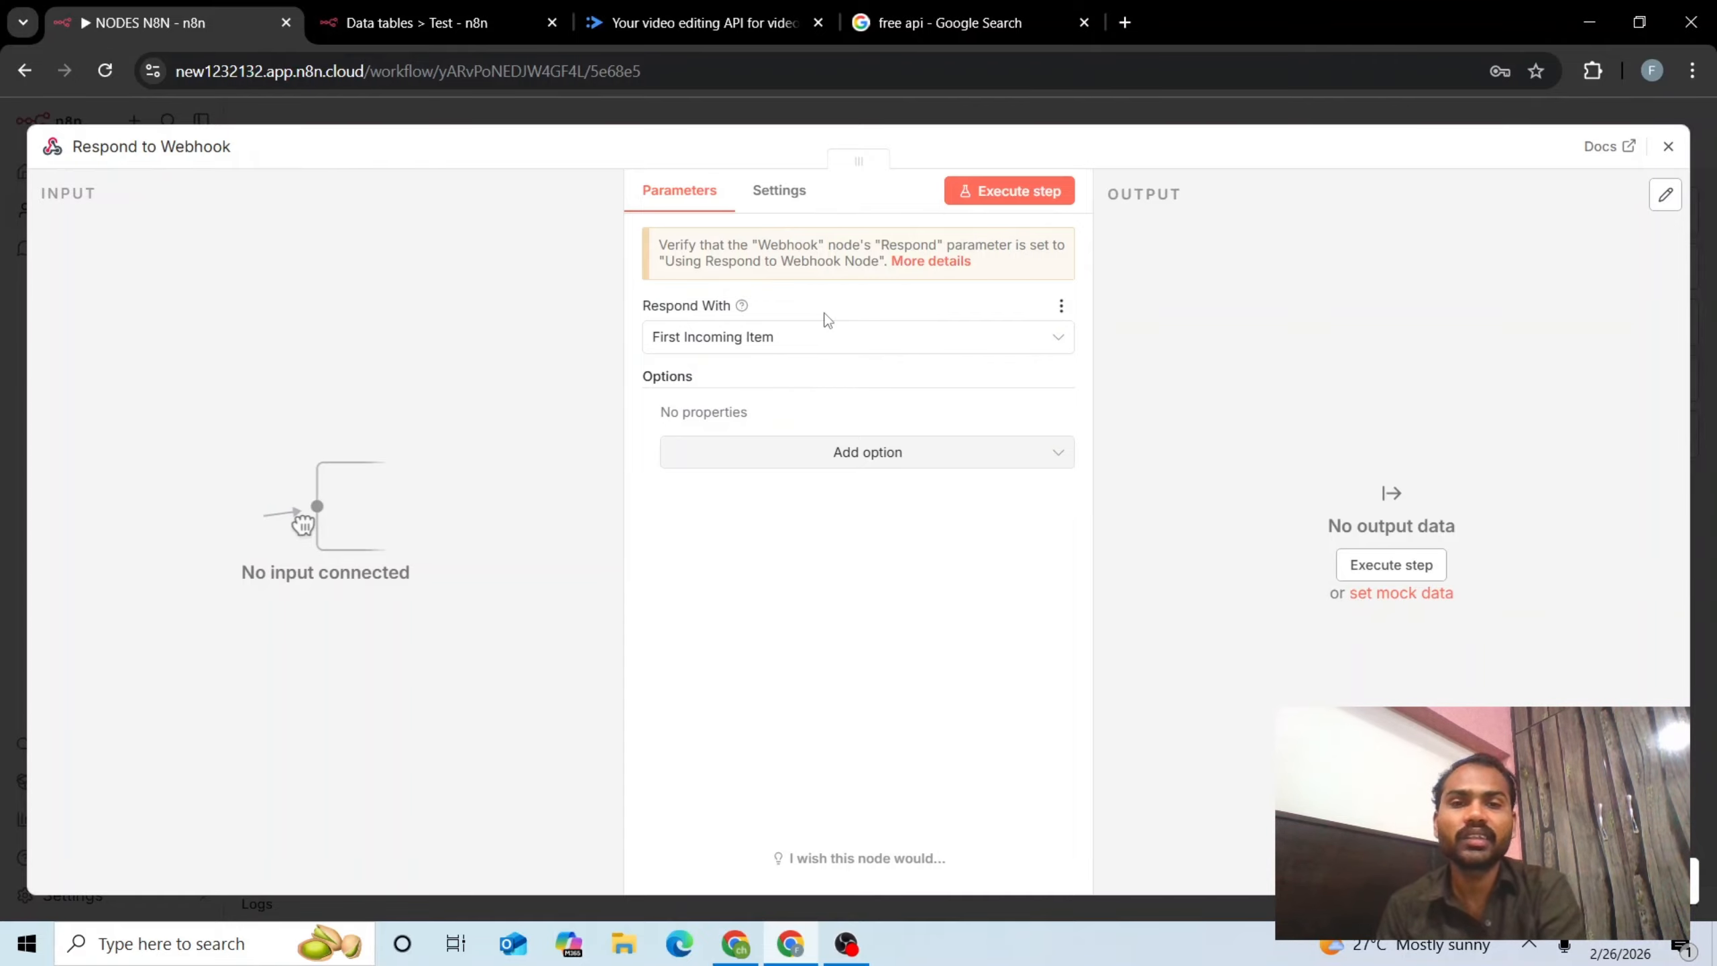
pyautogui.press('Escape')
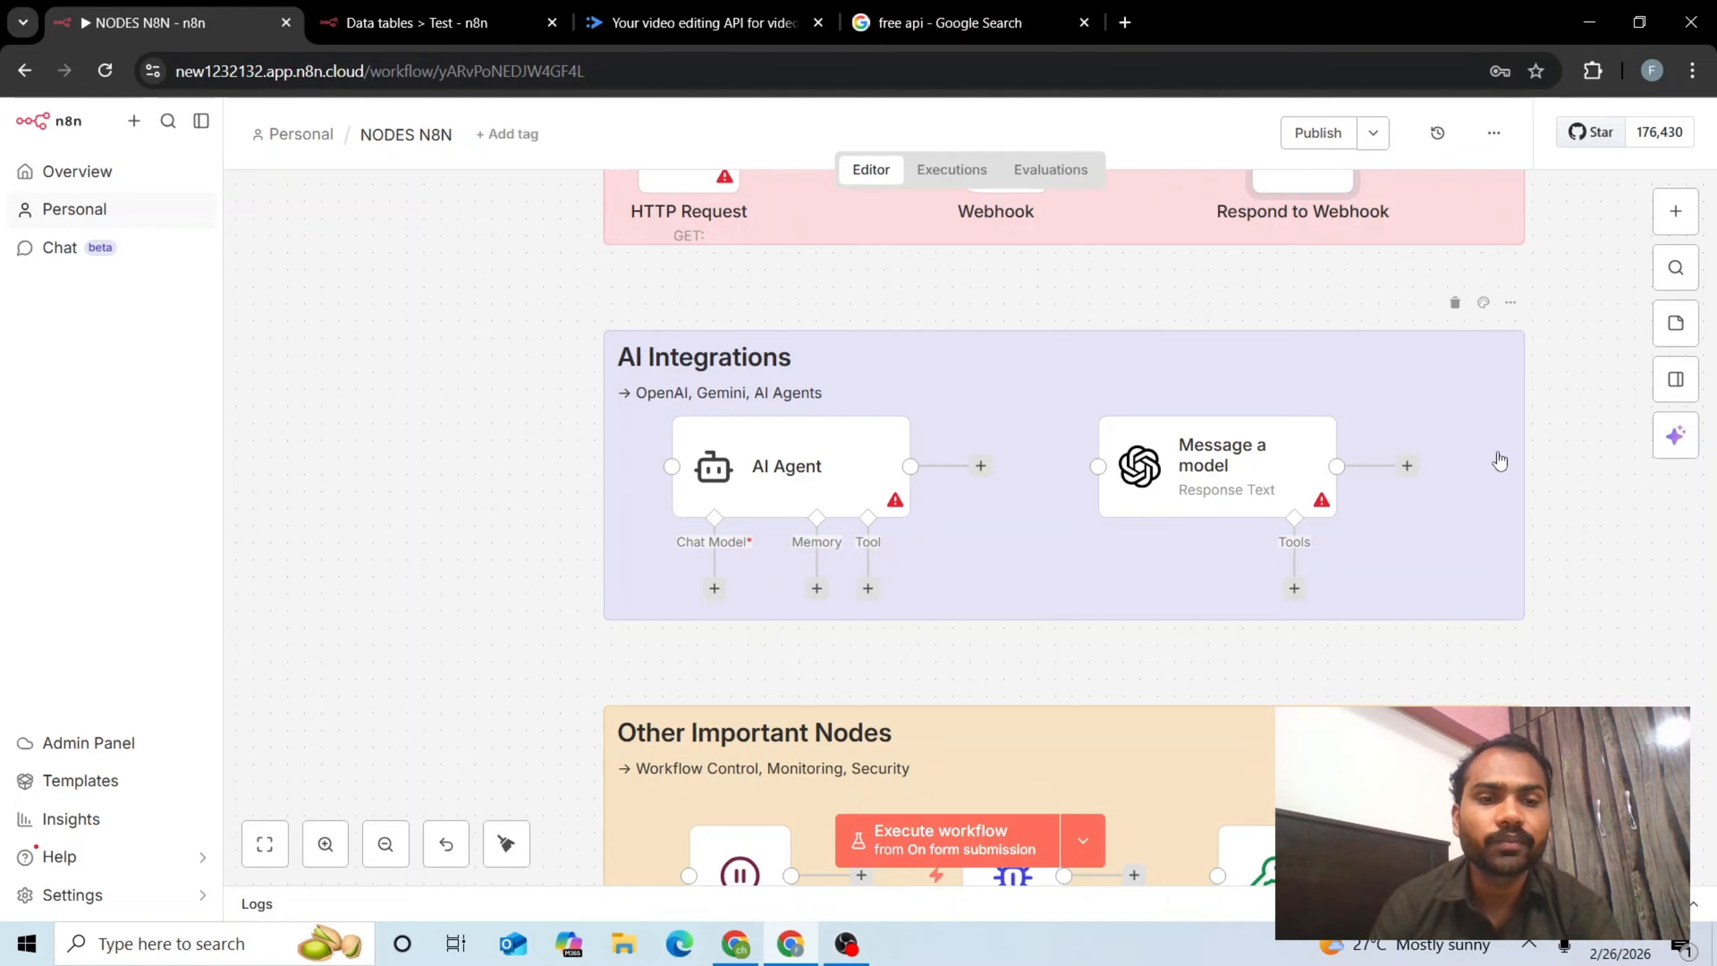
# Open the Message a model node and choose GPT-4.1-MINI as its model
pyautogui.click(1193, 480)
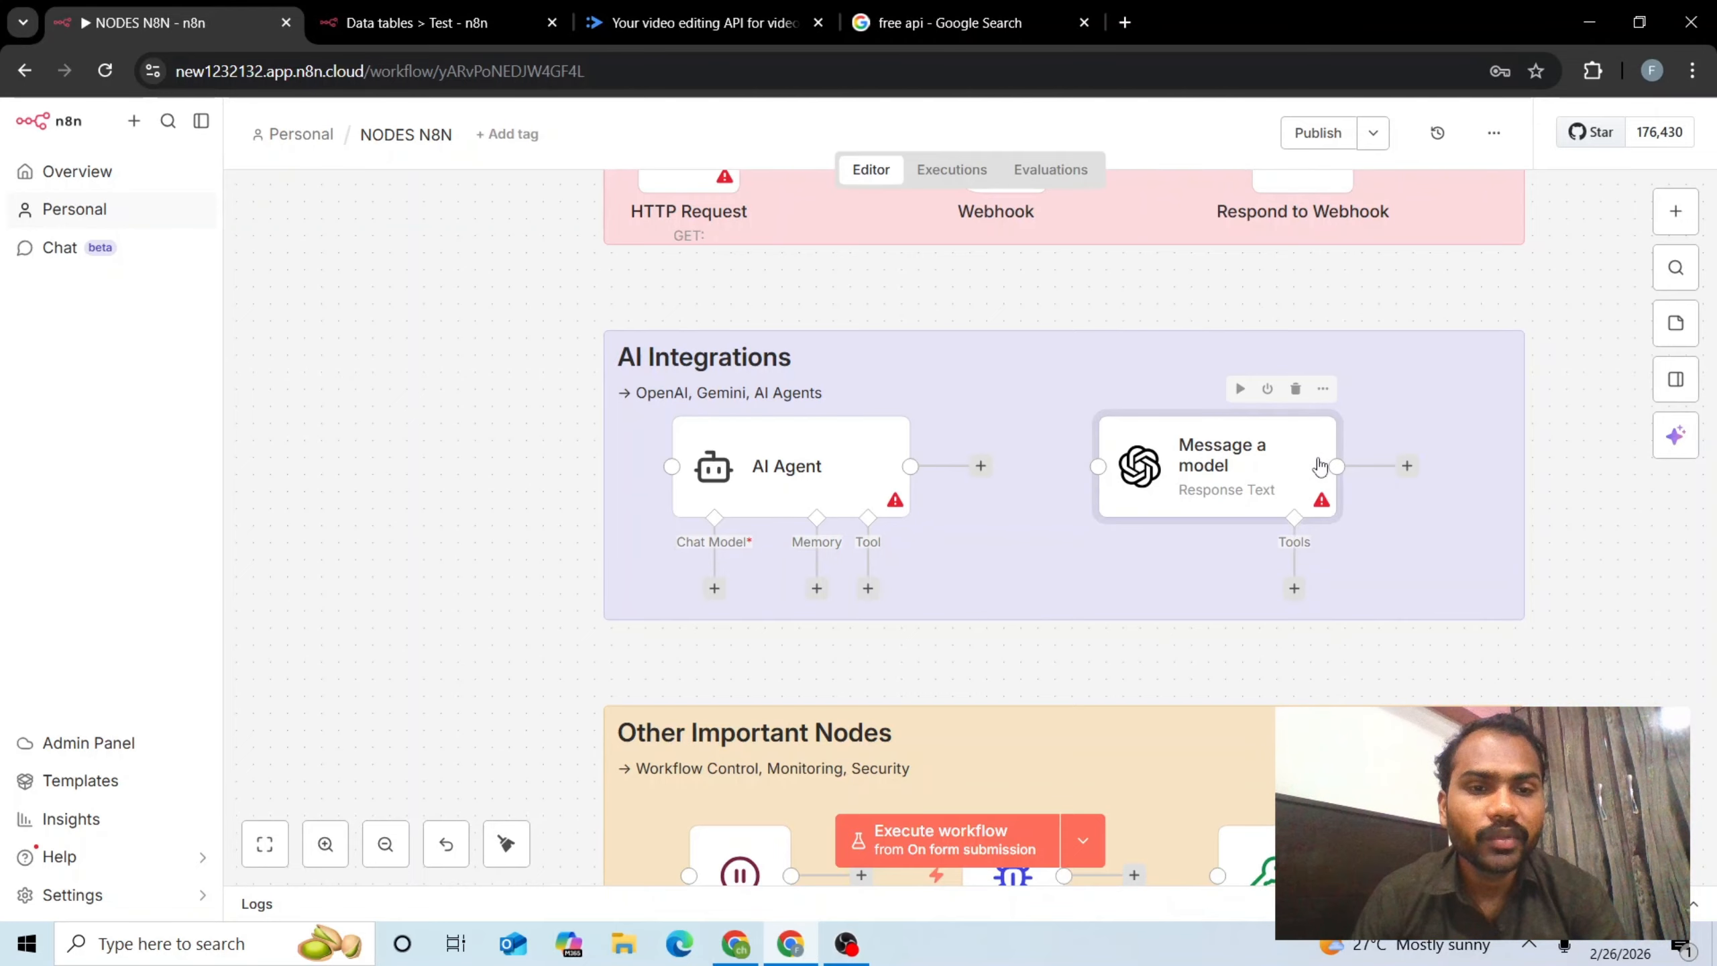
pyautogui.doubleClick(1195, 440)
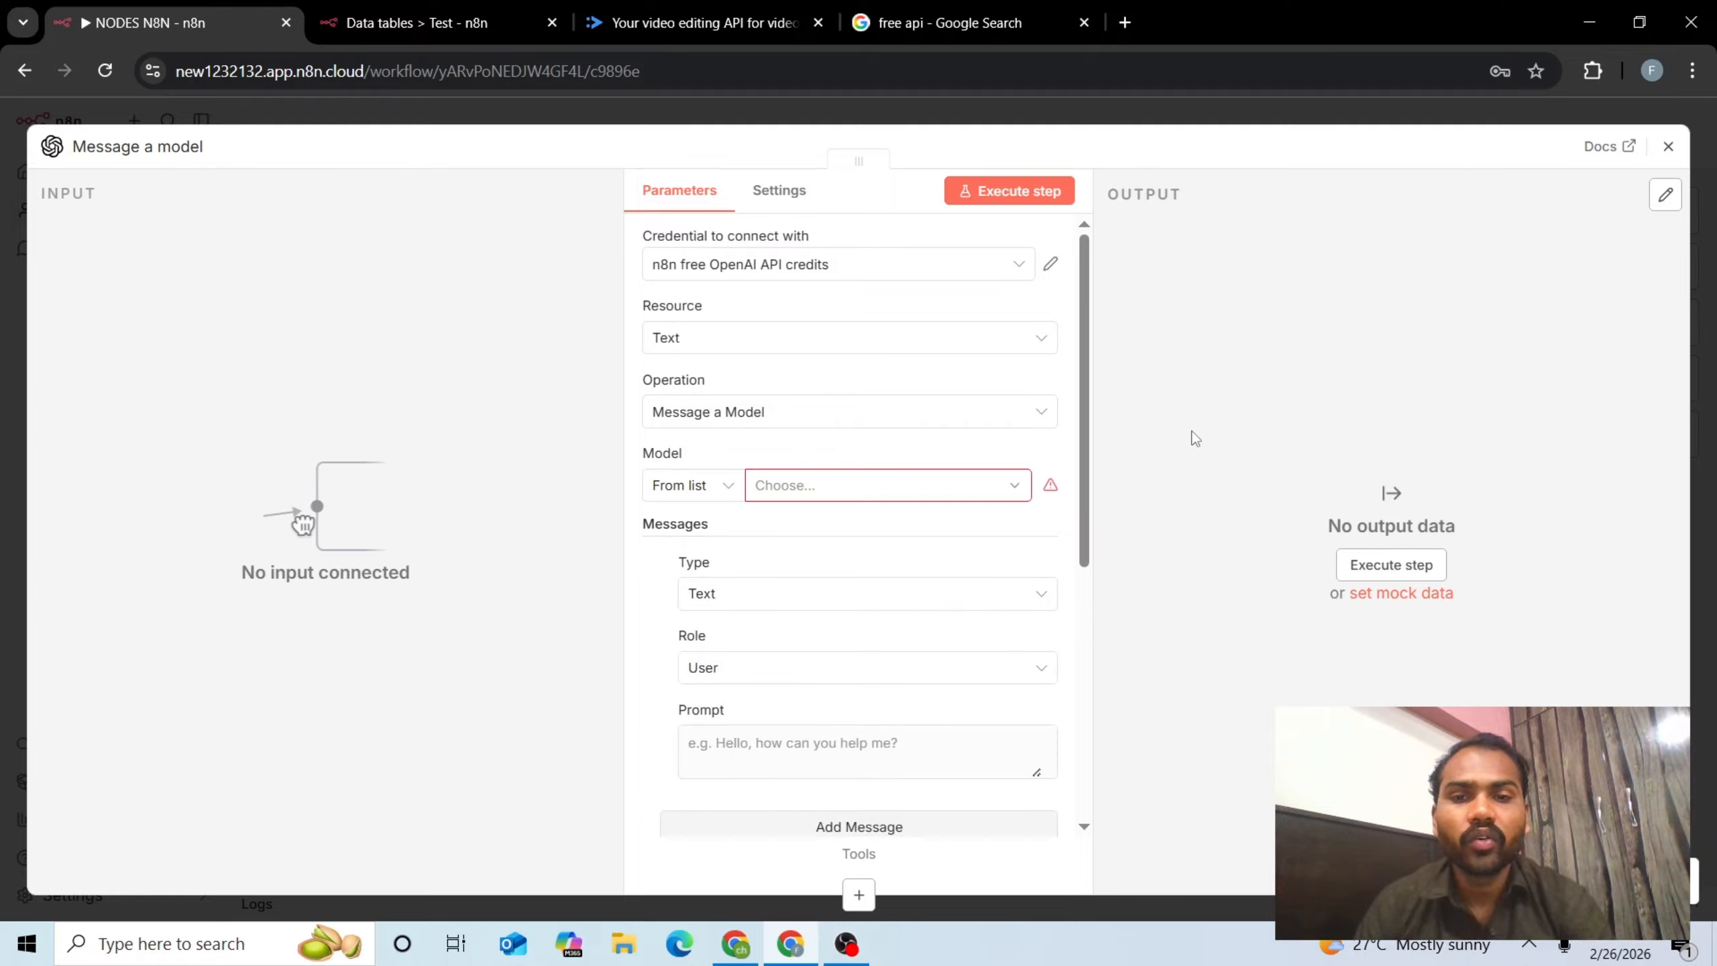
pyautogui.click(838, 487)
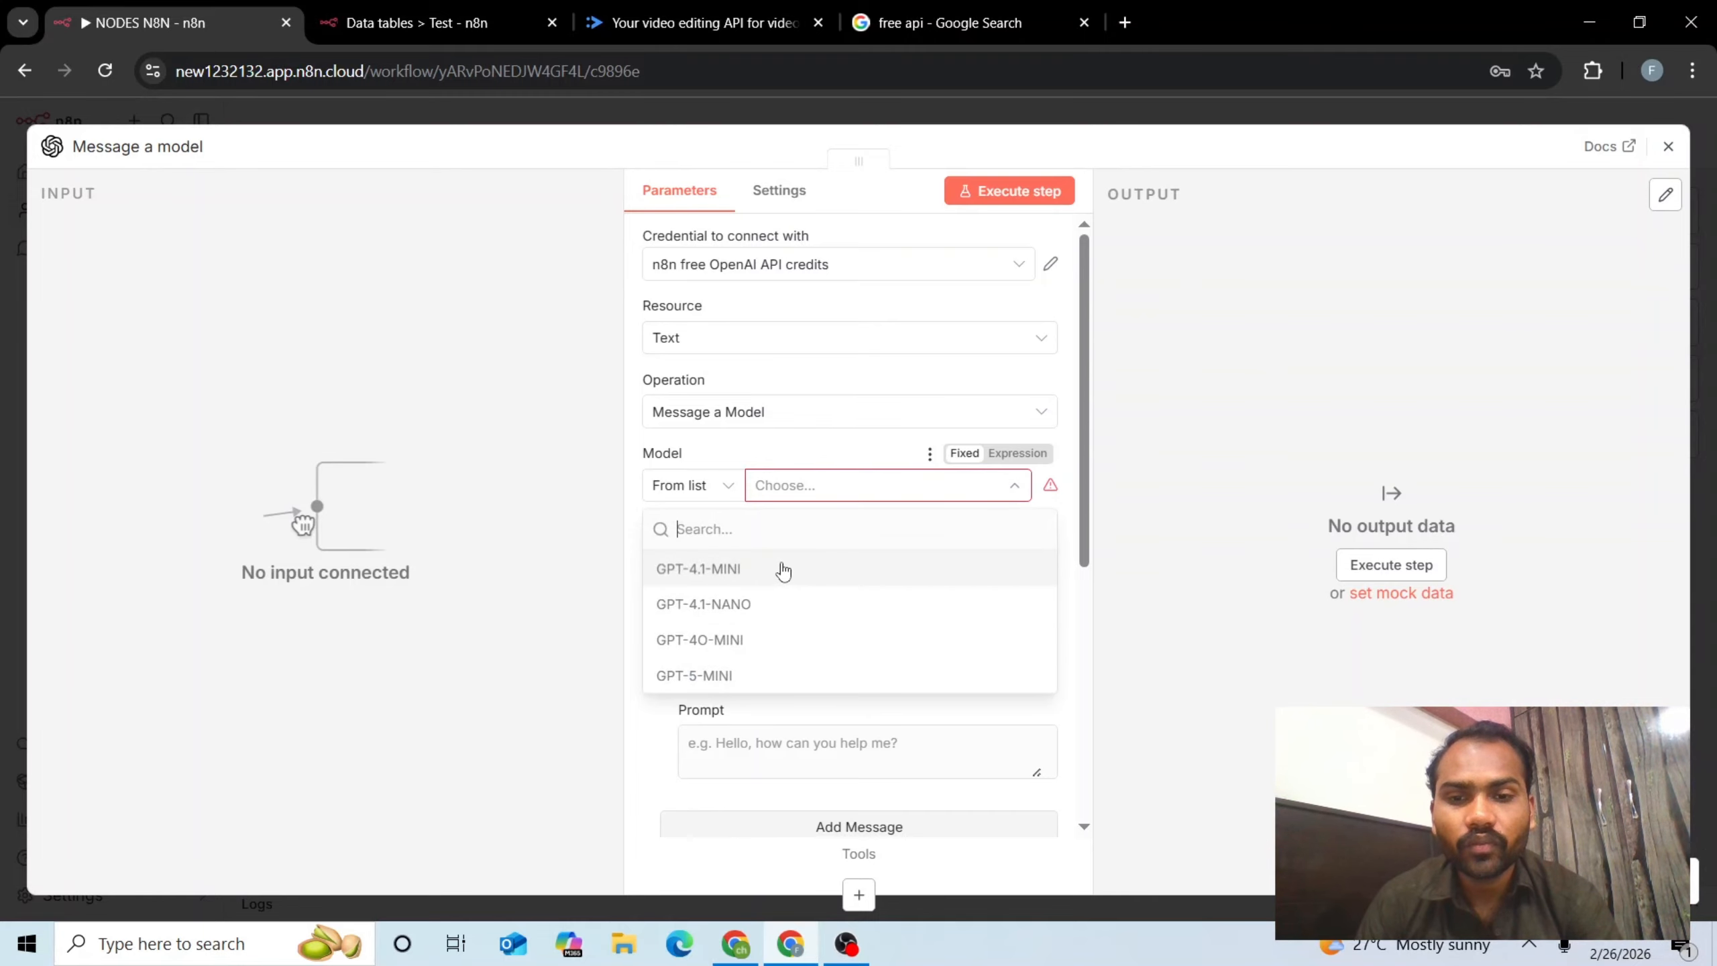
pyautogui.press('Return')
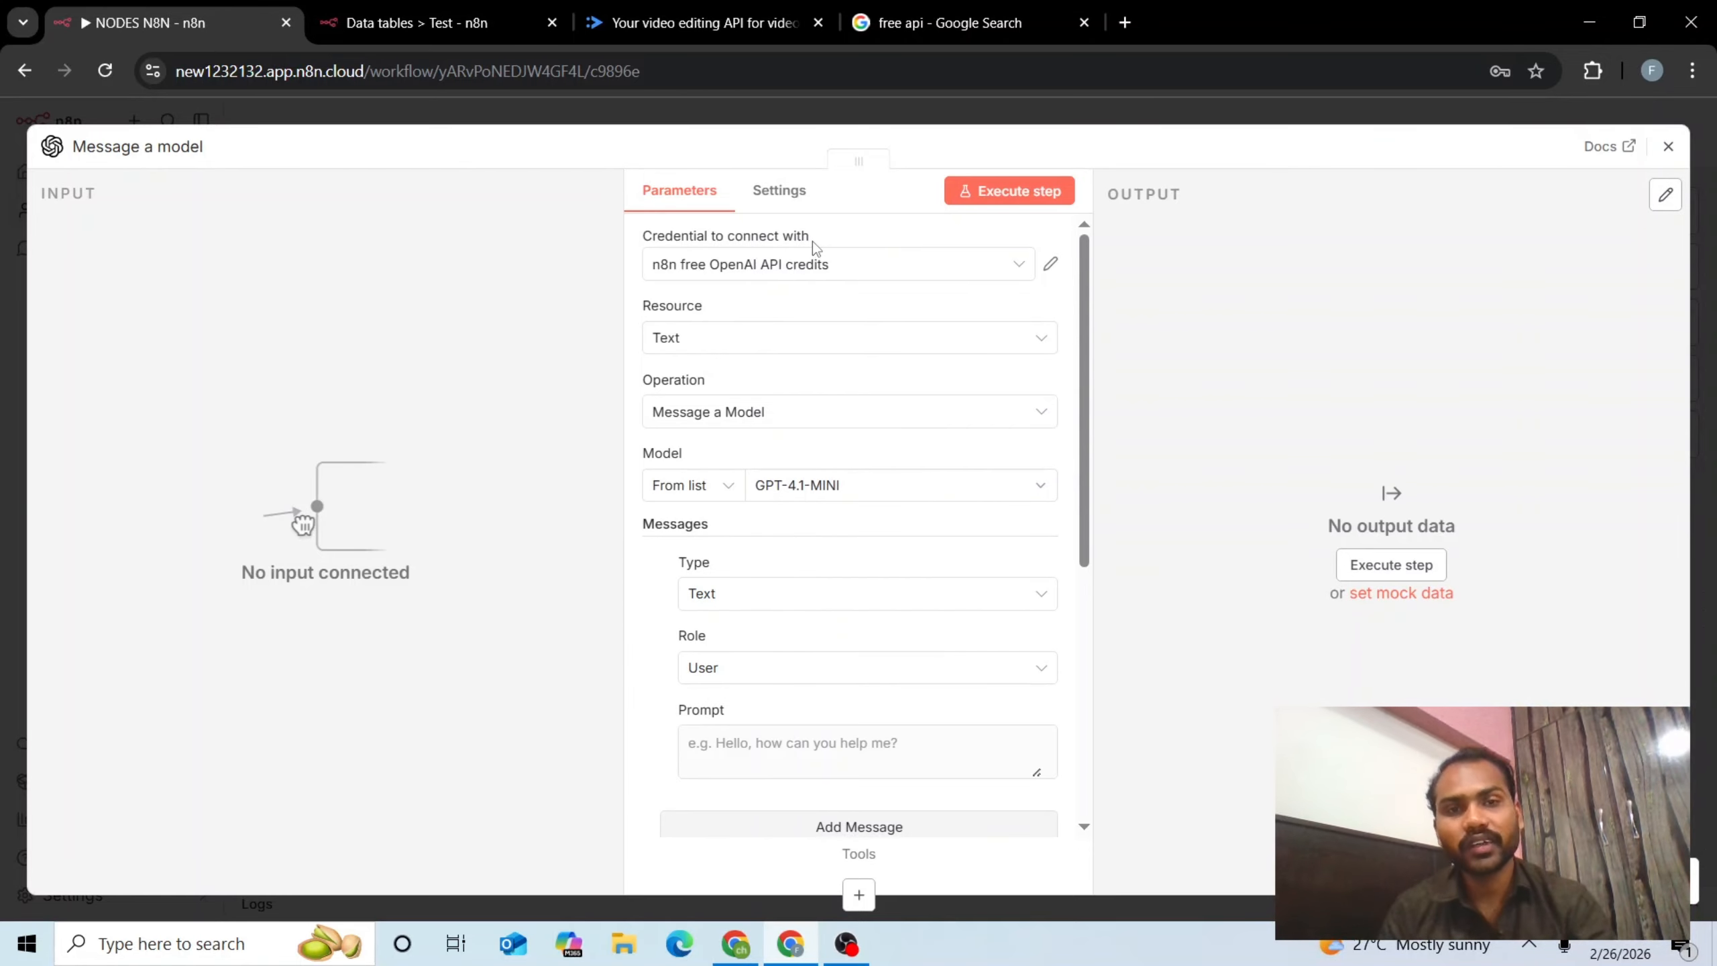
# Review the Message a model node's credential, operation and message type choices, keeping the free OpenAI credits, Message a Model and Text
pyautogui.click(794, 263)
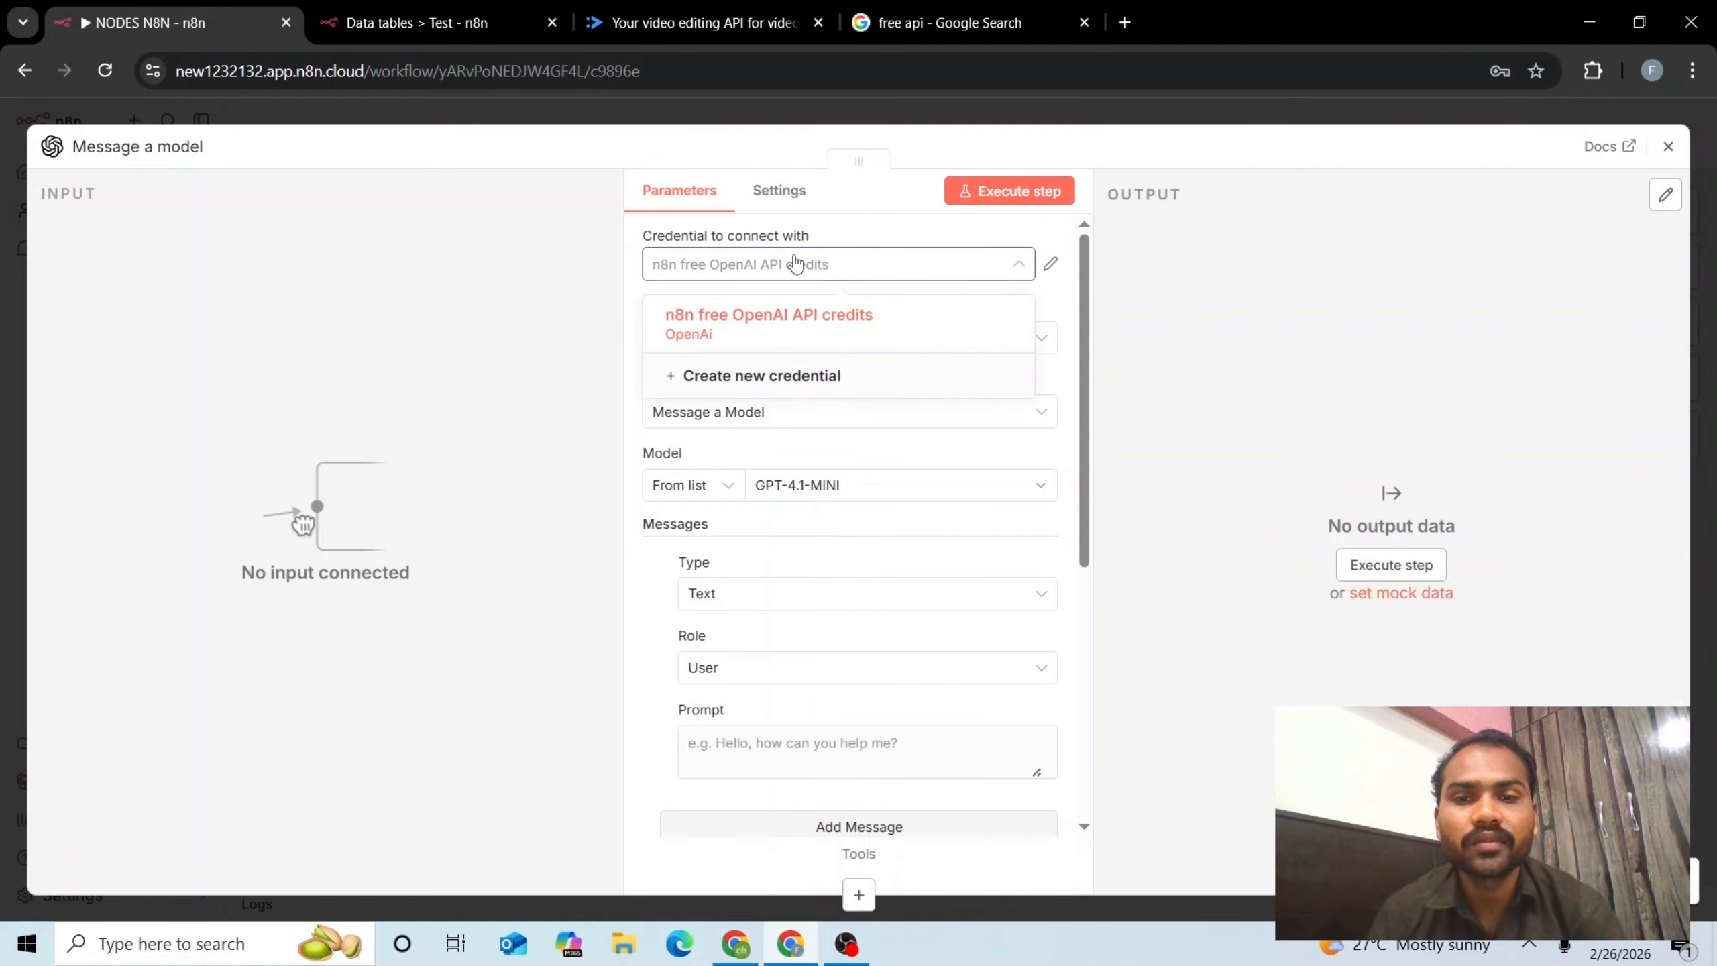
pyautogui.click(844, 242)
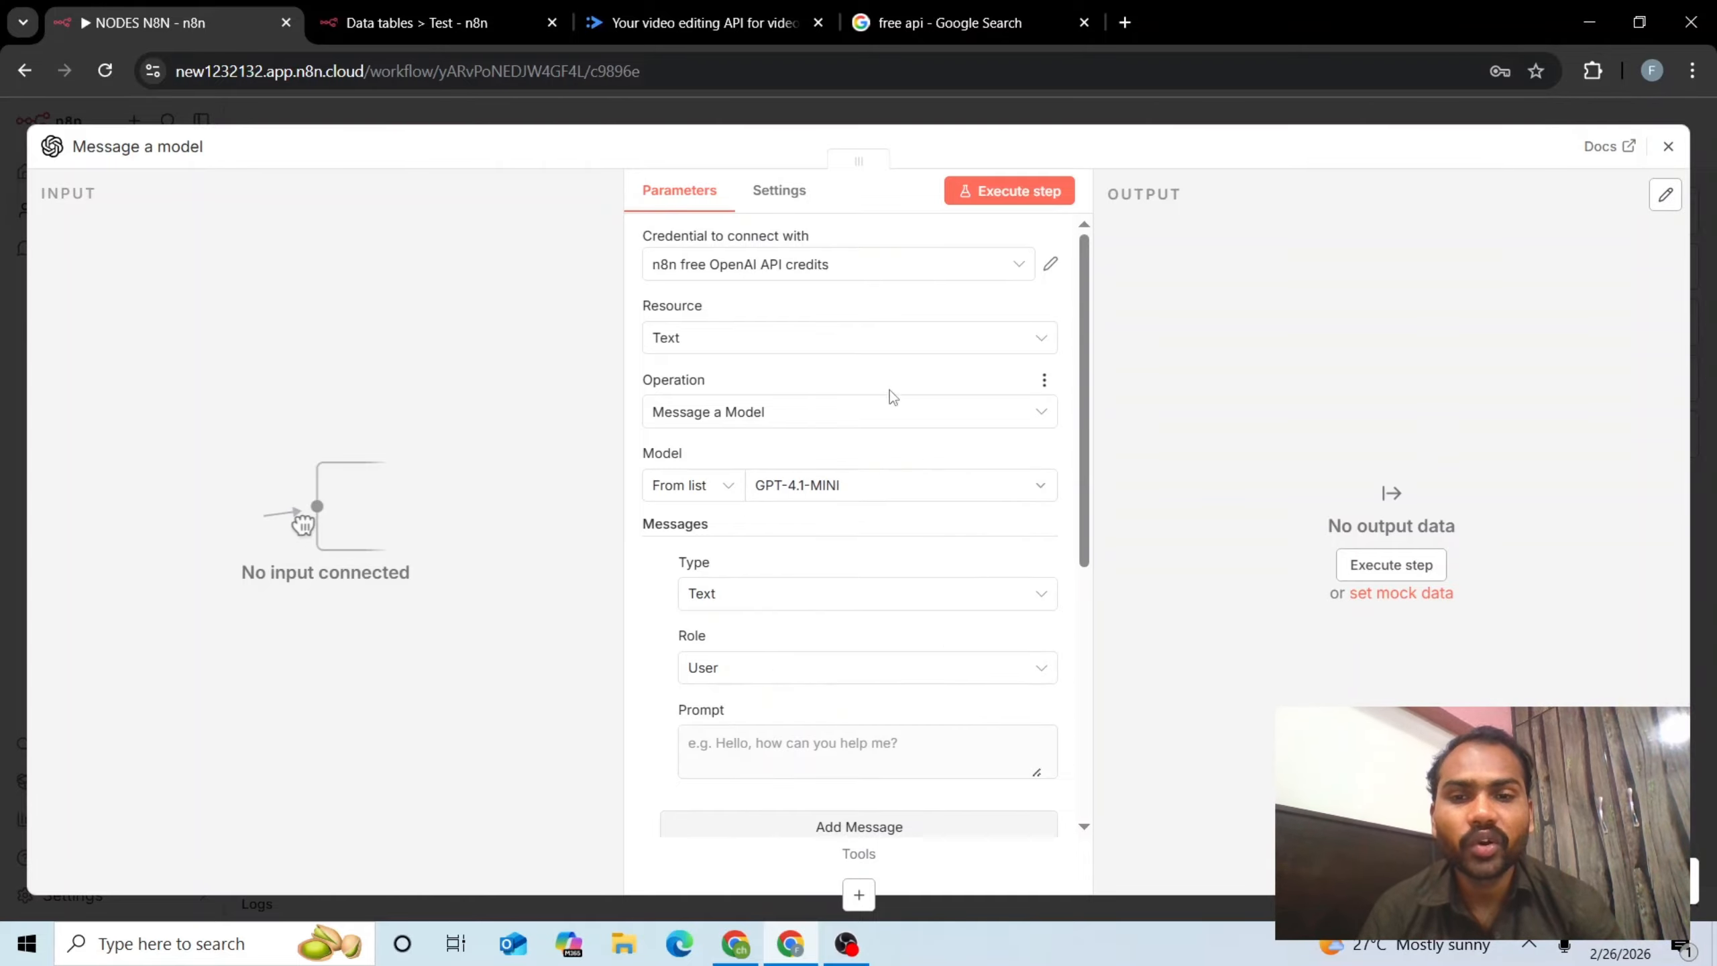
pyautogui.moveTo(1084, 483); pyautogui.dragTo(1078, 537)
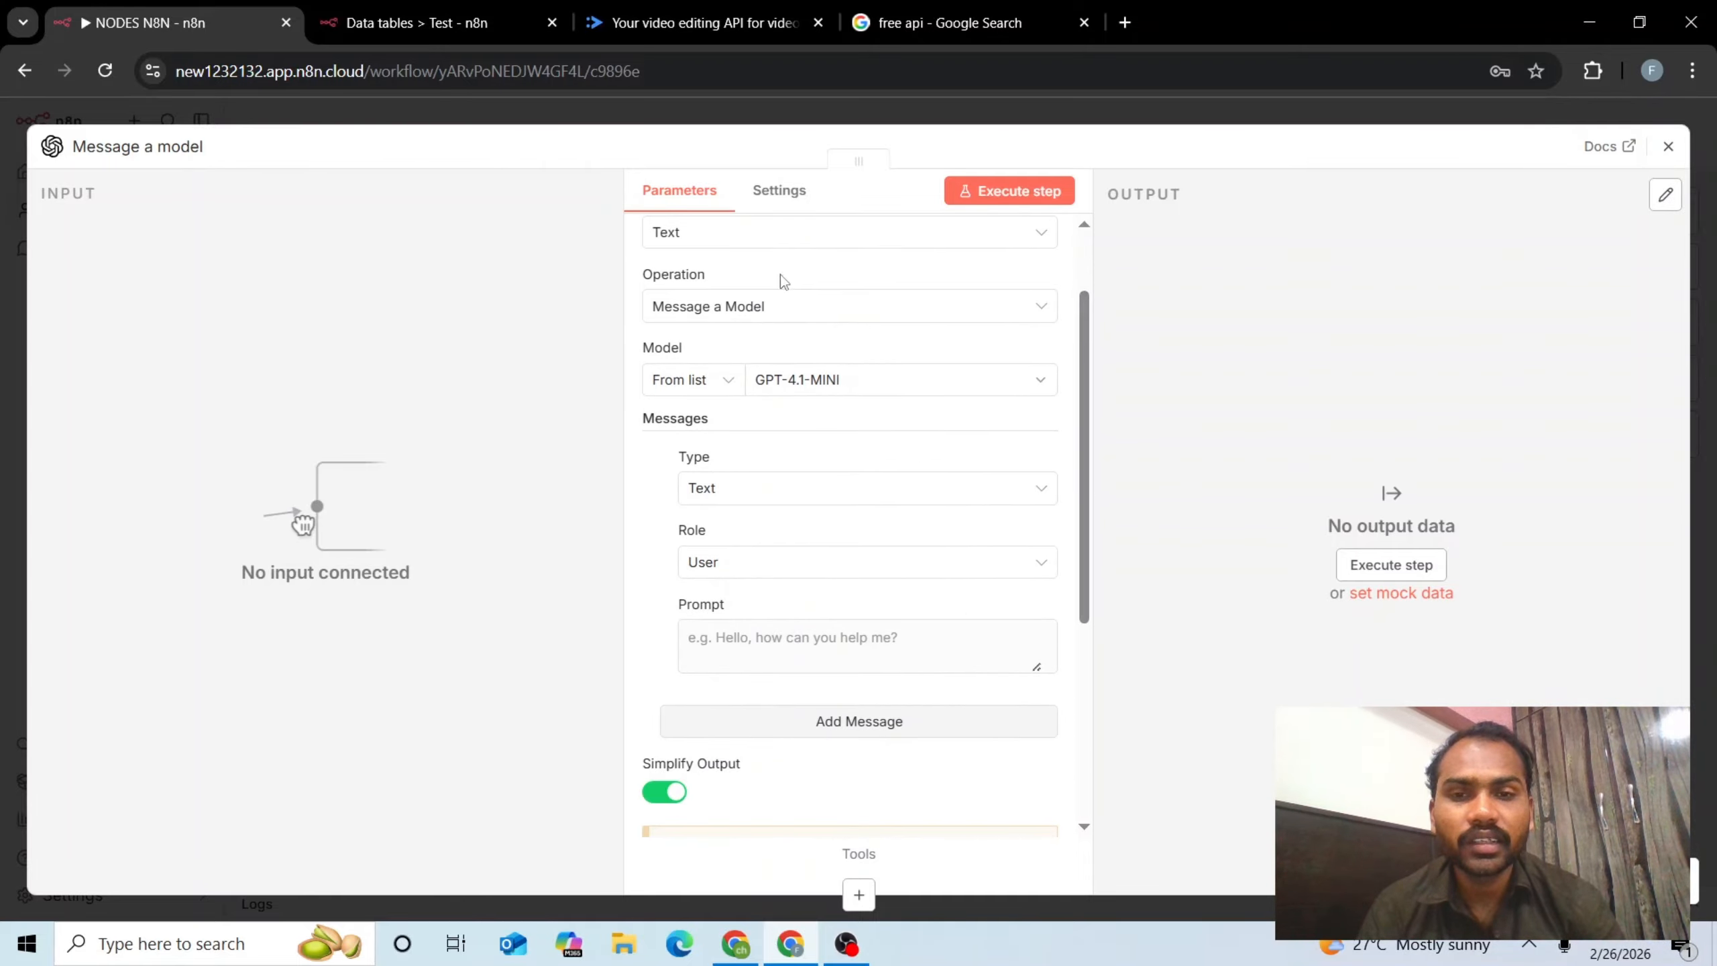
pyautogui.click(788, 311)
pyautogui.click(788, 309)
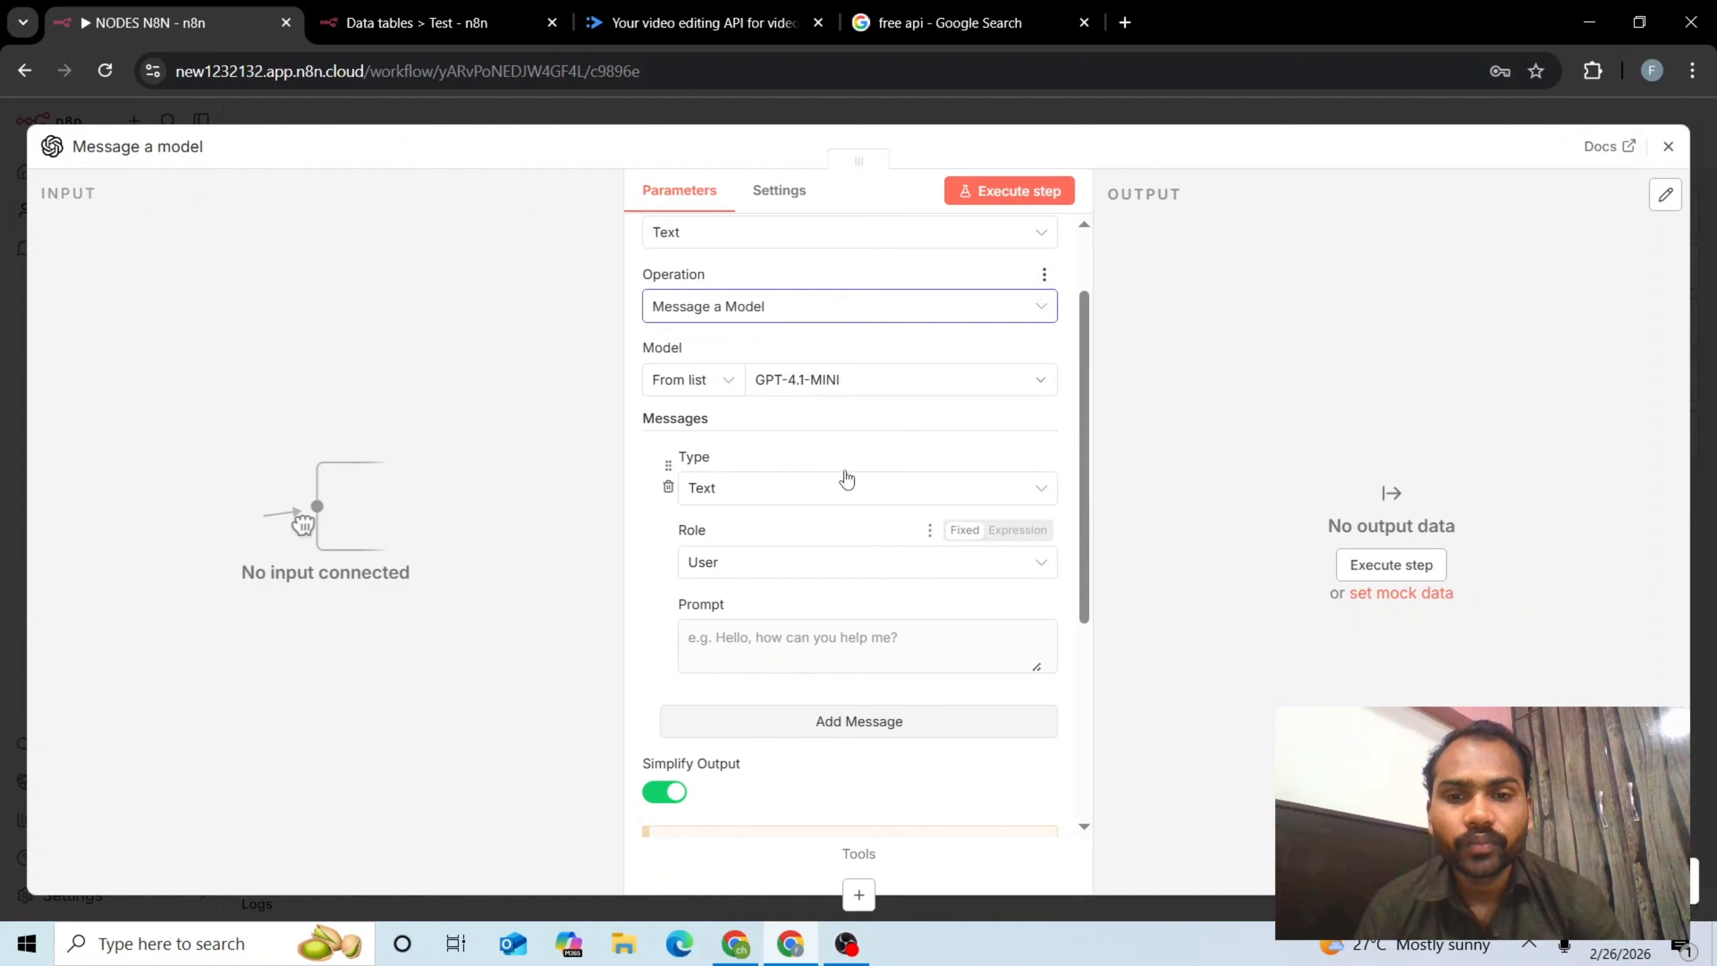
pyautogui.click(801, 498)
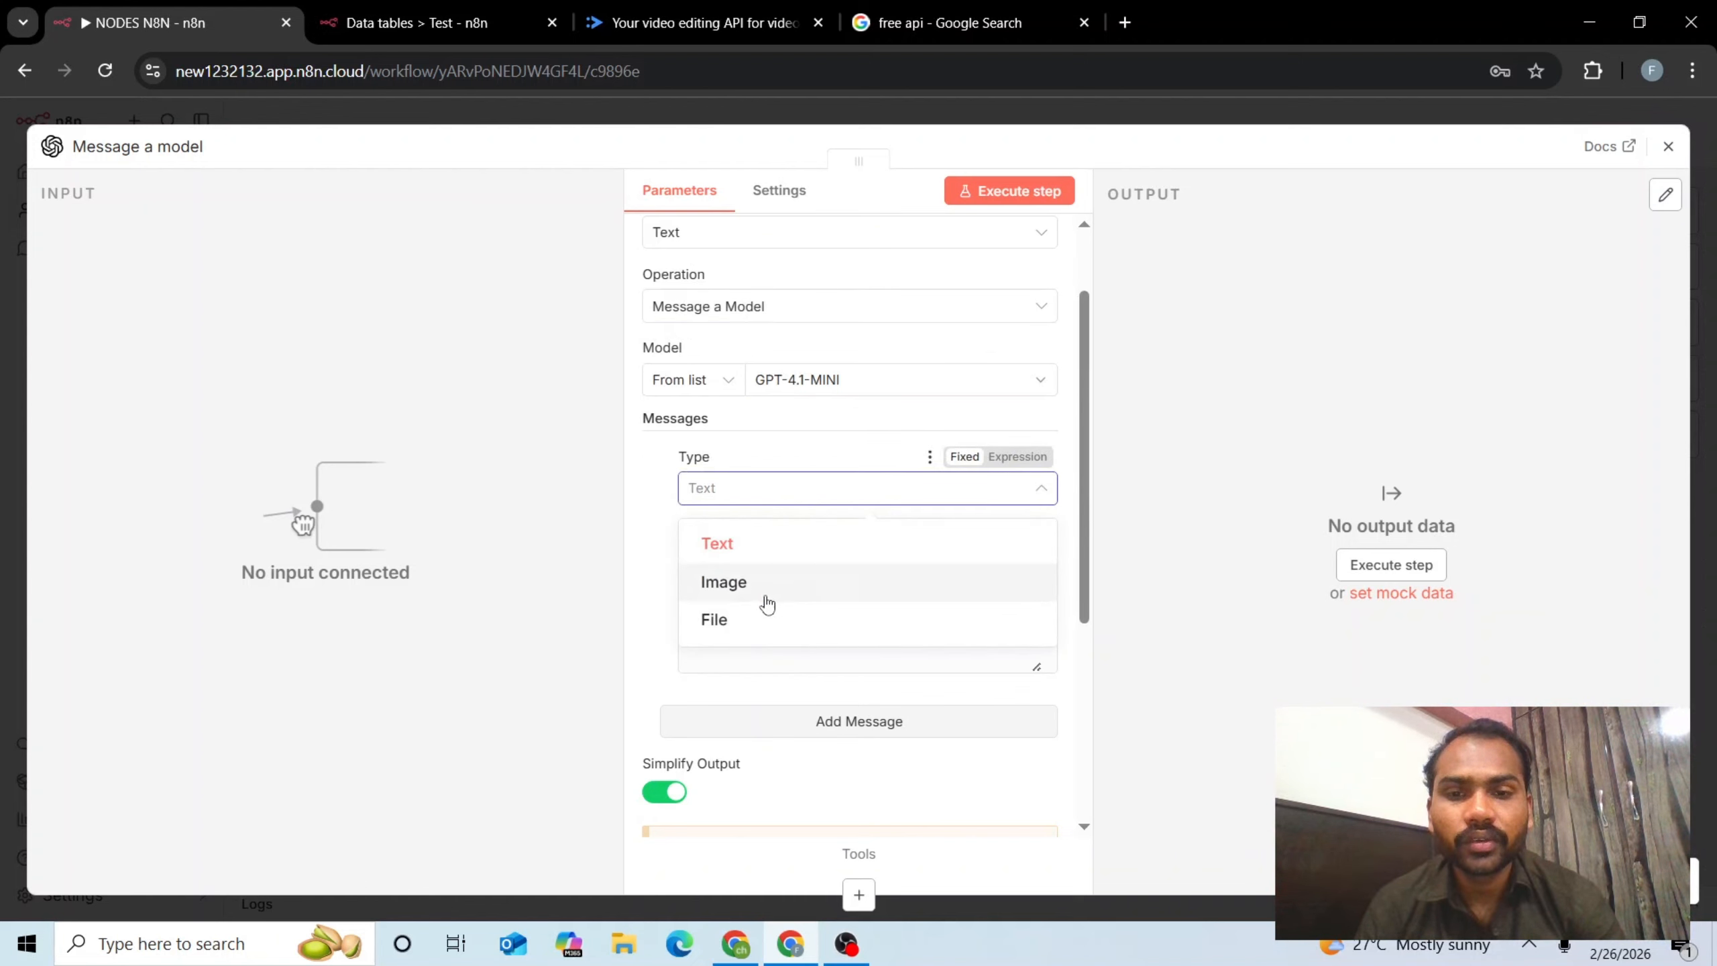
pyautogui.click(642, 463)
# Enter the message prompt "Your are an professional script writer. write script on healthy activities youtube video"
pyautogui.click(769, 661)
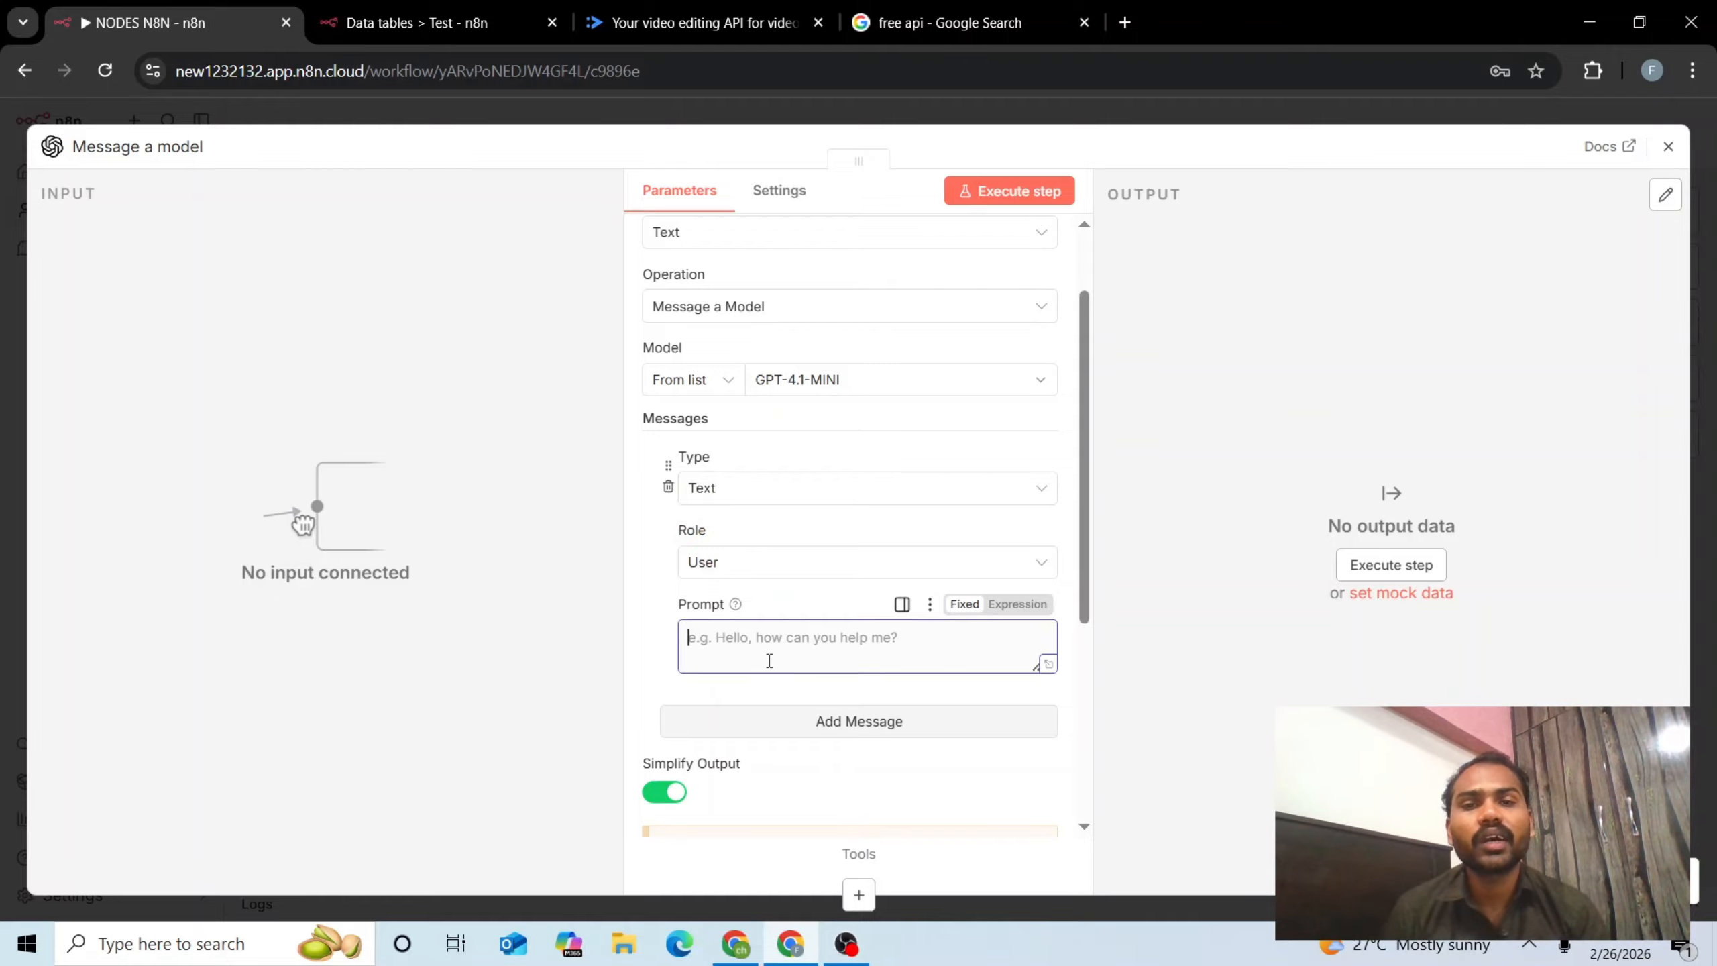
pyautogui.write('Your are an prof')
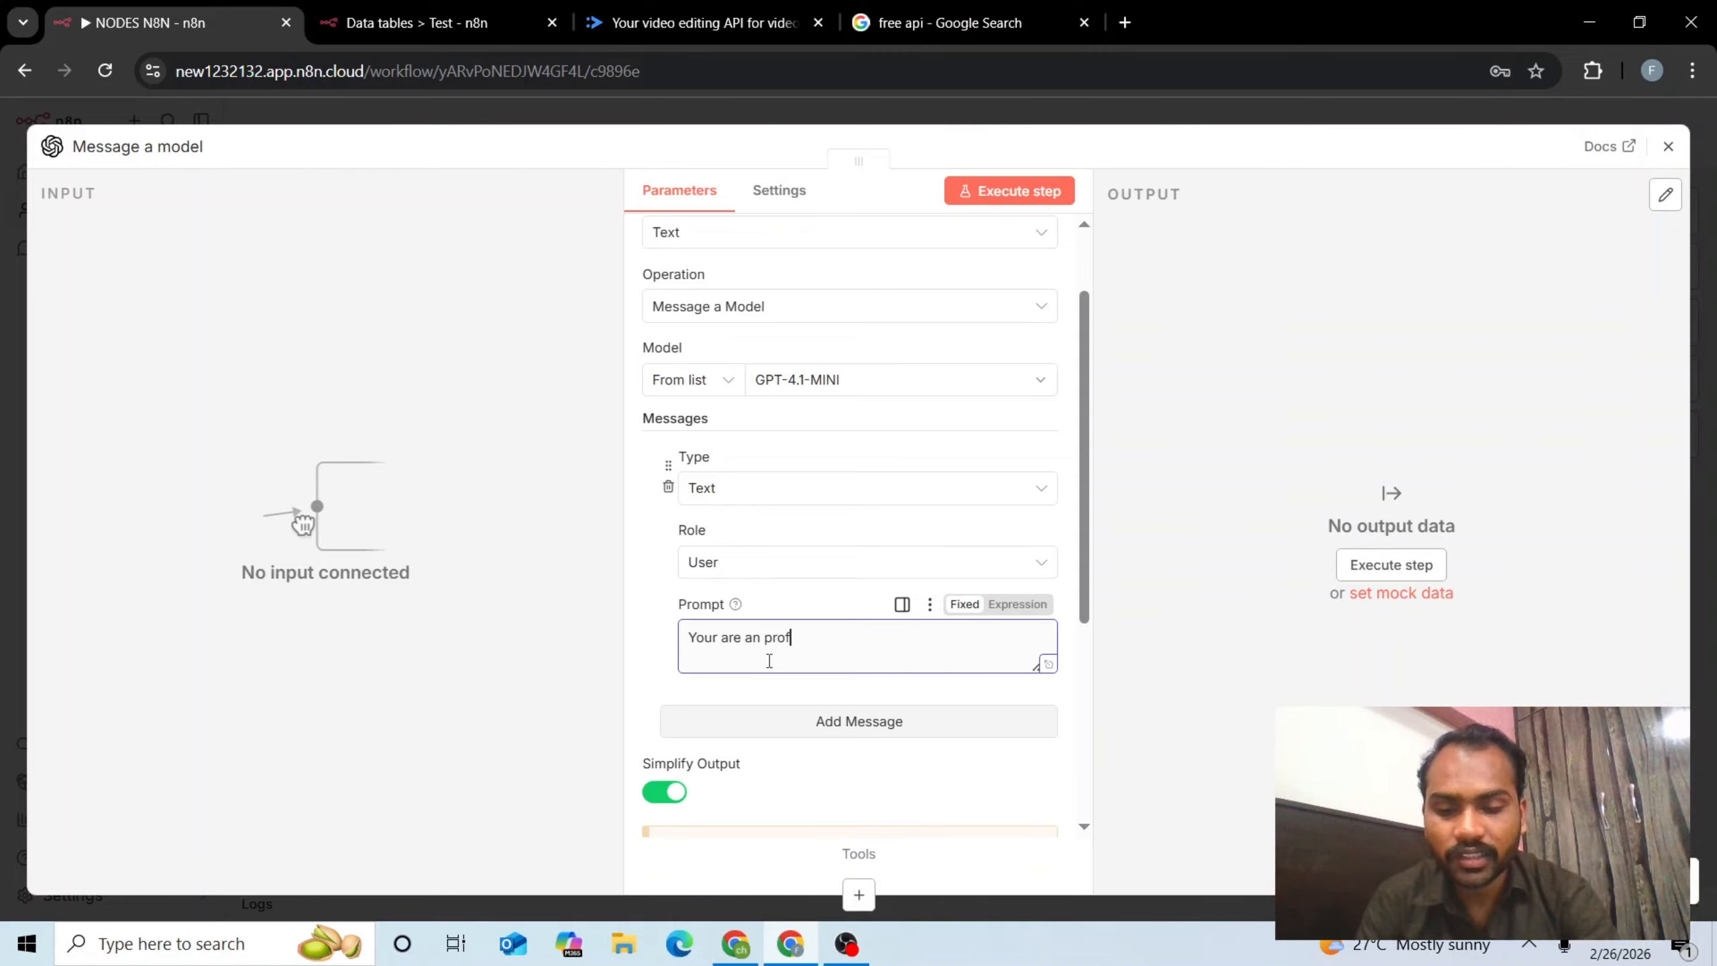
pyautogui.write('na')
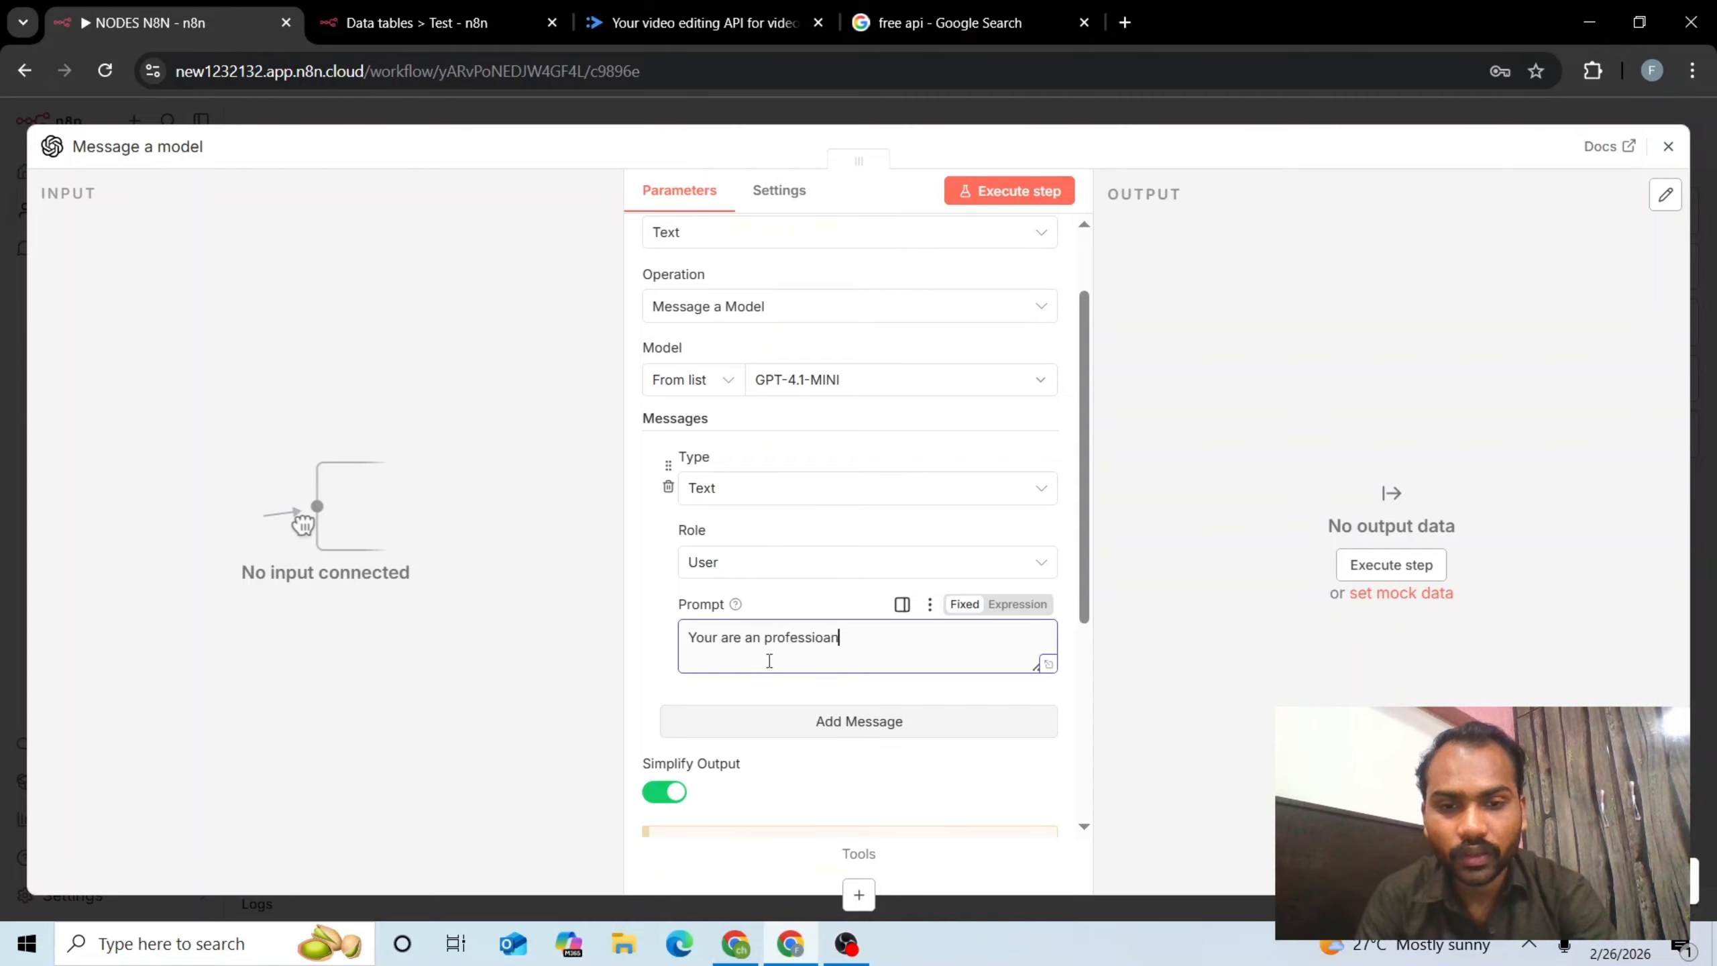
pyautogui.press('BackSpace')
pyautogui.press('BackSpace')
pyautogui.press('BackSpace')
pyautogui.write('onal script w')
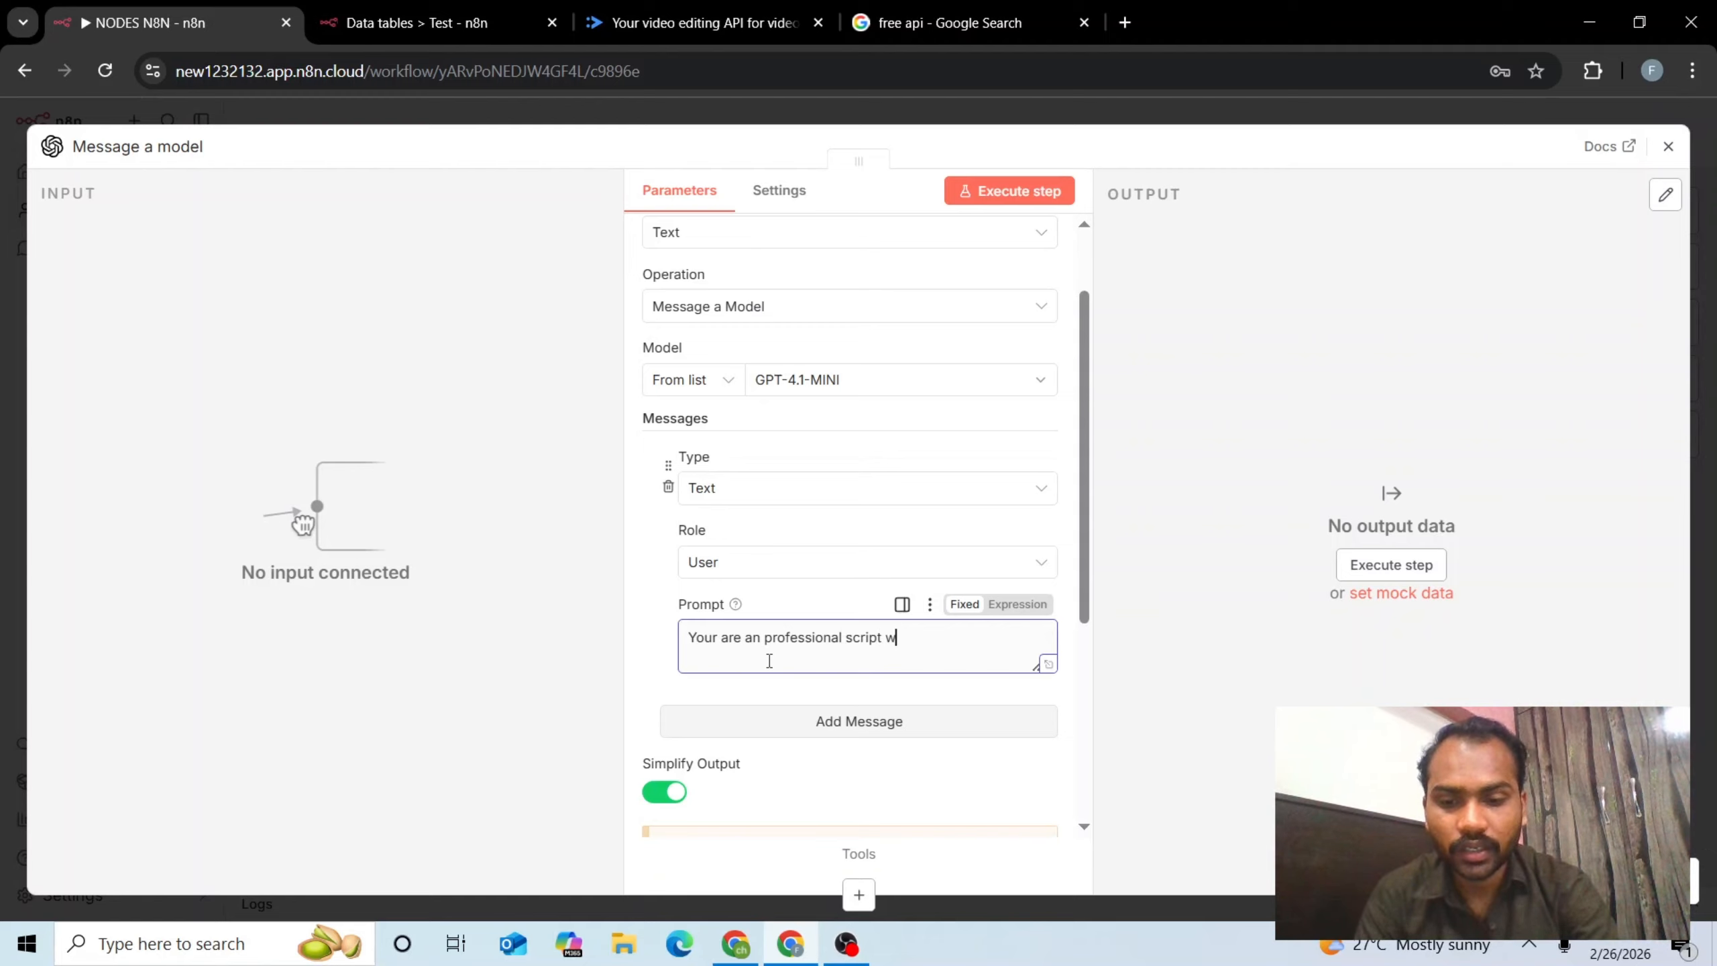
pyautogui.write('riter. write script o')
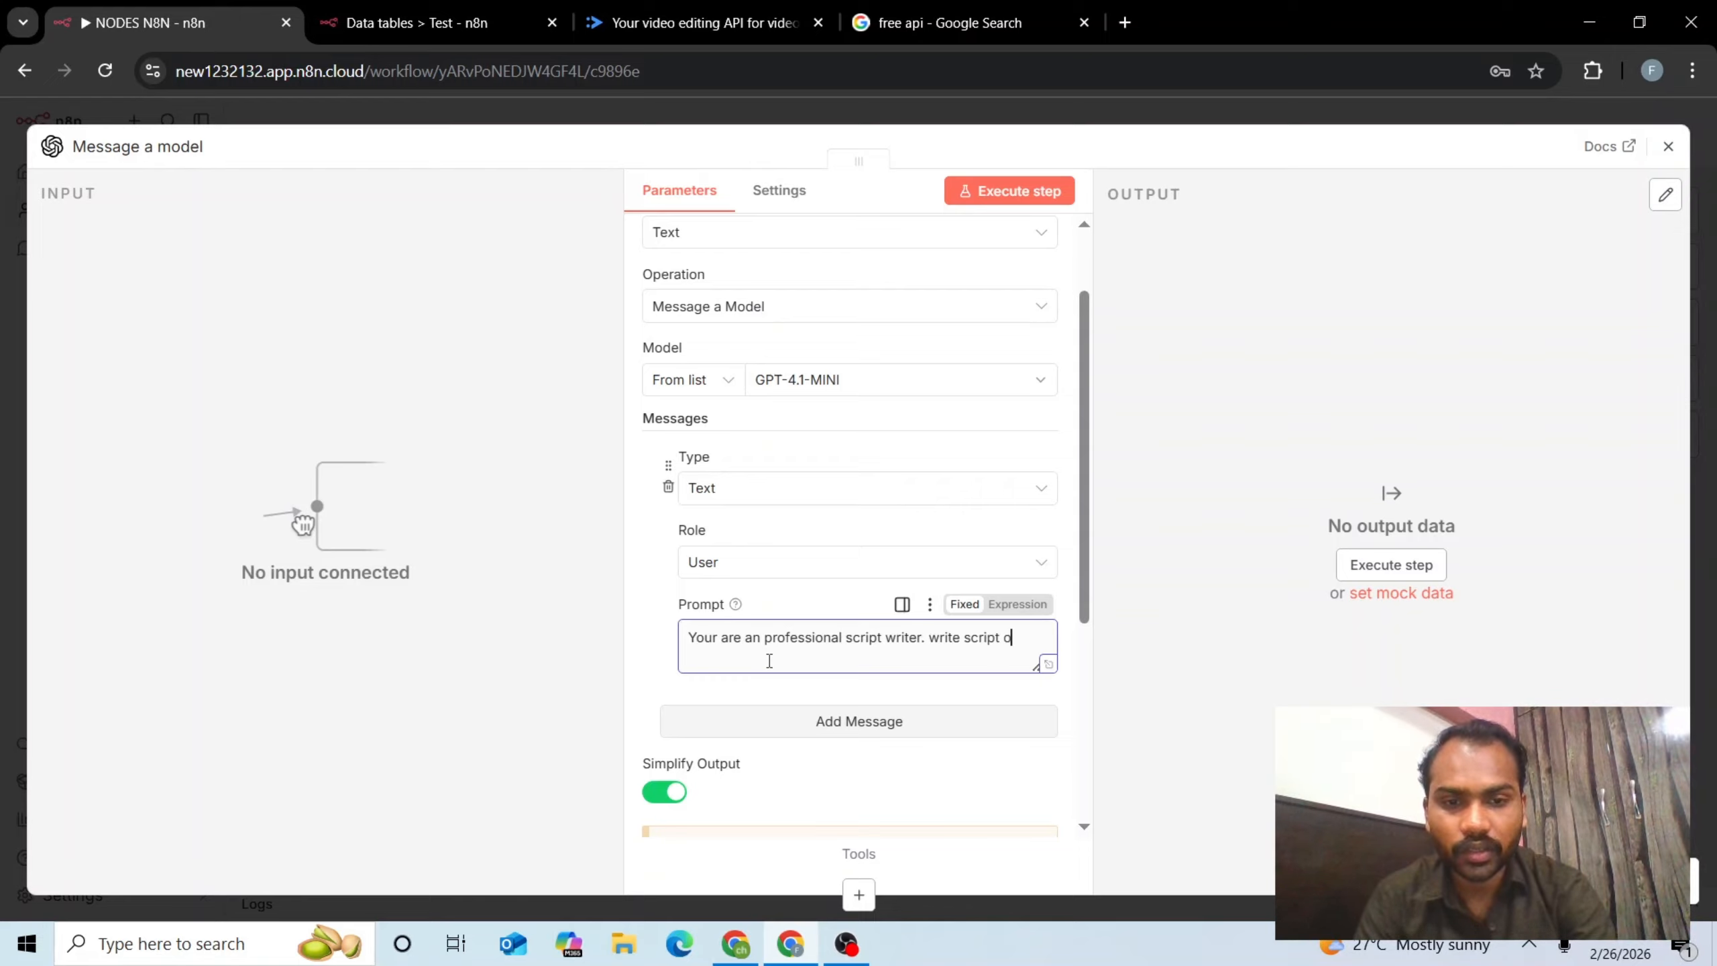
pyautogui.write('n heal')
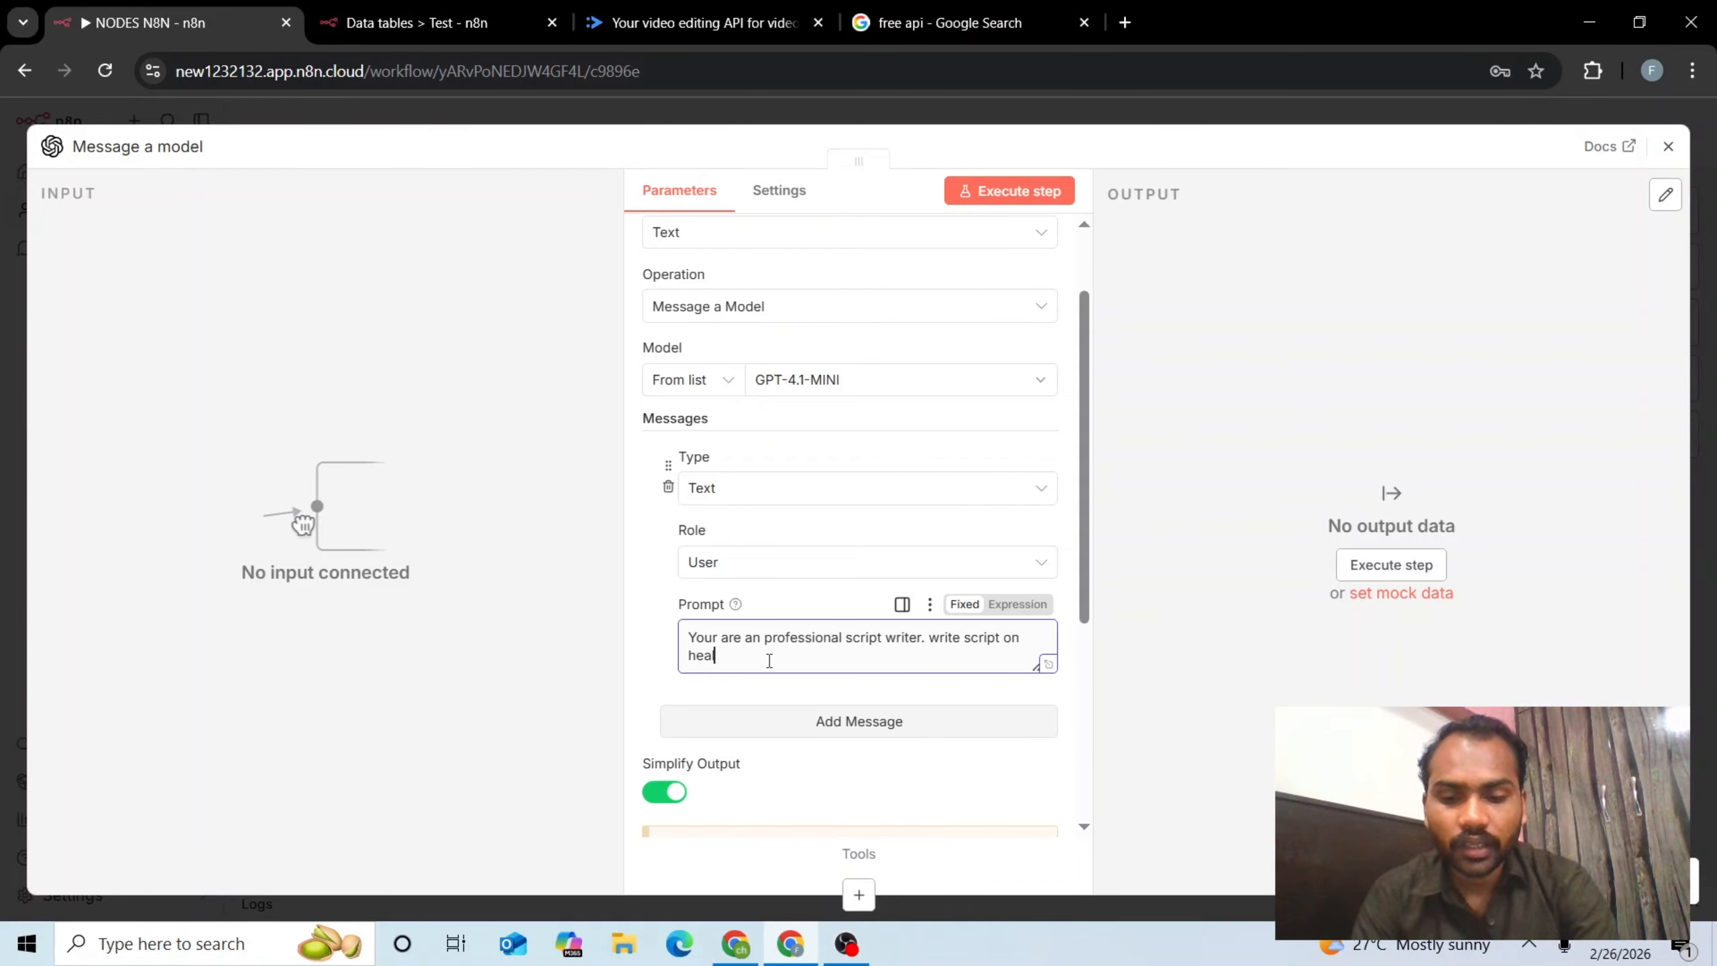
pyautogui.write('thy activiti')
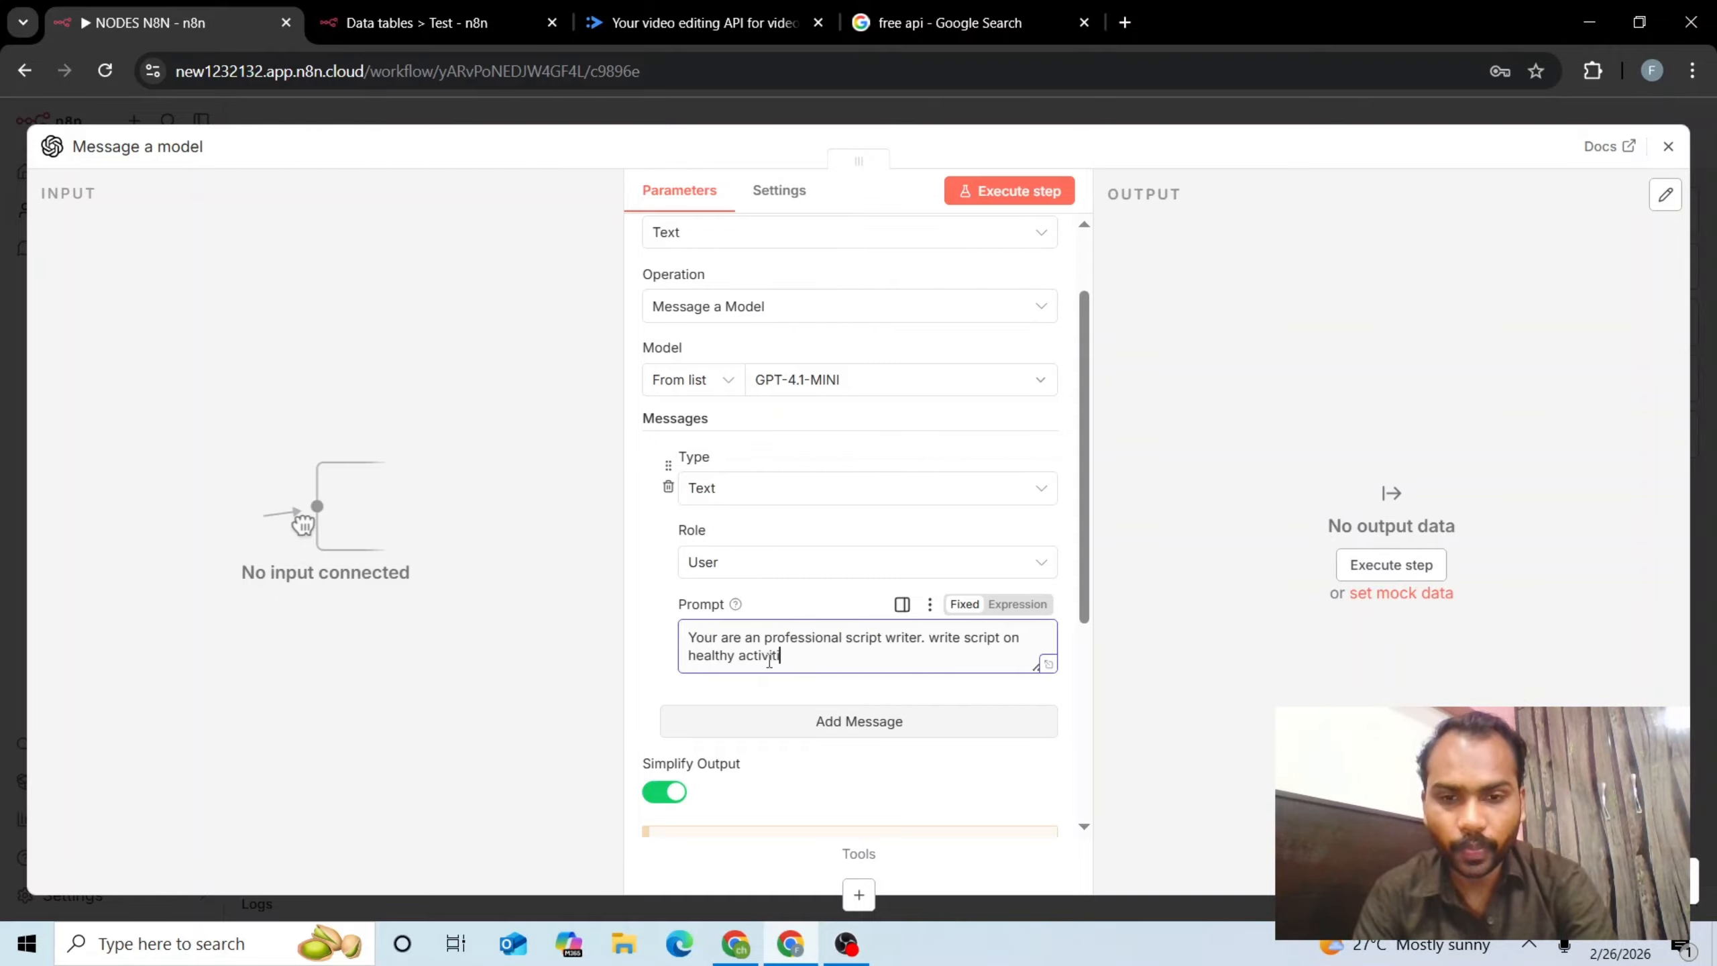
pyautogui.write('es youtube video')
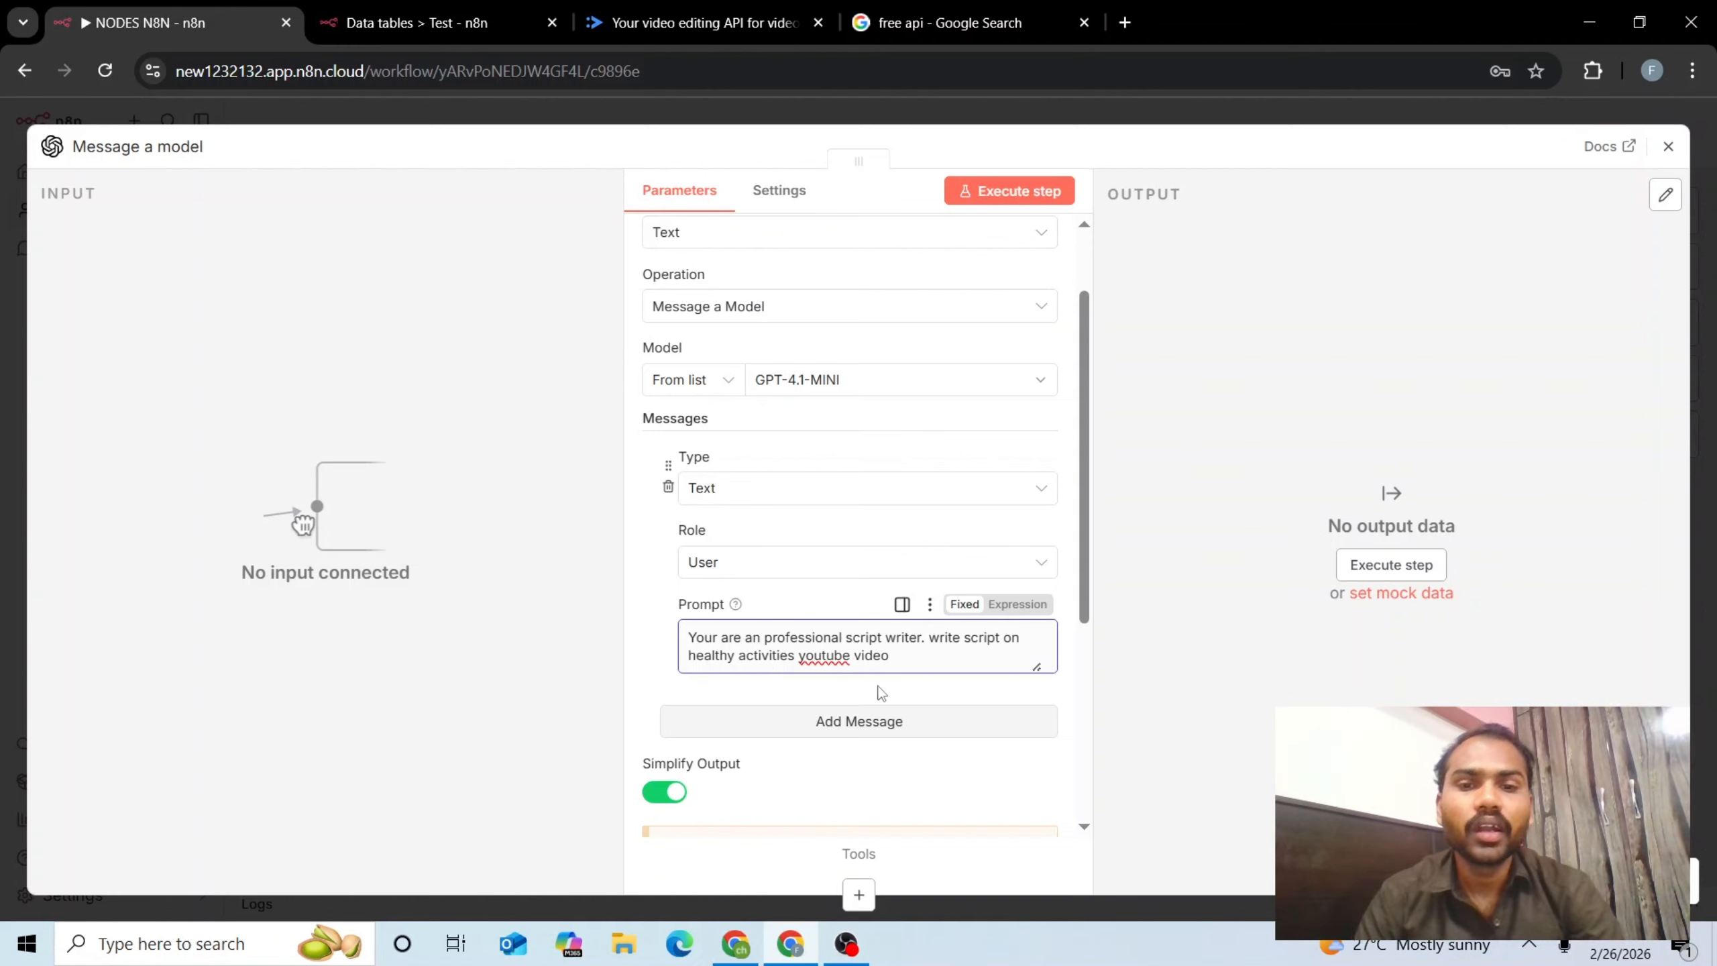
# Execute the Message a model step, read through the generated script in its output, and close the node
pyautogui.click(1045, 210)
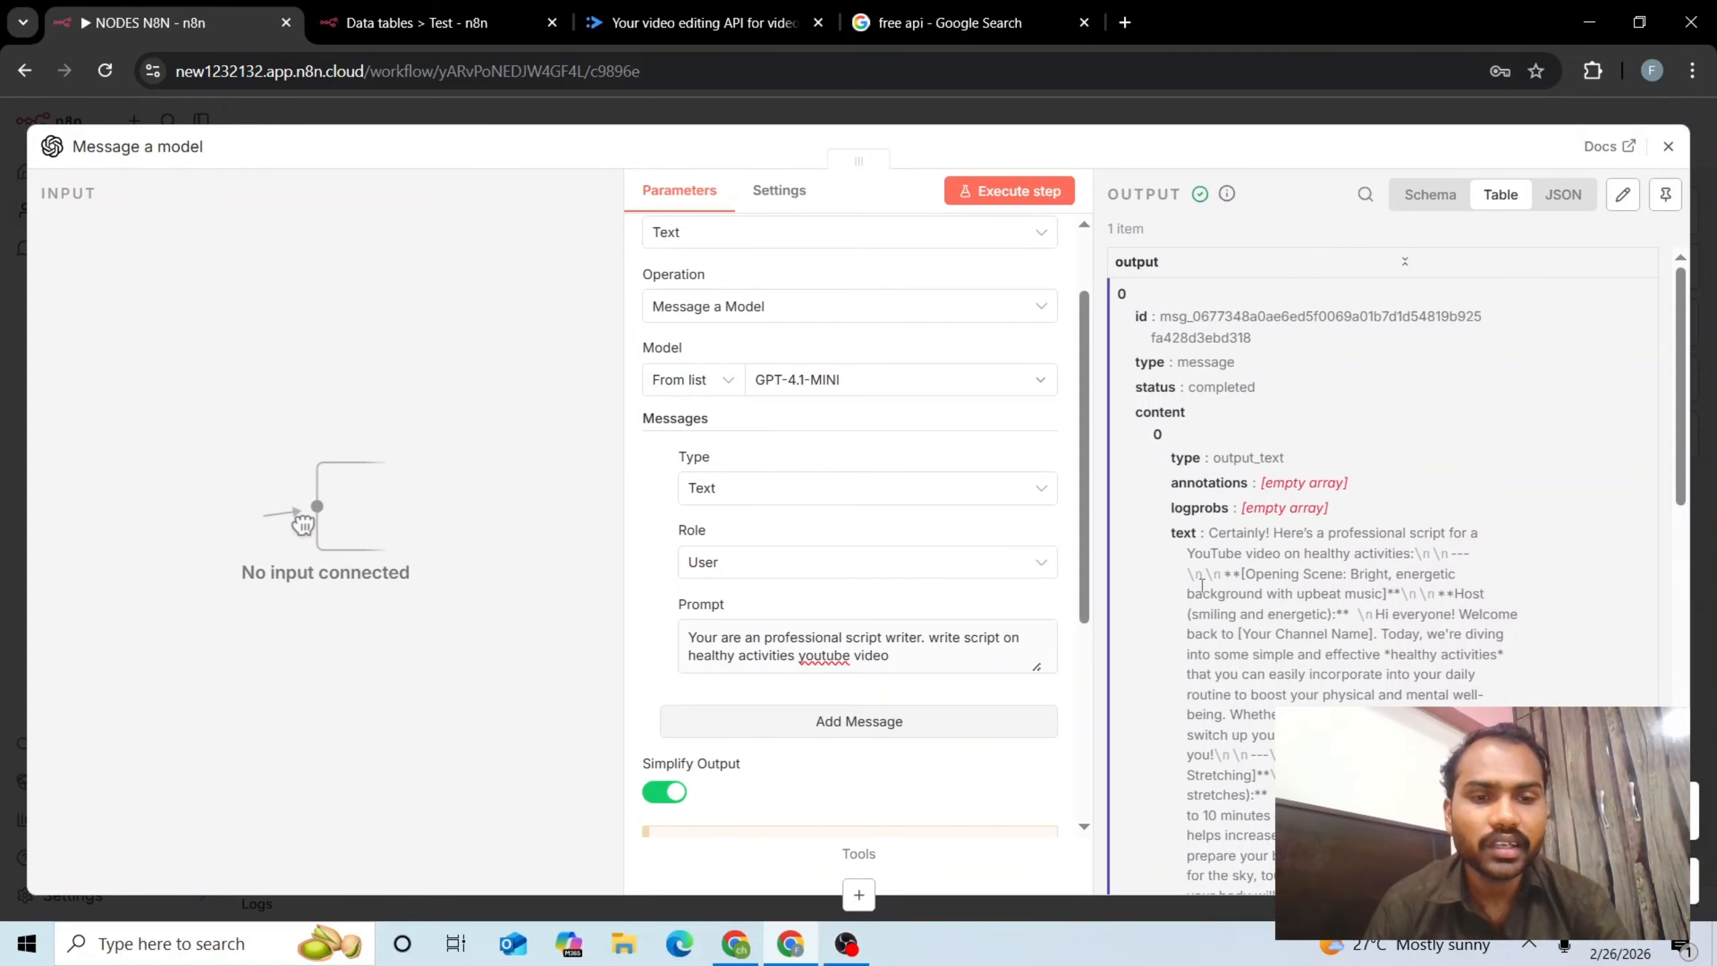
pyautogui.moveTo(1202, 587); pyautogui.dragTo(1358, 735)
pyautogui.click(1359, 736)
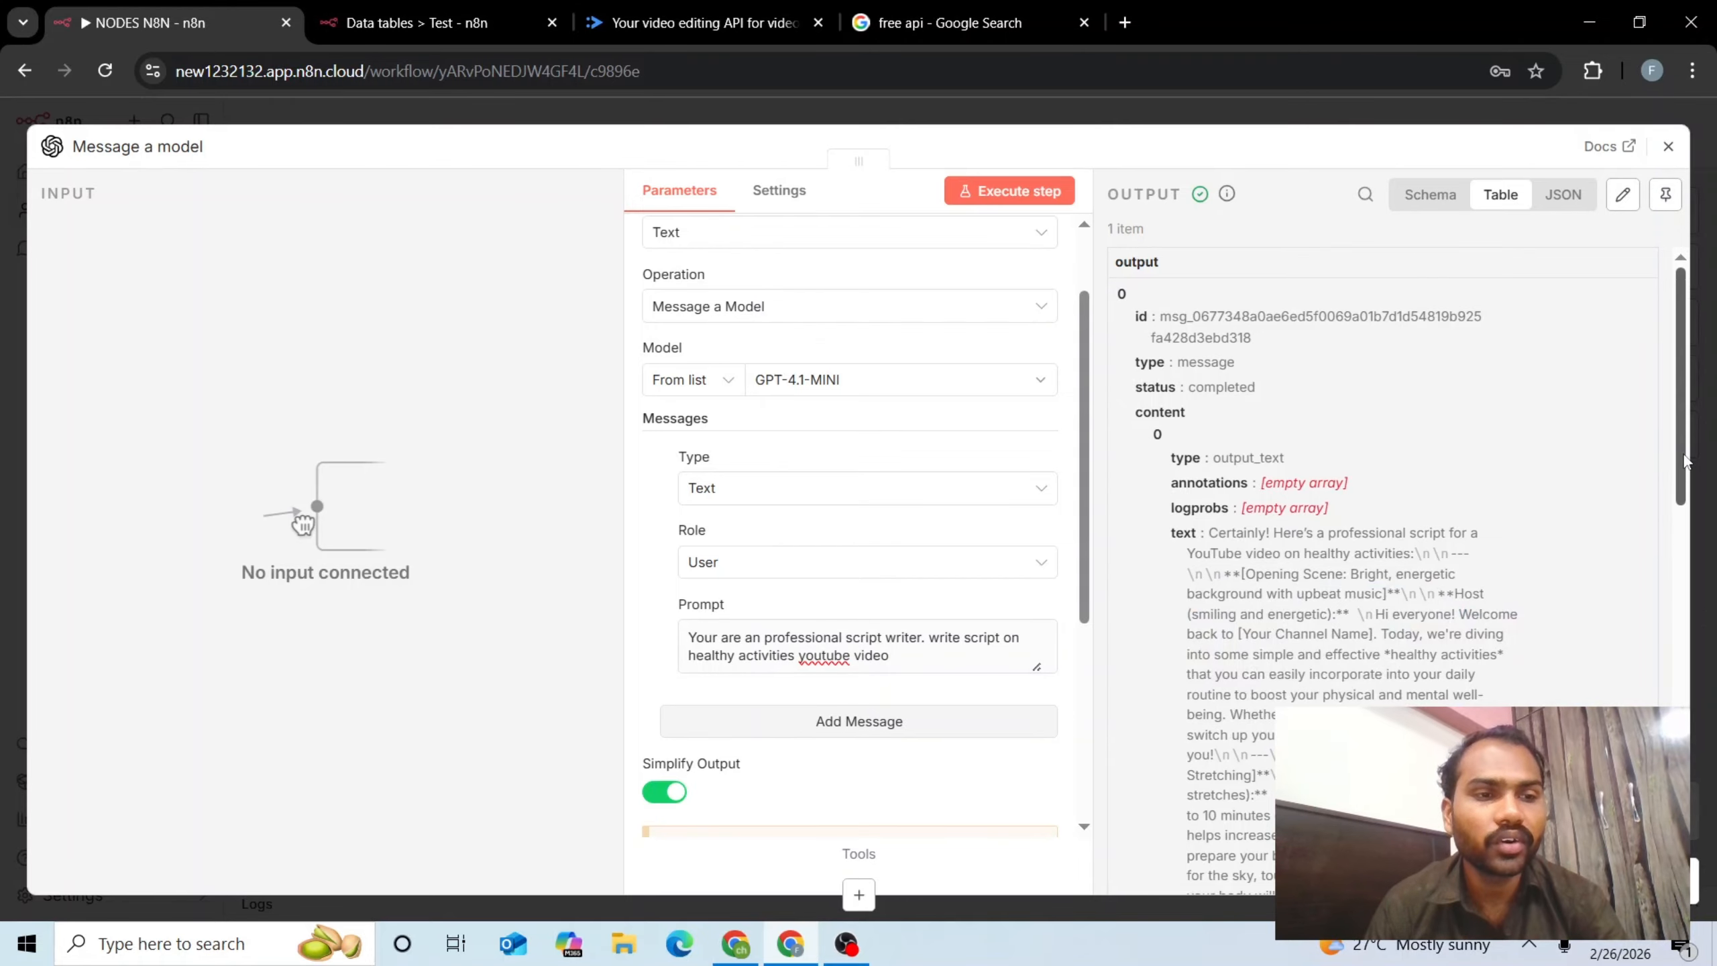
pyautogui.moveTo(1683, 460); pyautogui.dragTo(1678, 643)
pyautogui.moveTo(1239, 356); pyautogui.dragTo(1375, 657)
pyautogui.click(1375, 646)
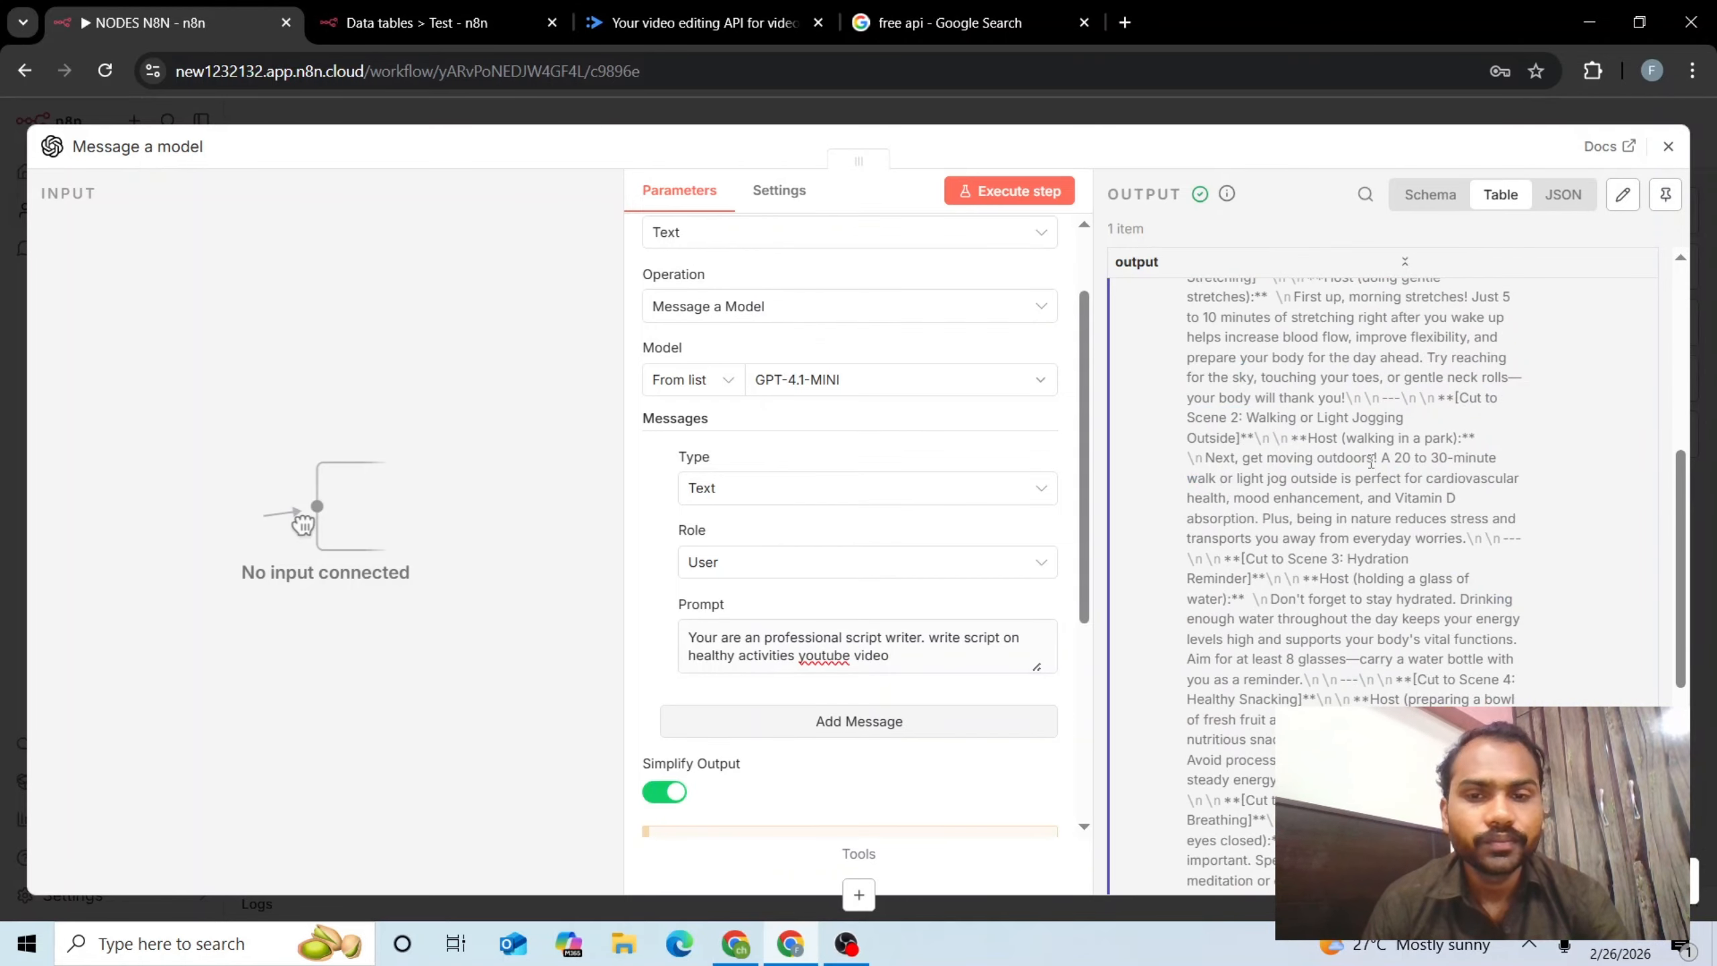
pyautogui.click(1669, 145)
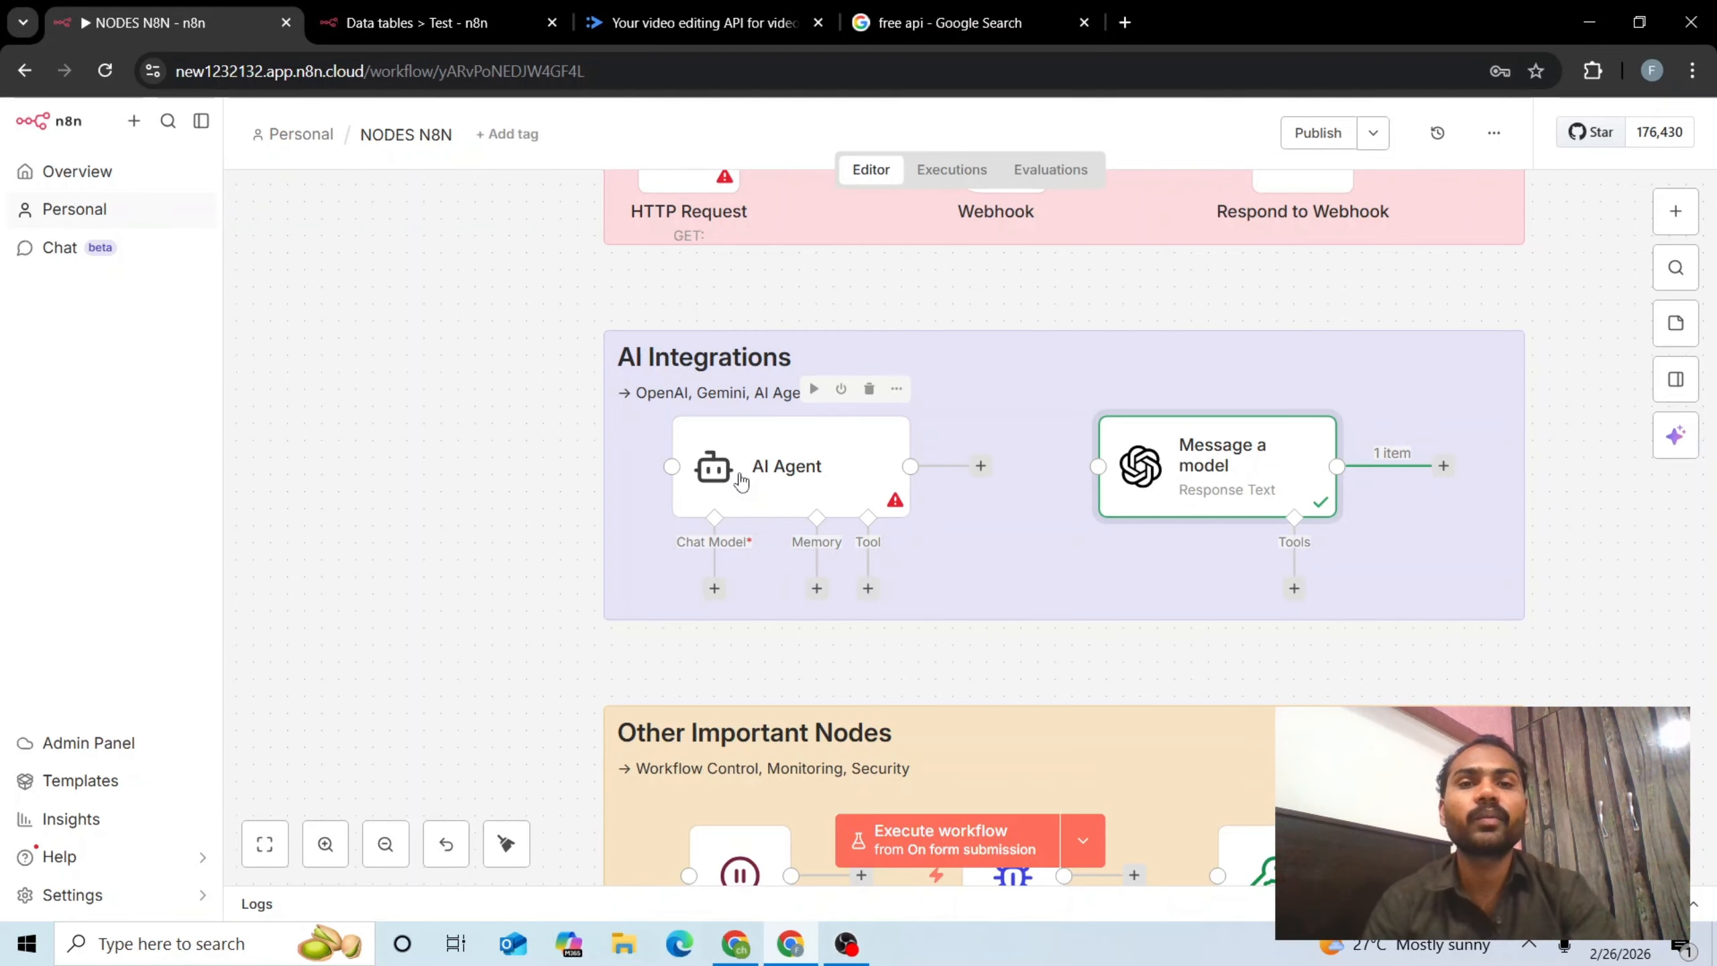
# Open the AI Agent node, check its prompt source keeping Connected Chat Trigger Node, and add the System Message option
pyautogui.click(780, 477)
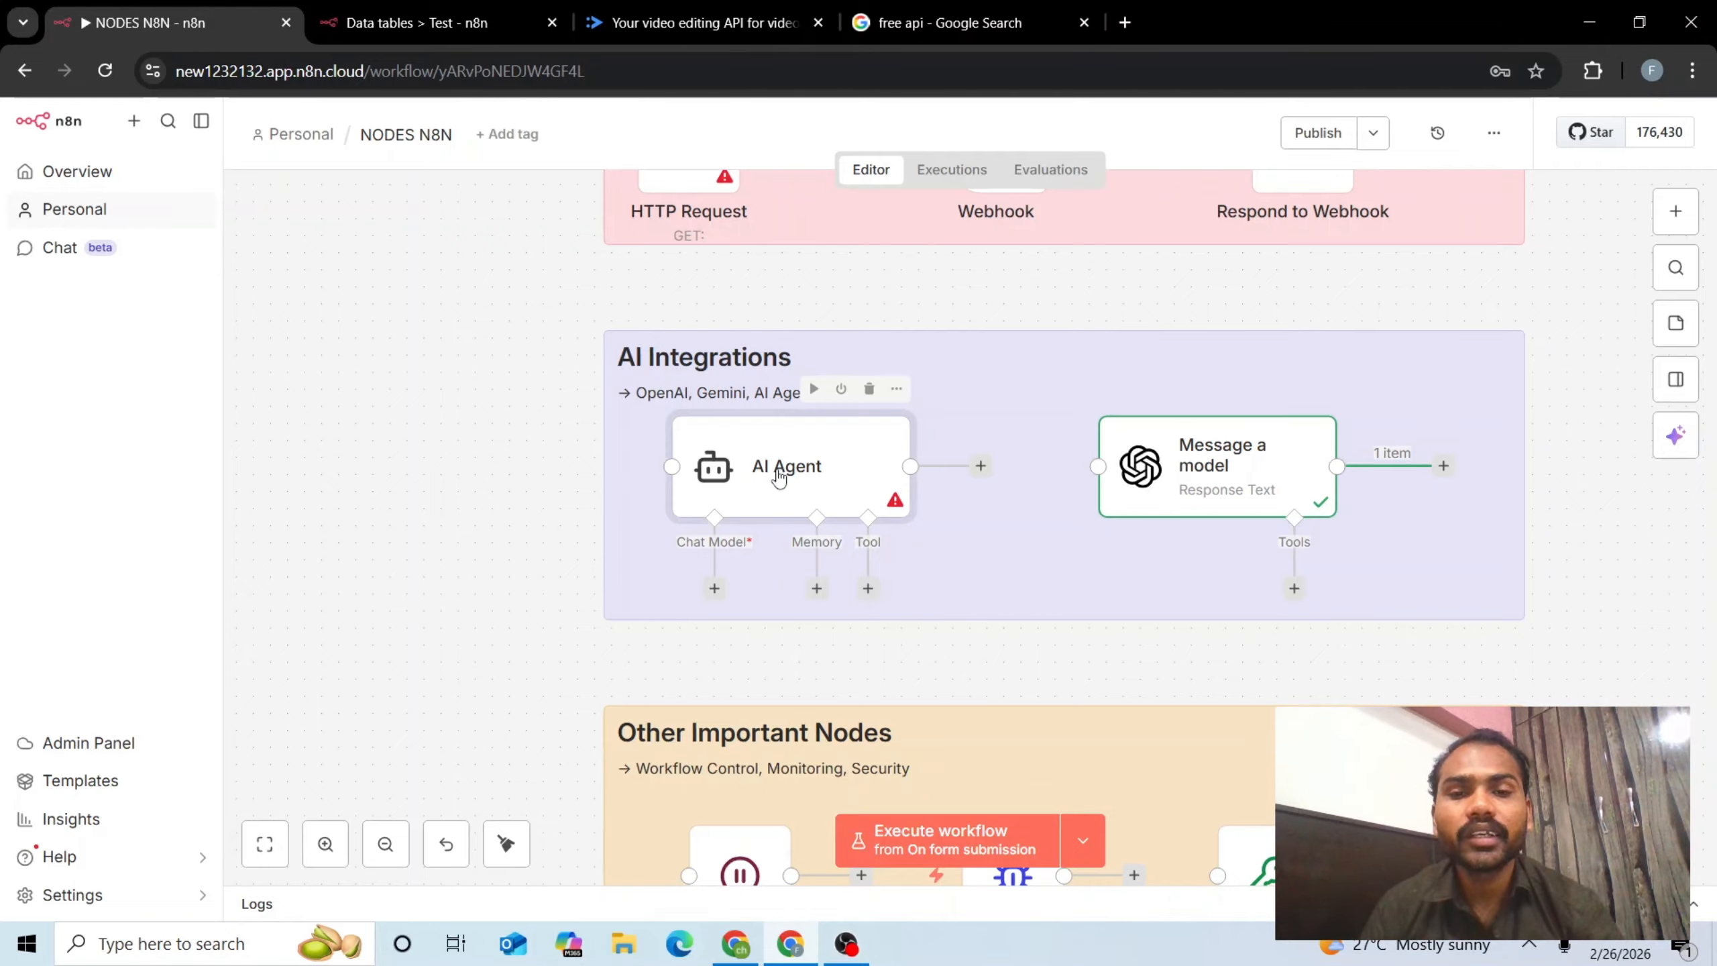
pyautogui.doubleClick(779, 477)
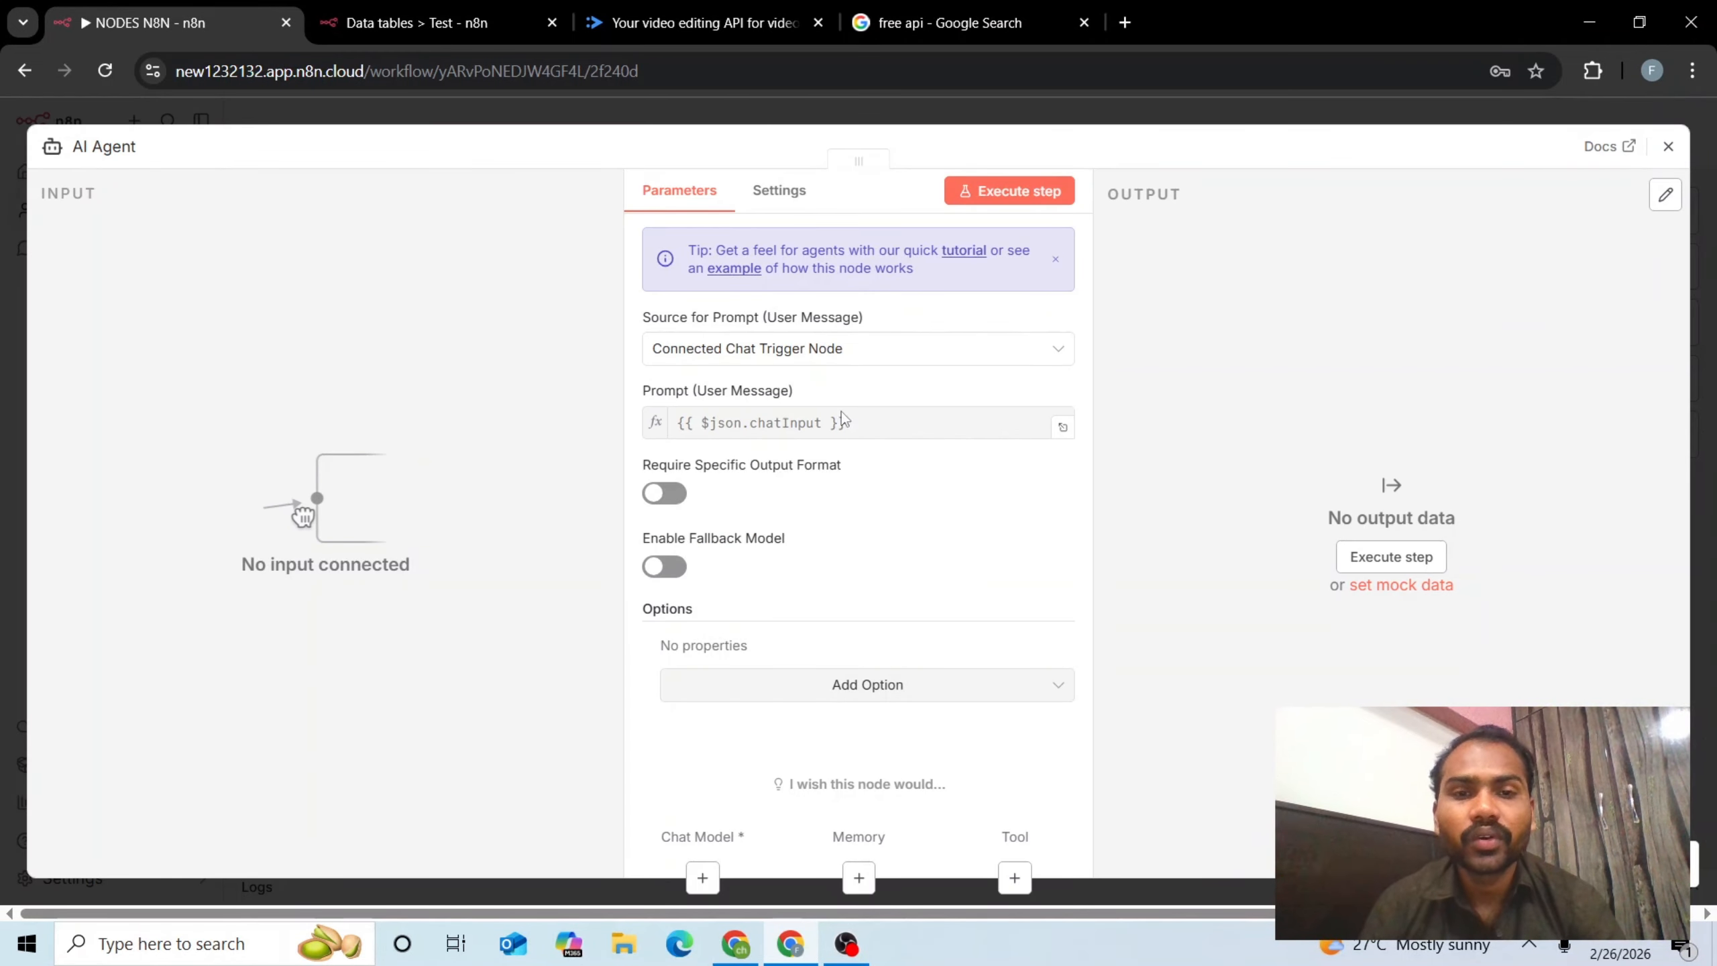
pyautogui.click(891, 360)
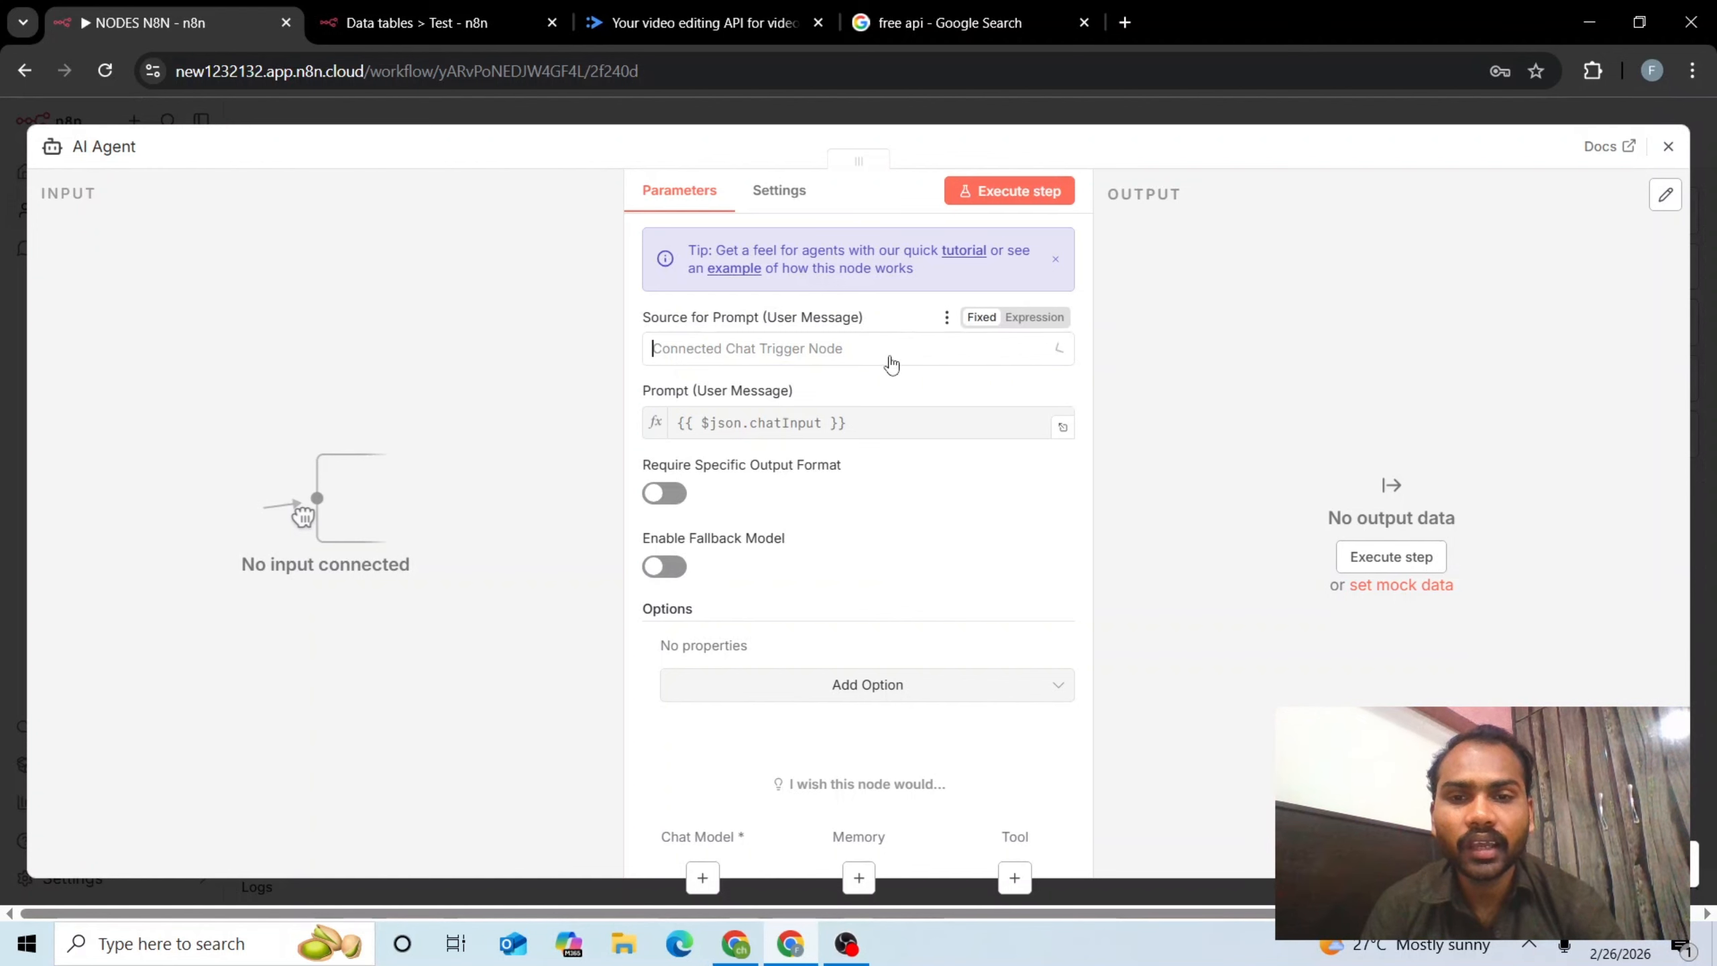
pyautogui.click(862, 614)
pyautogui.click(898, 684)
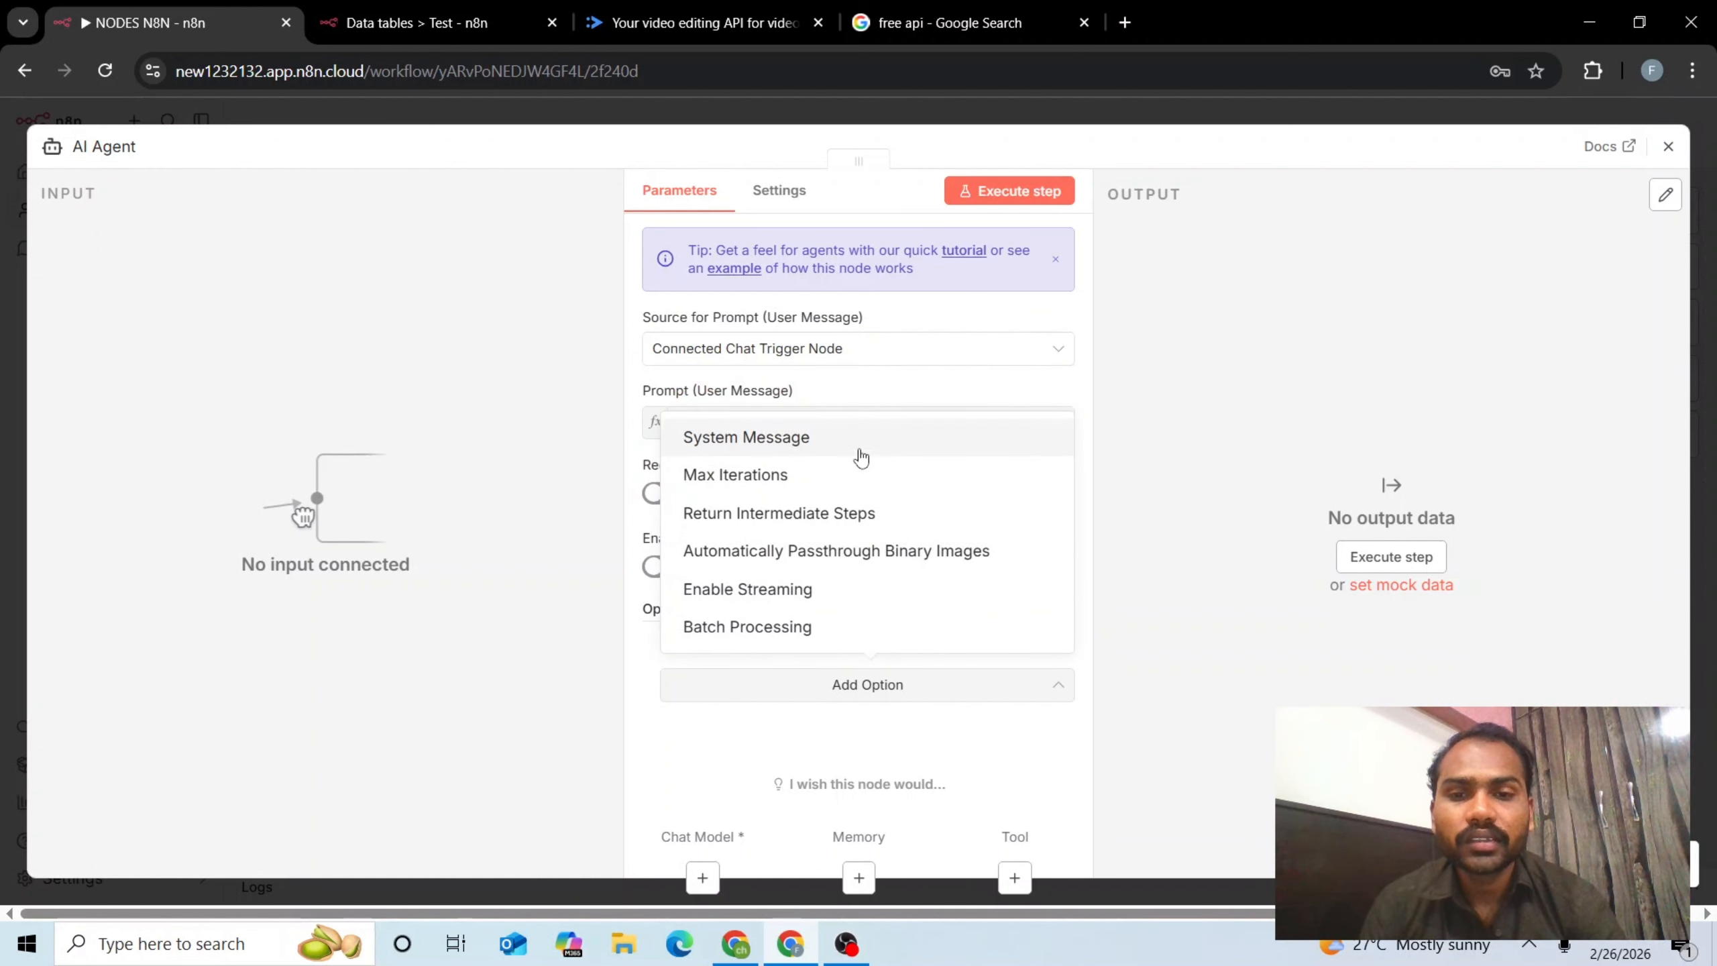
pyautogui.click(835, 444)
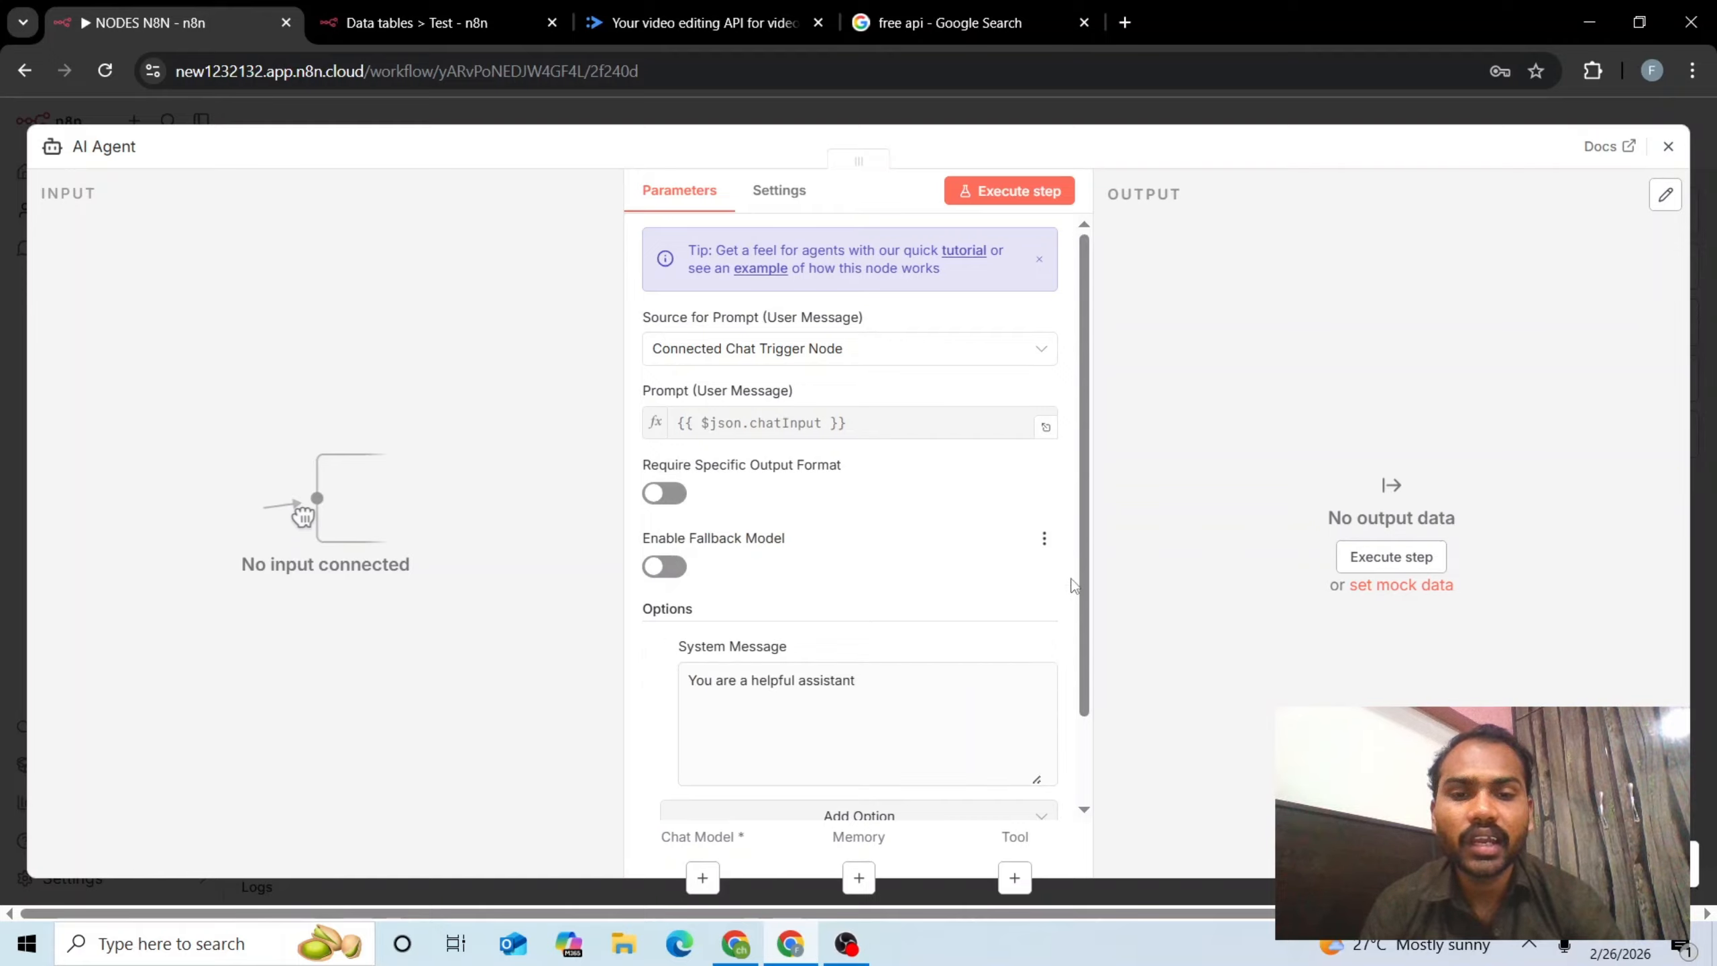
# Examine the AI Agent's default system message text and close the node
pyautogui.moveTo(1081, 590); pyautogui.dragTo(1081, 665)
pyautogui.moveTo(909, 595); pyautogui.dragTo(668, 587)
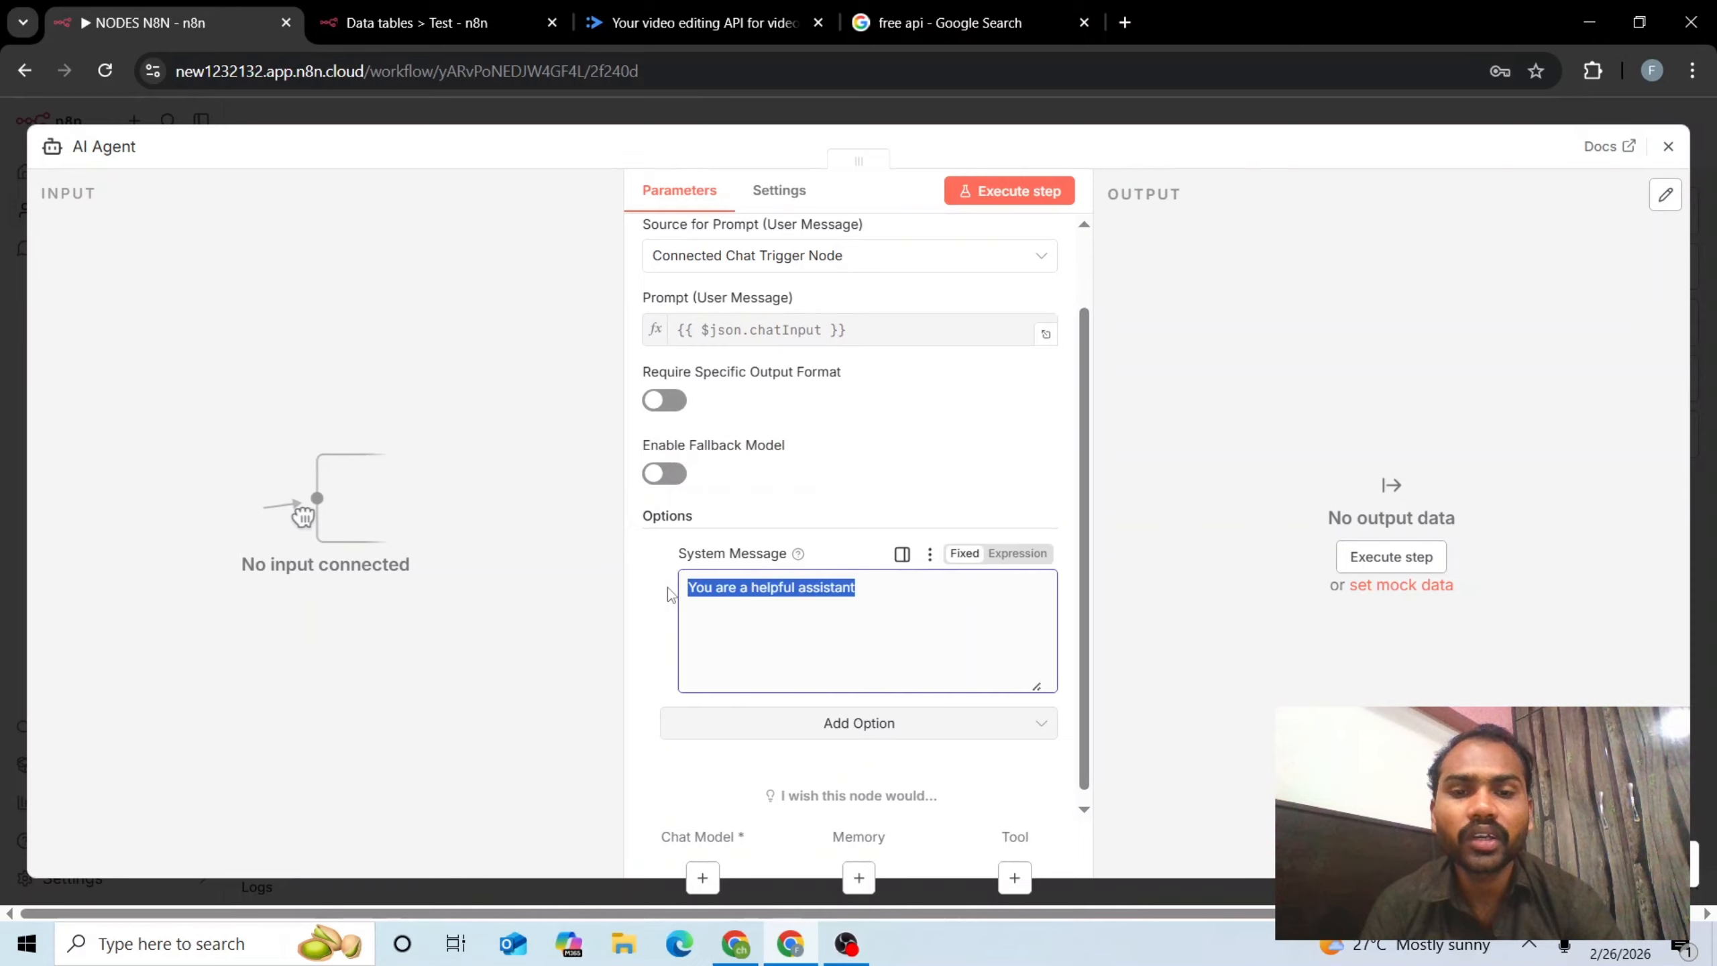
pyautogui.click(757, 594)
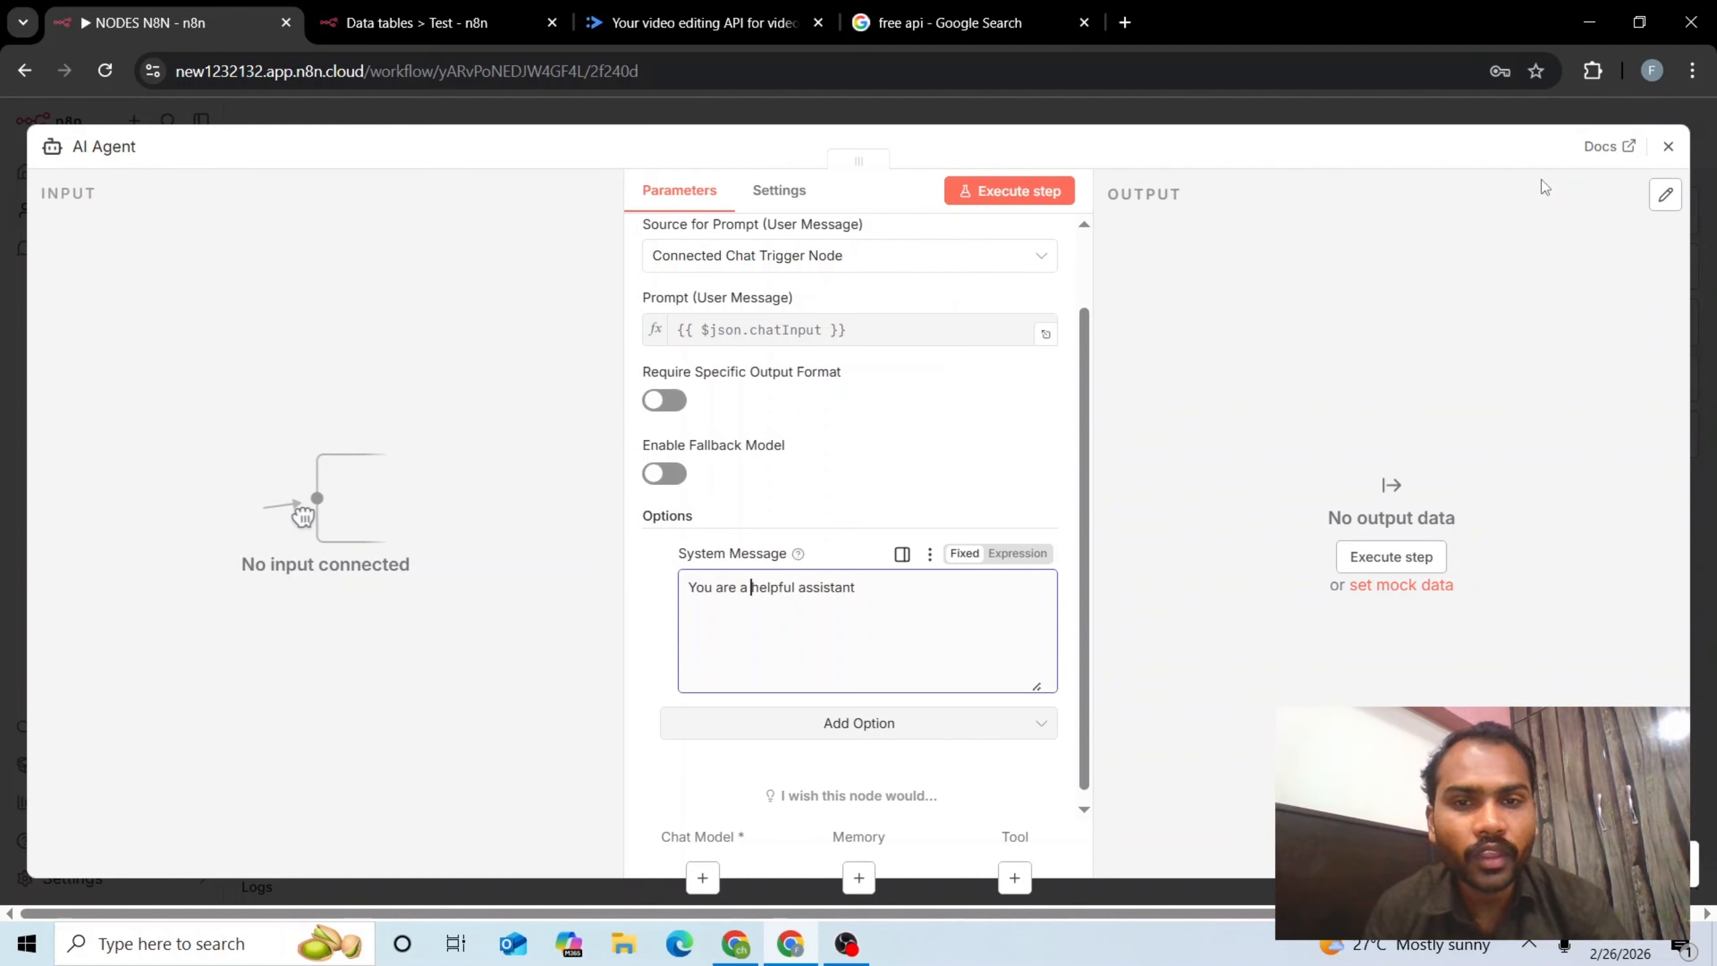
pyautogui.press('Escape')
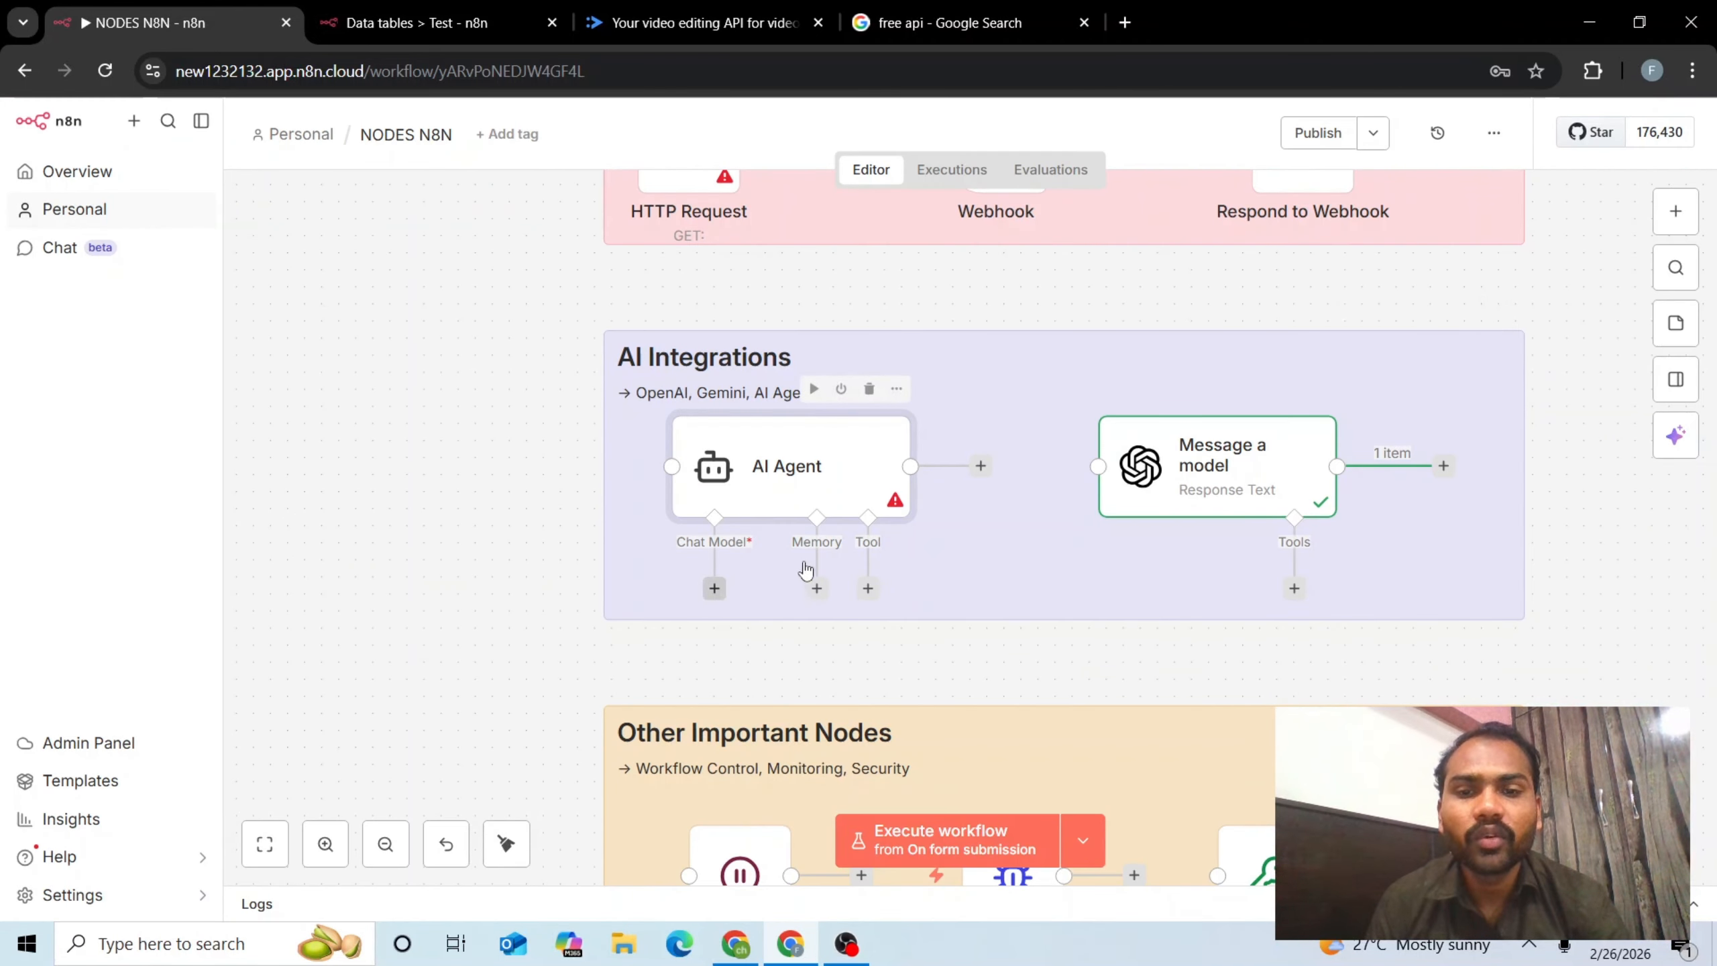
# Search the language models for "open", attach an OpenAI Chat Model to the AI Agent, and close its settings
pyautogui.click(768, 557)
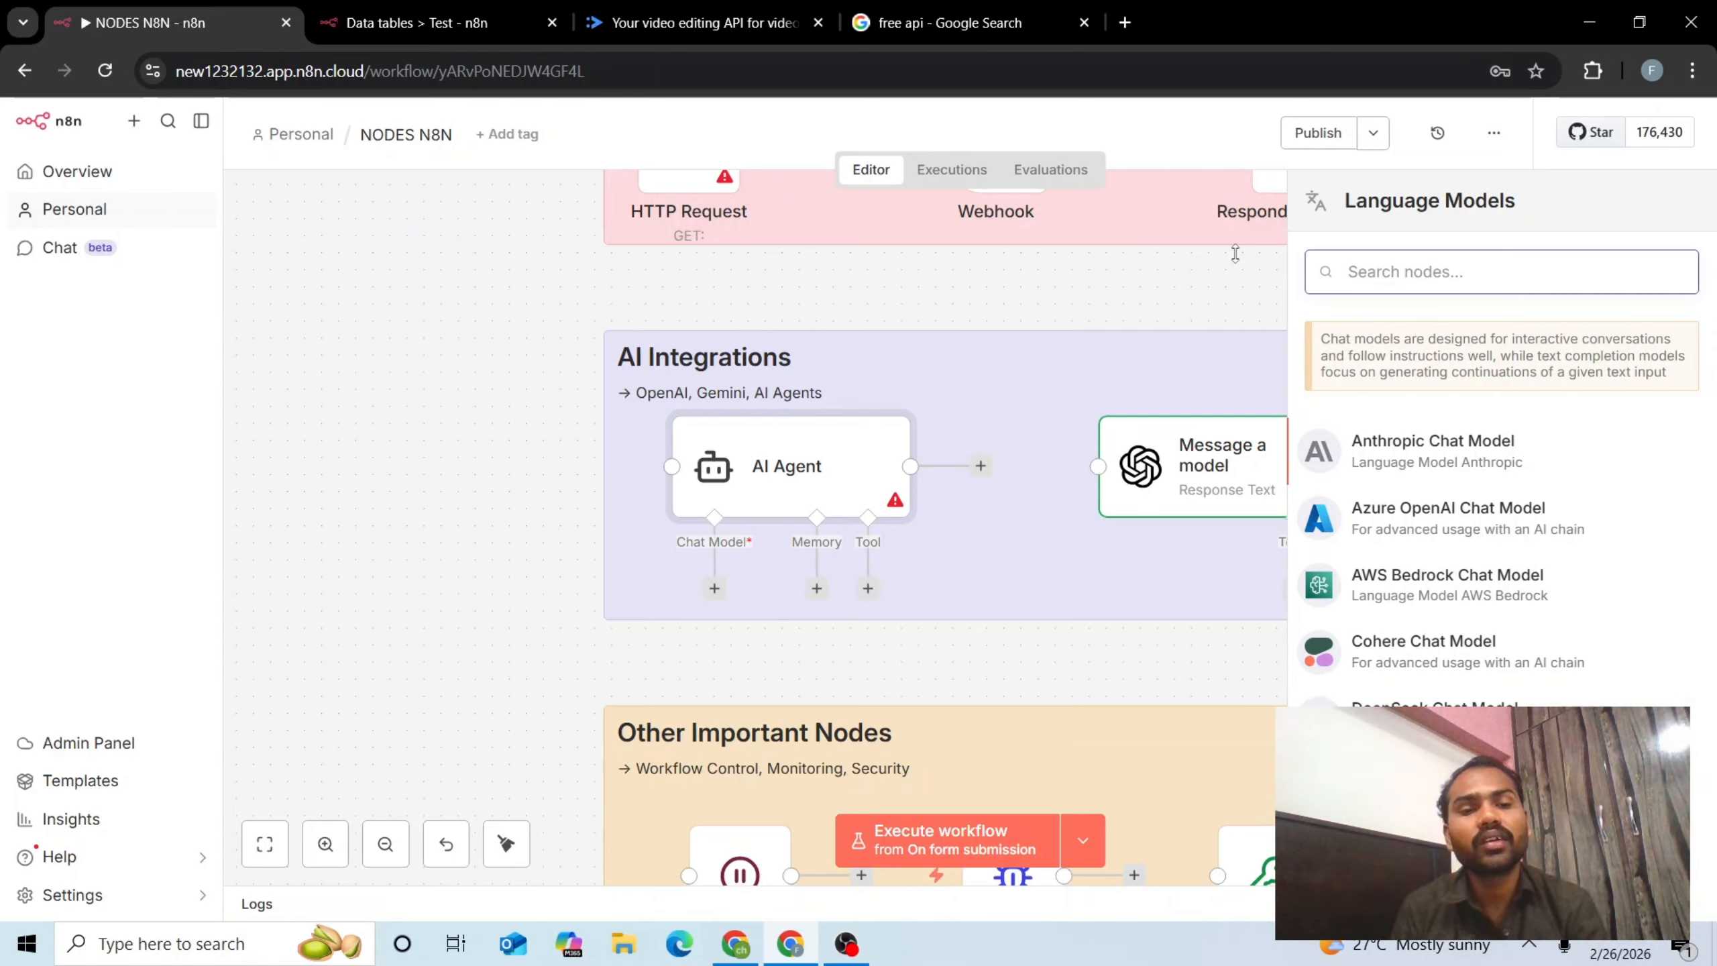
pyautogui.write('open')
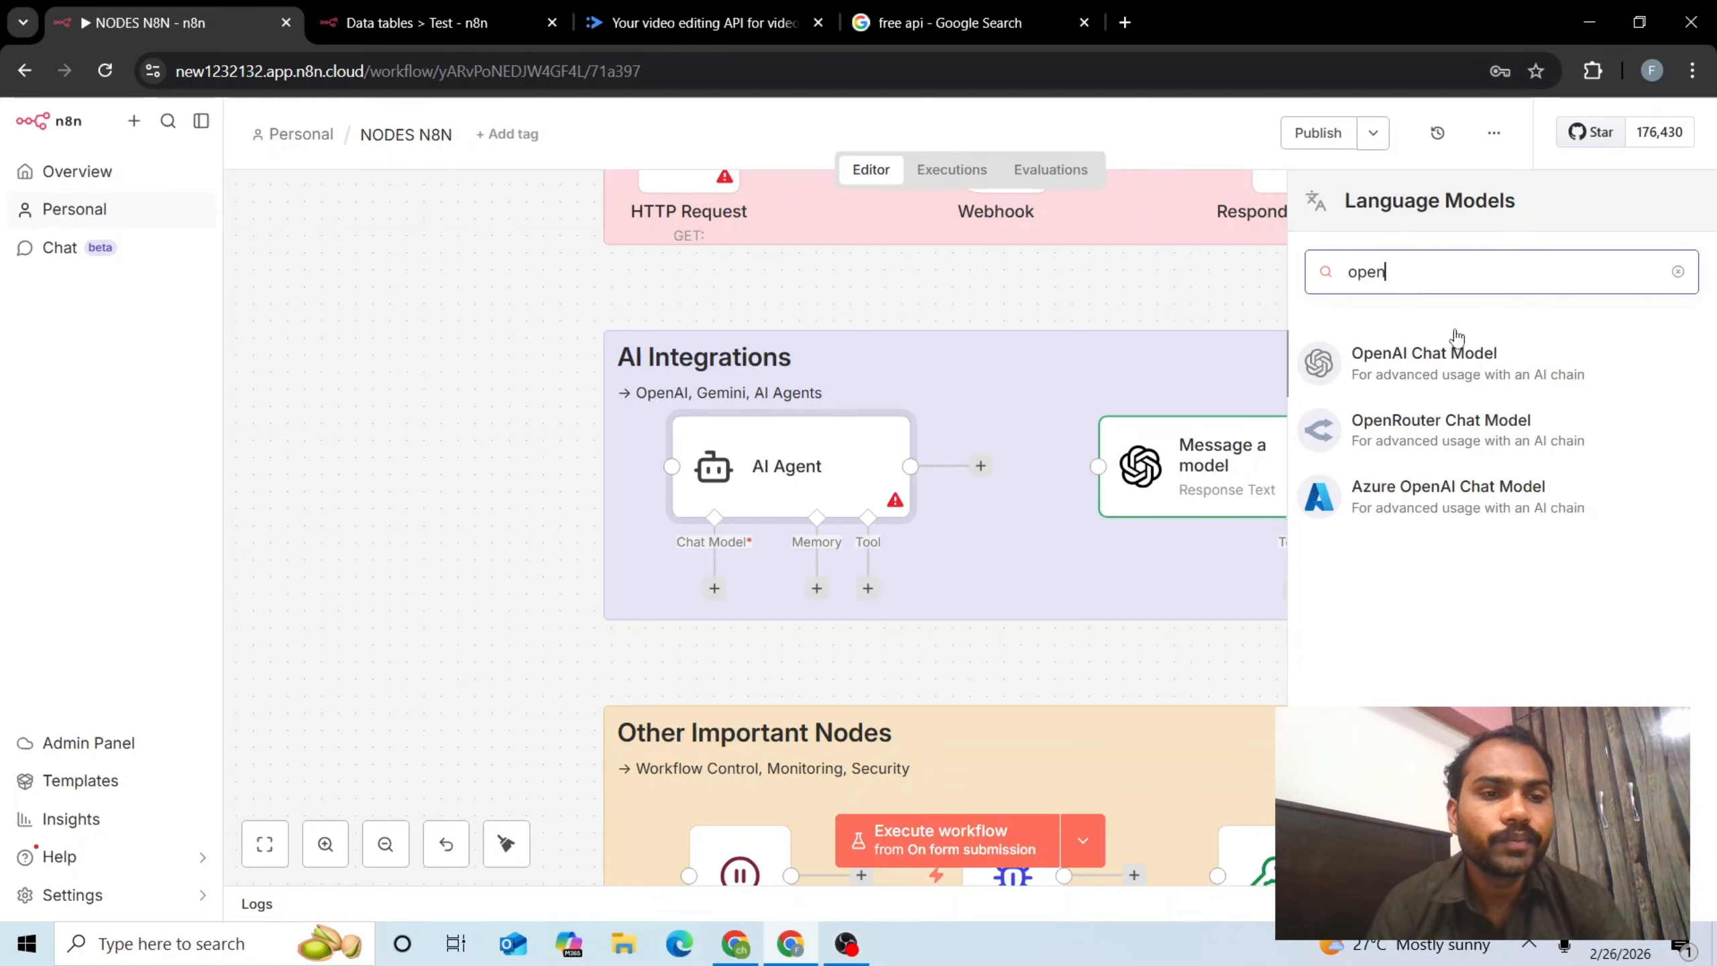
pyautogui.click(1389, 353)
pyautogui.click(1674, 150)
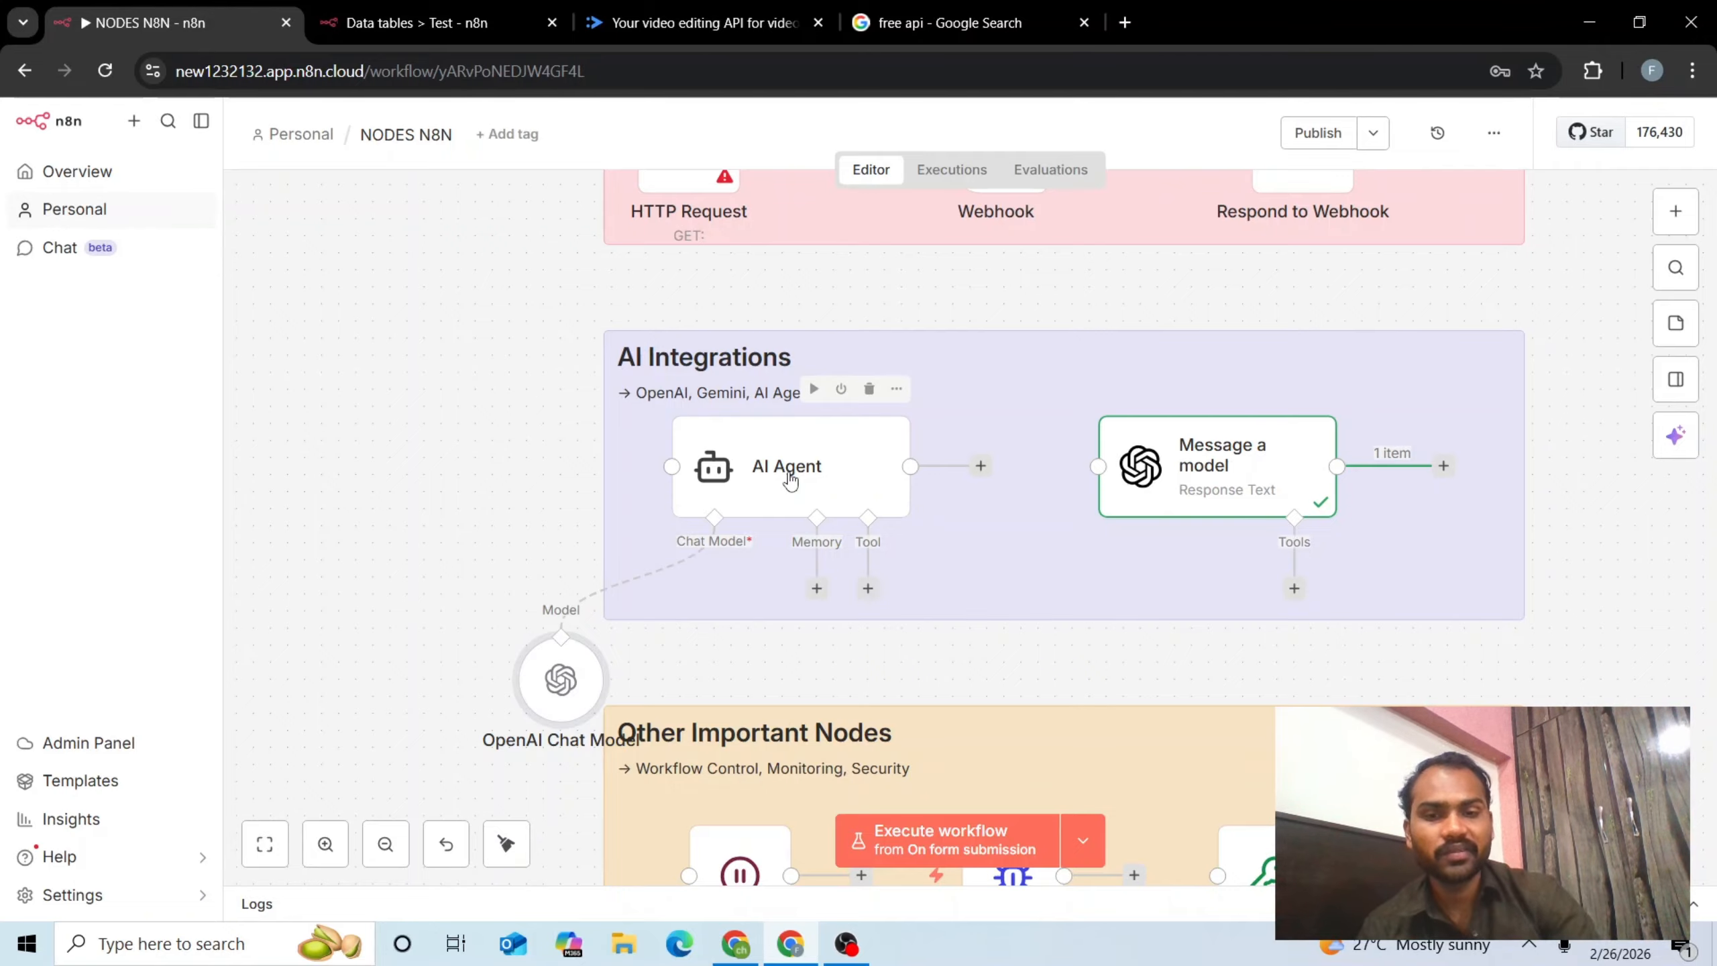
# Attach a Simple Memory node to the AI Agent's memory connection and close its settings
pyautogui.click(816, 588)
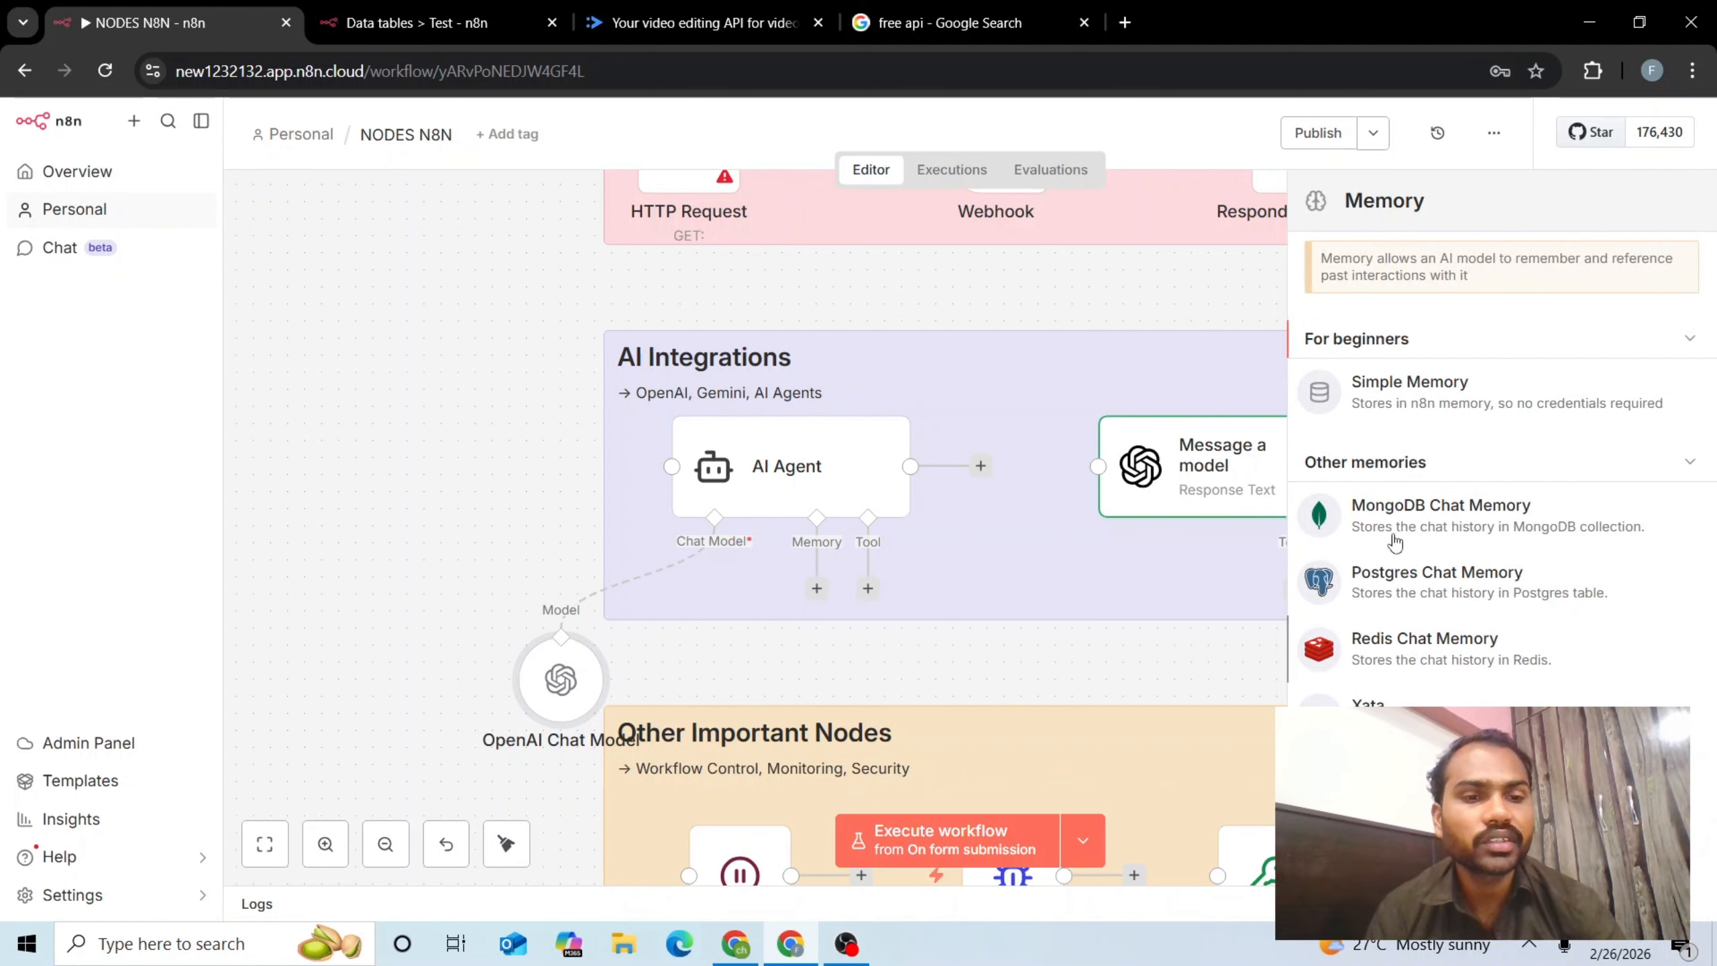
pyautogui.click(1414, 387)
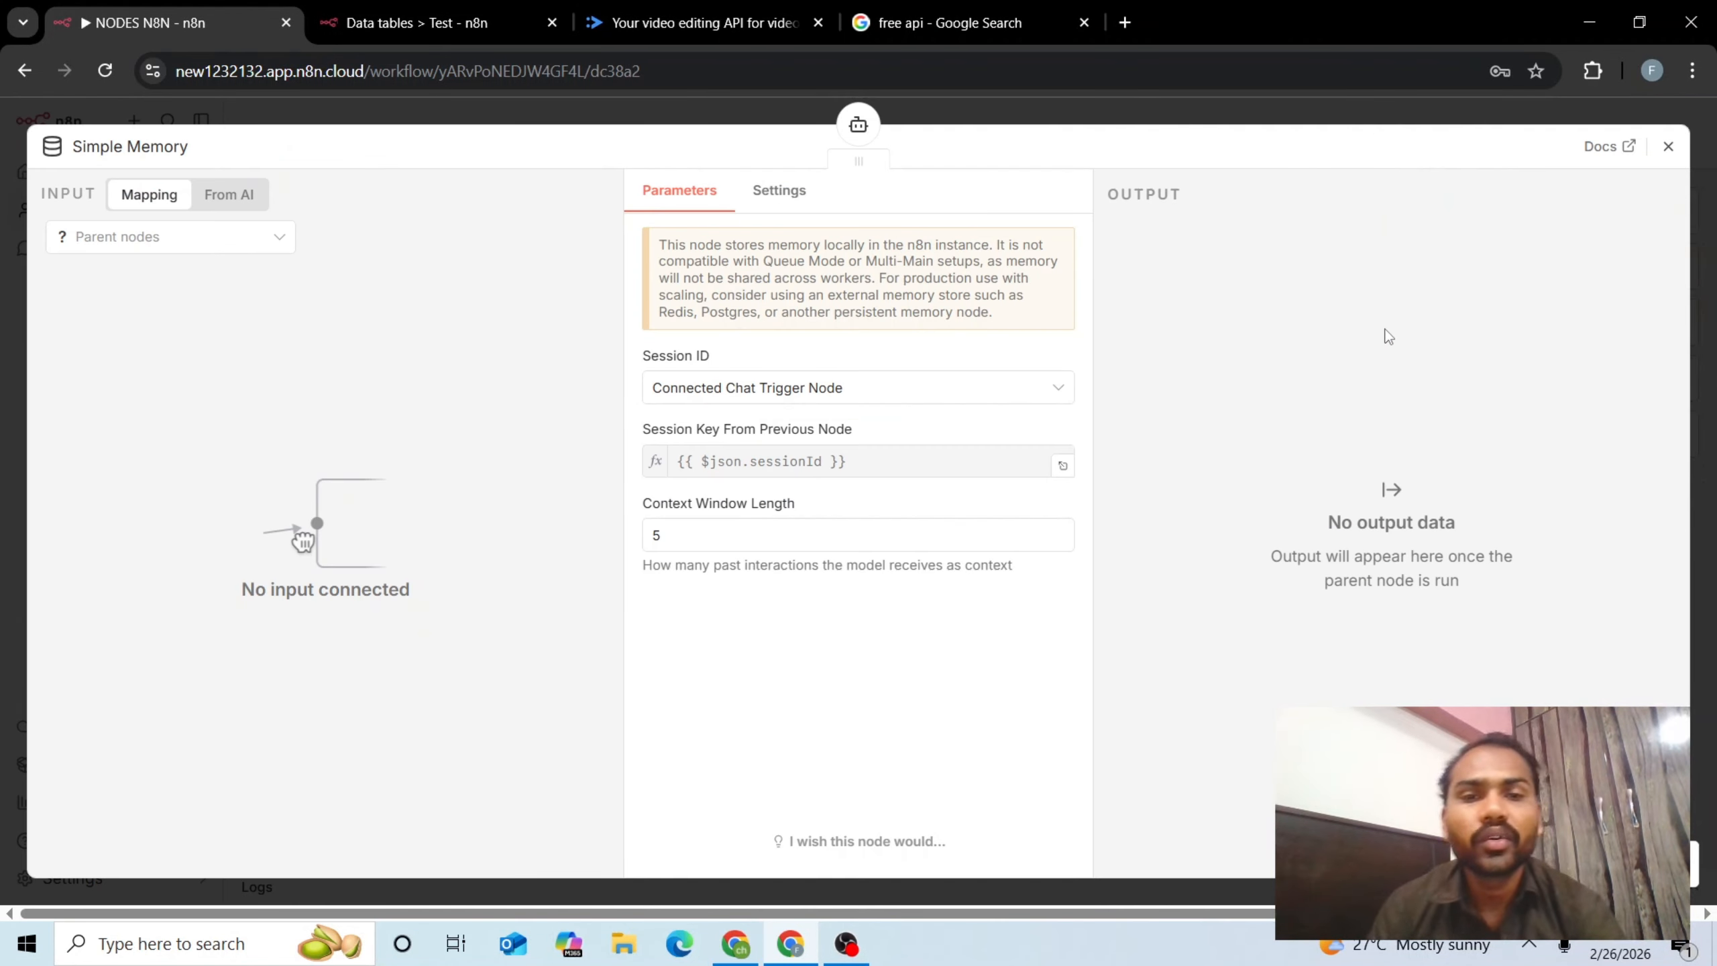
pyautogui.click(1667, 153)
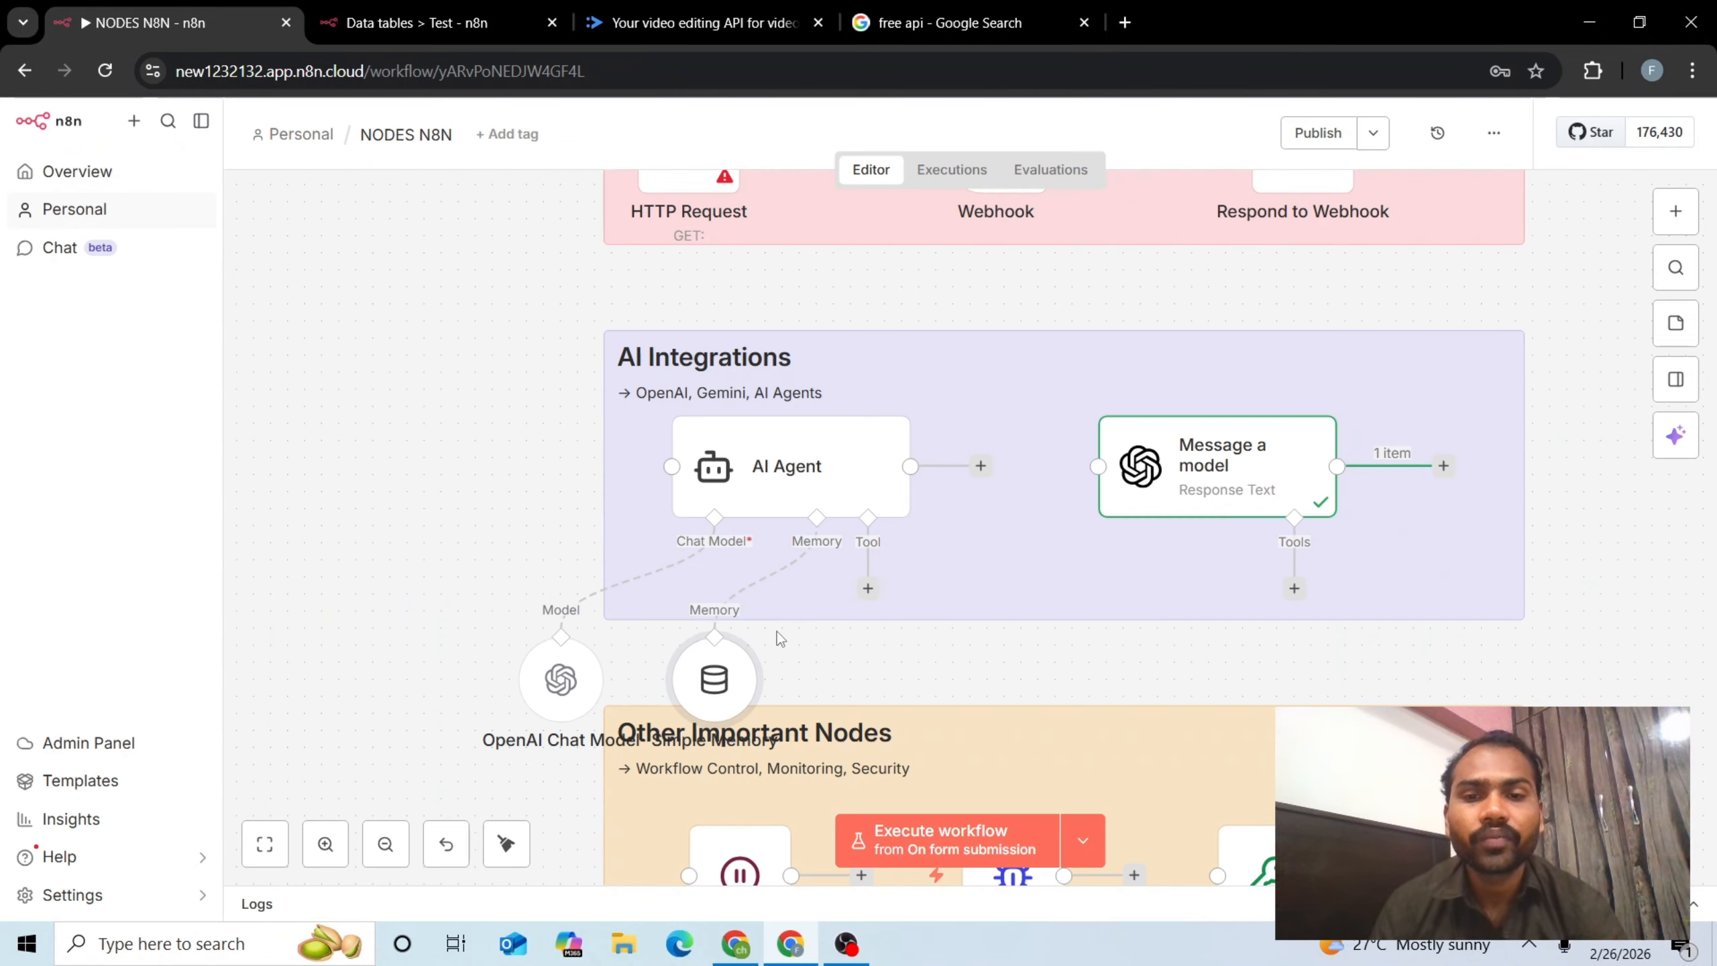
# Move the Simple Memory node closer to the chat model, search the tools for "gmail", and attach Gmail, Google Calendar and Google Sheets tools to the AI Agent
pyautogui.moveTo(716, 687); pyautogui.dragTo(680, 683)
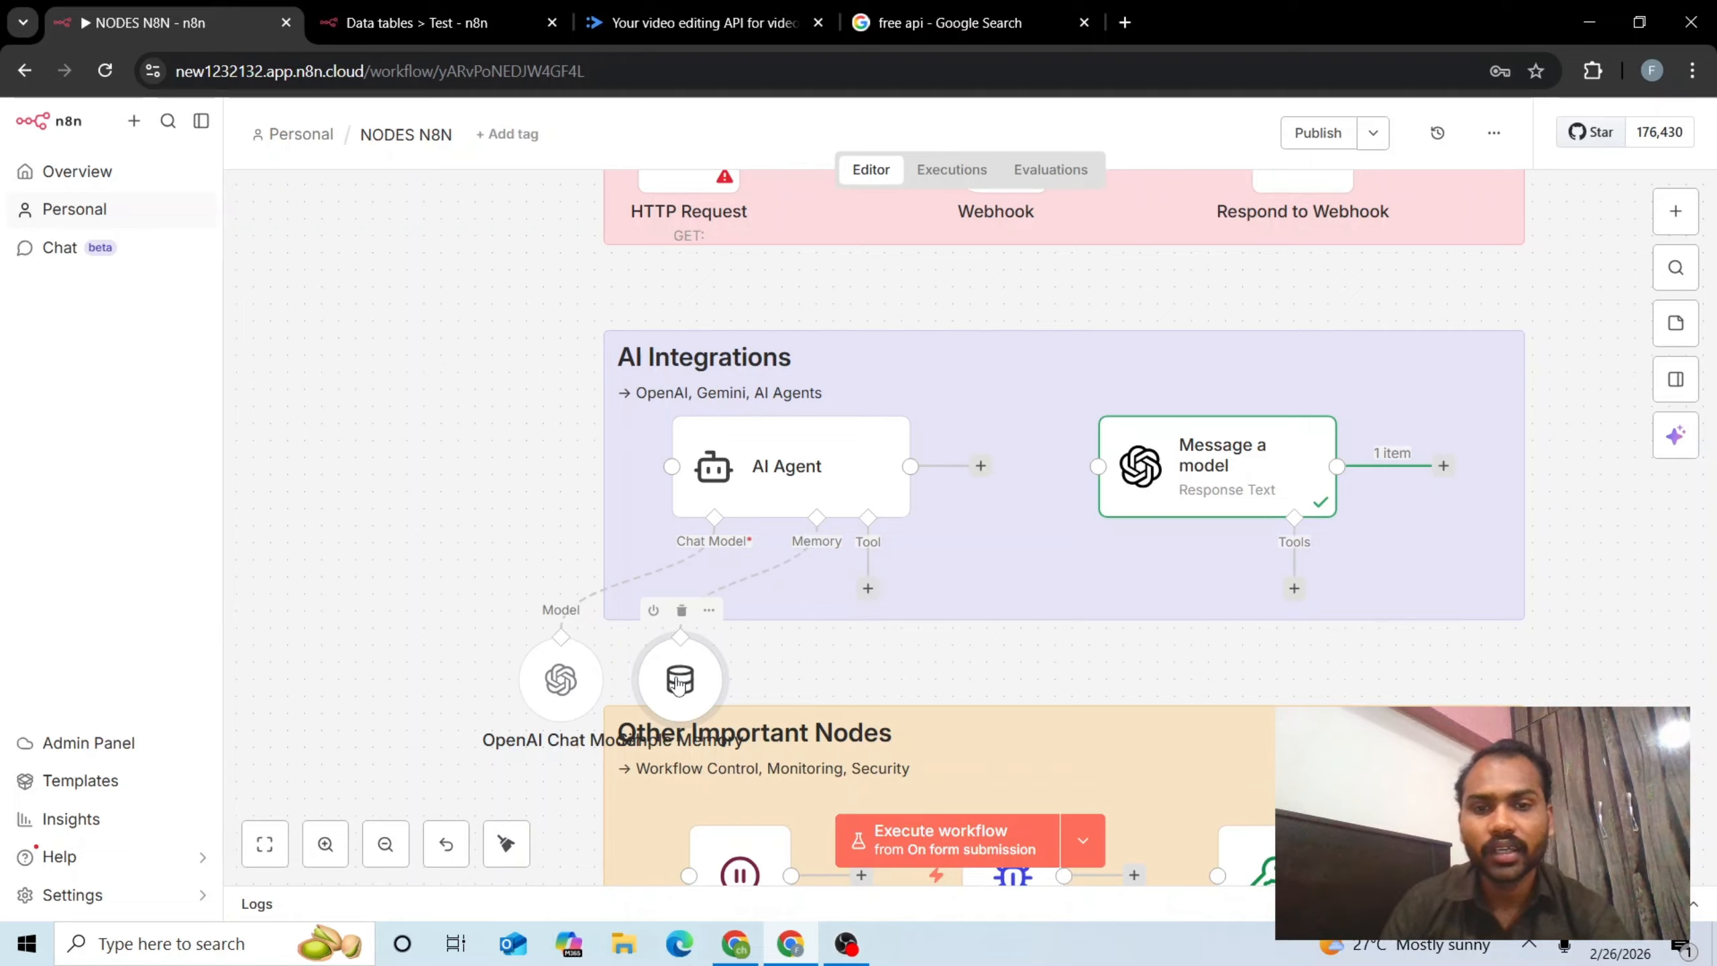
pyautogui.click(870, 590)
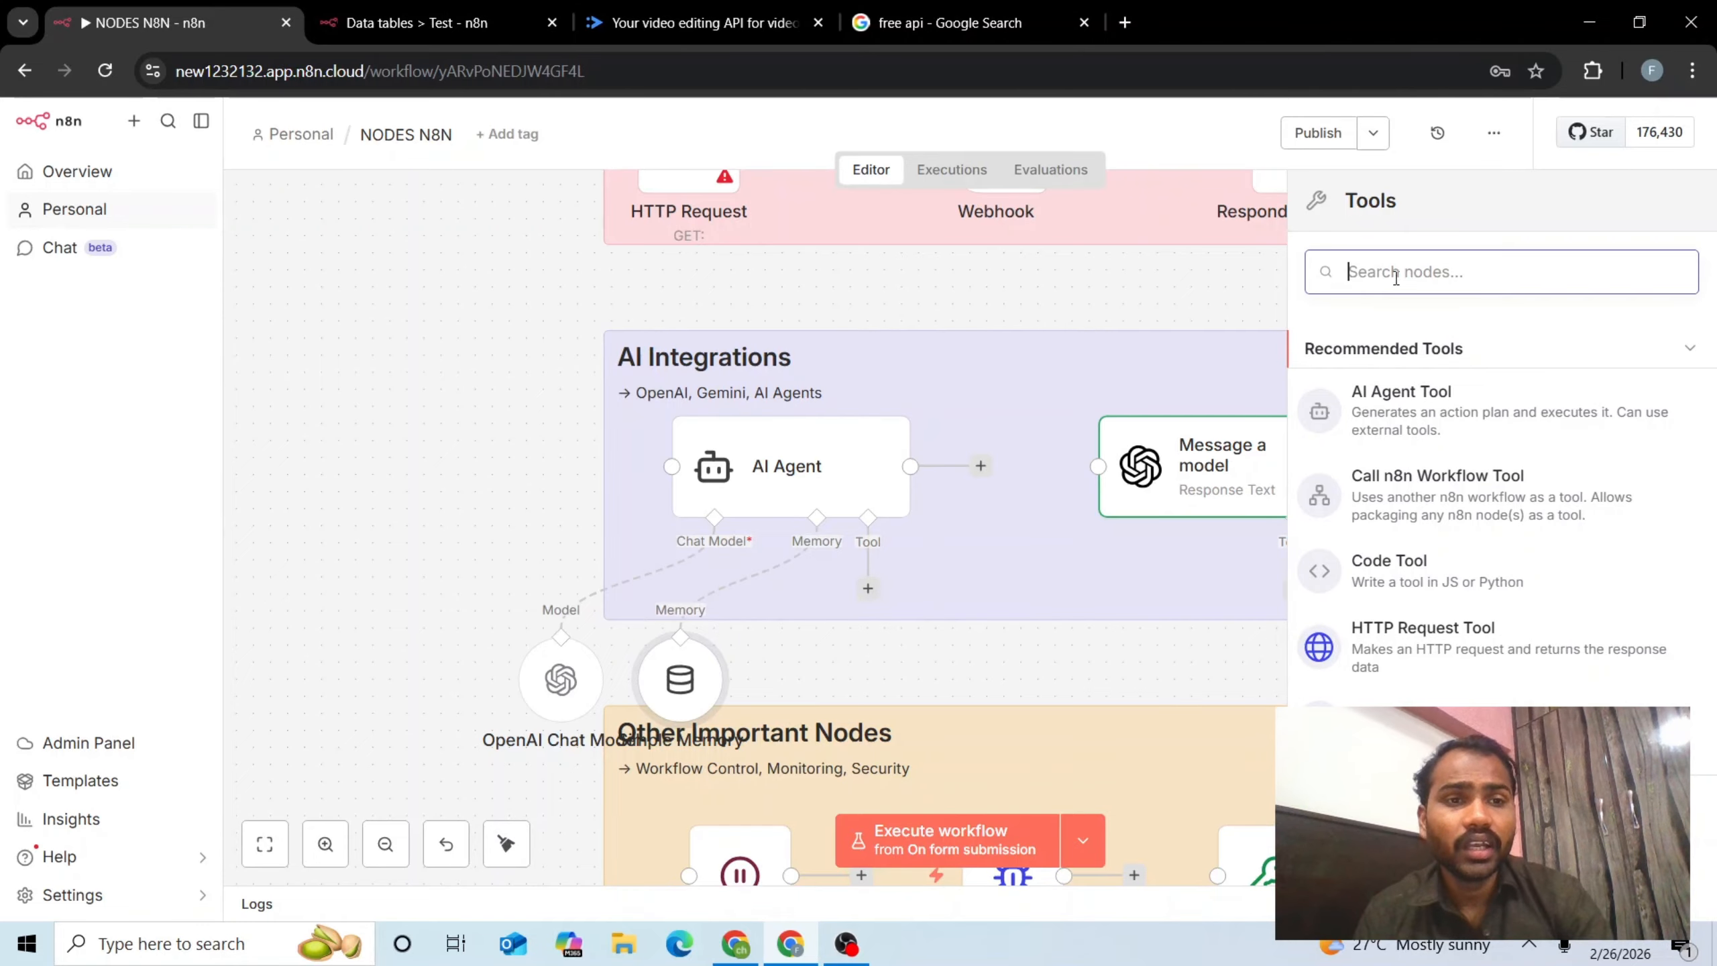
pyautogui.write('gmail')
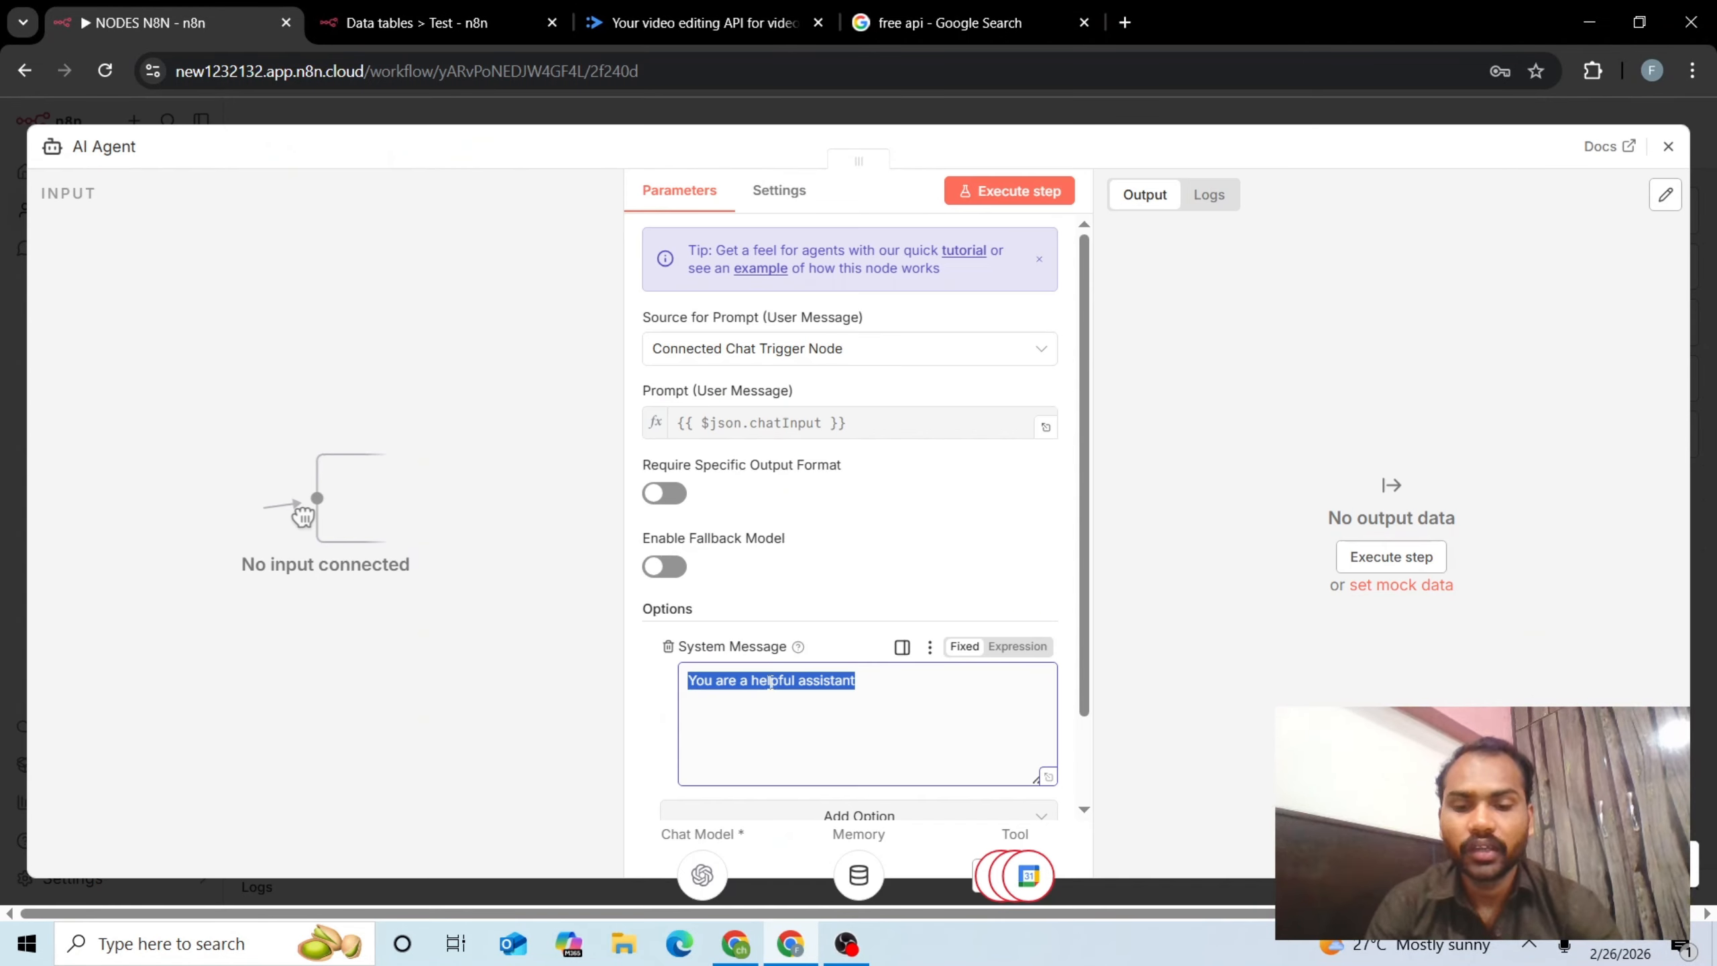
# Replace the AI Agent's system message with "you are my personal assistant and write emails to my real estate clients." and execute the step
pyautogui.doubleClick(801, 497)
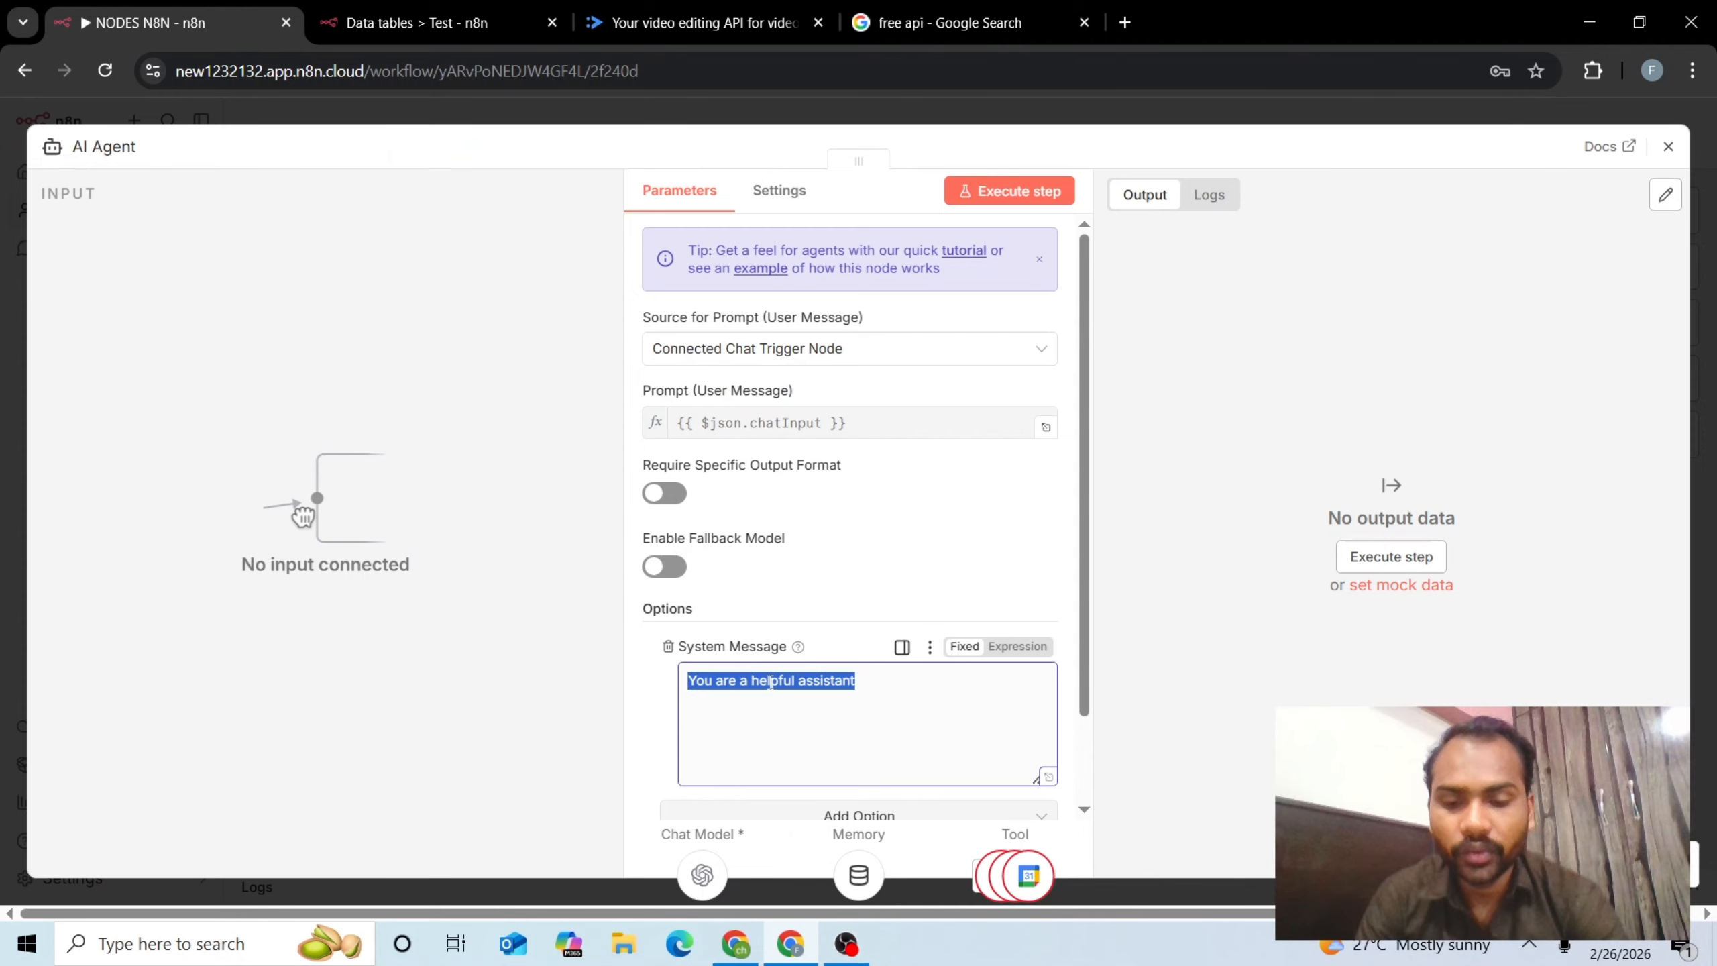
pyautogui.write('you are my p')
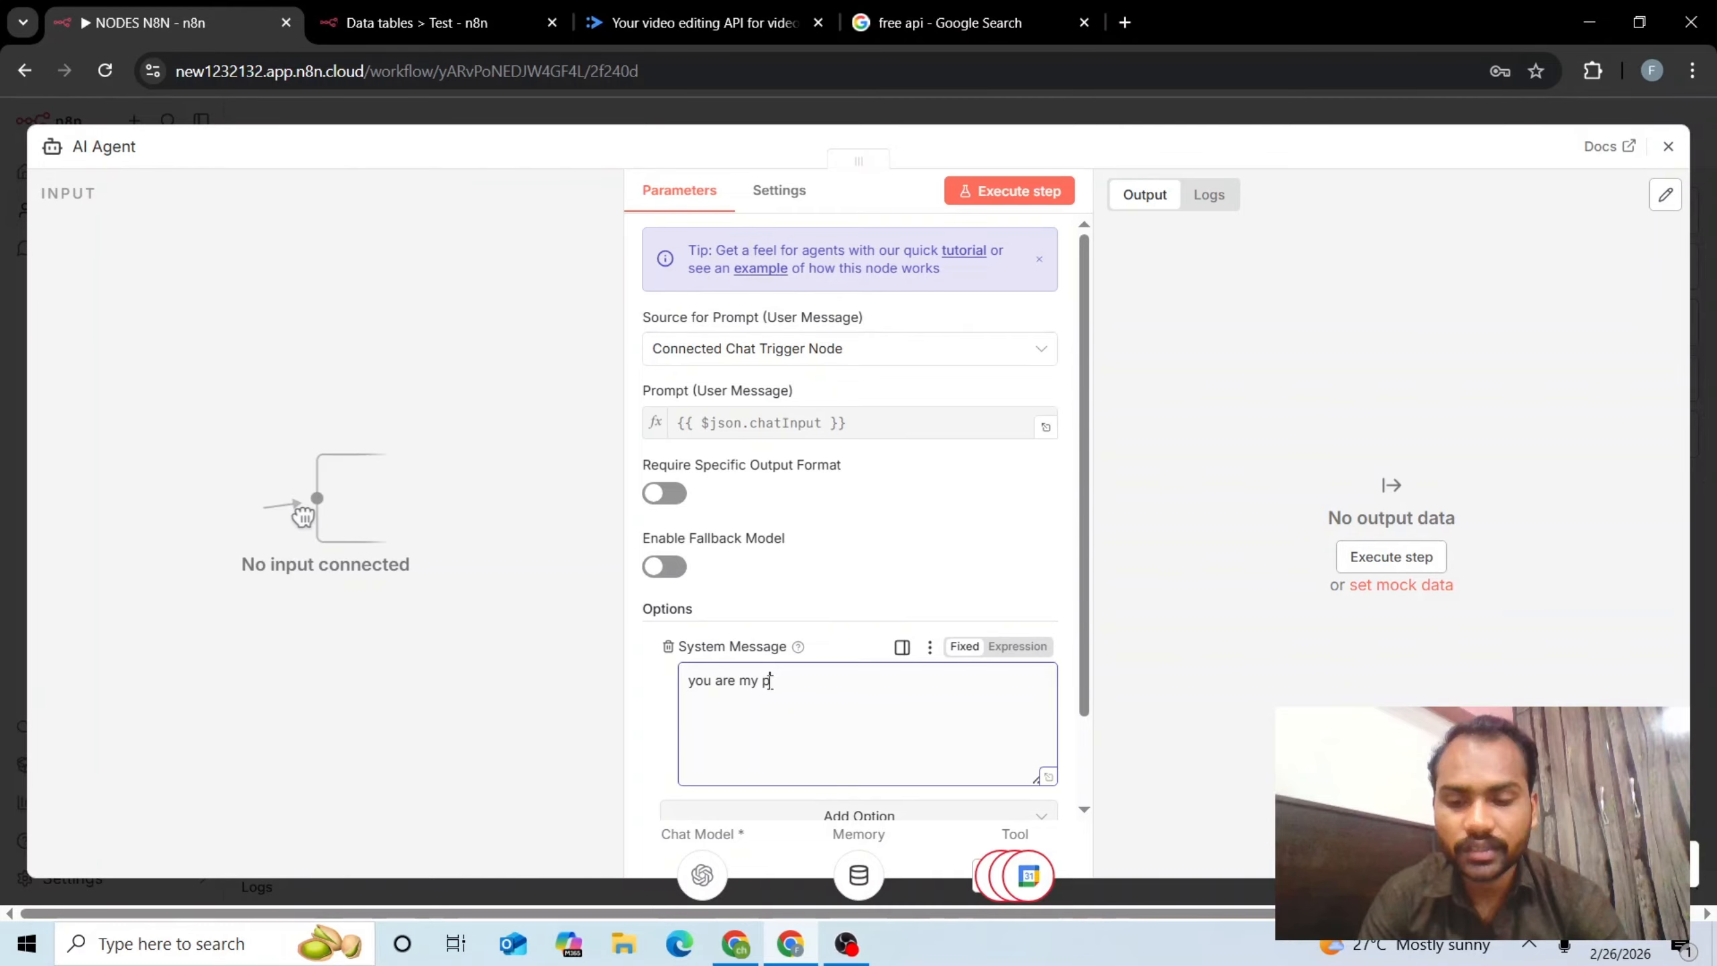
pyautogui.write('ersonal assistant write email to')
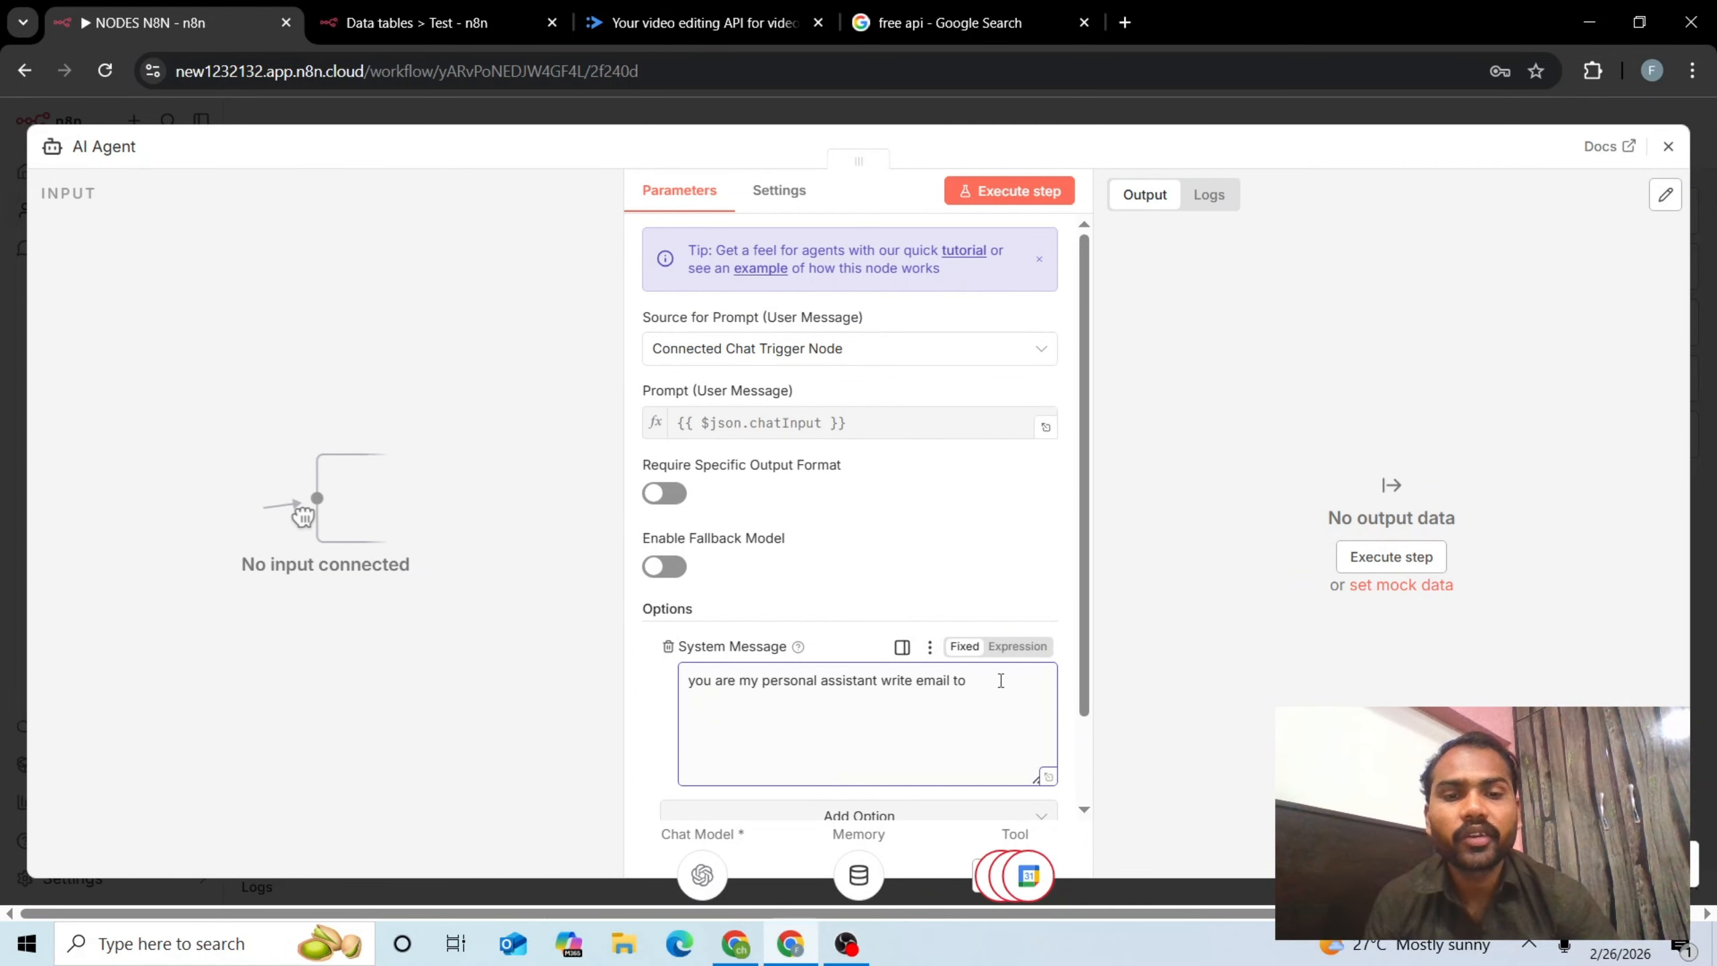
pyautogui.moveTo(1000, 680); pyautogui.dragTo(666, 684)
pyautogui.click(1006, 697)
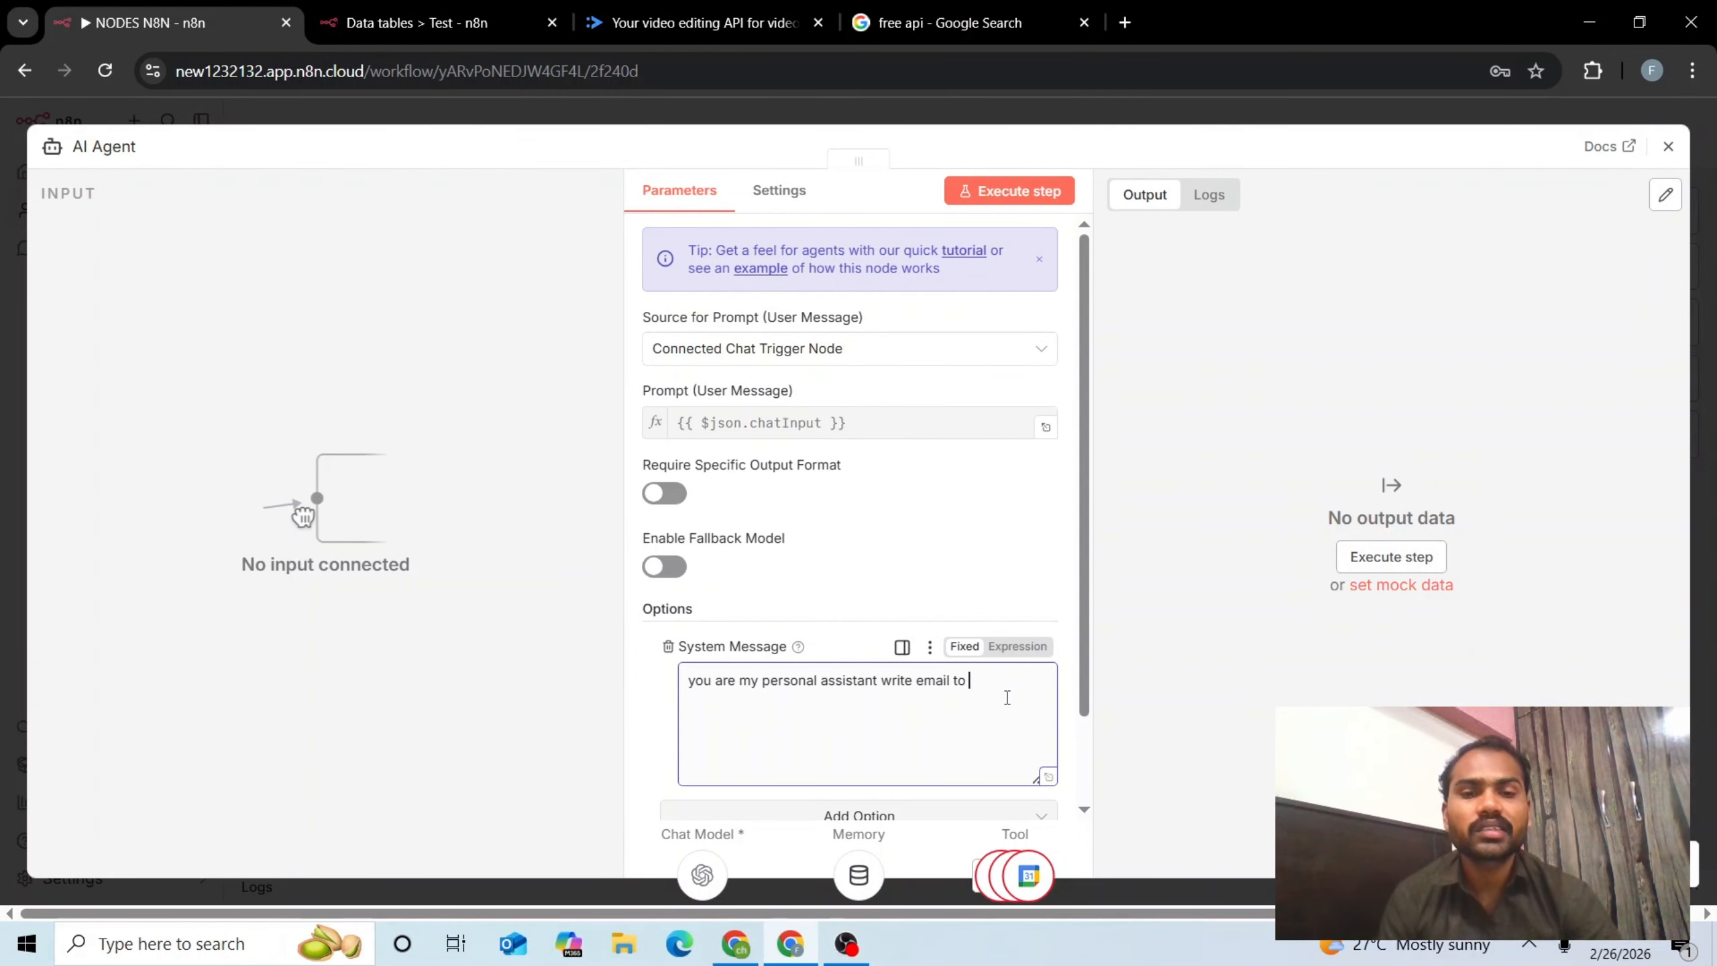
pyautogui.click(881, 681)
pyautogui.write('and')
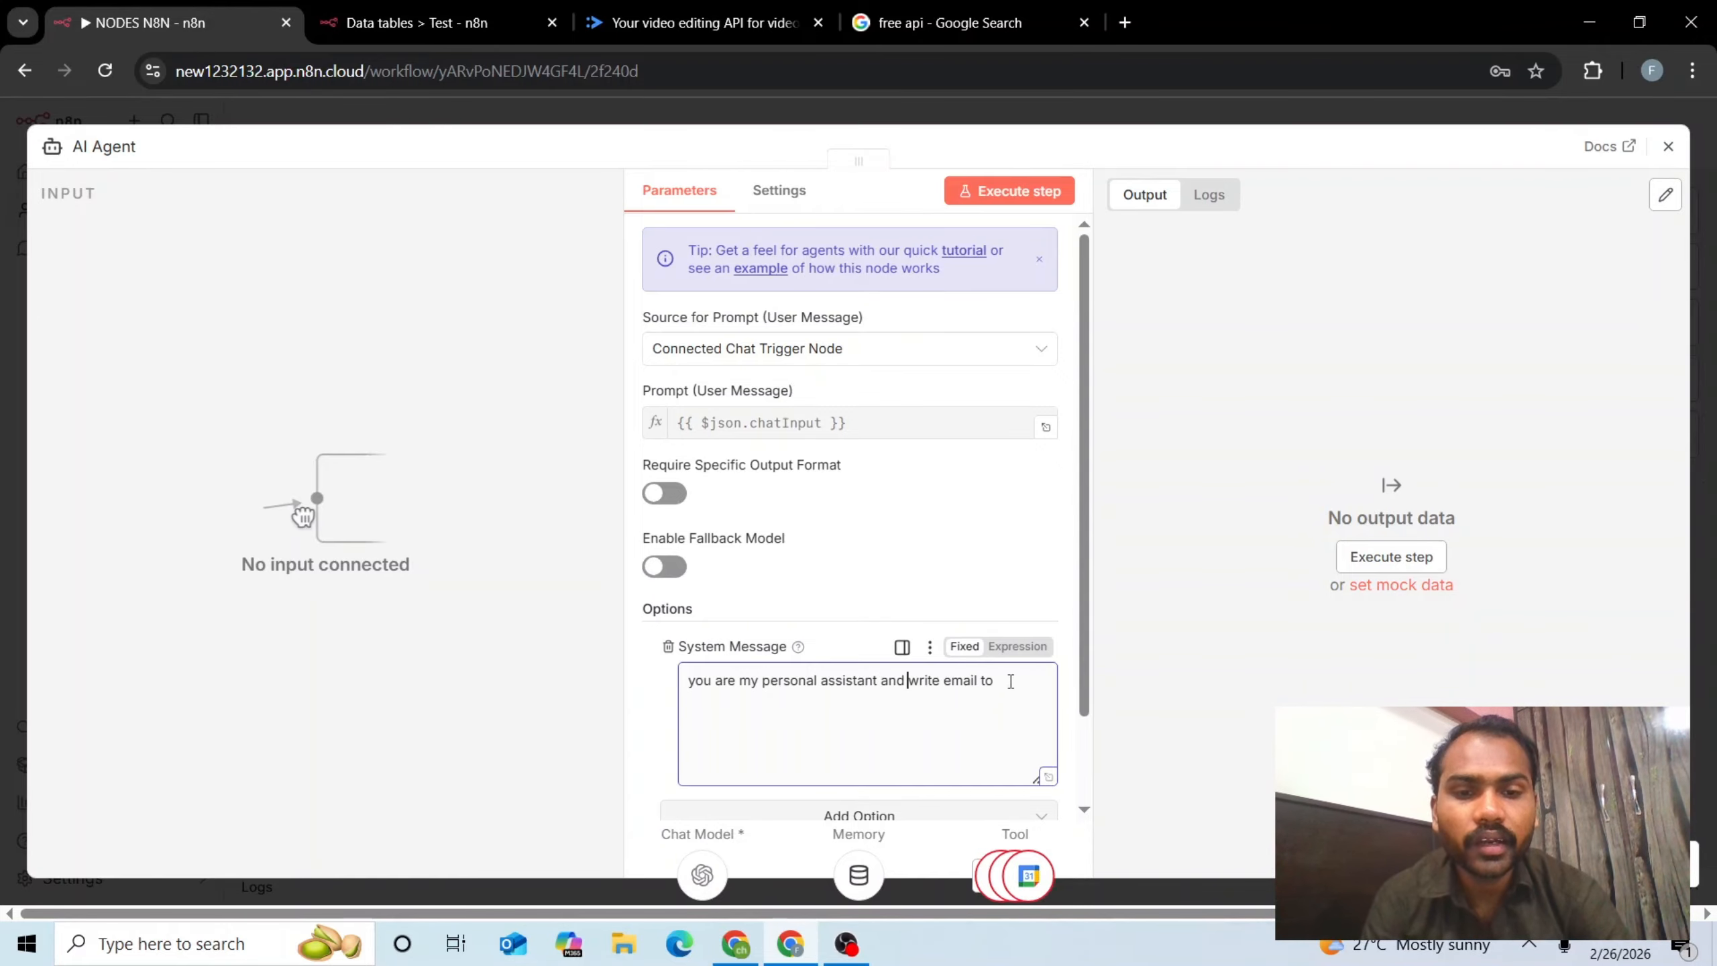
pyautogui.click(979, 679)
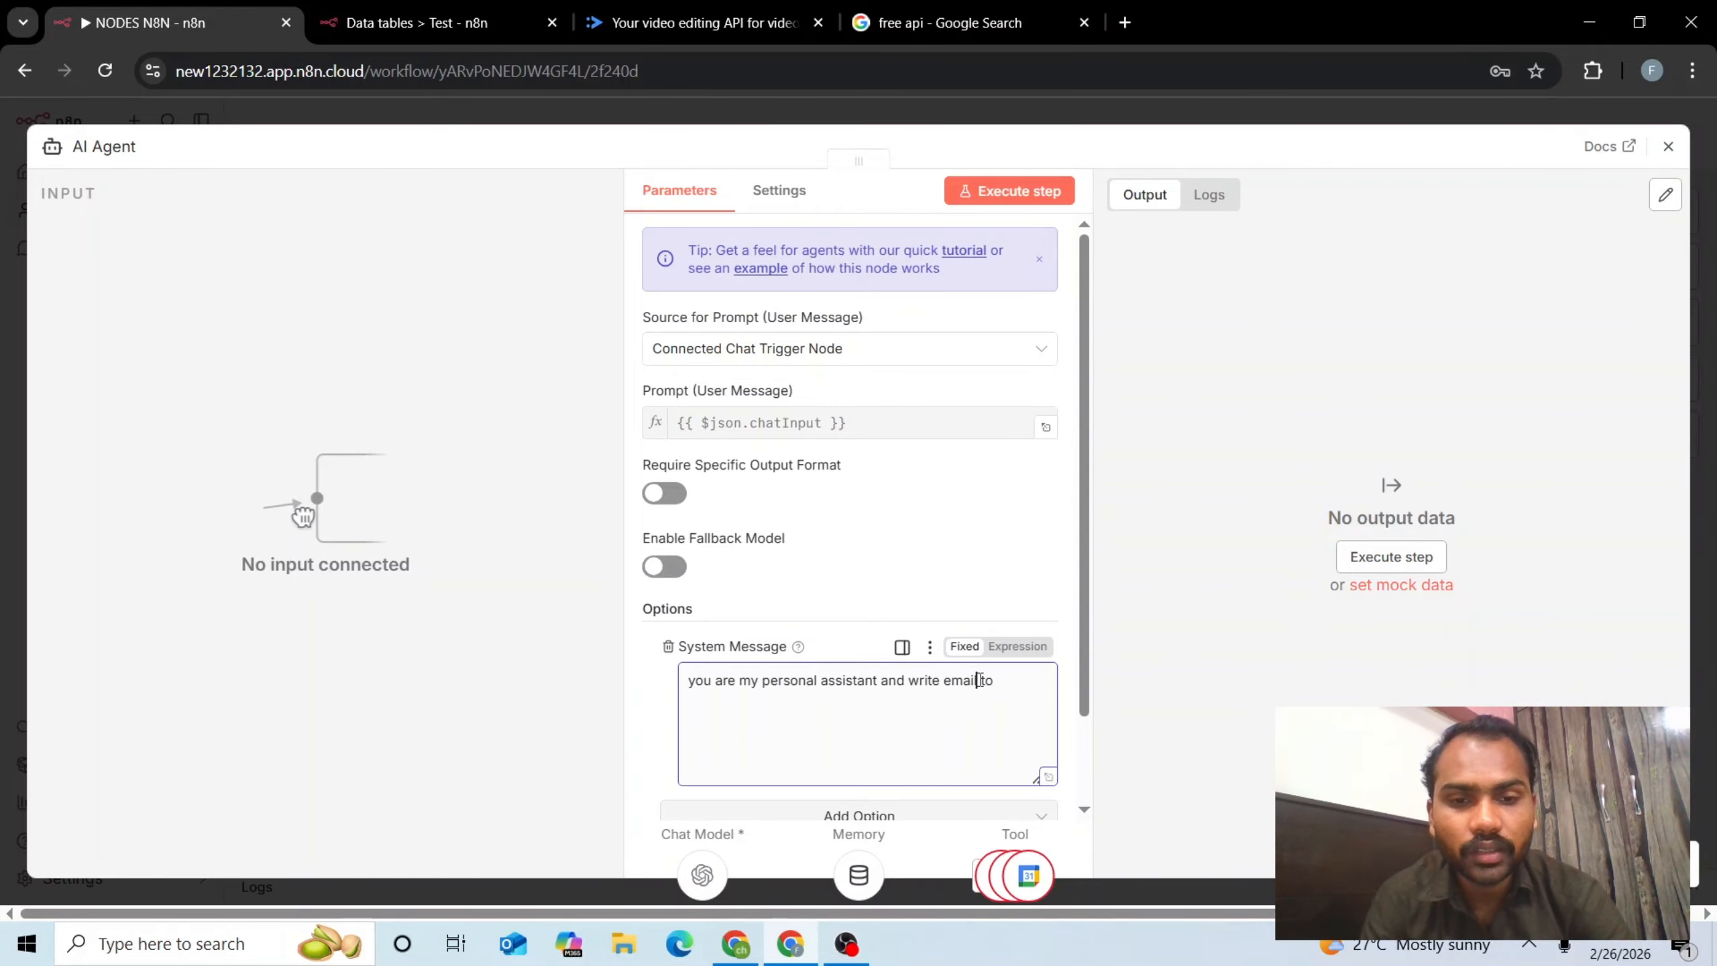
pyautogui.write('s')
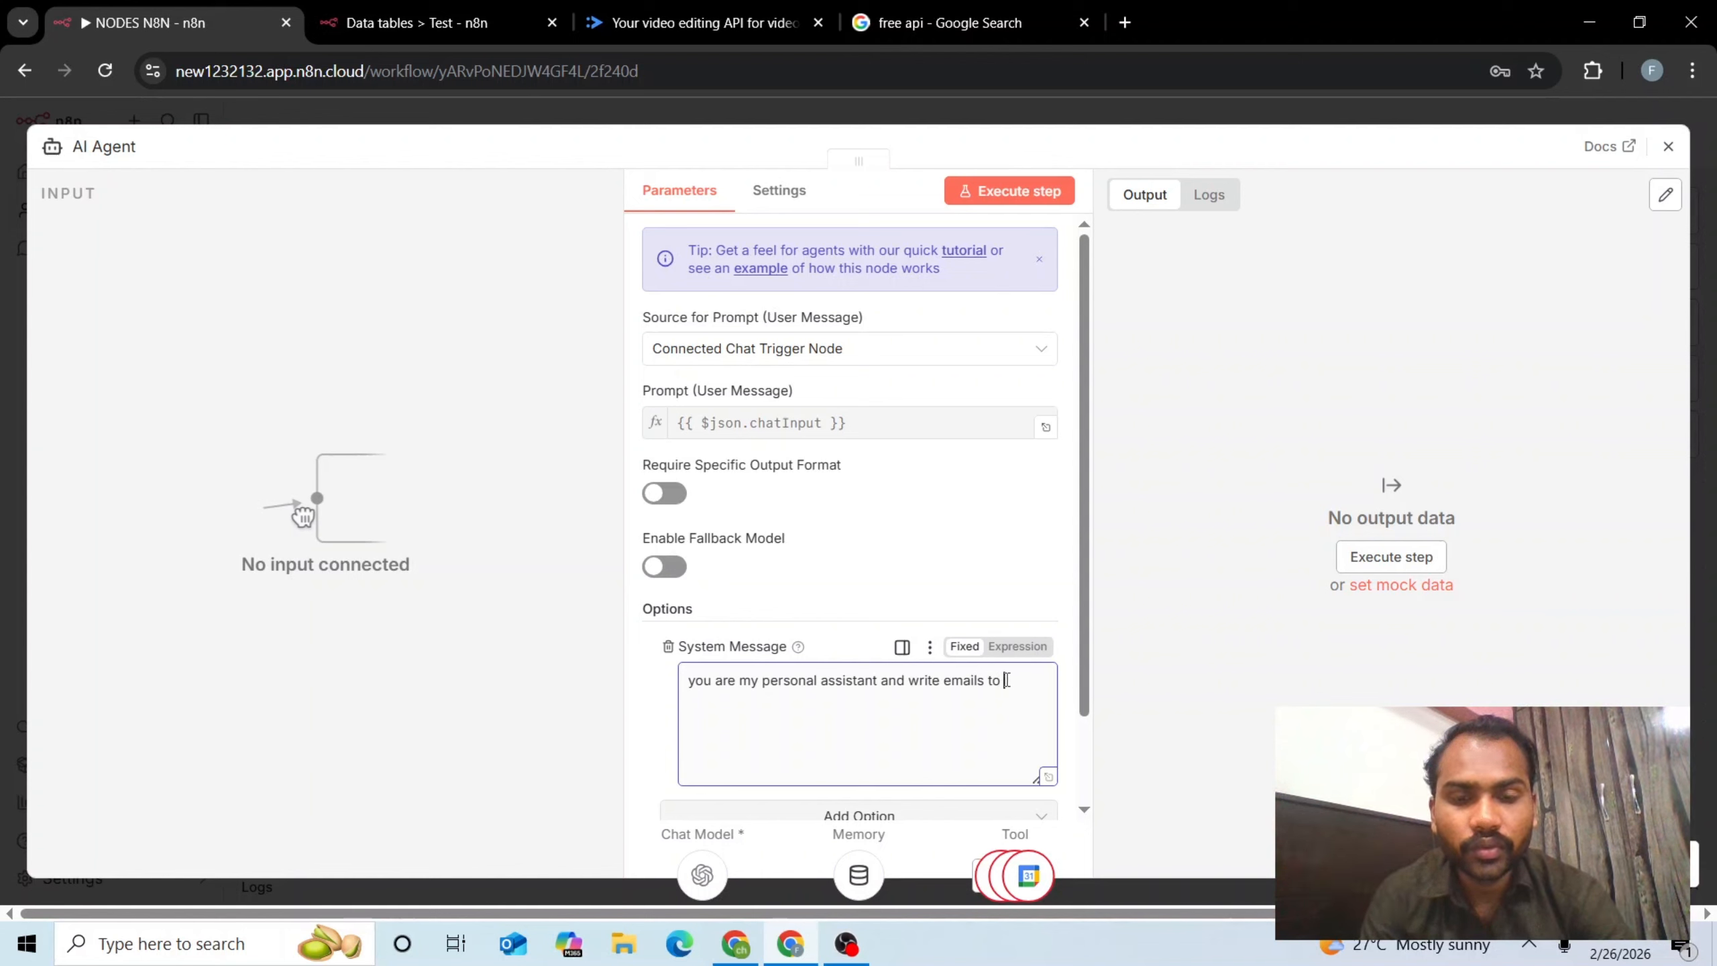
pyautogui.click(1007, 680)
pyautogui.write('my real ')
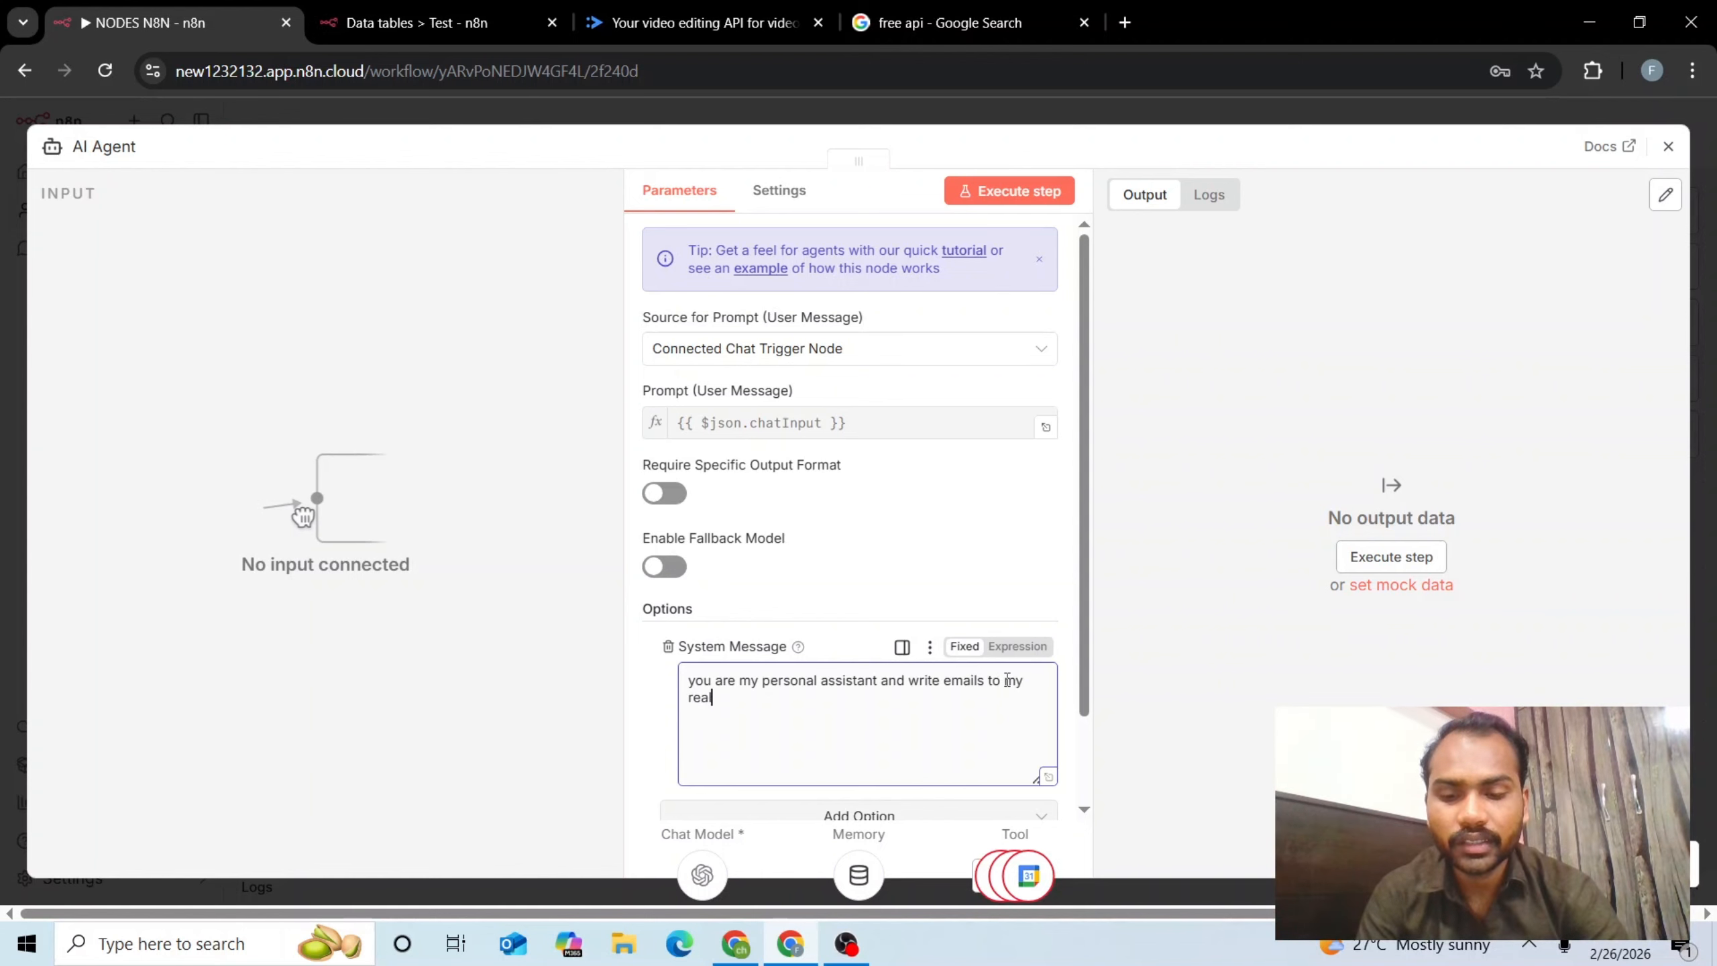
pyautogui.write('estate clients')
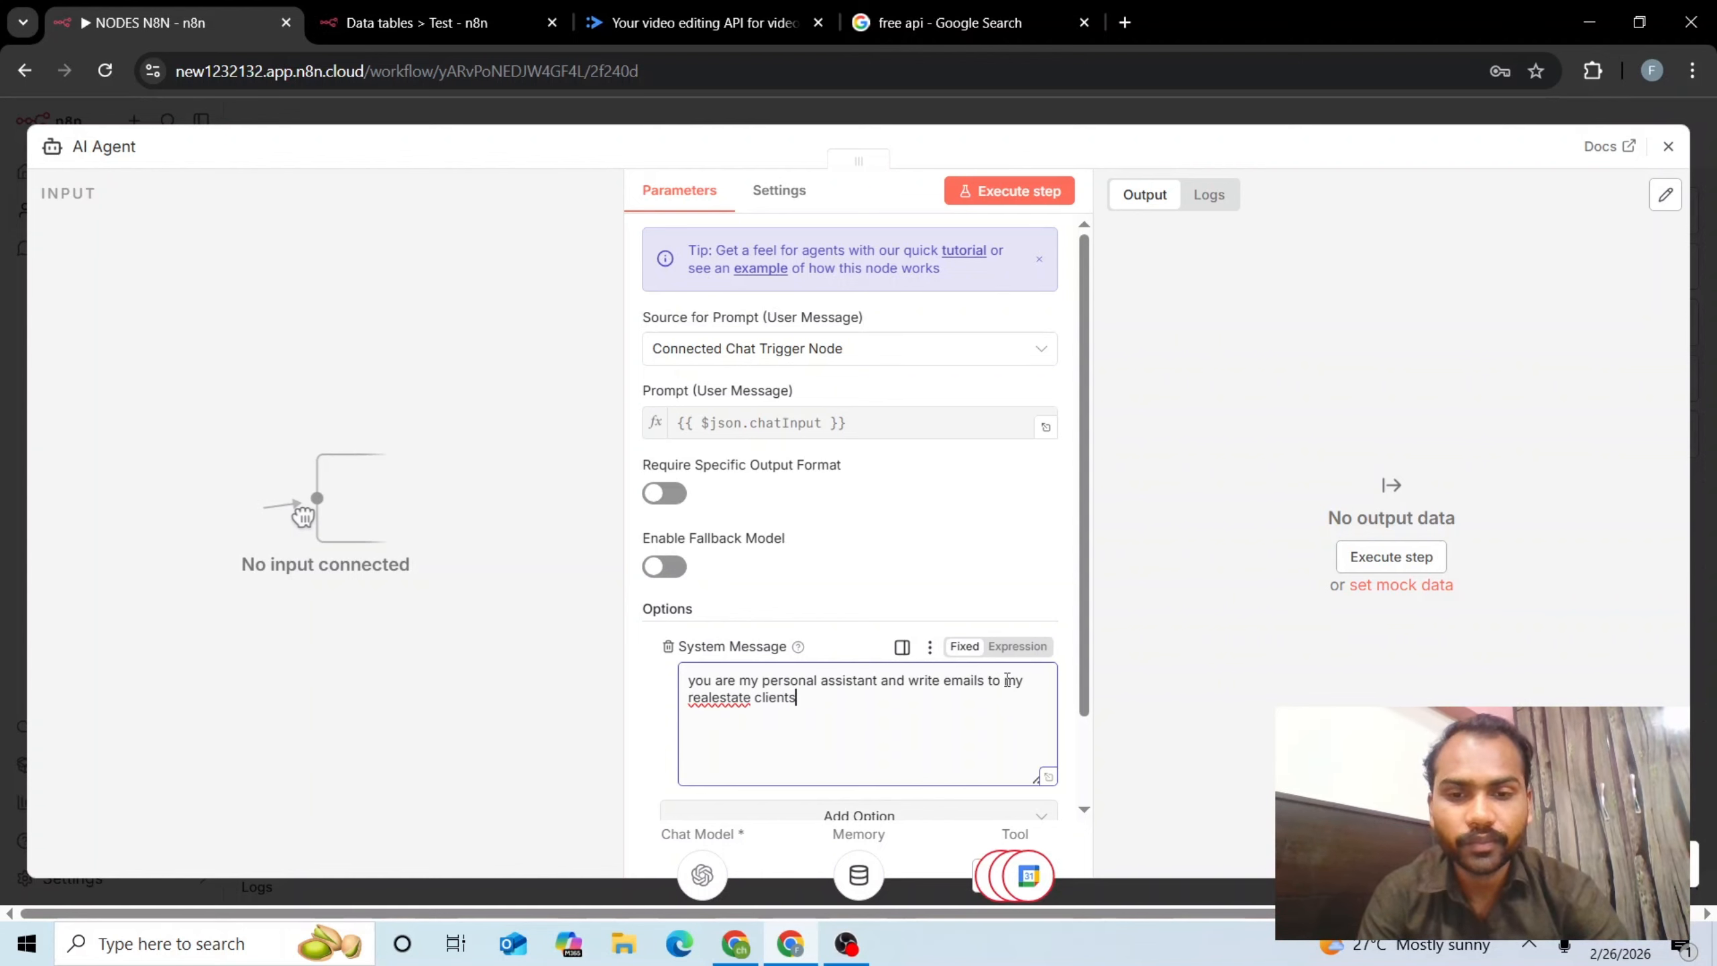
pyautogui.write('.')
pyautogui.click(714, 697)
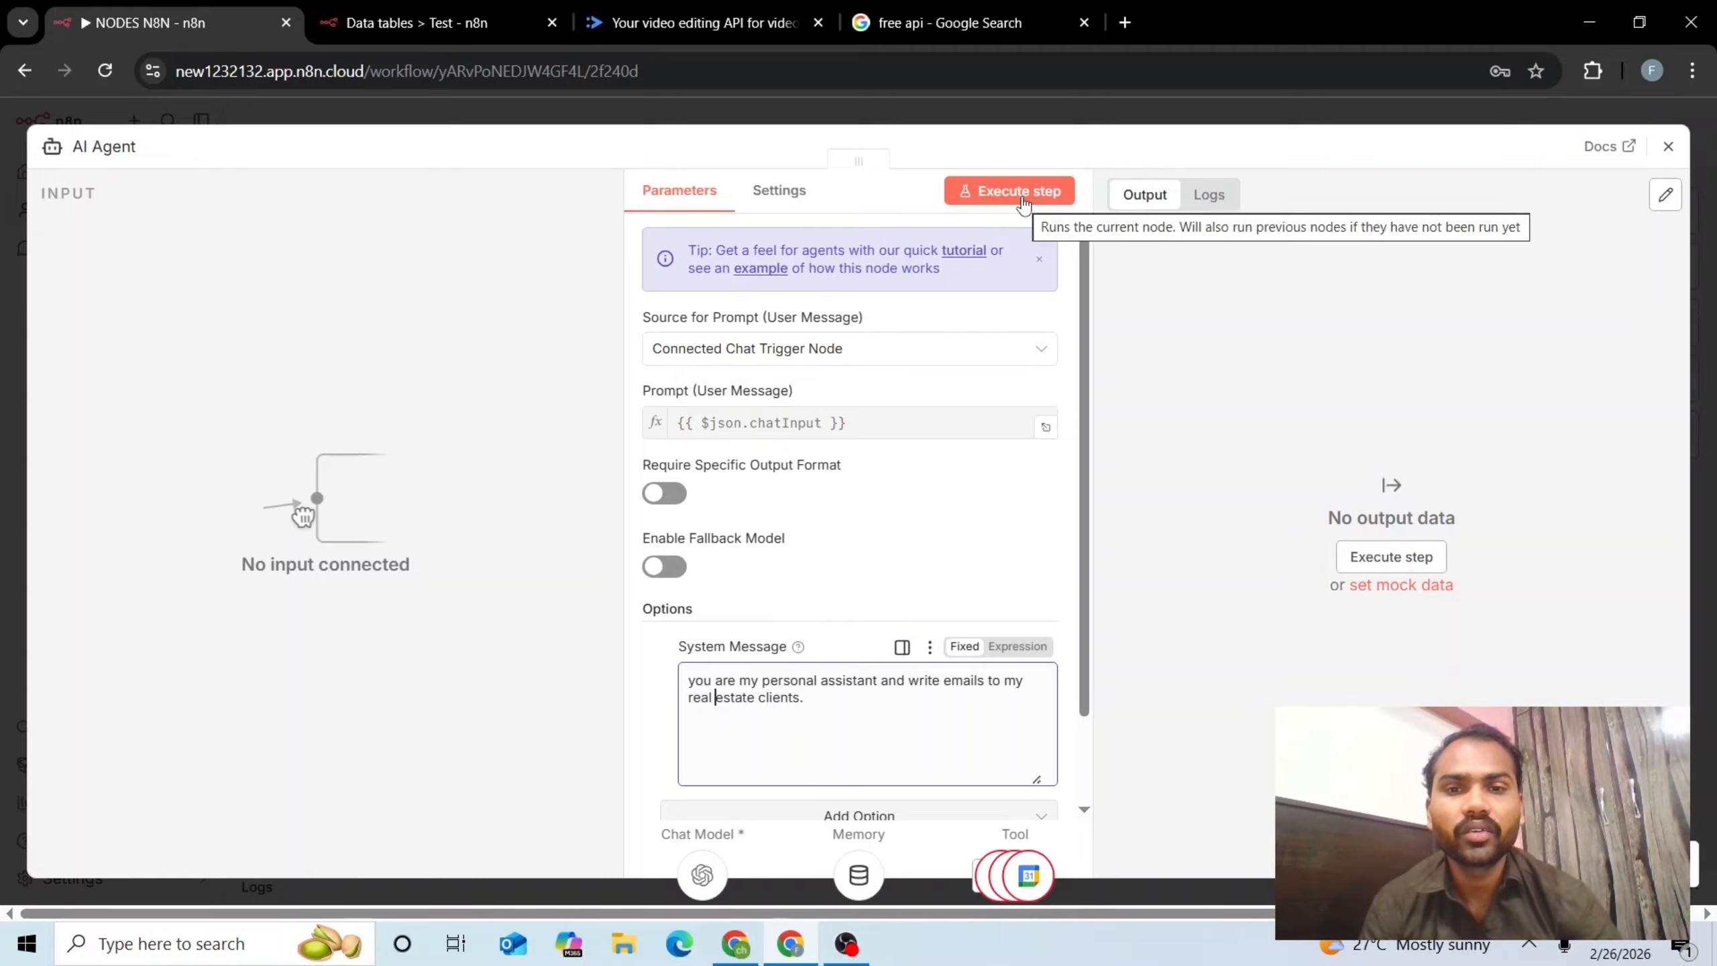
pyautogui.click(1022, 197)
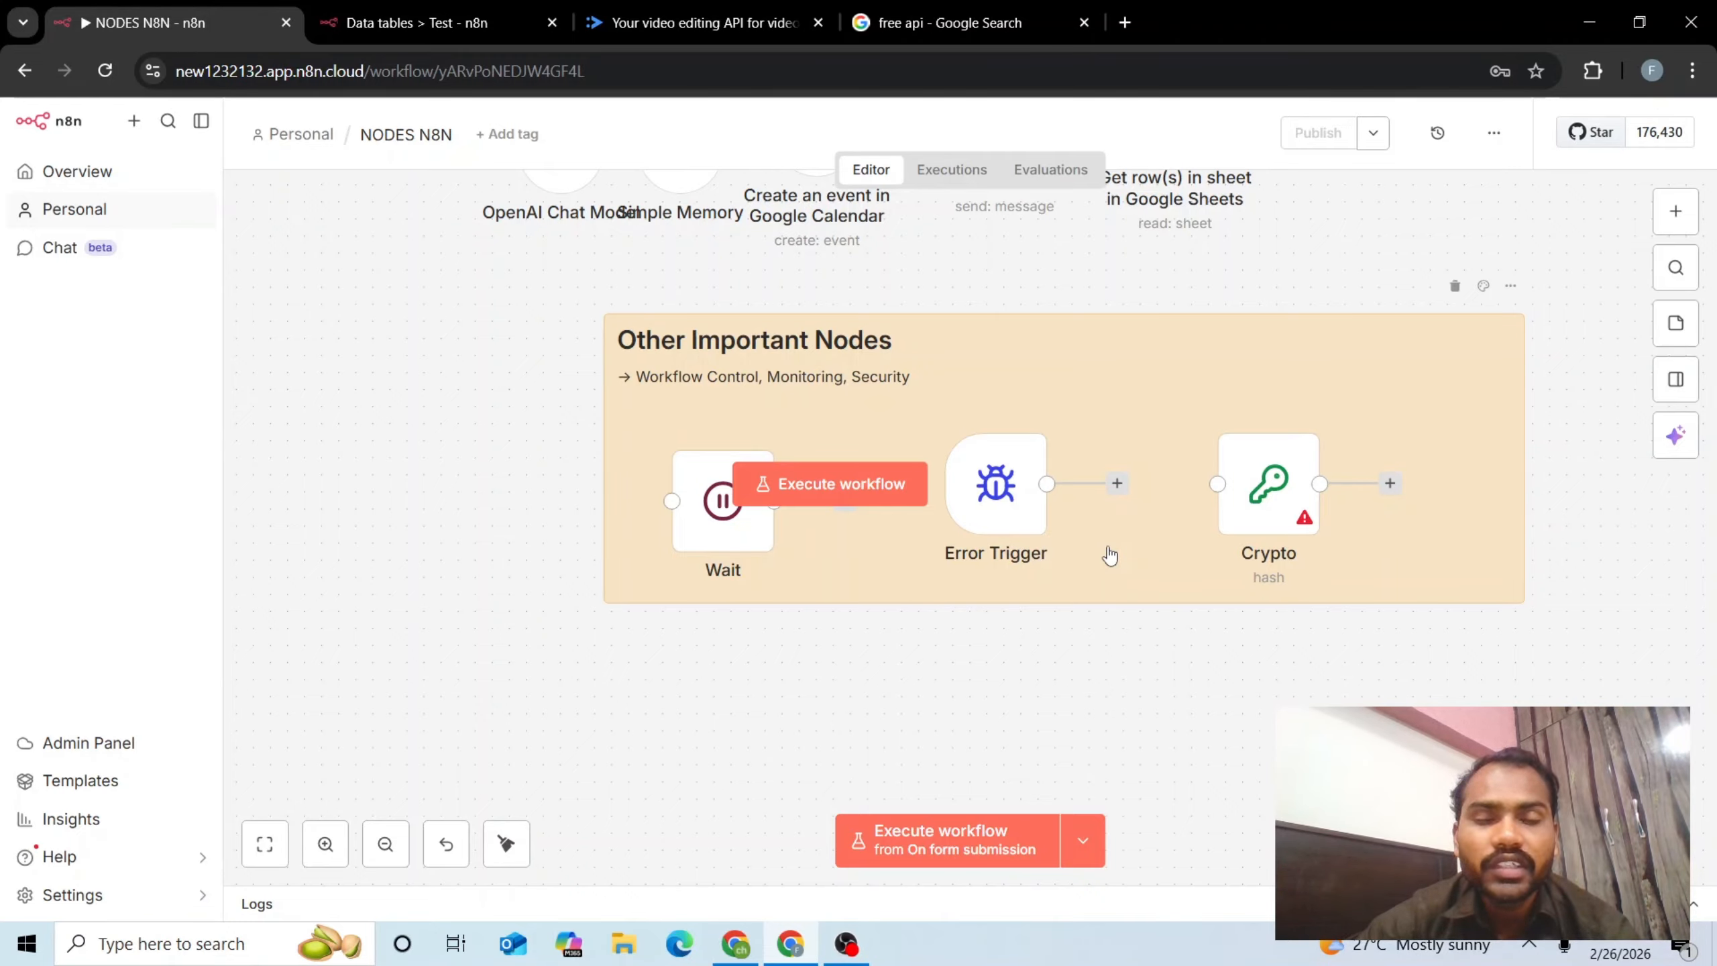
# Open the Wait node under Other Important Nodes, review its resume condition, wait amount and unit, and close it
pyautogui.click(702, 546)
pyautogui.doubleClick(702, 547)
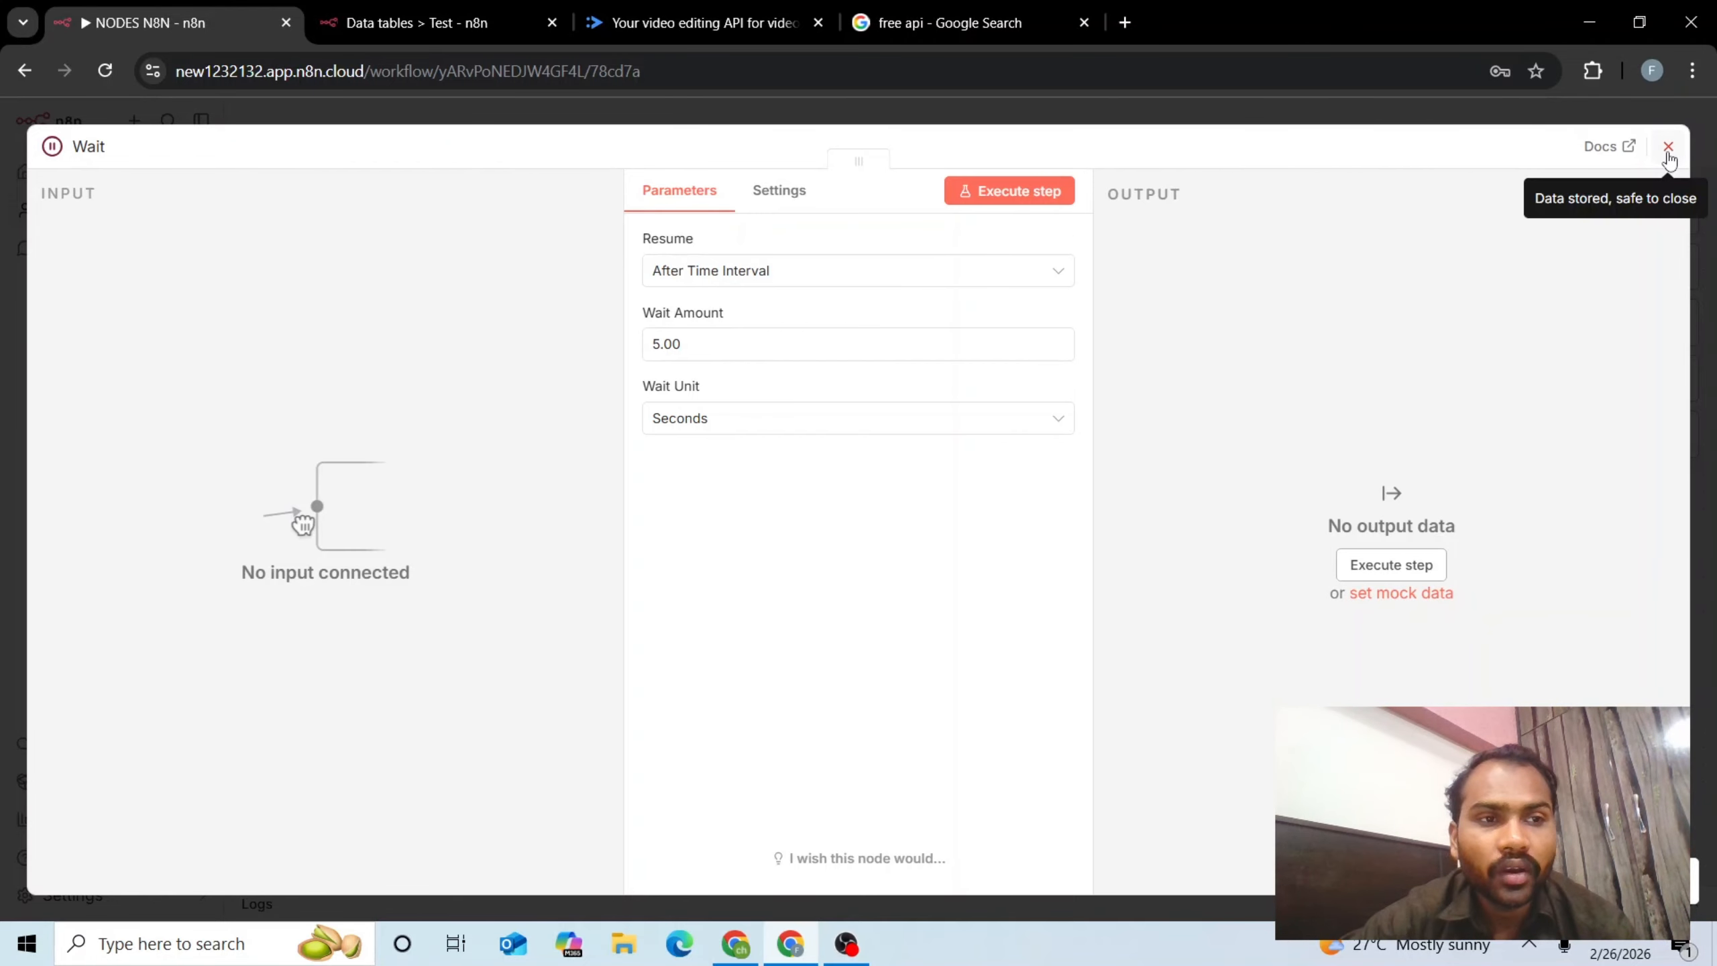
pyautogui.press('Escape')
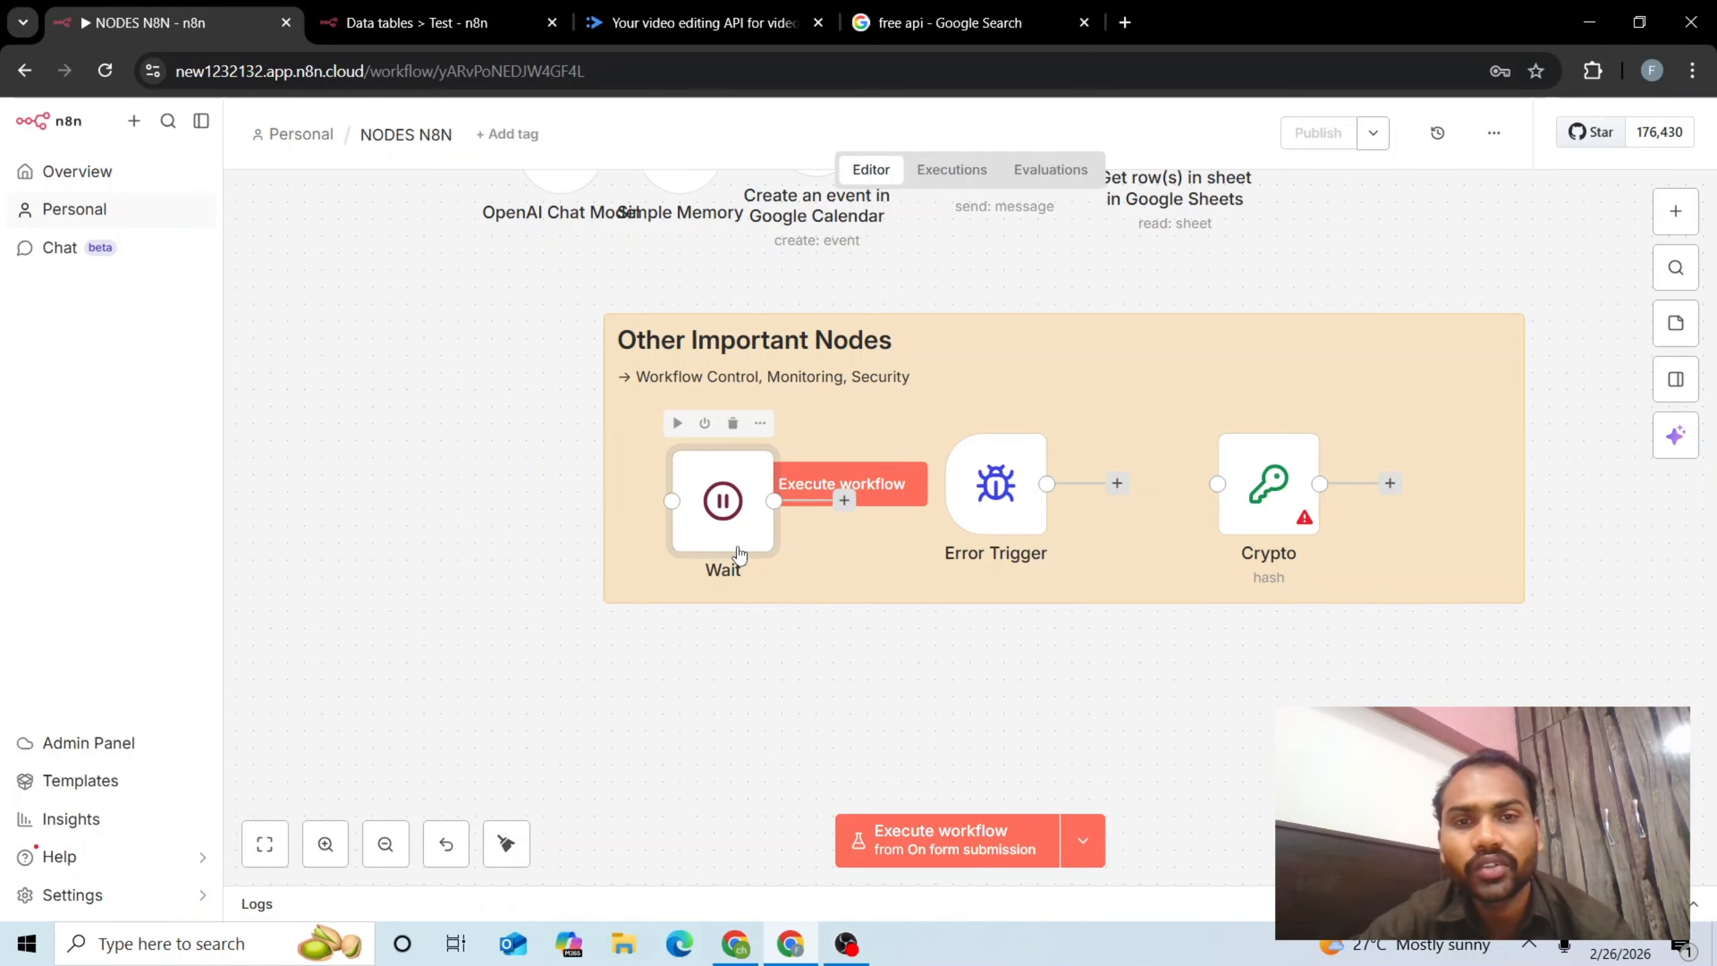
# Open the Error Trigger node, read when it triggers, and close it
pyautogui.doubleClick(1009, 498)
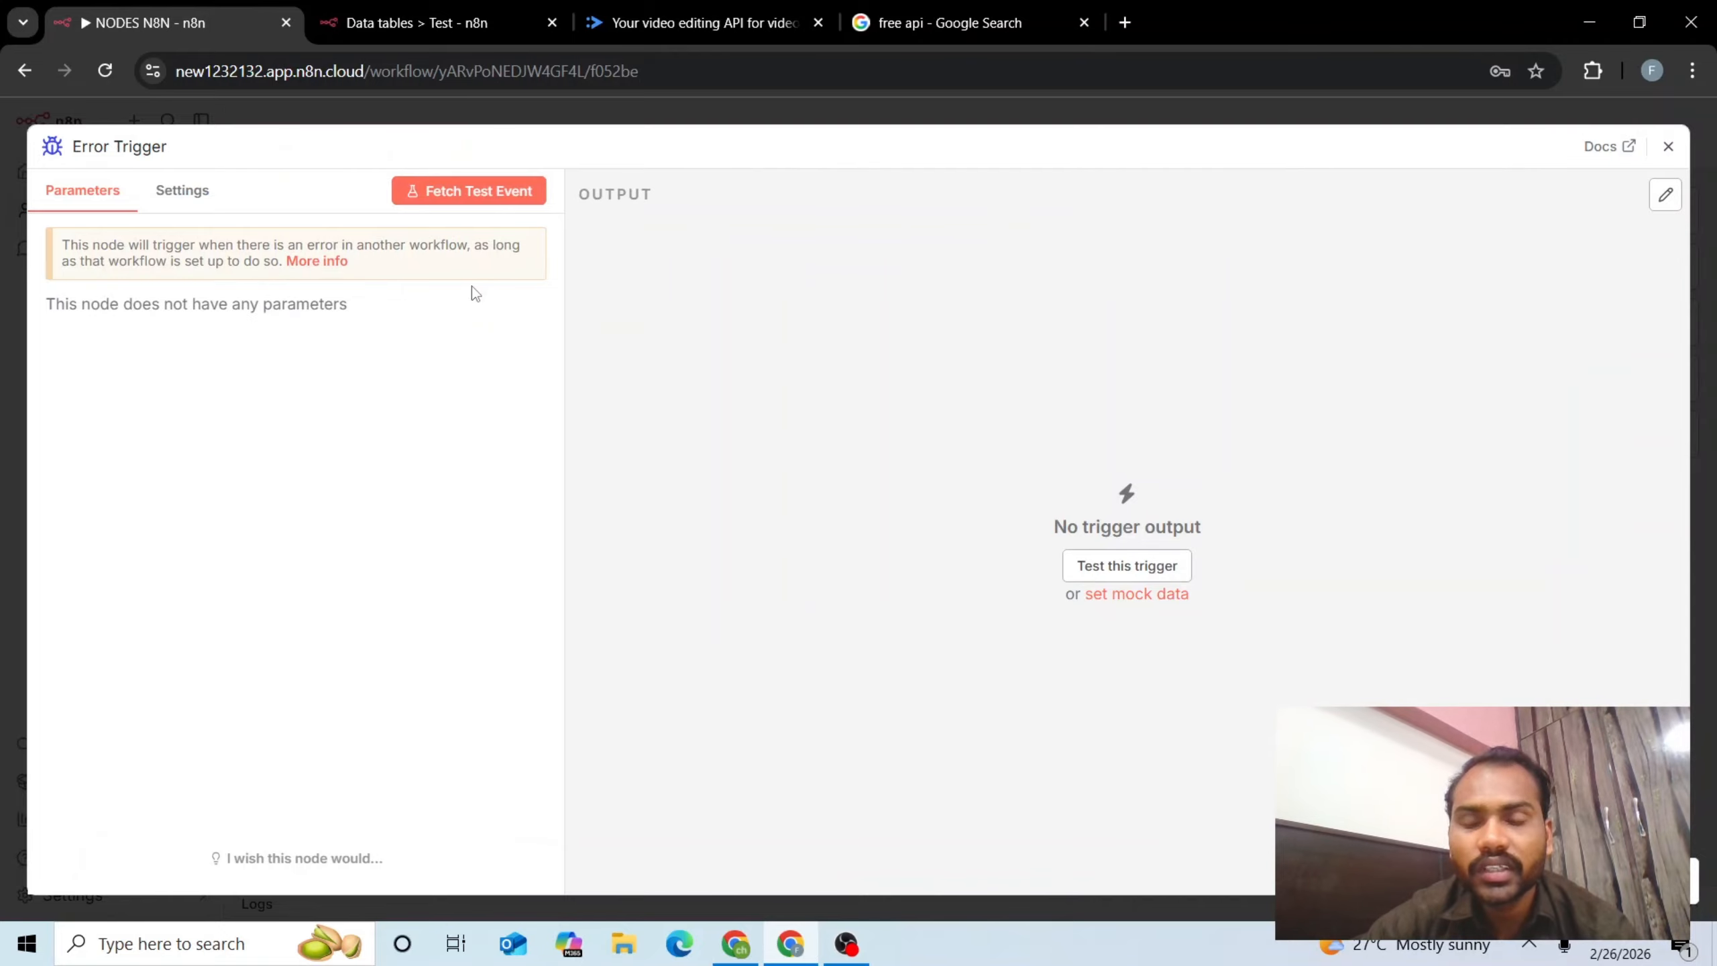
pyautogui.click(1668, 146)
pyautogui.moveTo(1112, 485)
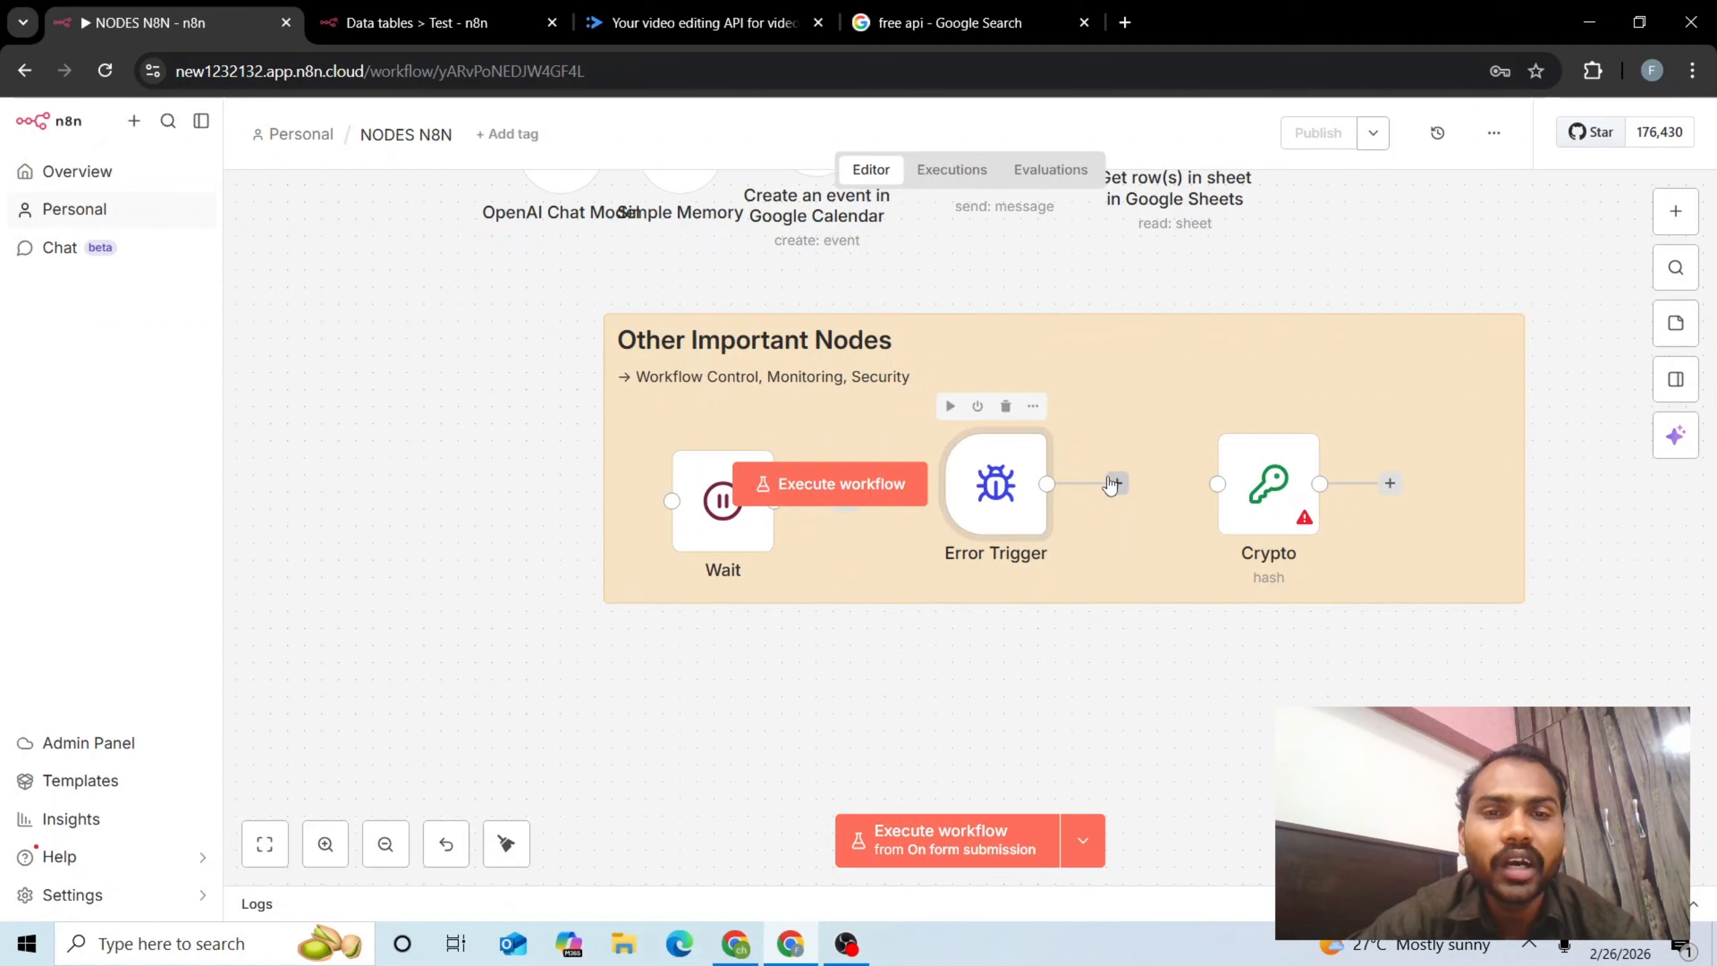
# Open the Crypto node, review the available actions while keeping Hash, and close the node
pyautogui.moveTo(1270, 492)
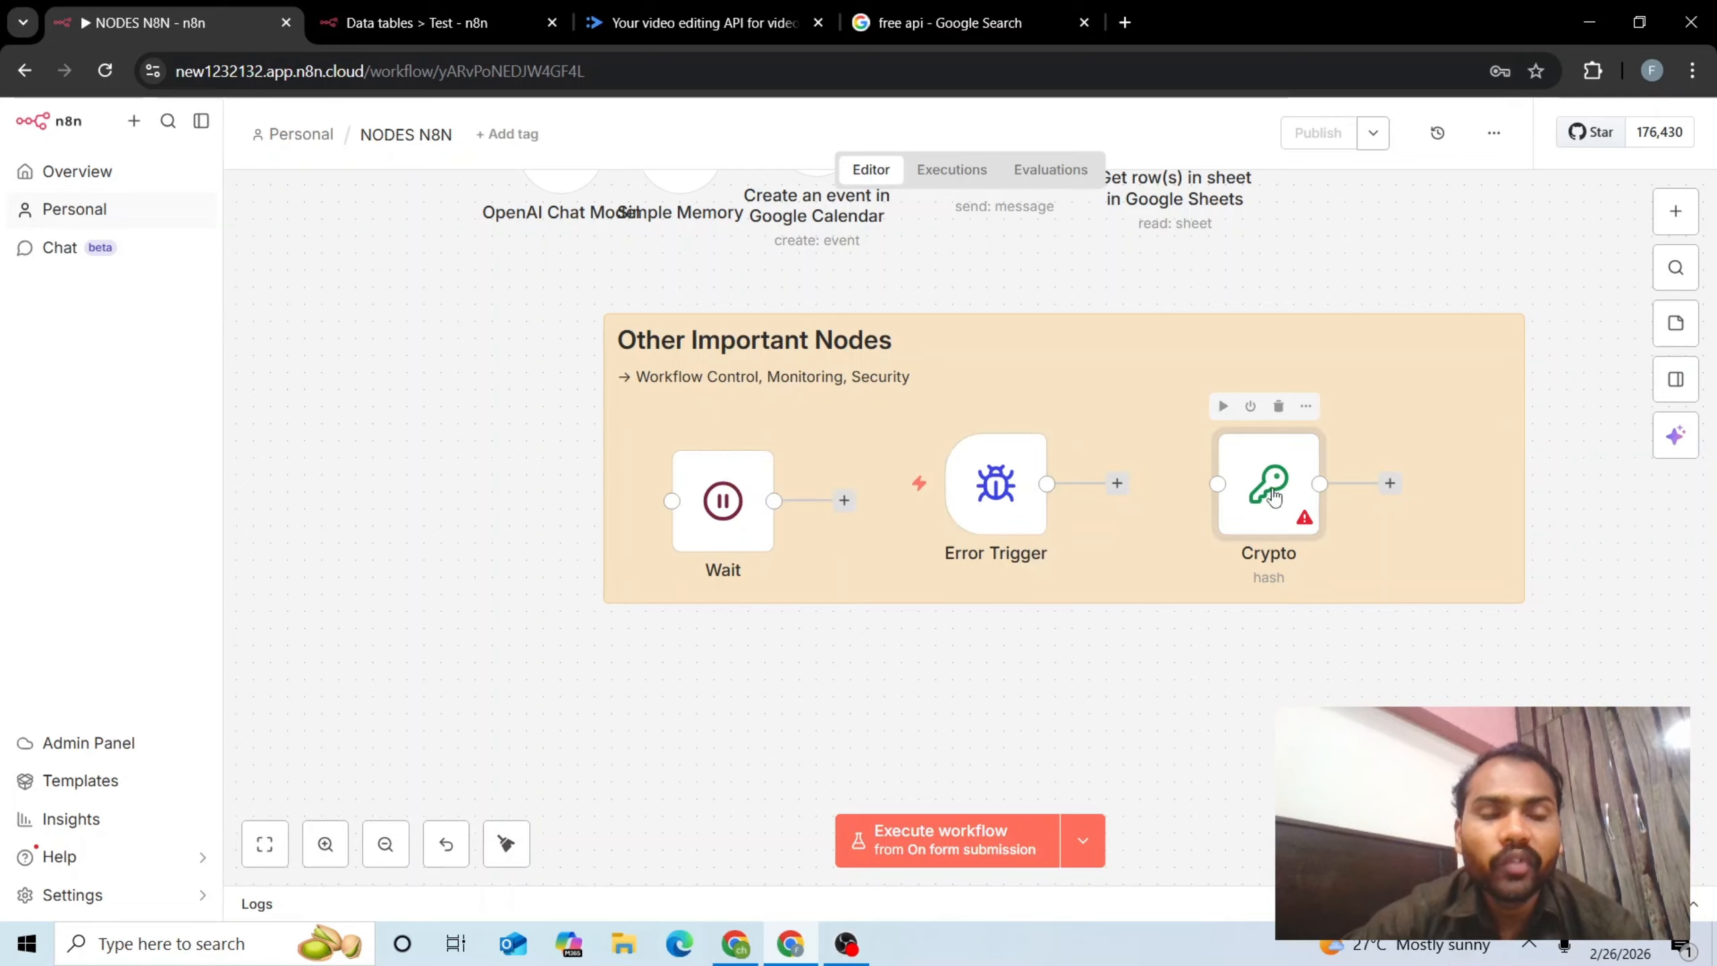
pyautogui.doubleClick(1274, 496)
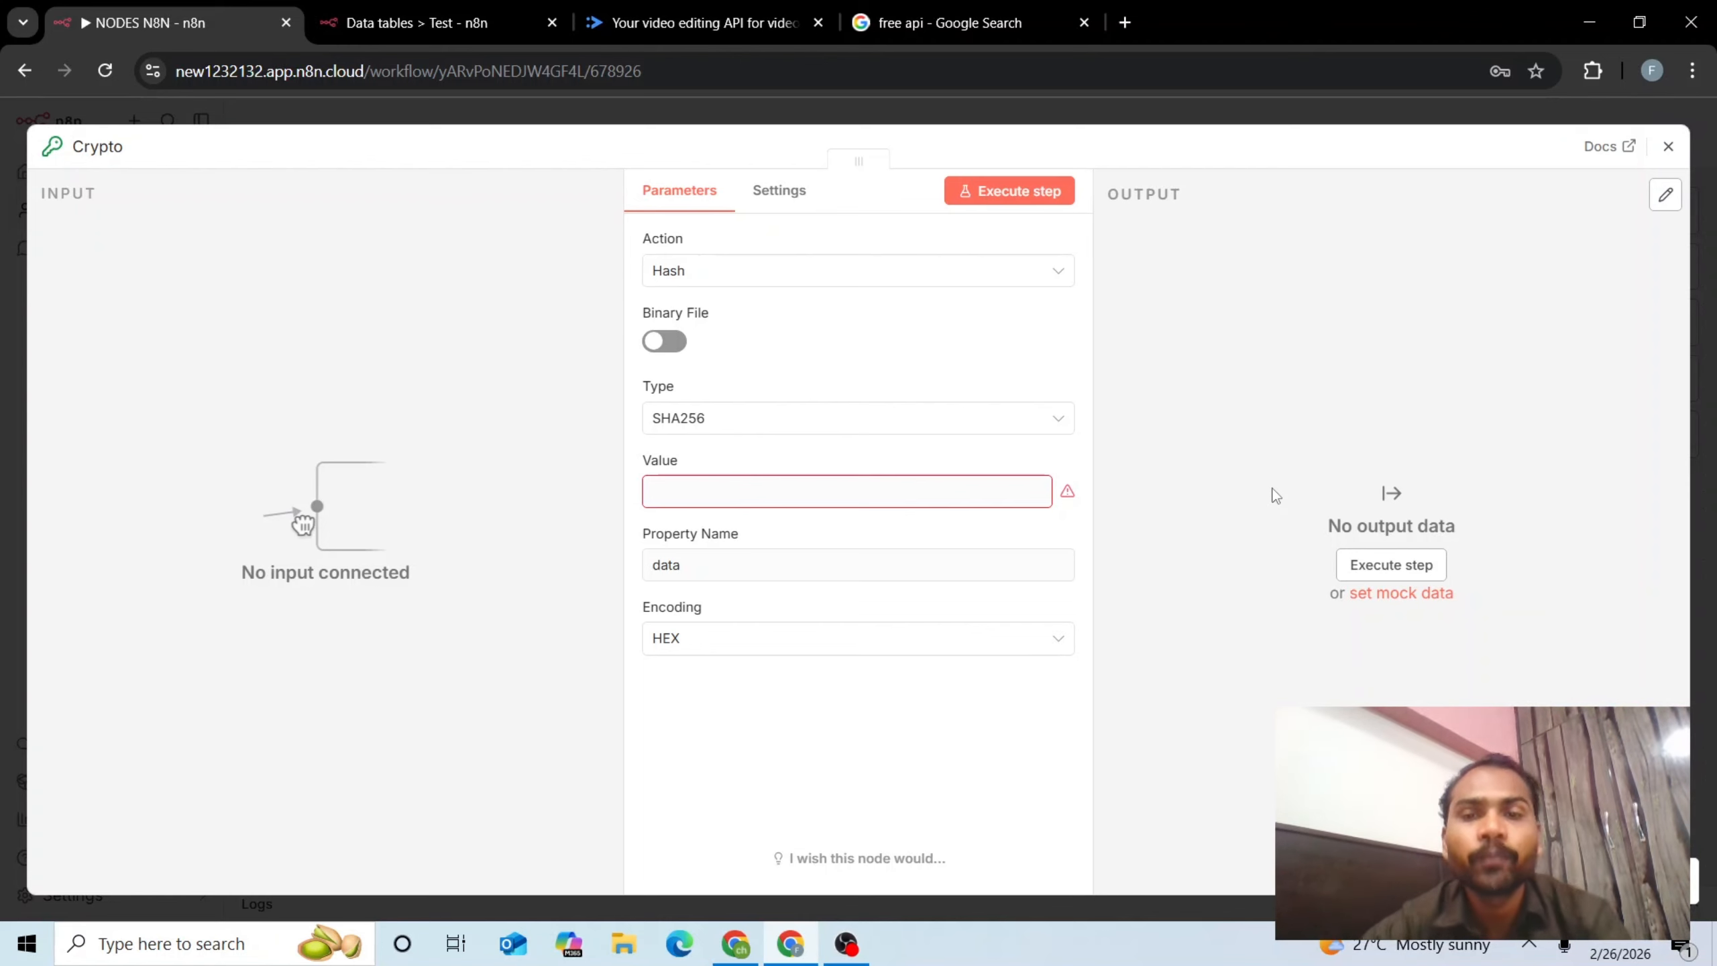
pyautogui.click(932, 283)
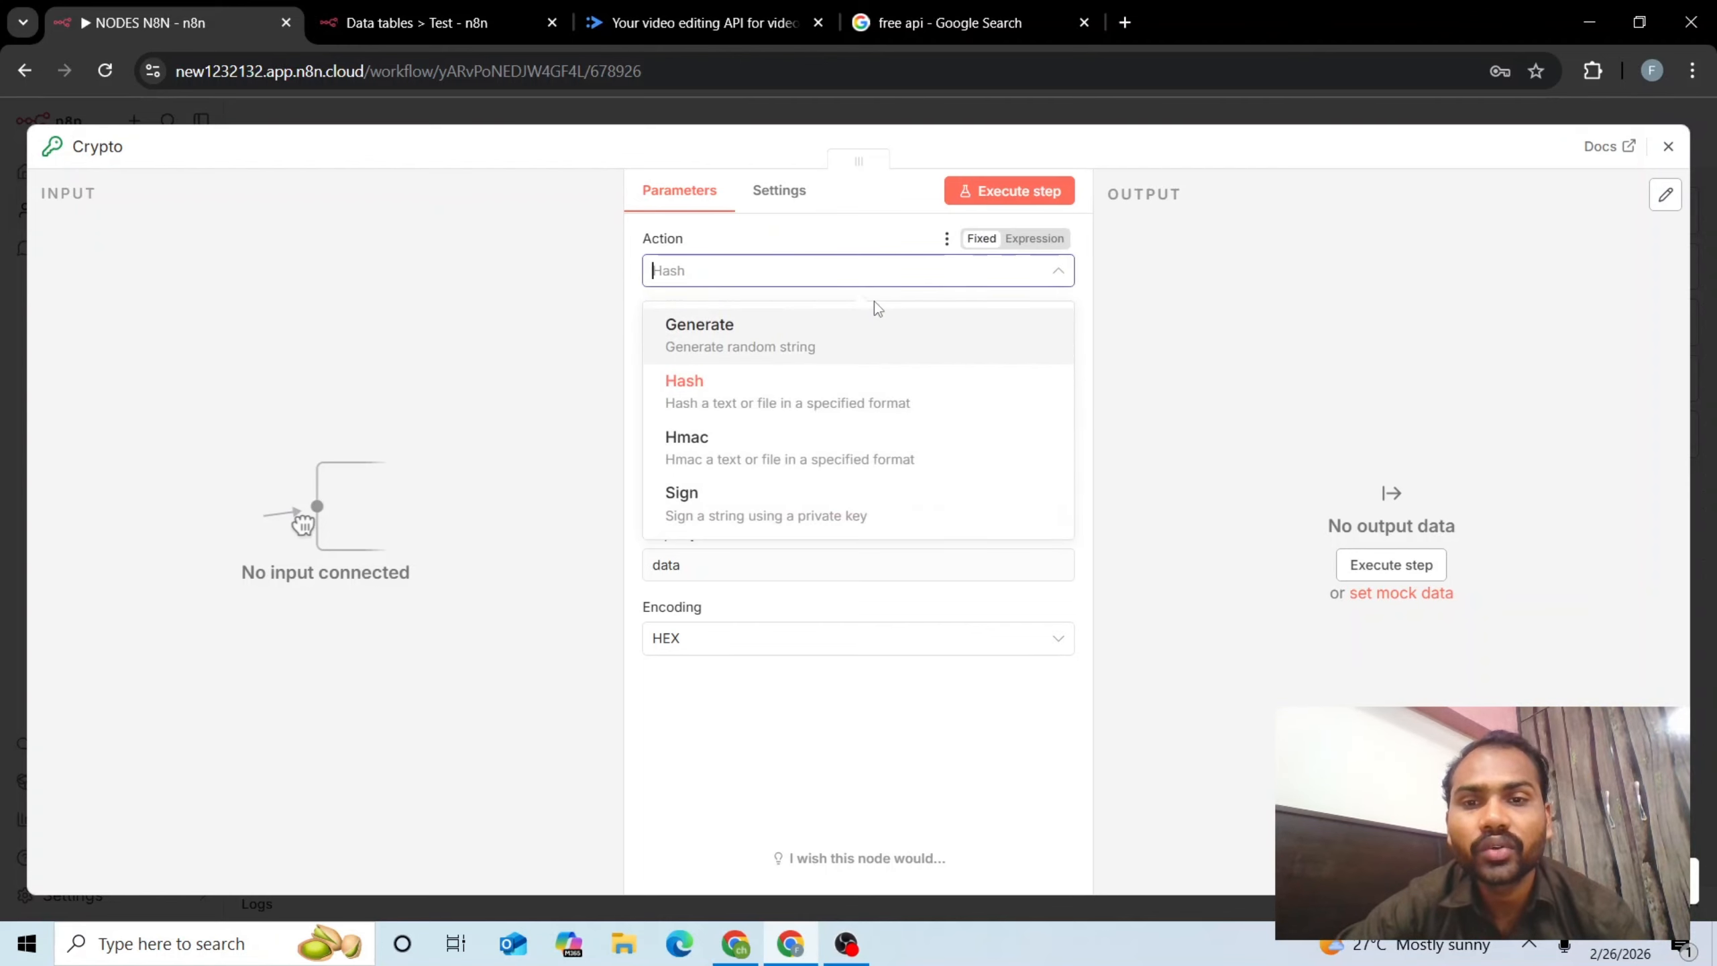
pyautogui.click(1249, 422)
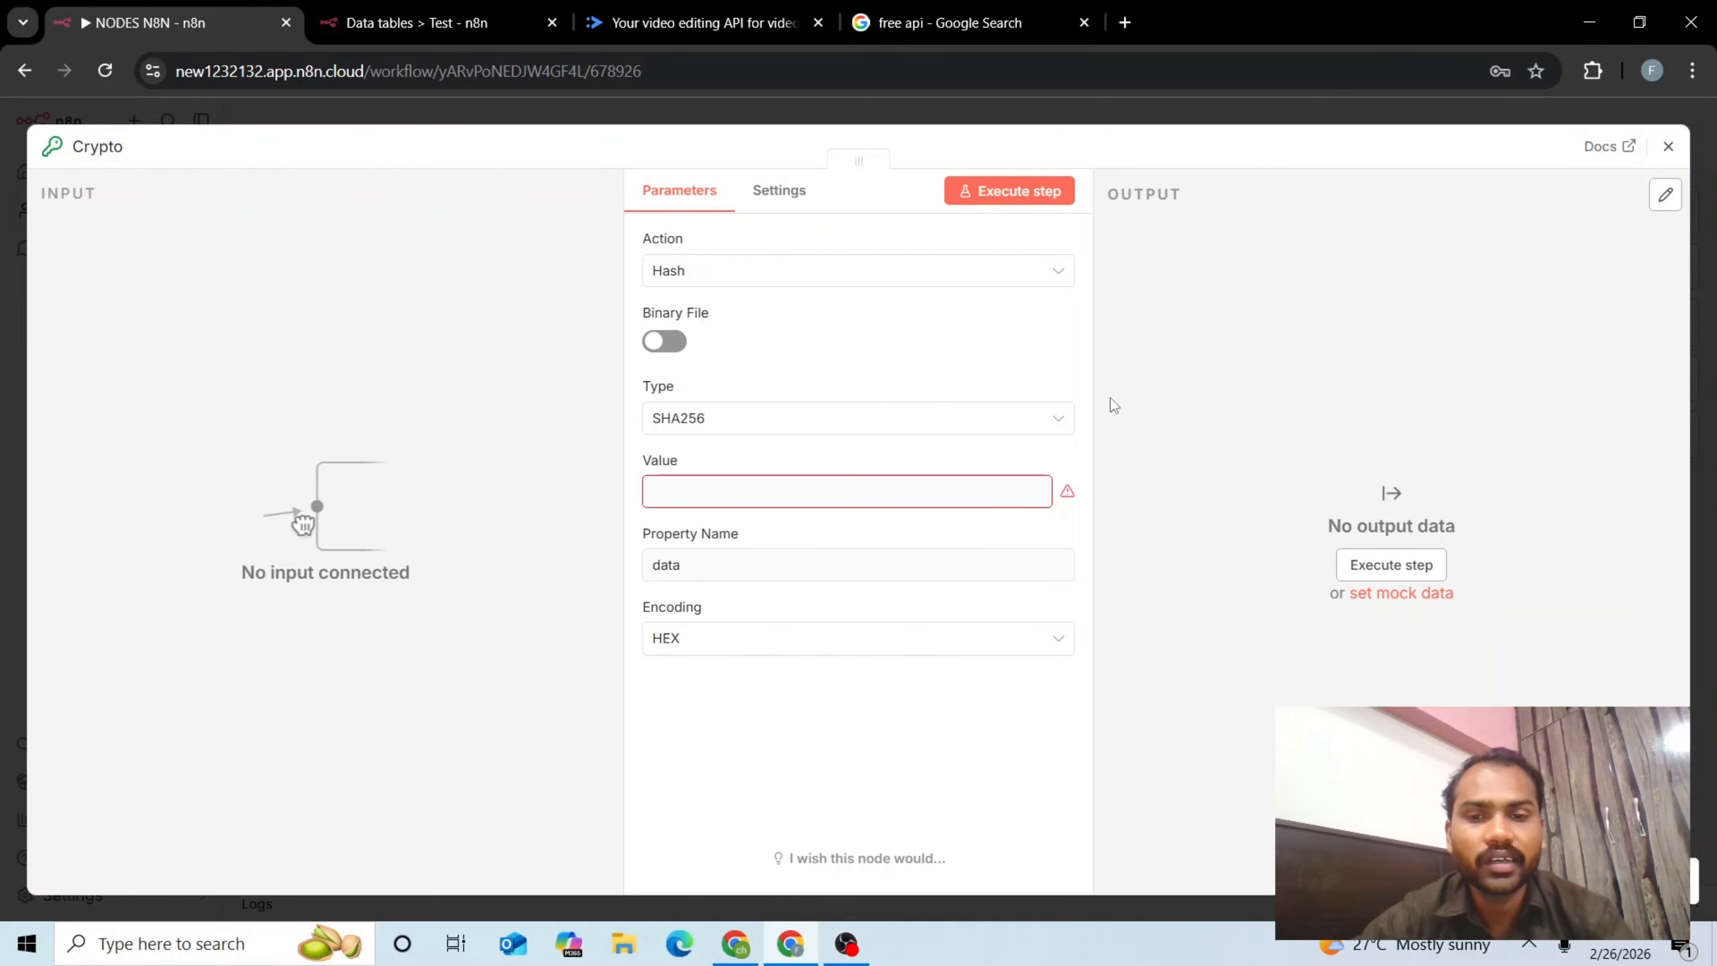
pyautogui.press('Escape')
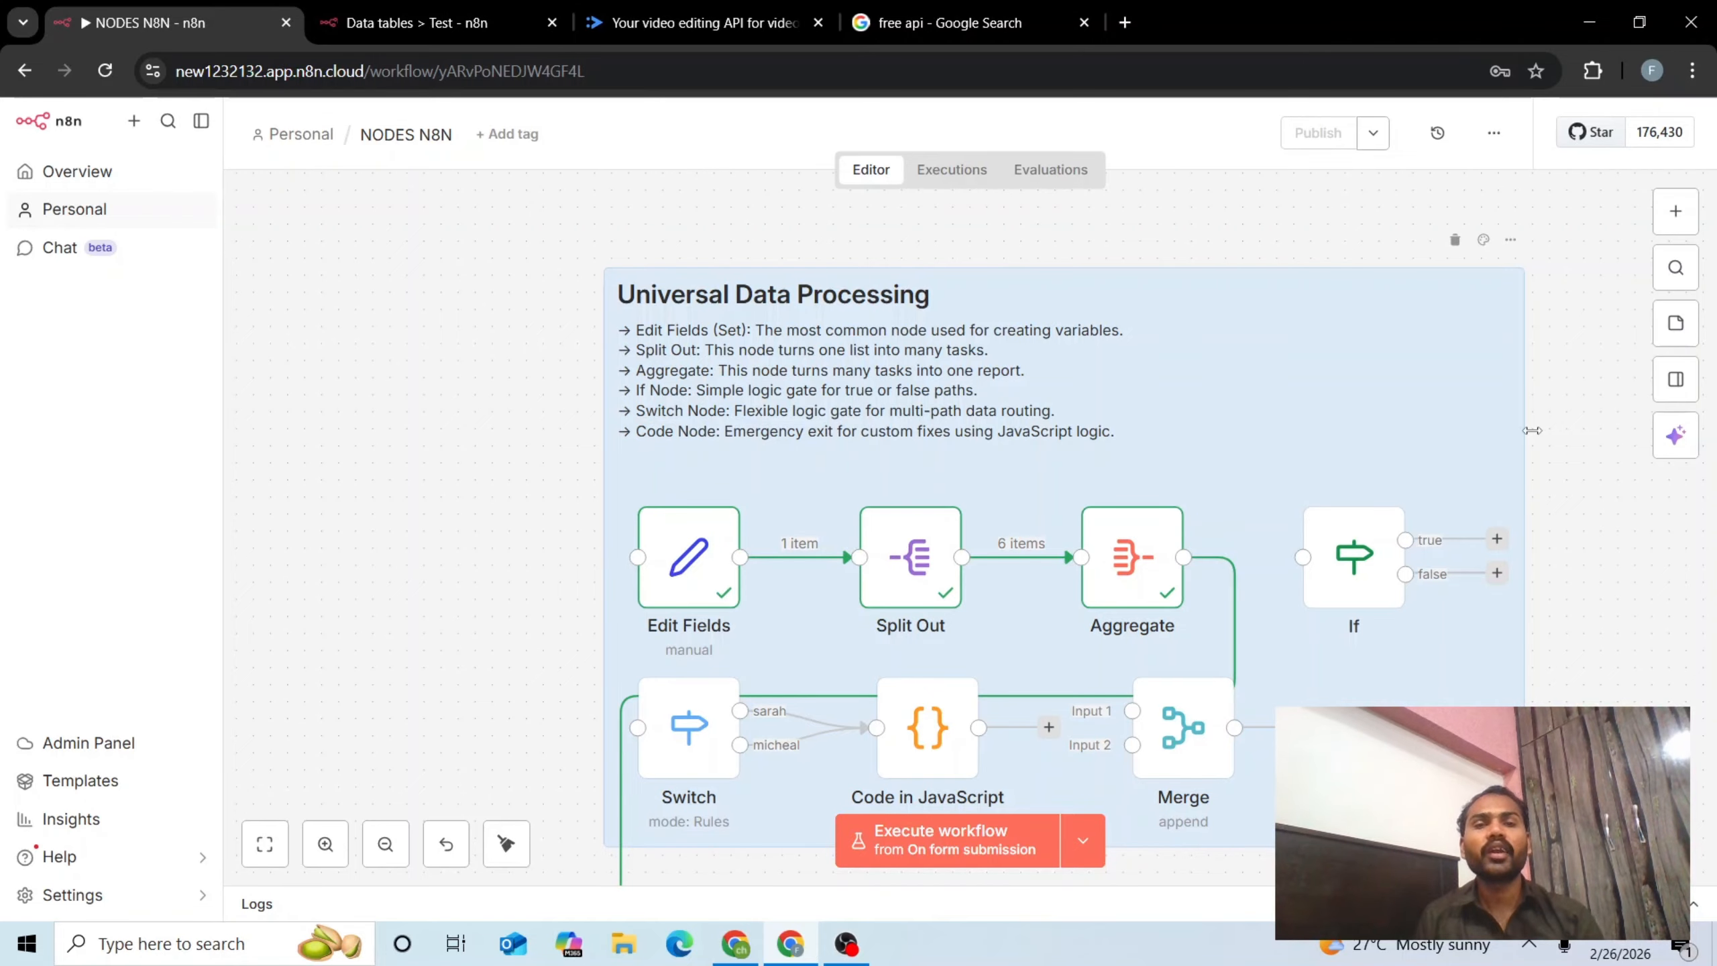